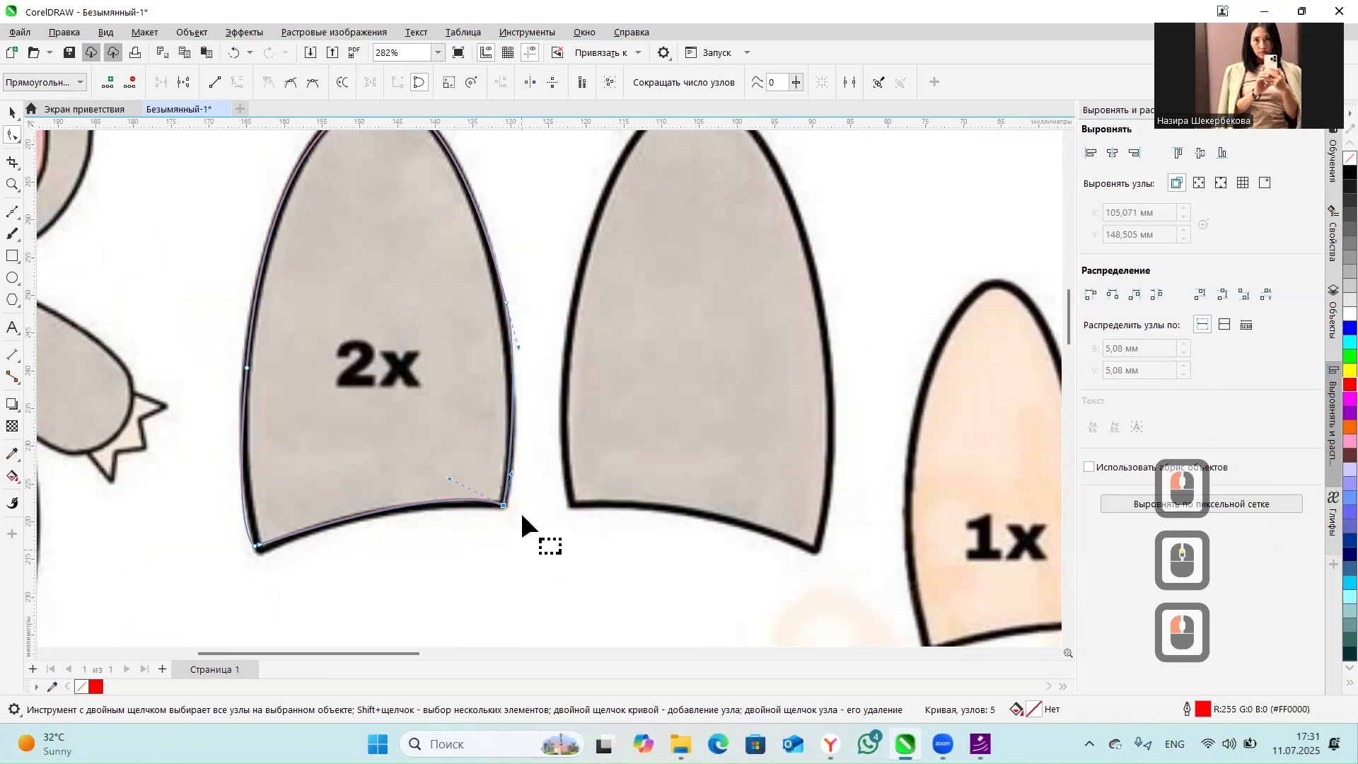
# Fit the lower edge of the left large ear outline to the template and fill the ear with yellow
pyautogui.click(12, 133)
pyautogui.click(427, 485)
pyautogui.scroll(-3, 530, 340)
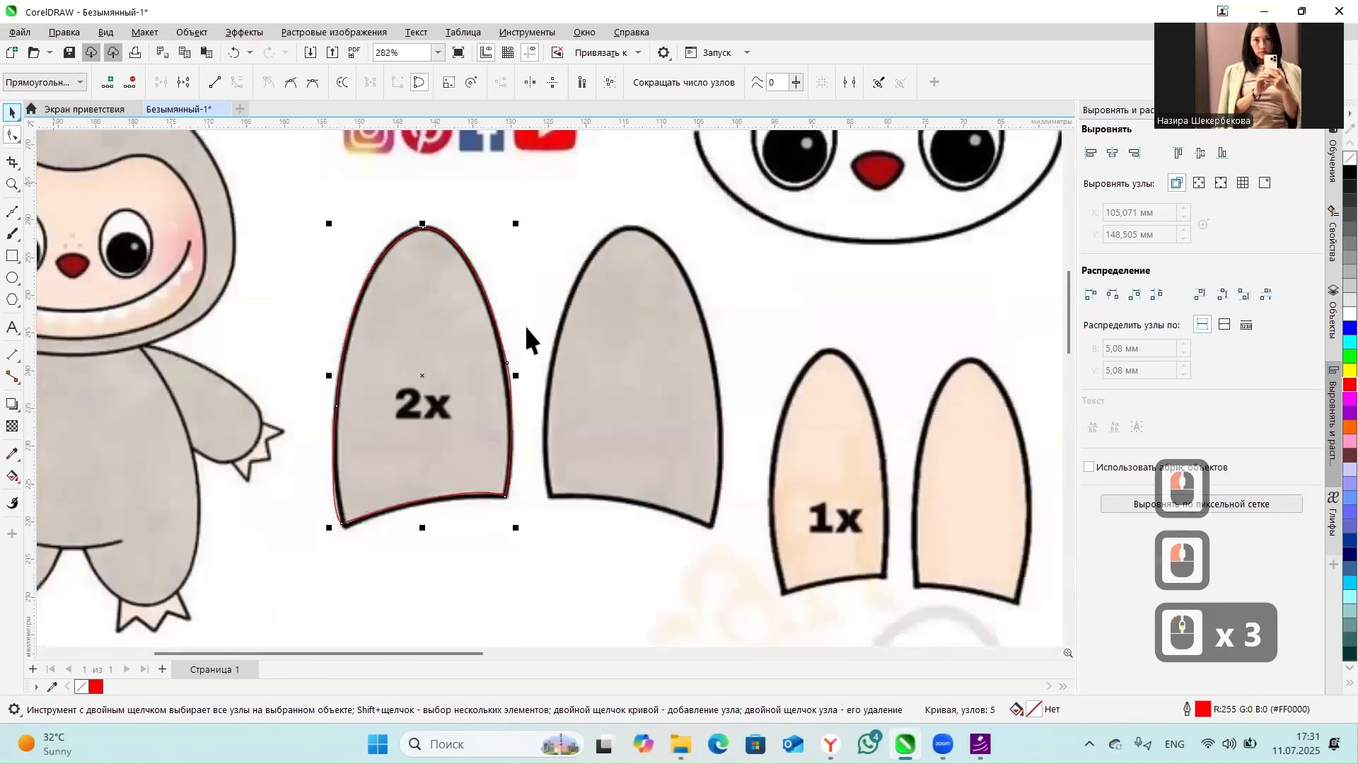
pyautogui.press('space')
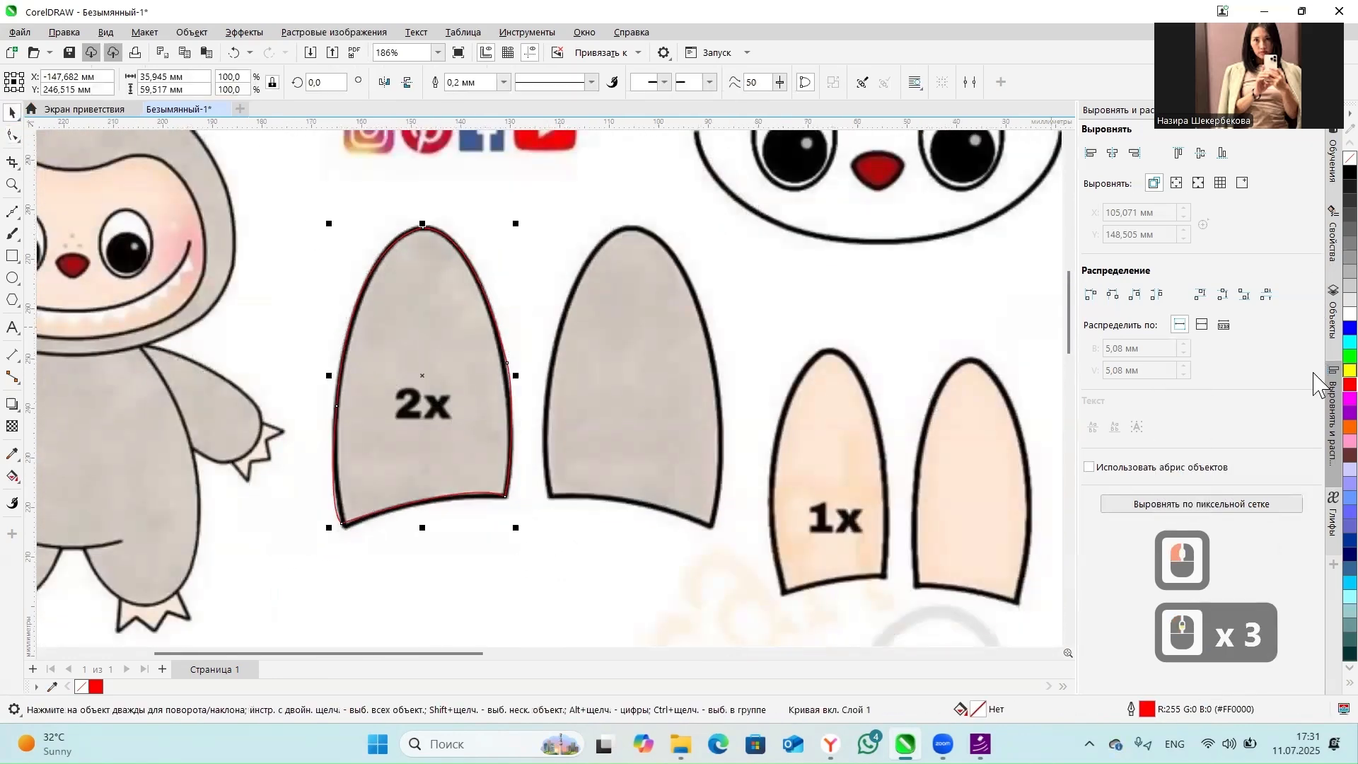
pyautogui.click(1350, 370)
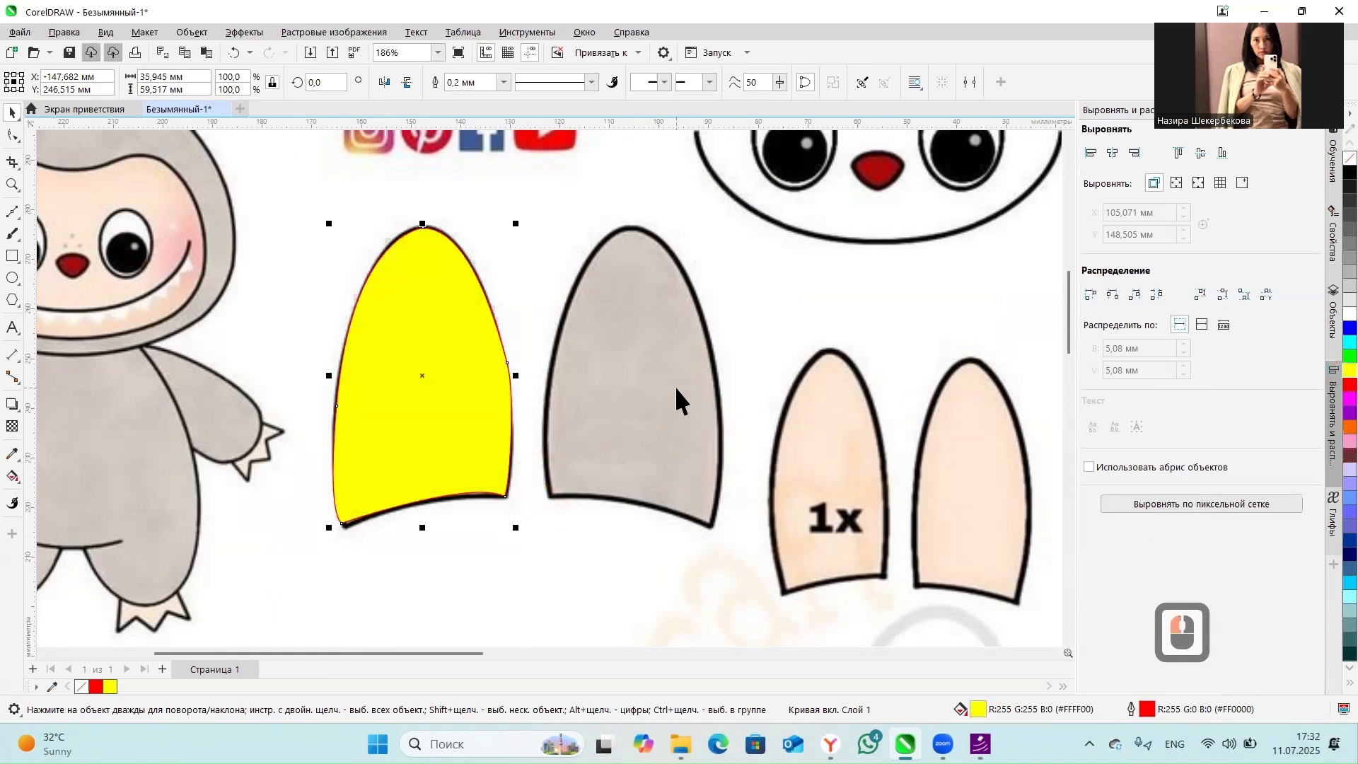
# Duplicate the yellow ear, place the copy over the right large ear and mirror it horizontally
pyautogui.hotkey('ctrl', 'c')
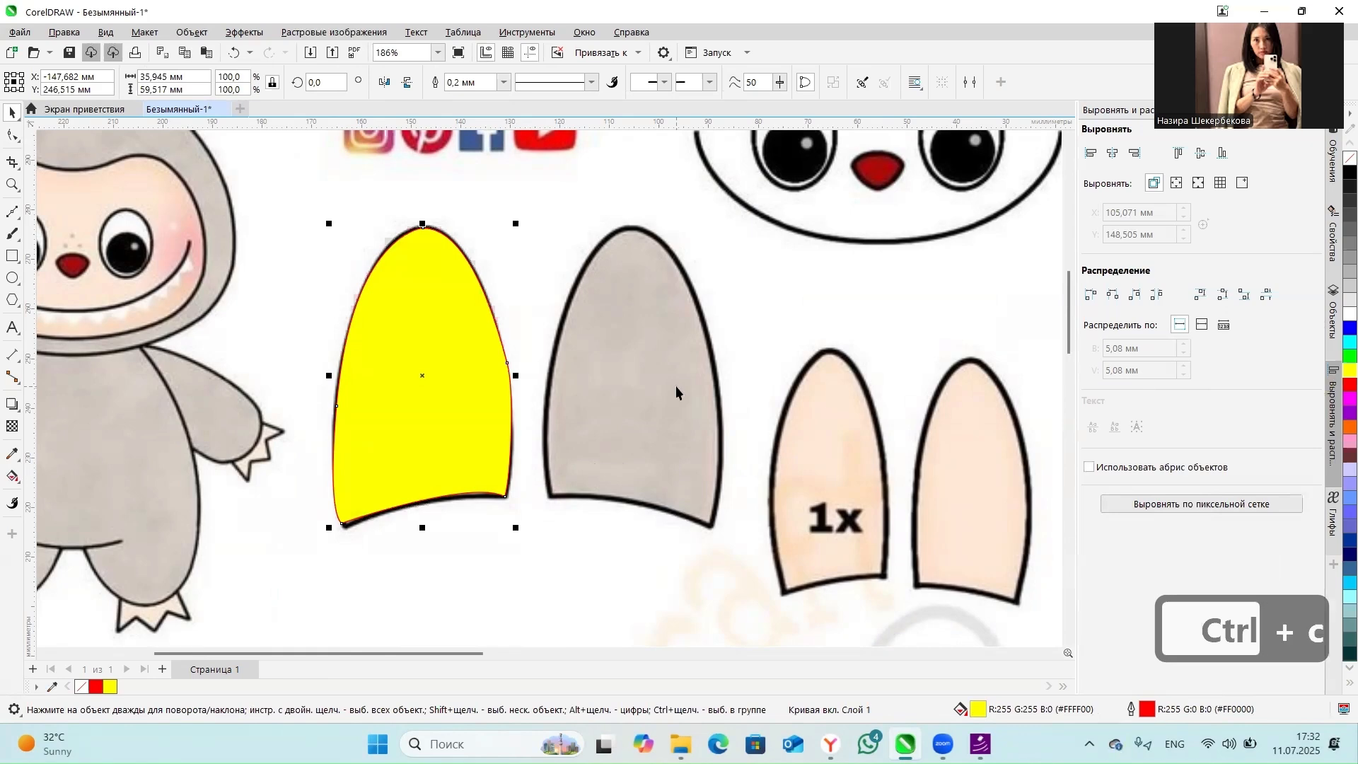
pyautogui.hotkey('ctrl', 'v')
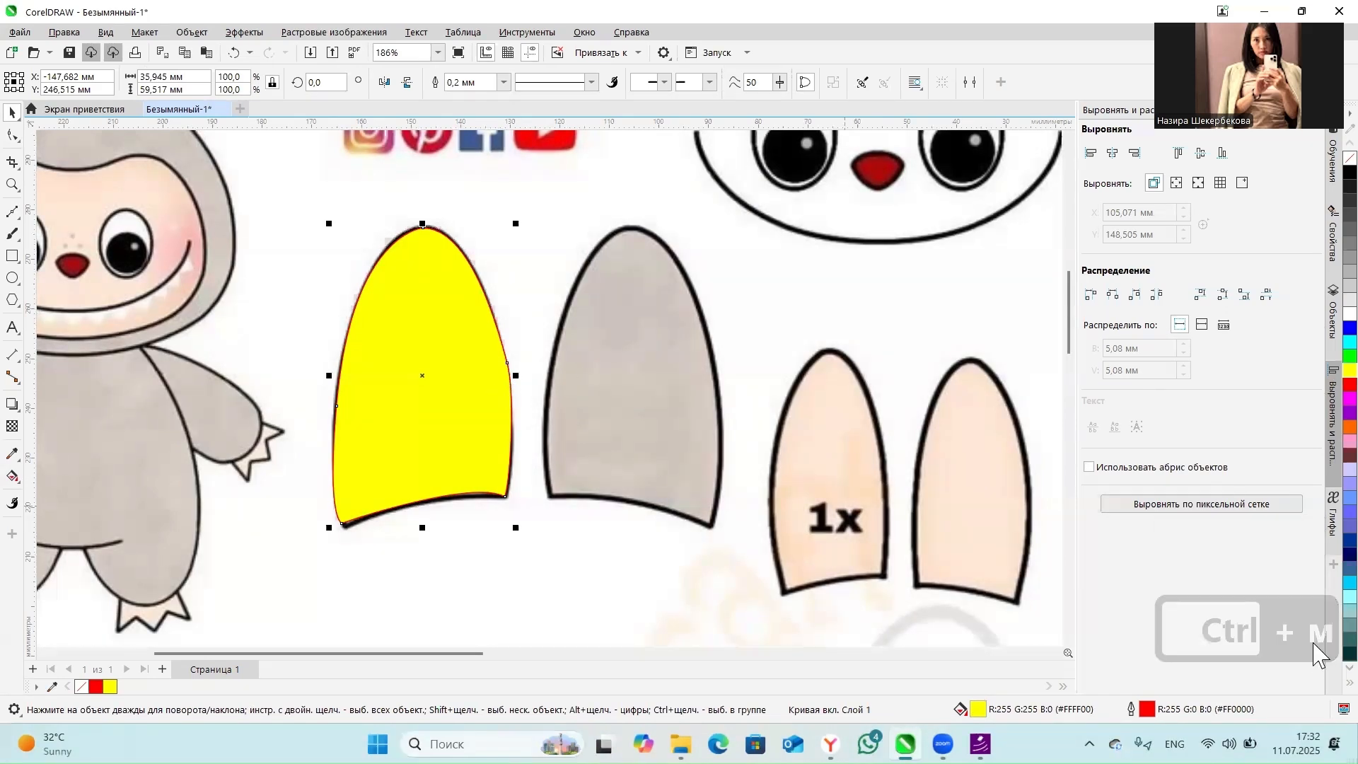
pyautogui.moveTo(464, 425); pyautogui.dragTo(674, 424)
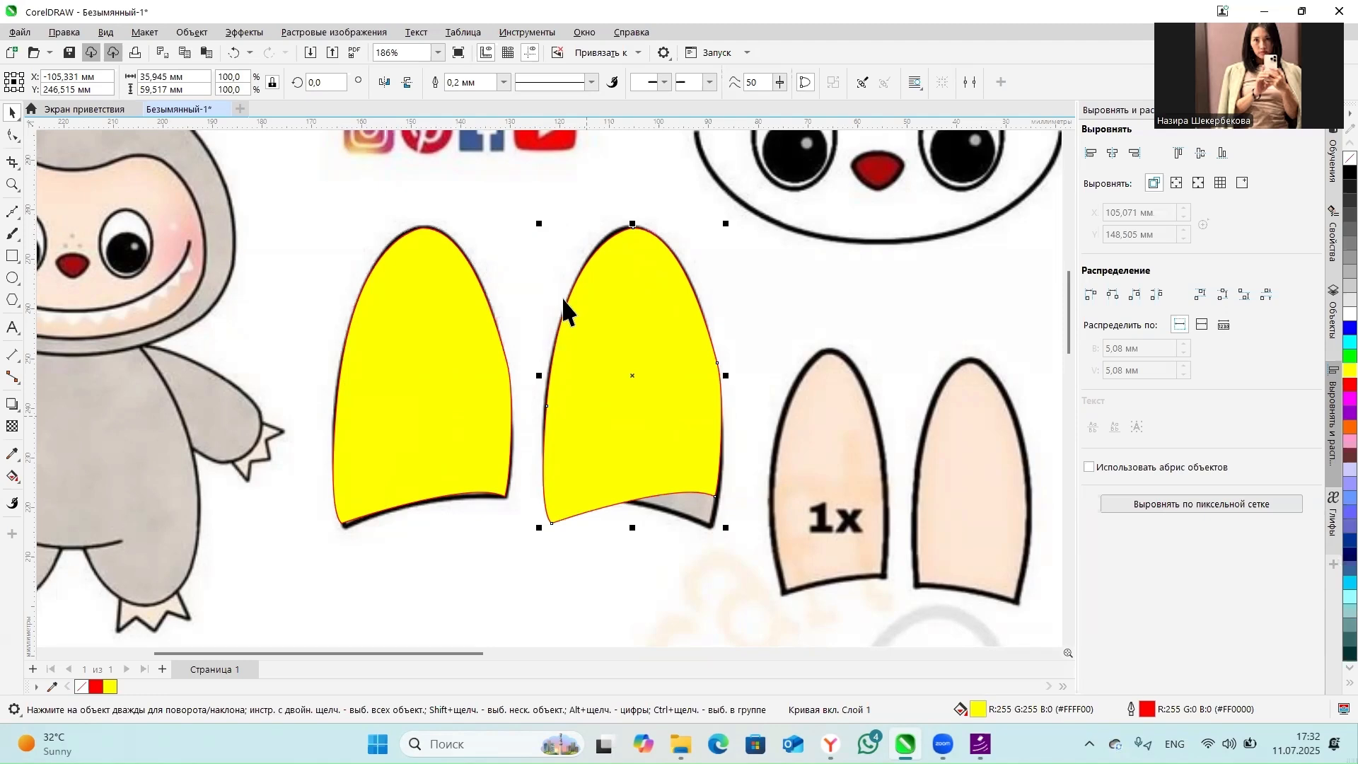
pyautogui.click(385, 83)
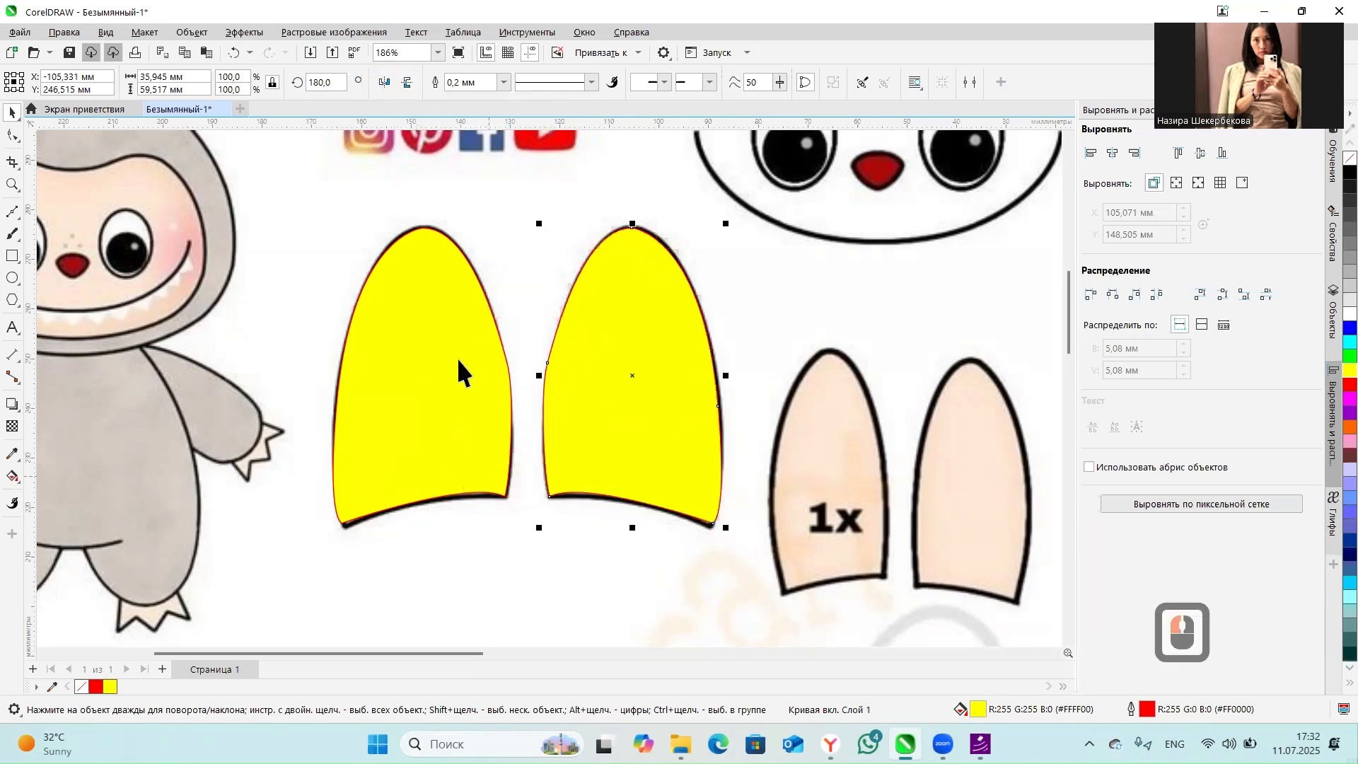
# Place a copy of the left yellow ear over the small ear marked 1x and shrink it to about 24.8 × 47.8 mm
pyautogui.scroll(-2, 457, 357)
pyautogui.scroll(2, 813, 582)
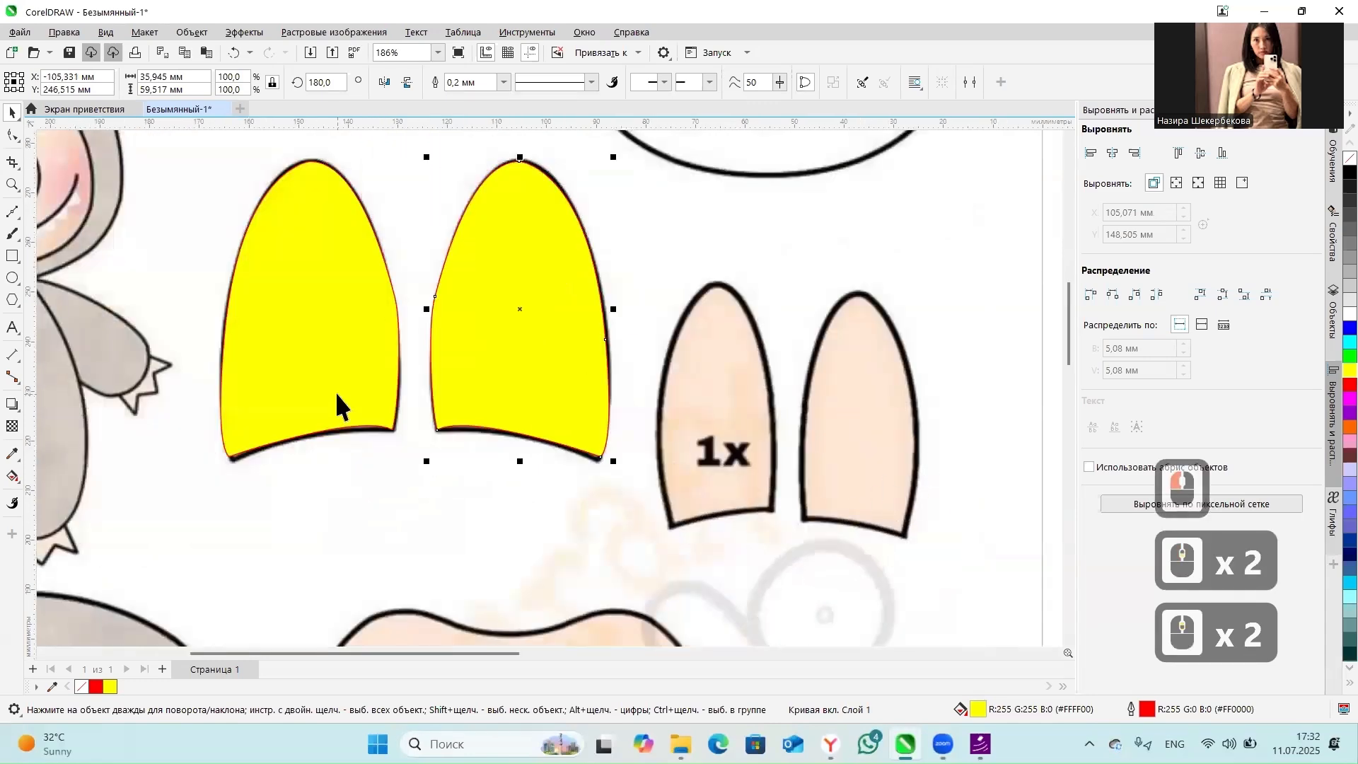
pyautogui.moveTo(320, 375); pyautogui.dragTo(748, 440)
pyautogui.rightClick(752, 442)
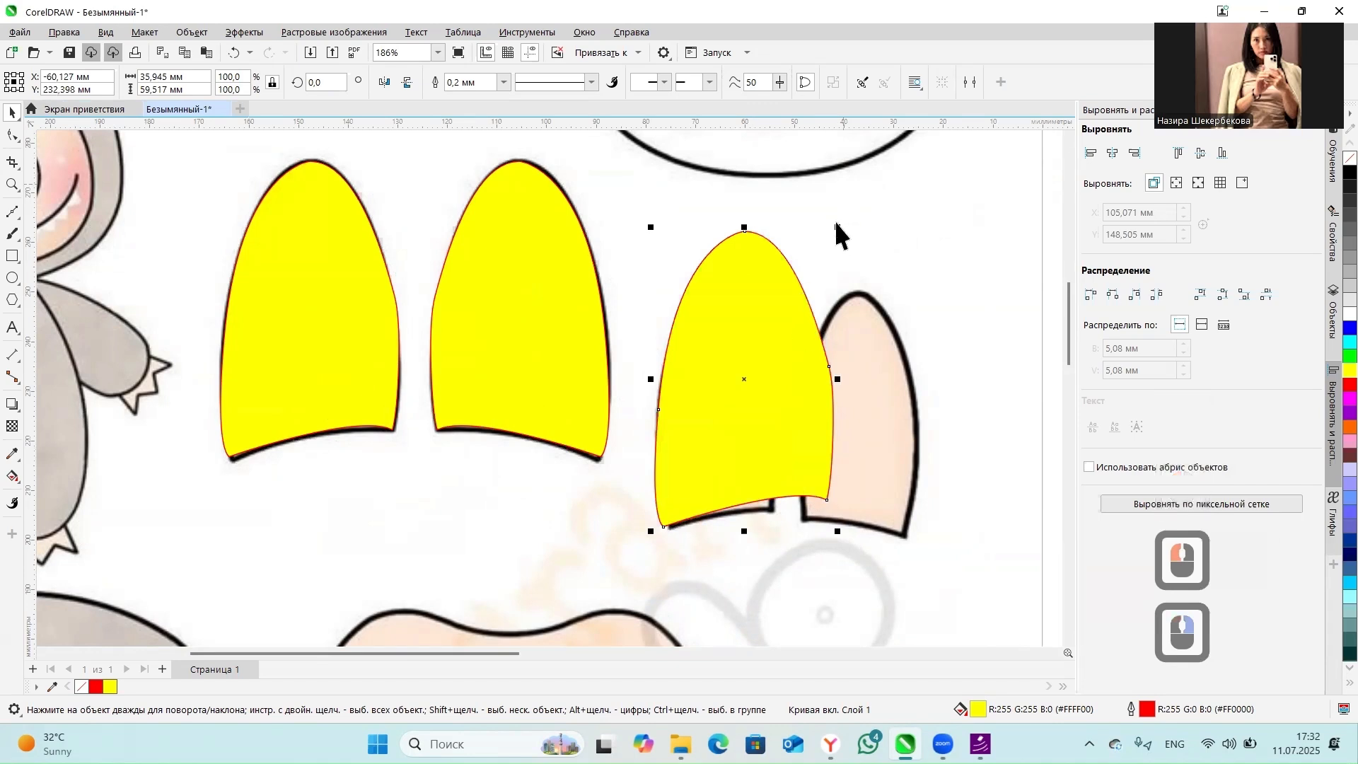
pyautogui.moveTo(837, 228); pyautogui.dragTo(717, 286)
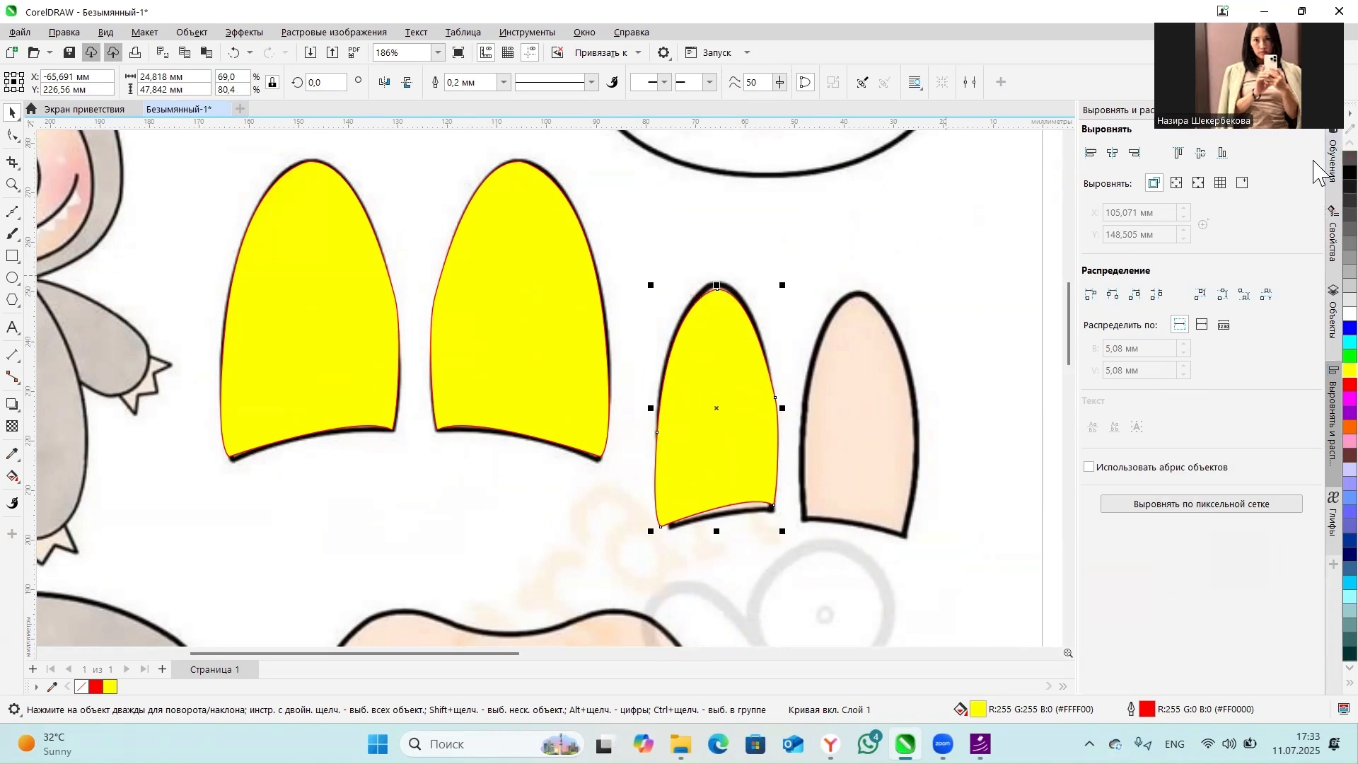
# Remove the fill from the small ear copy and stretch its outline to about 24 × 50.6 mm to match the template
pyautogui.click(1335, 161)
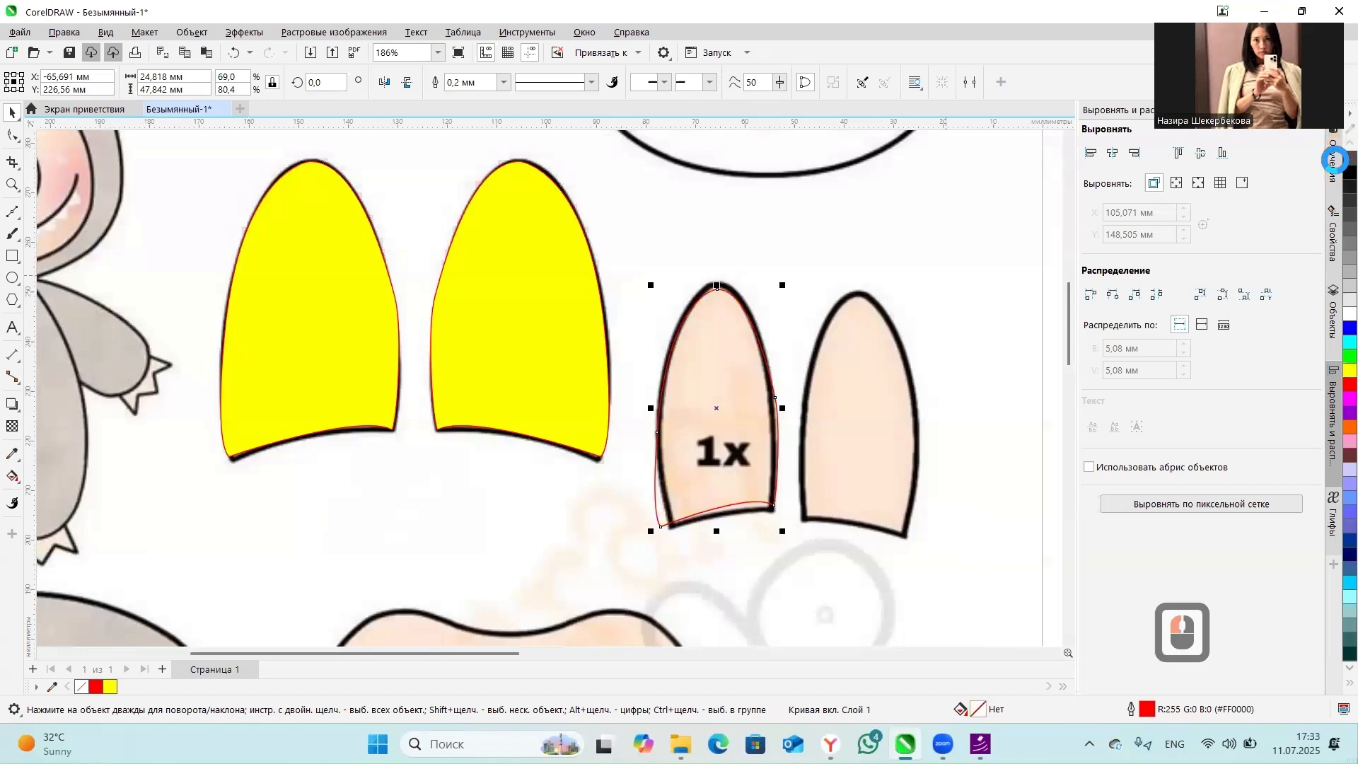
pyautogui.scroll(2, 705, 441)
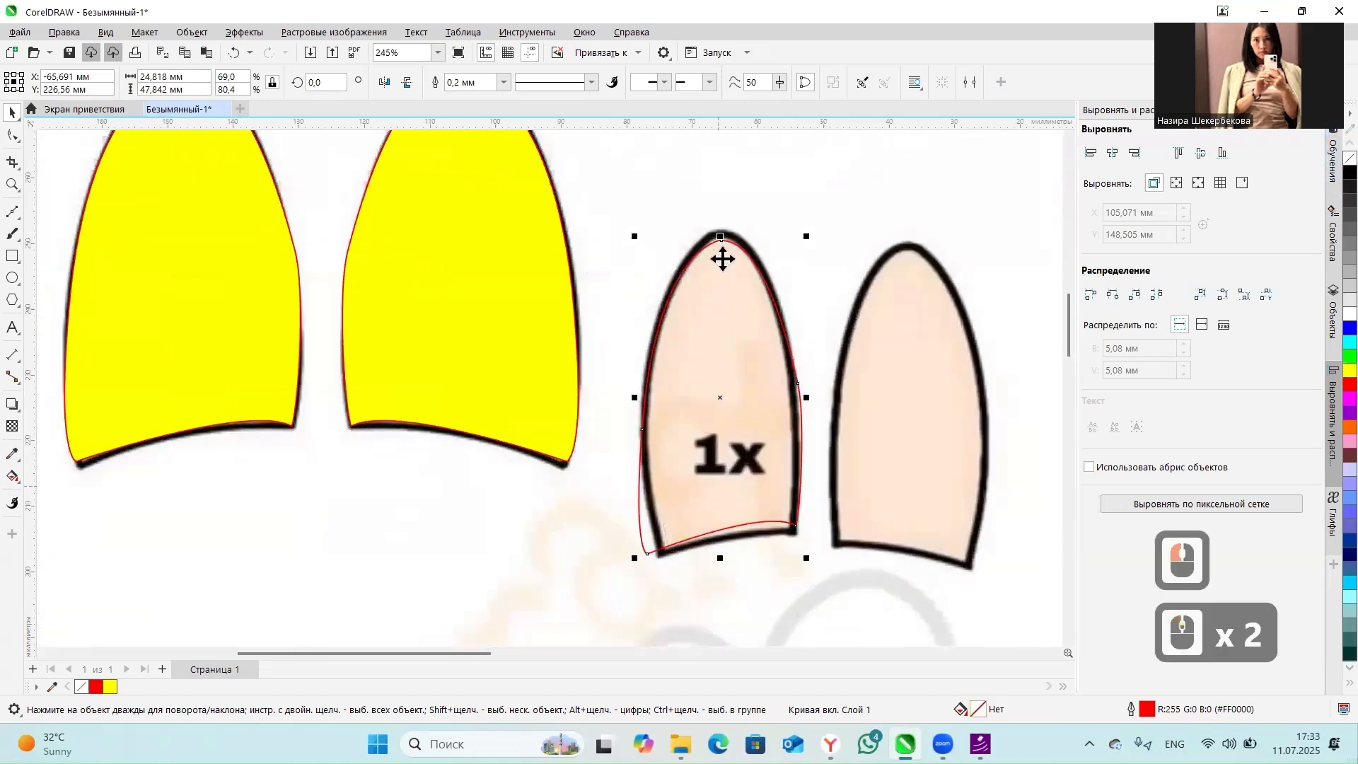
pyautogui.moveTo(720, 236); pyautogui.dragTo(721, 228)
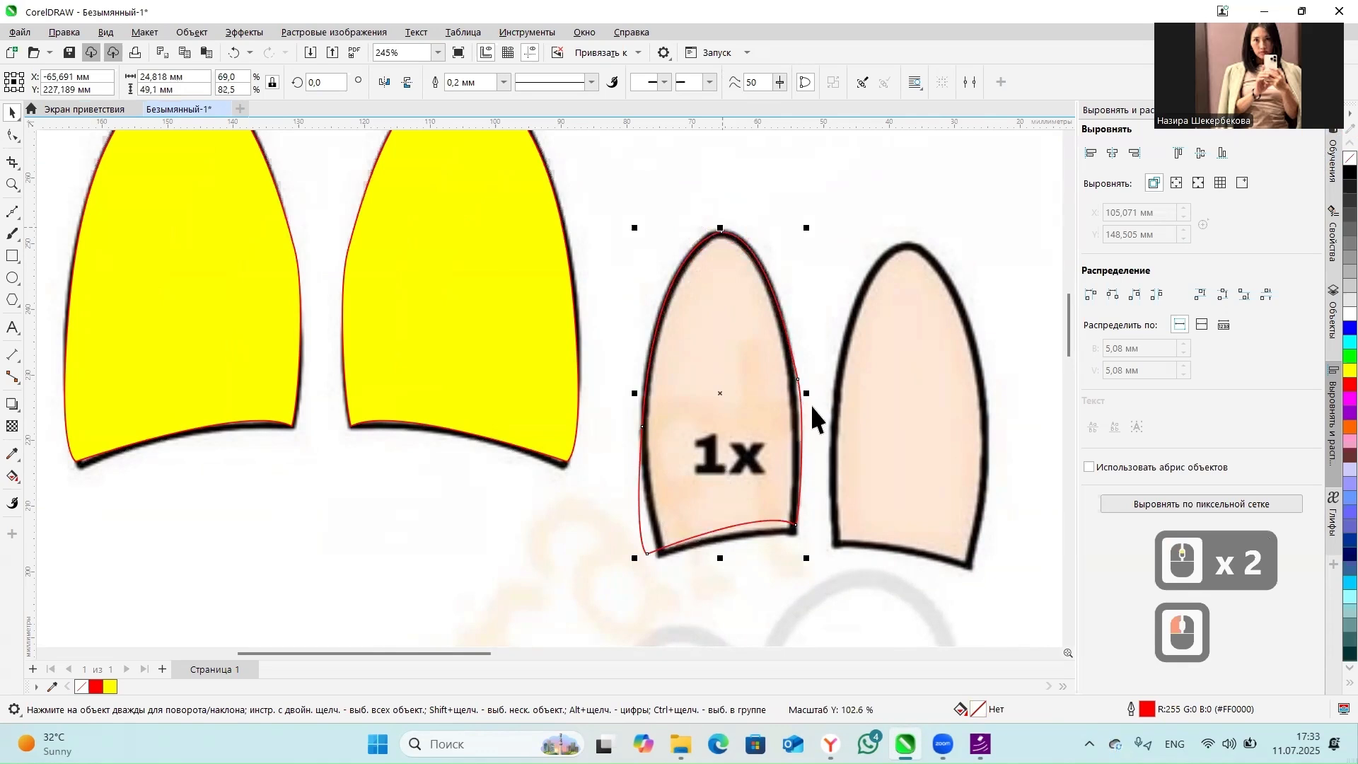
pyautogui.moveTo(808, 393); pyautogui.dragTo(804, 394)
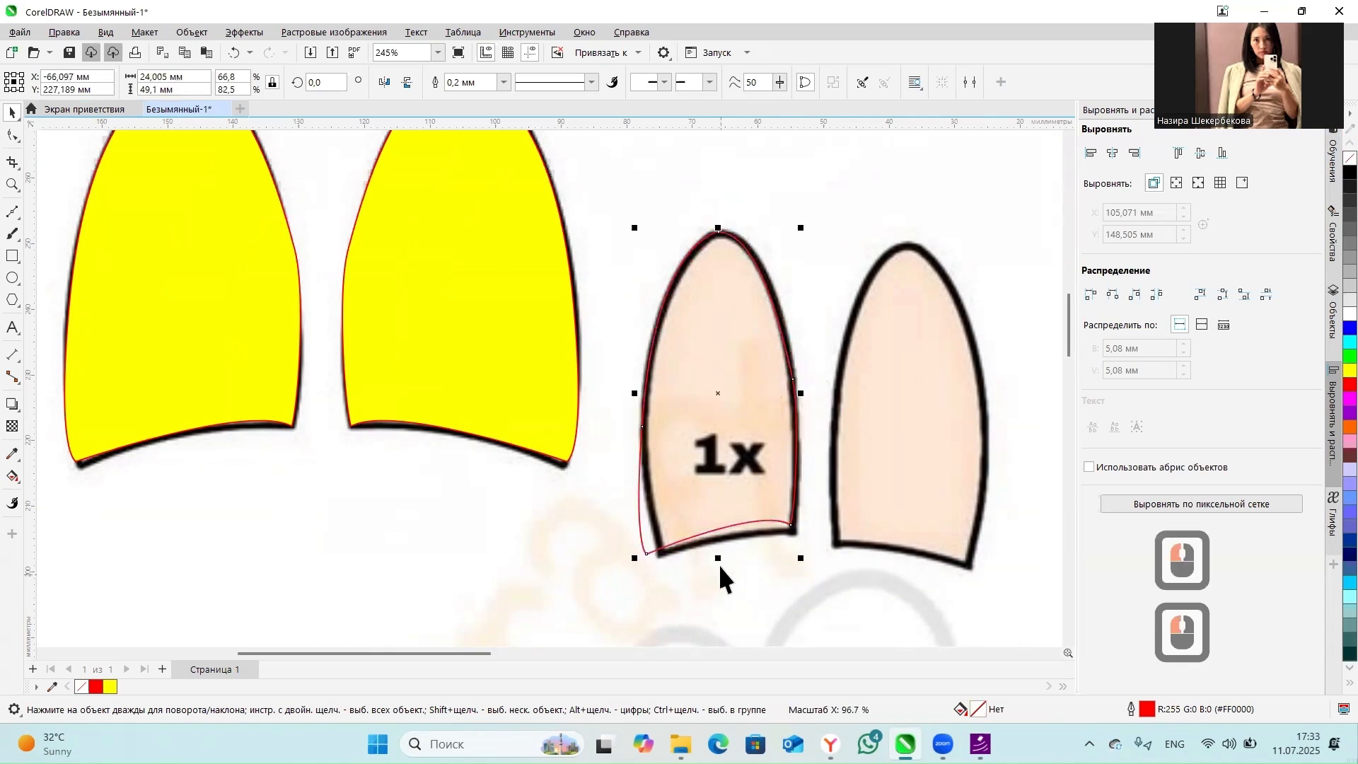
pyautogui.moveTo(719, 563); pyautogui.dragTo(722, 573)
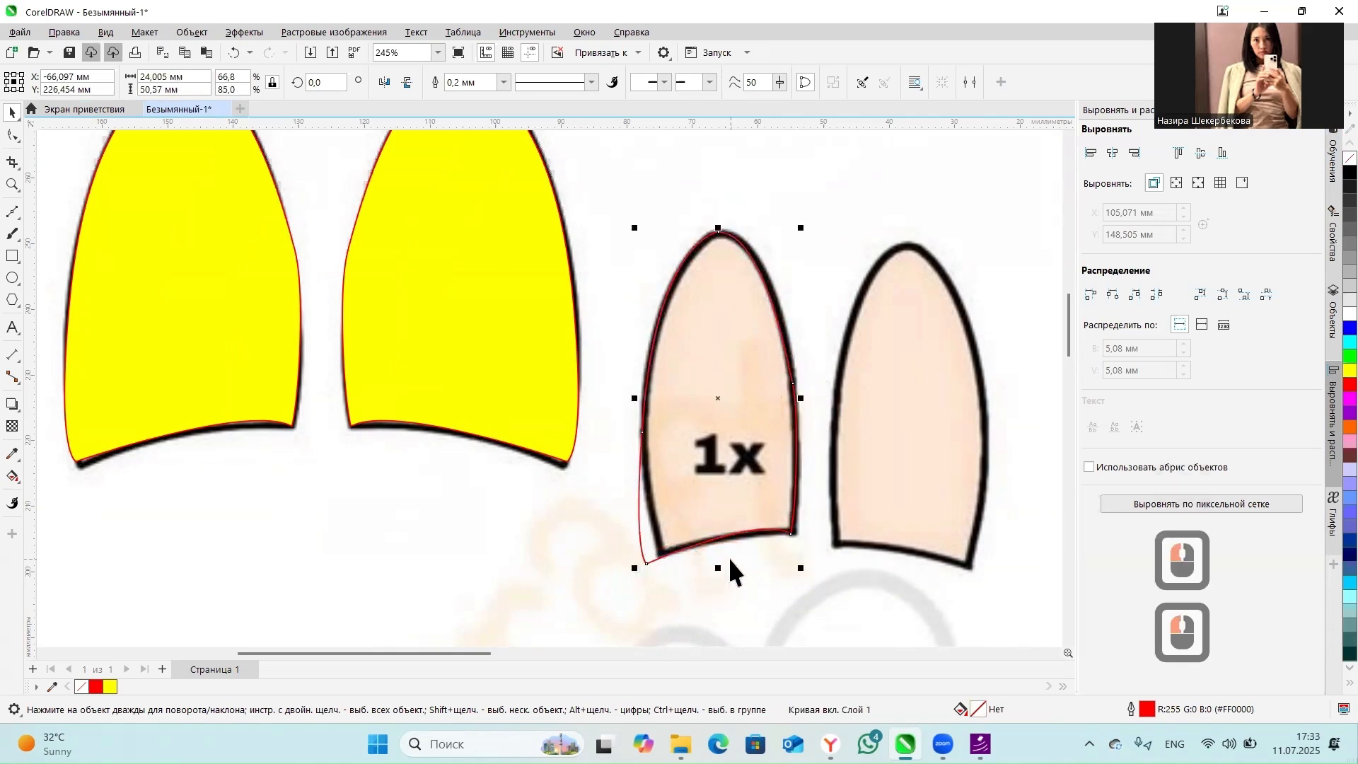
# Reshape the small ear's lower-left corner and left side to follow the template outline, and fill it with light grey (#CCCCCC)
pyautogui.click(12, 135)
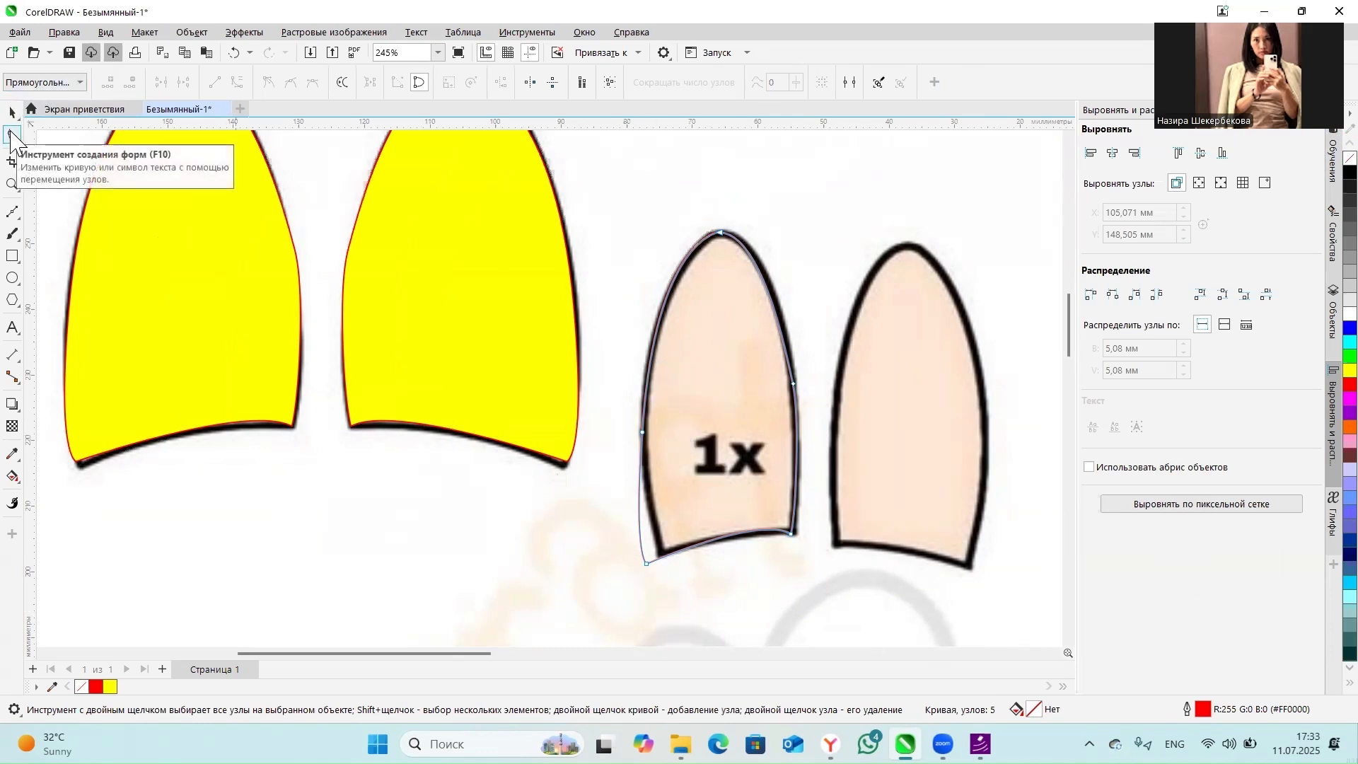
pyautogui.moveTo(645, 561); pyautogui.dragTo(699, 532)
pyautogui.hotkey('ctrl', 'z')
pyautogui.hotkey('ctrl', 'z')
pyautogui.scroll(6, 648, 563)
pyautogui.scroll(2, 647, 557)
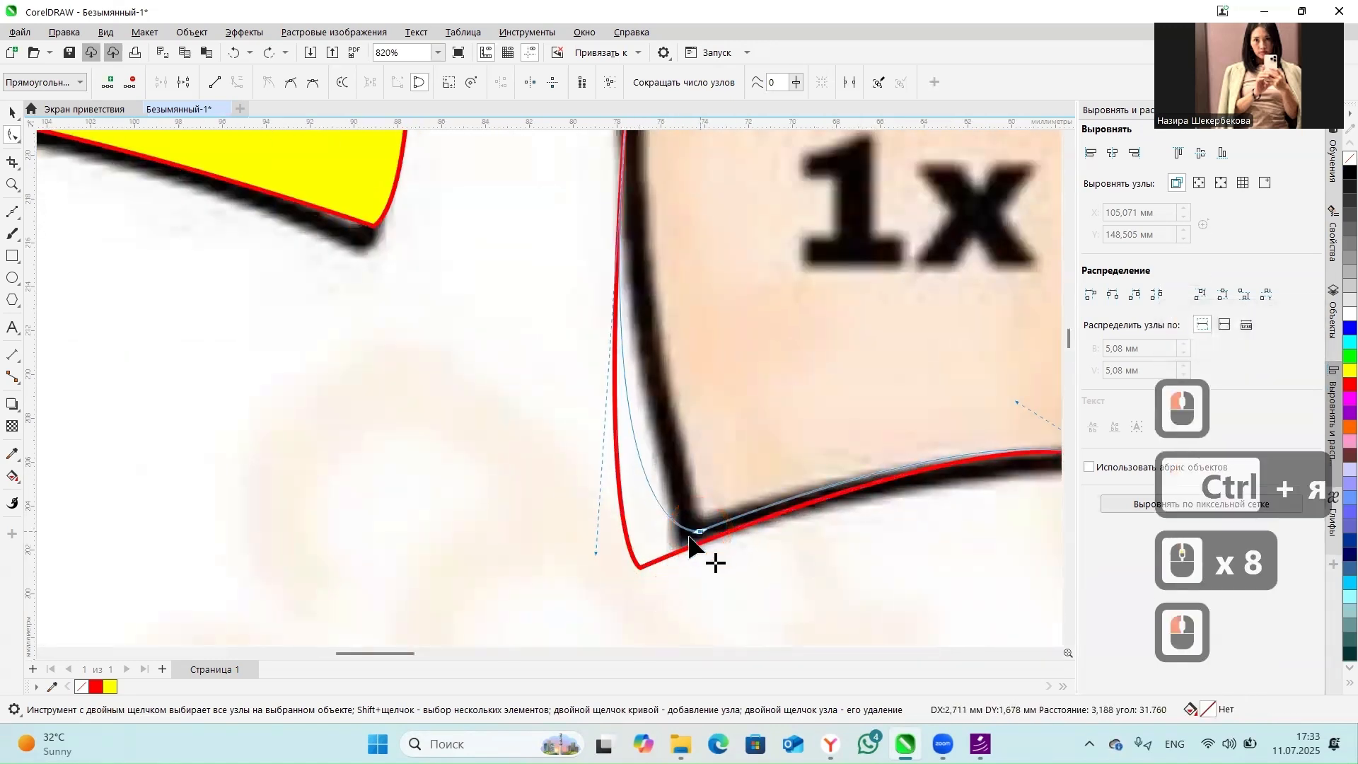
pyautogui.scroll(-3, 632, 533)
pyautogui.click(680, 198)
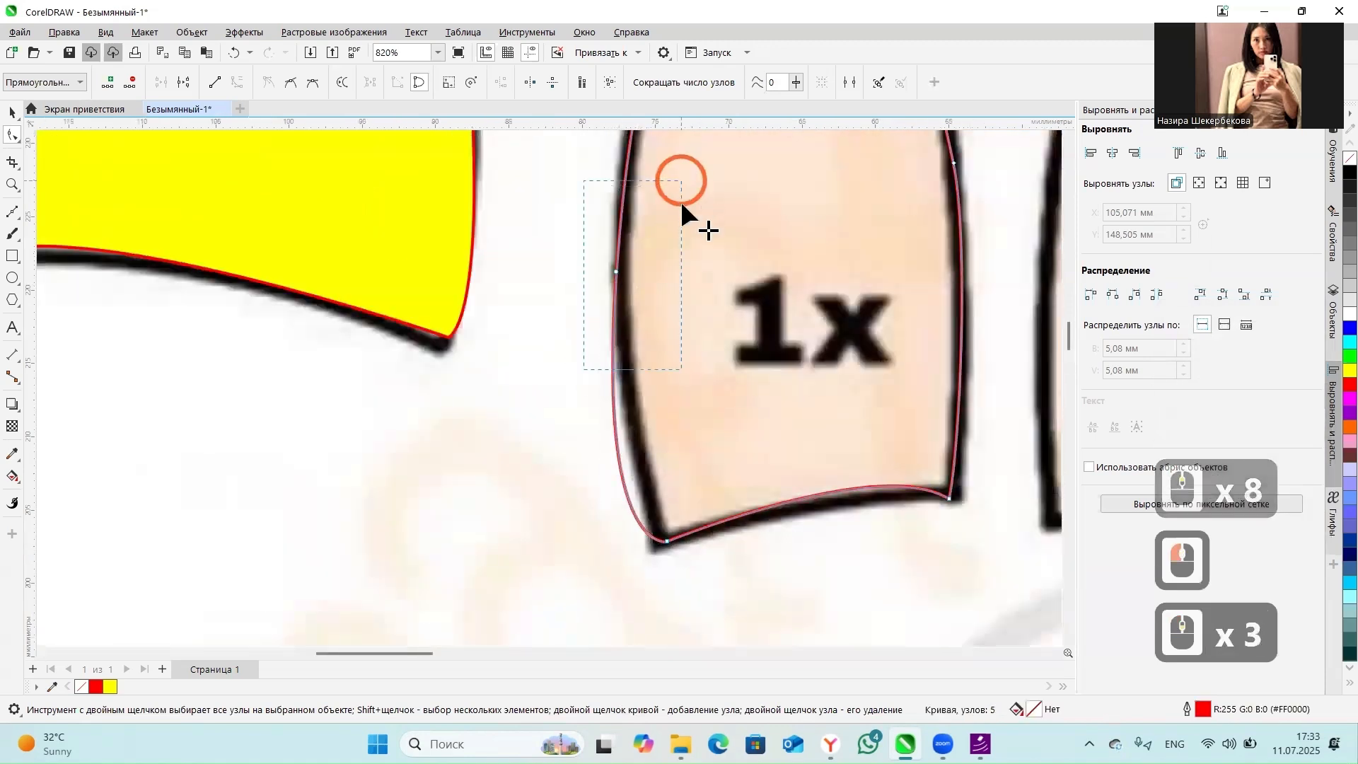
pyautogui.moveTo(597, 558); pyautogui.dragTo(625, 506)
pyautogui.scroll(-5, 680, 548)
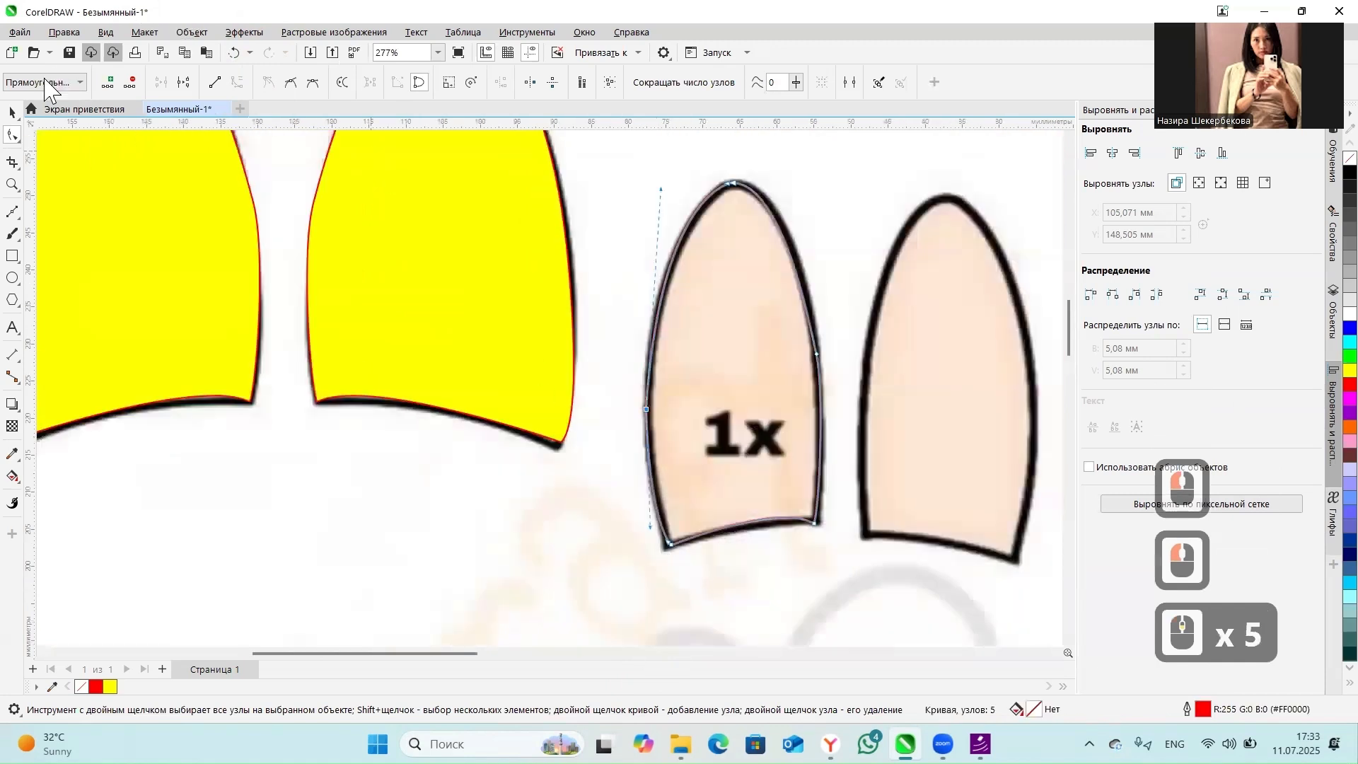
pyautogui.click(13, 111)
pyautogui.moveTo(1350, 285); pyautogui.dragTo(718, 455)
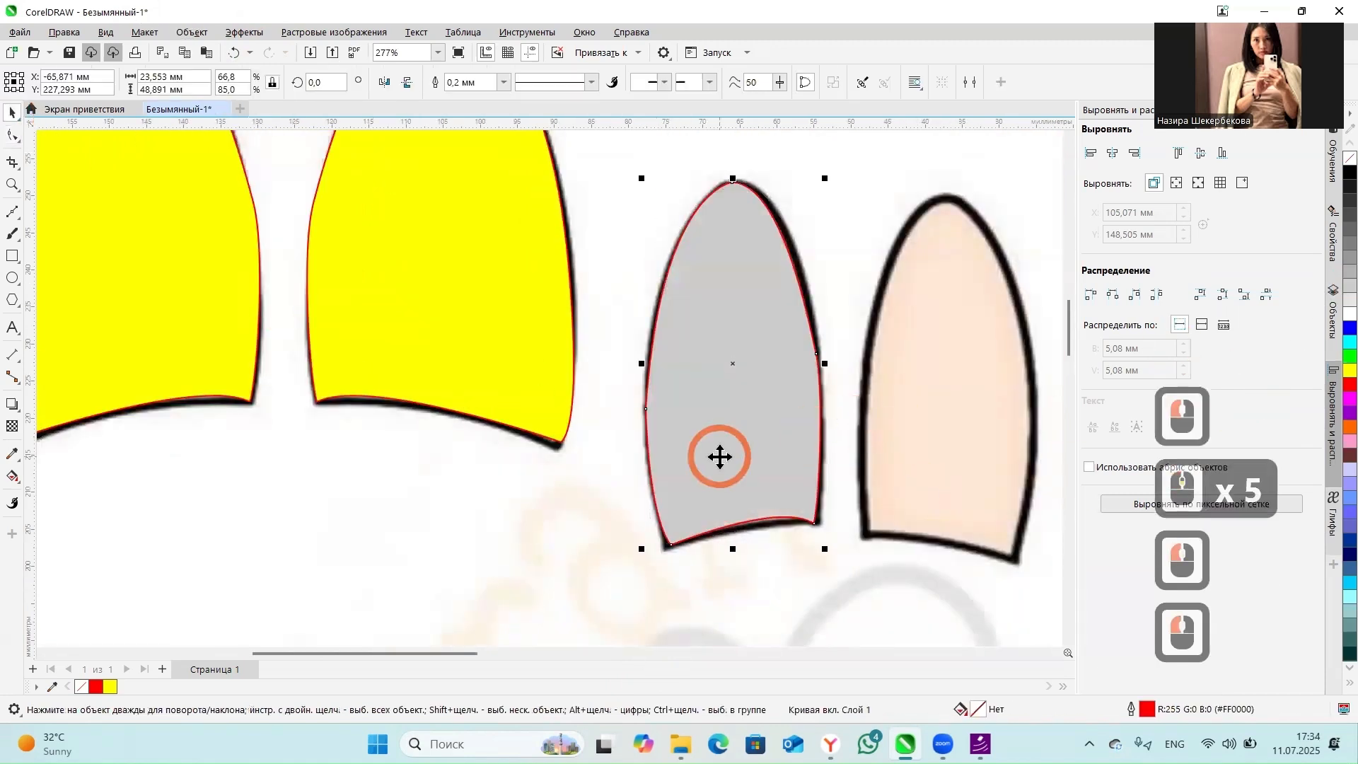
# Place a horizontally mirrored copy of the grey ear over the second small ear and line it up with the template
pyautogui.hotkey('ctrl', 'c')
pyautogui.hotkey('ctrl', 'm')
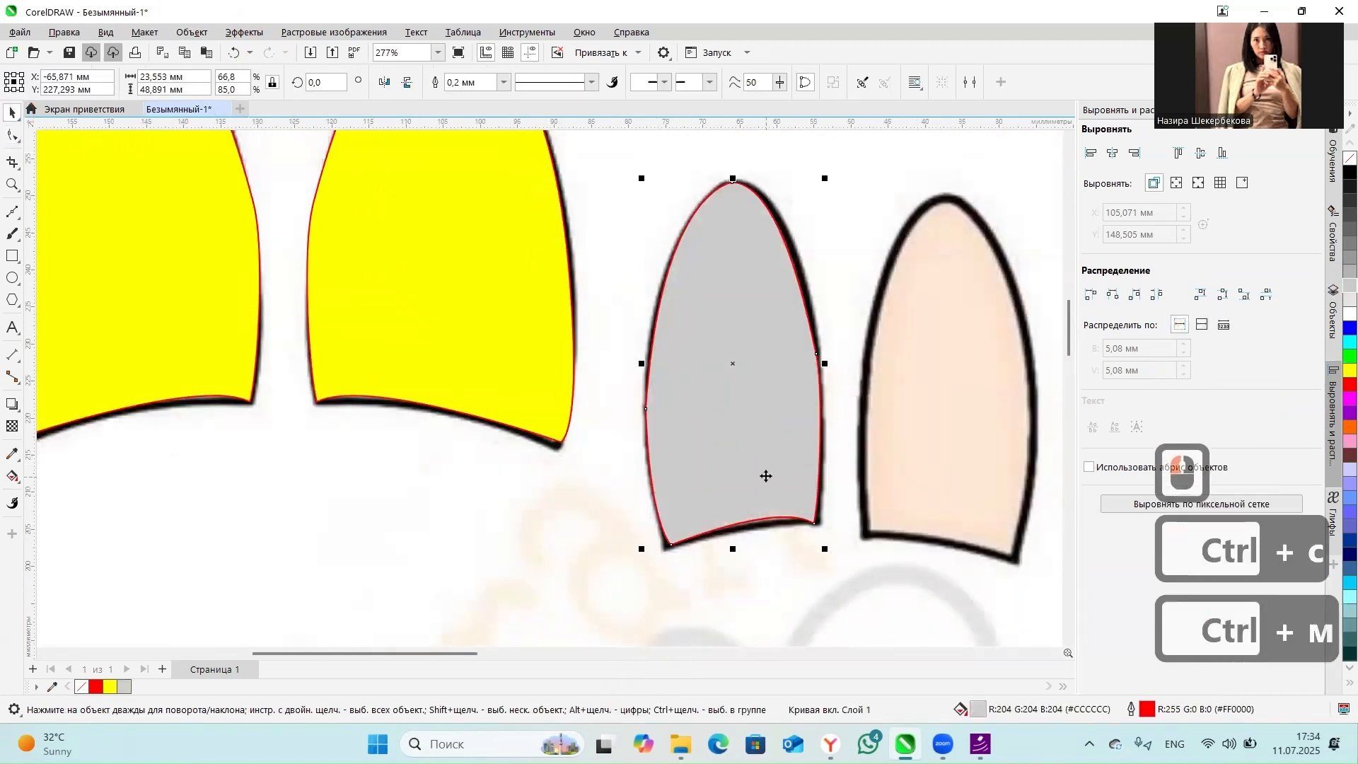
pyautogui.click(384, 82)
pyautogui.moveTo(788, 471); pyautogui.dragTo(947, 474)
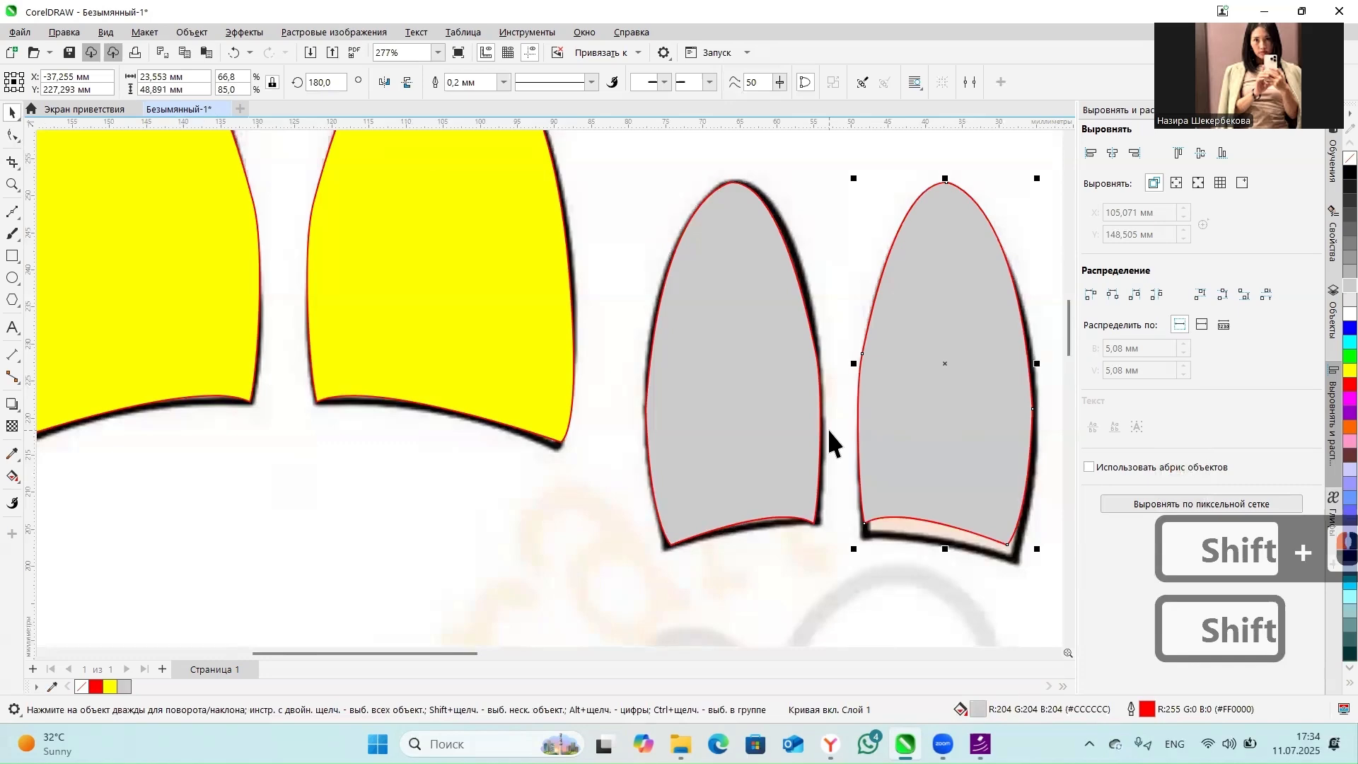
pyautogui.scroll(-7, 769, 382)
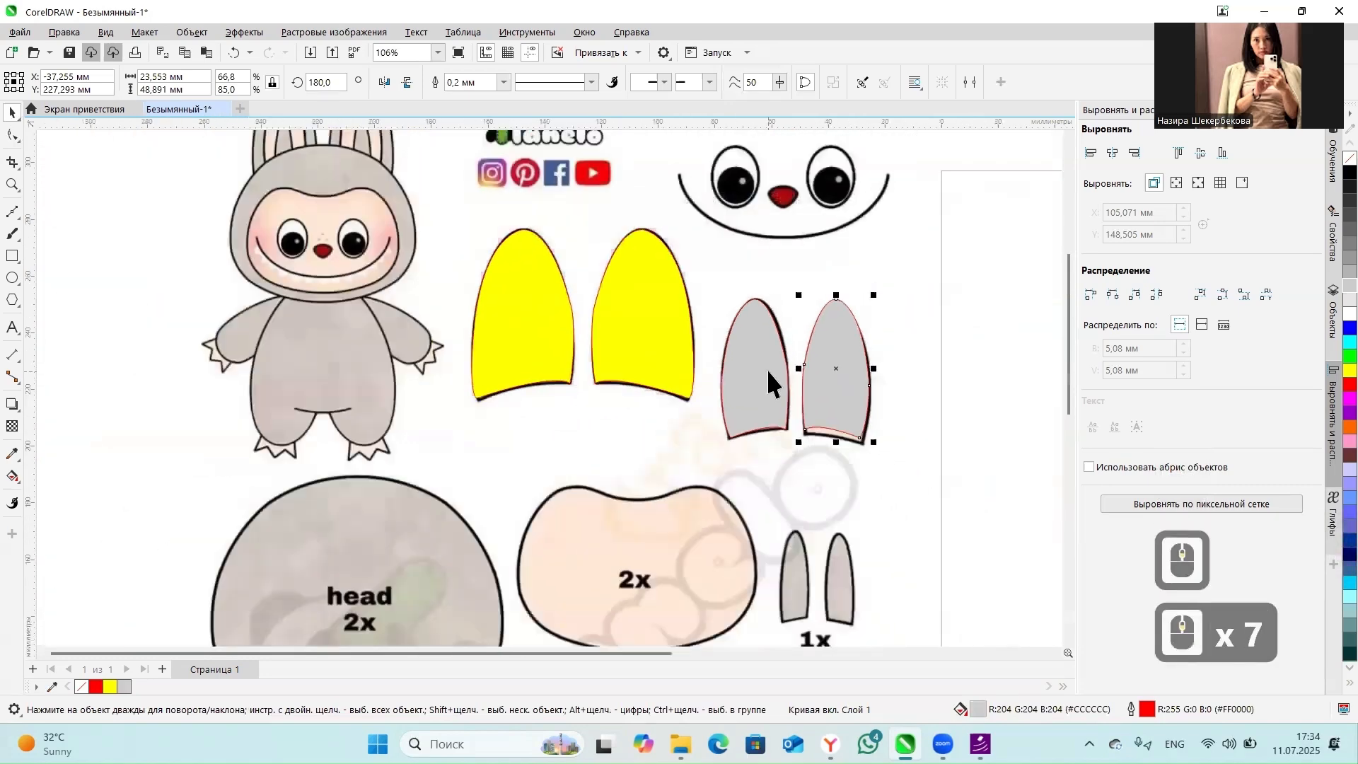
pyautogui.scroll(-1, 857, 539)
pyautogui.scroll(5, 862, 536)
pyautogui.scroll(3, 552, 282)
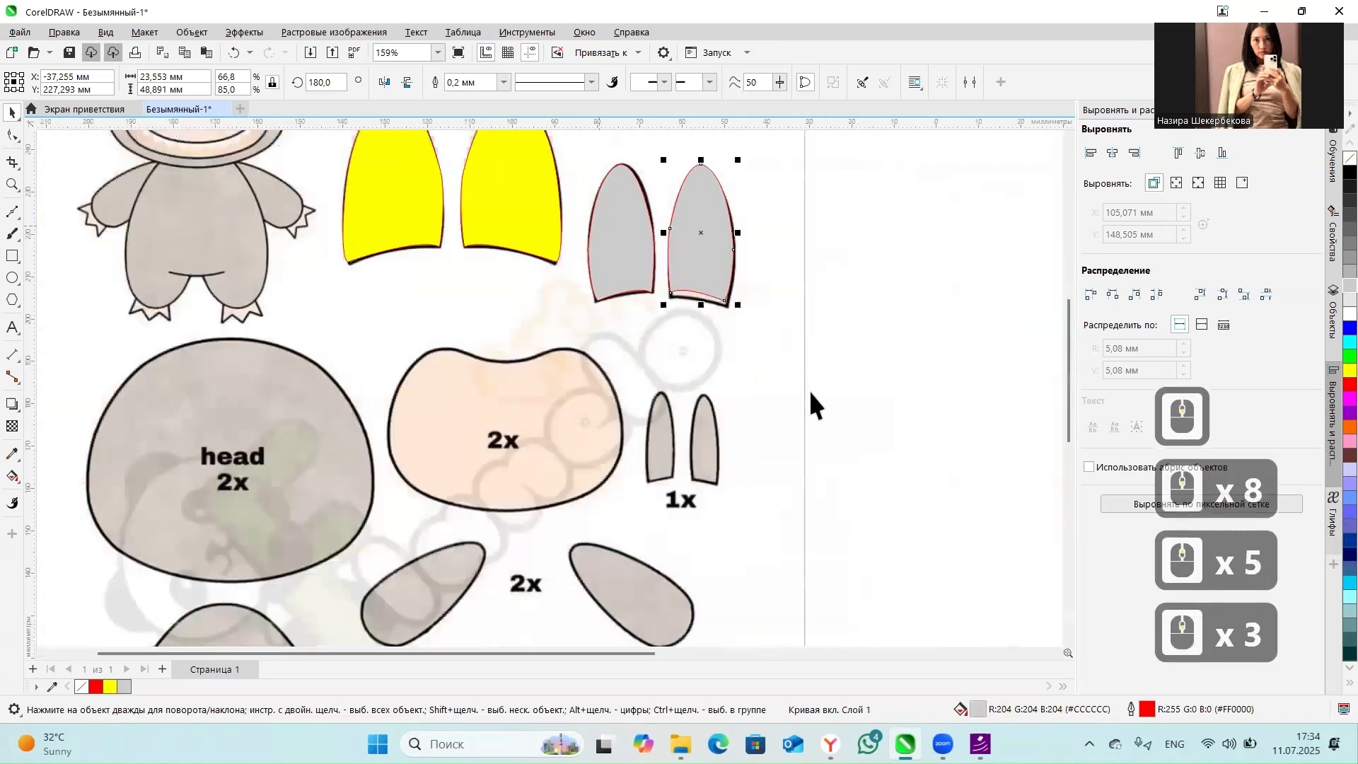
pyautogui.scroll(3, 952, 430)
pyautogui.scroll(2, 606, 252)
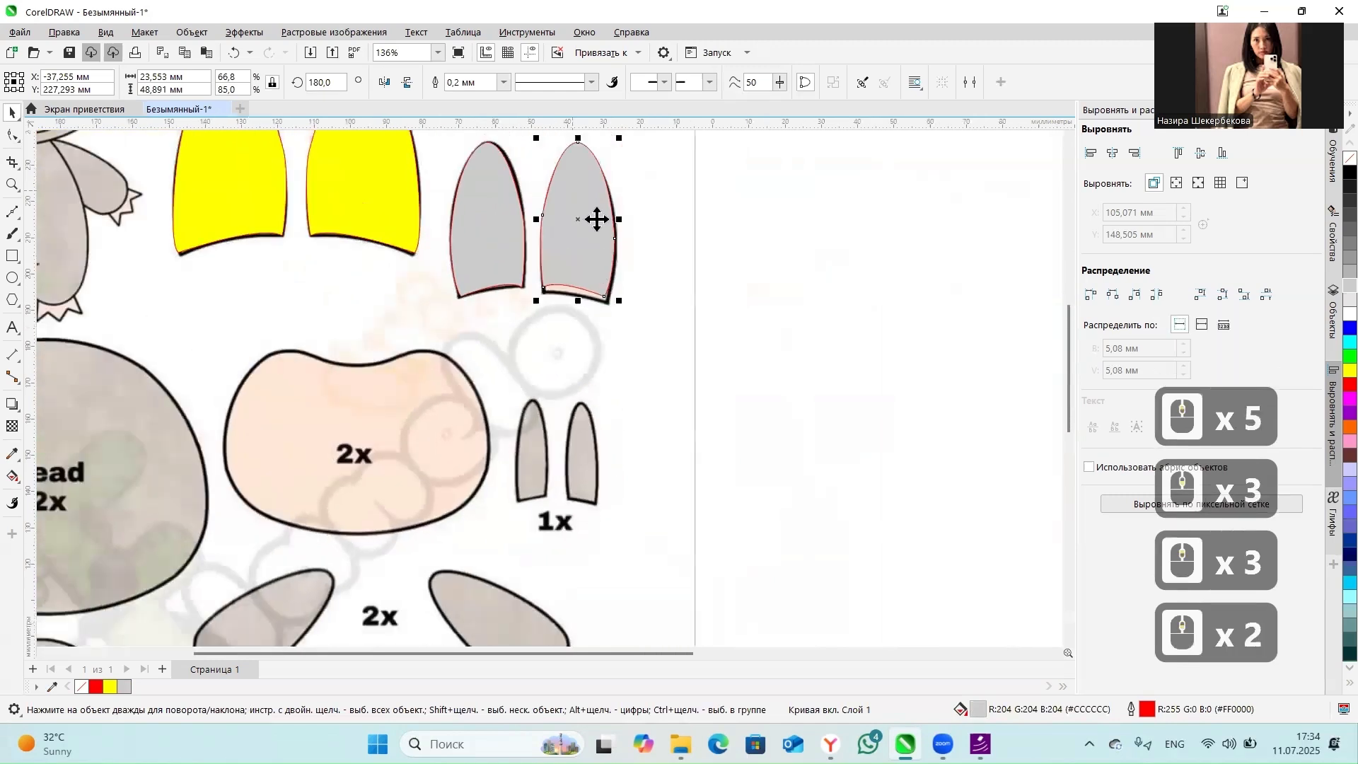
pyautogui.scroll(2, 597, 218)
pyautogui.moveTo(588, 188); pyautogui.dragTo(591, 195)
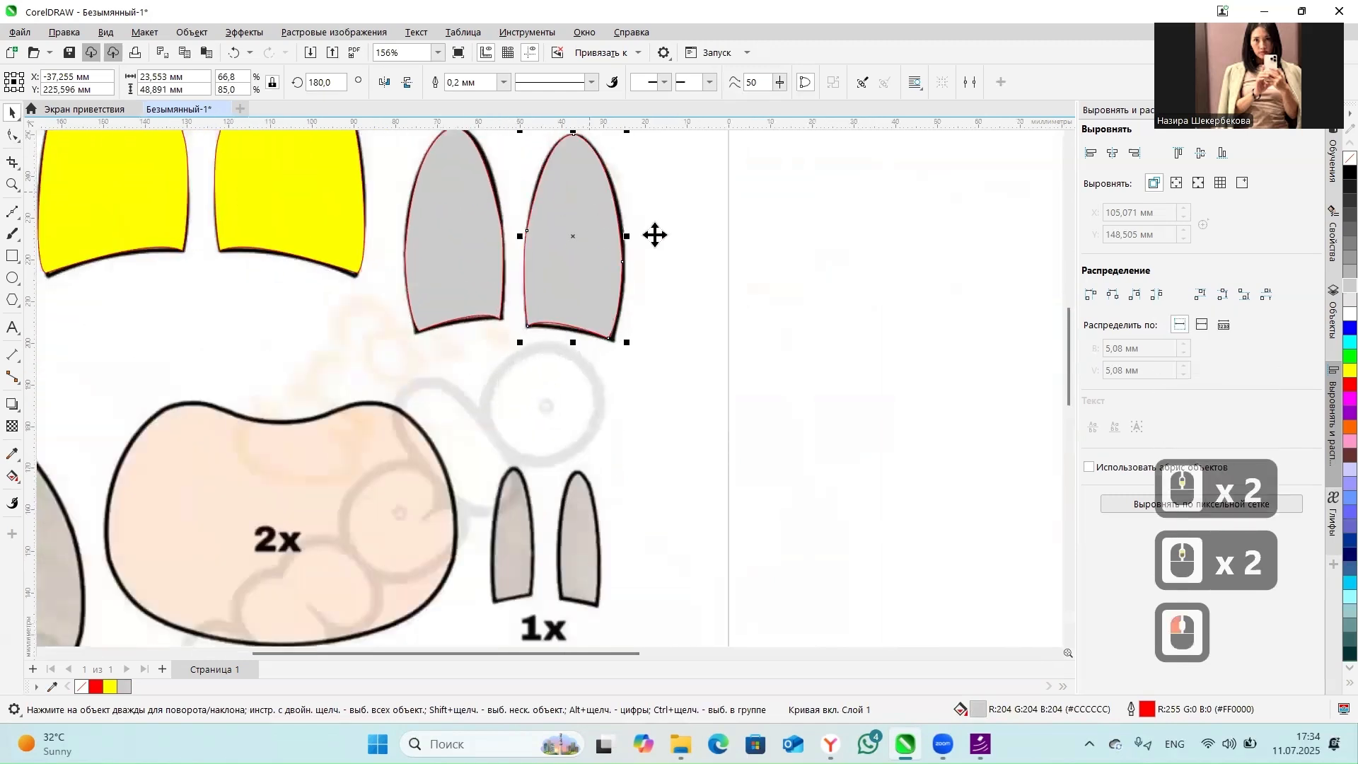
# Delete the mirrored grey copy from the second small ear
pyautogui.click(464, 297)
pyautogui.click(539, 289)
pyautogui.press('Delete')
# Reshape the bottom edge of the remaining grey ear so it follows the template's black outline
pyautogui.scroll(8, 483, 309)
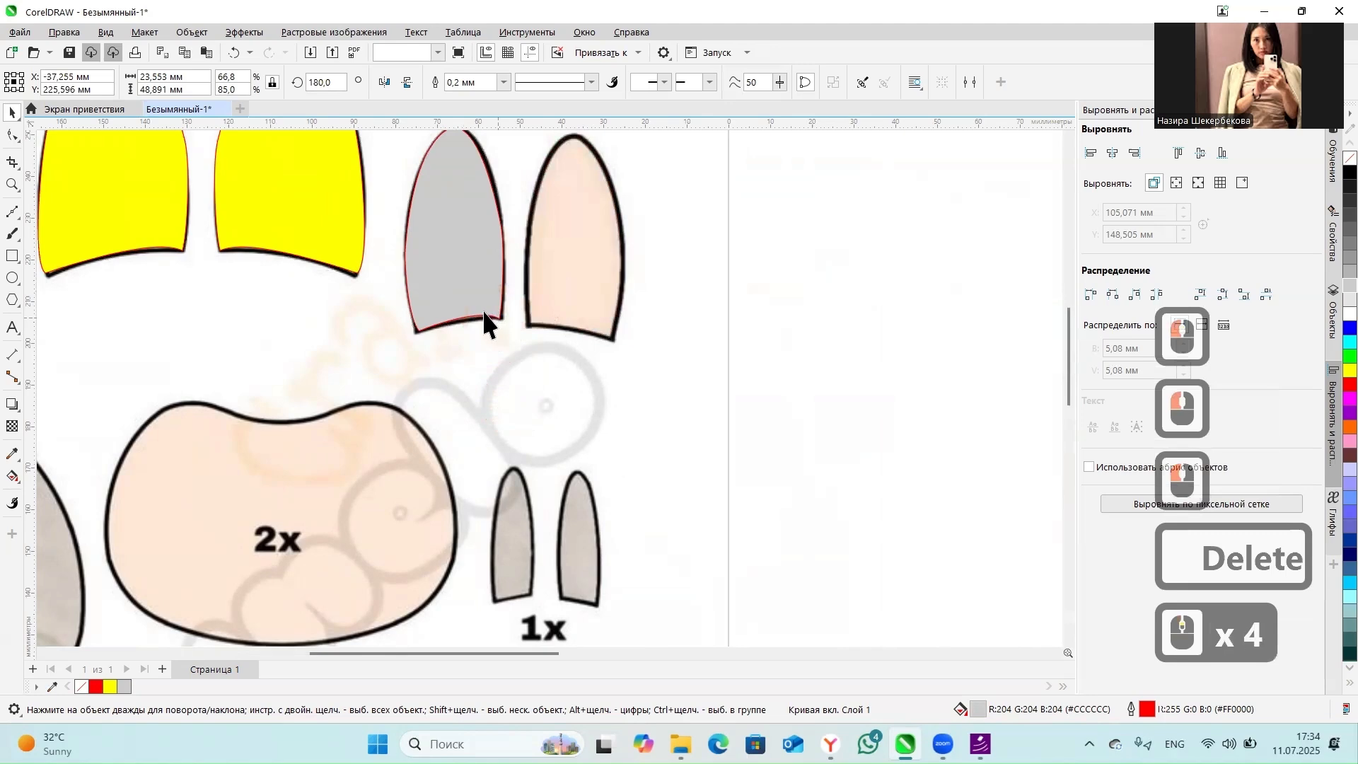
pyautogui.click(476, 306)
pyautogui.click(12, 138)
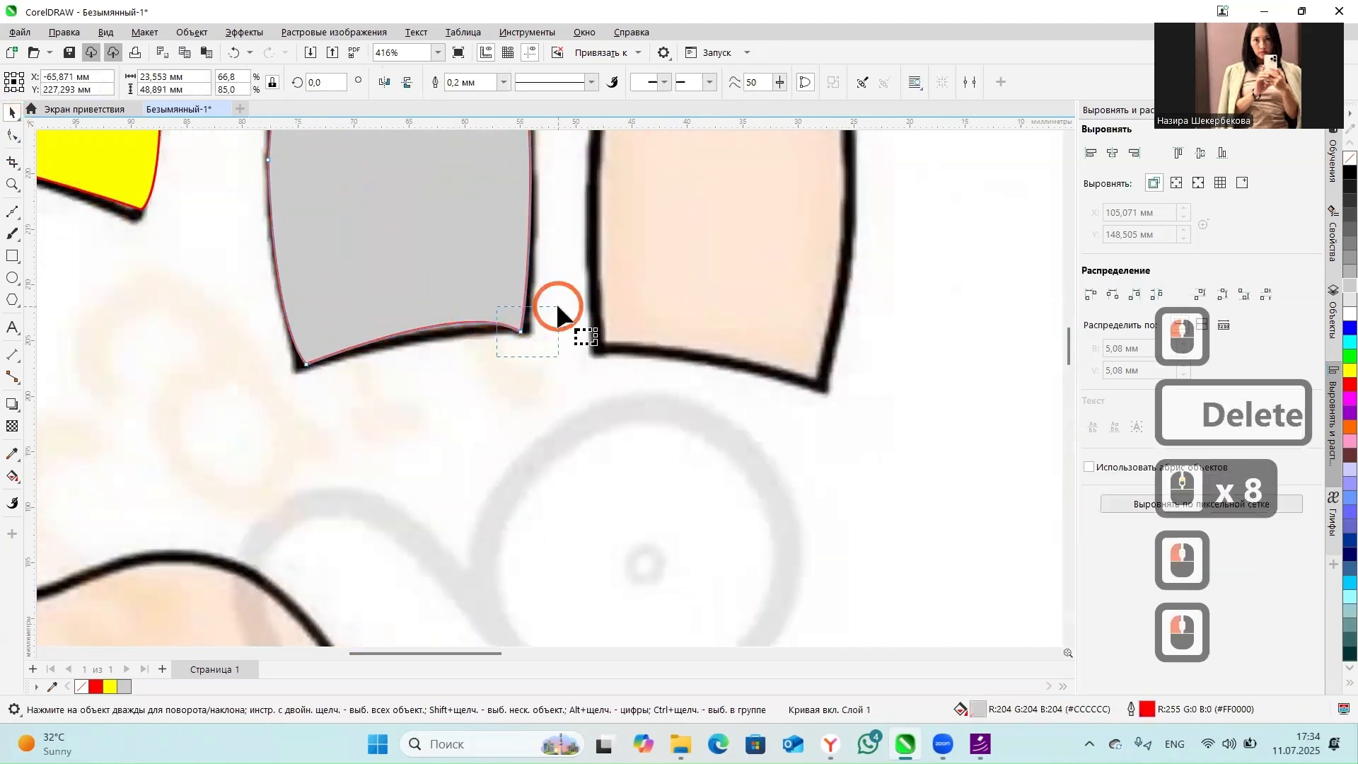
pyautogui.click(465, 322)
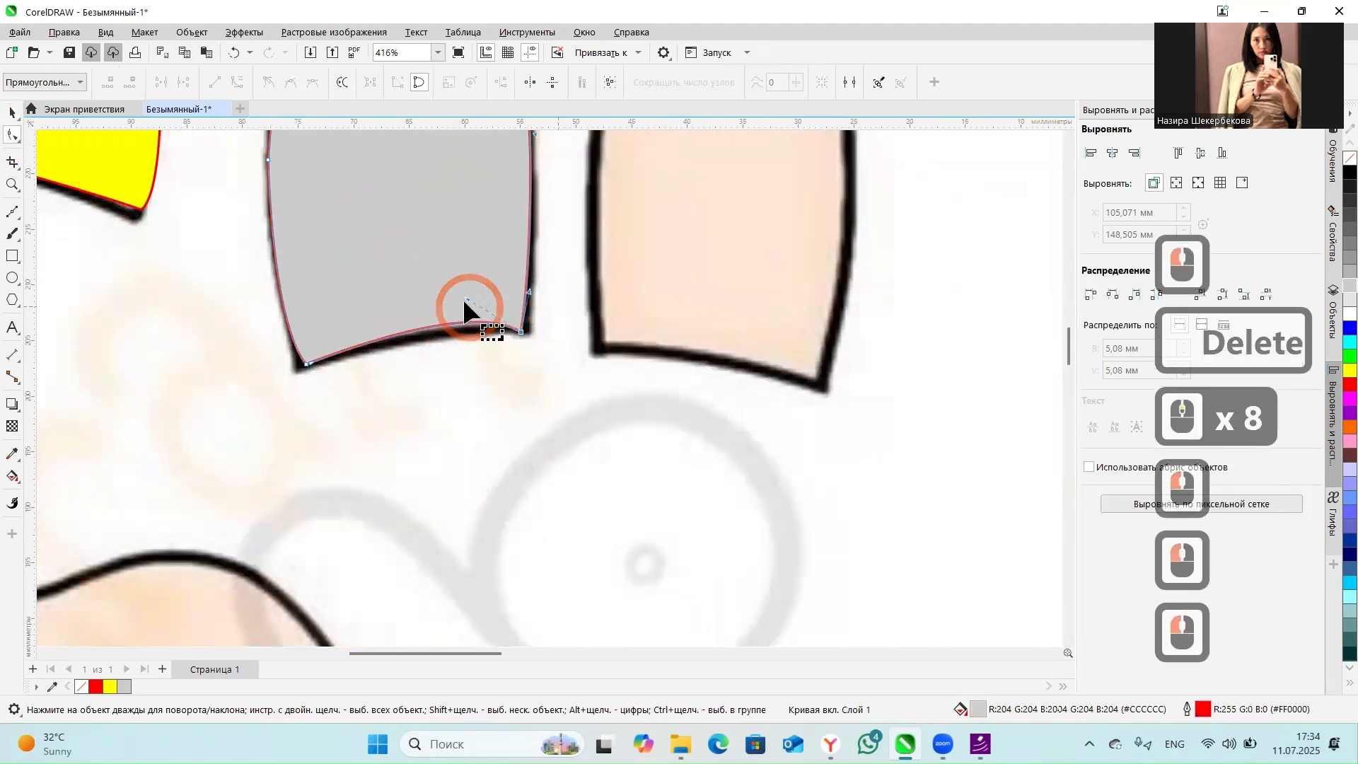
# Duplicate the corrected grey ear, mirror the copy horizontally and place it over the second small ear
pyautogui.click(11, 111)
pyautogui.hotkey('ctrl', 'c')
pyautogui.hotkey('ctrl', 'v')
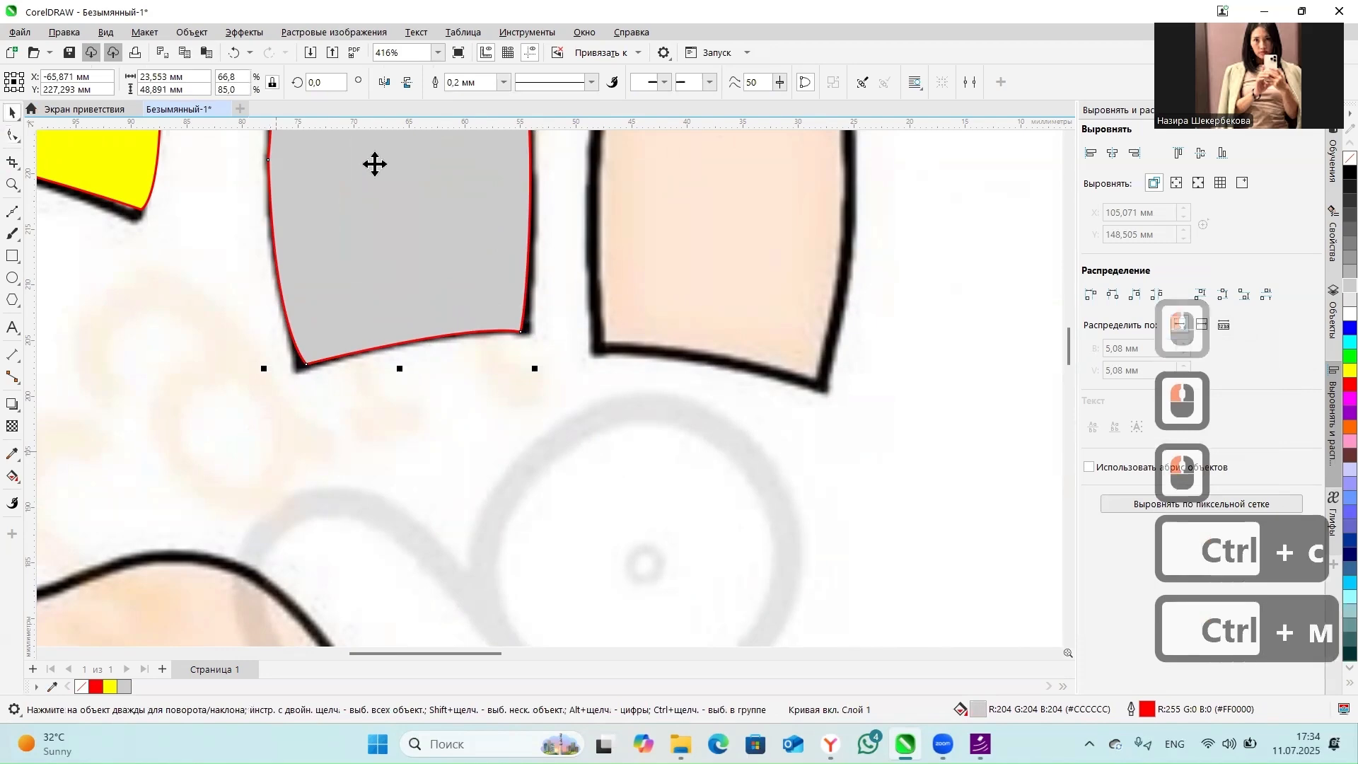
pyautogui.click(384, 82)
pyautogui.moveTo(403, 282); pyautogui.dragTo(721, 307)
# Place a copy of the left grey ear over the first of the two tiny ears below, aligned at its lower-left corner
pyautogui.scroll(-11, 486, 320)
pyautogui.scroll(-3, 425, 221)
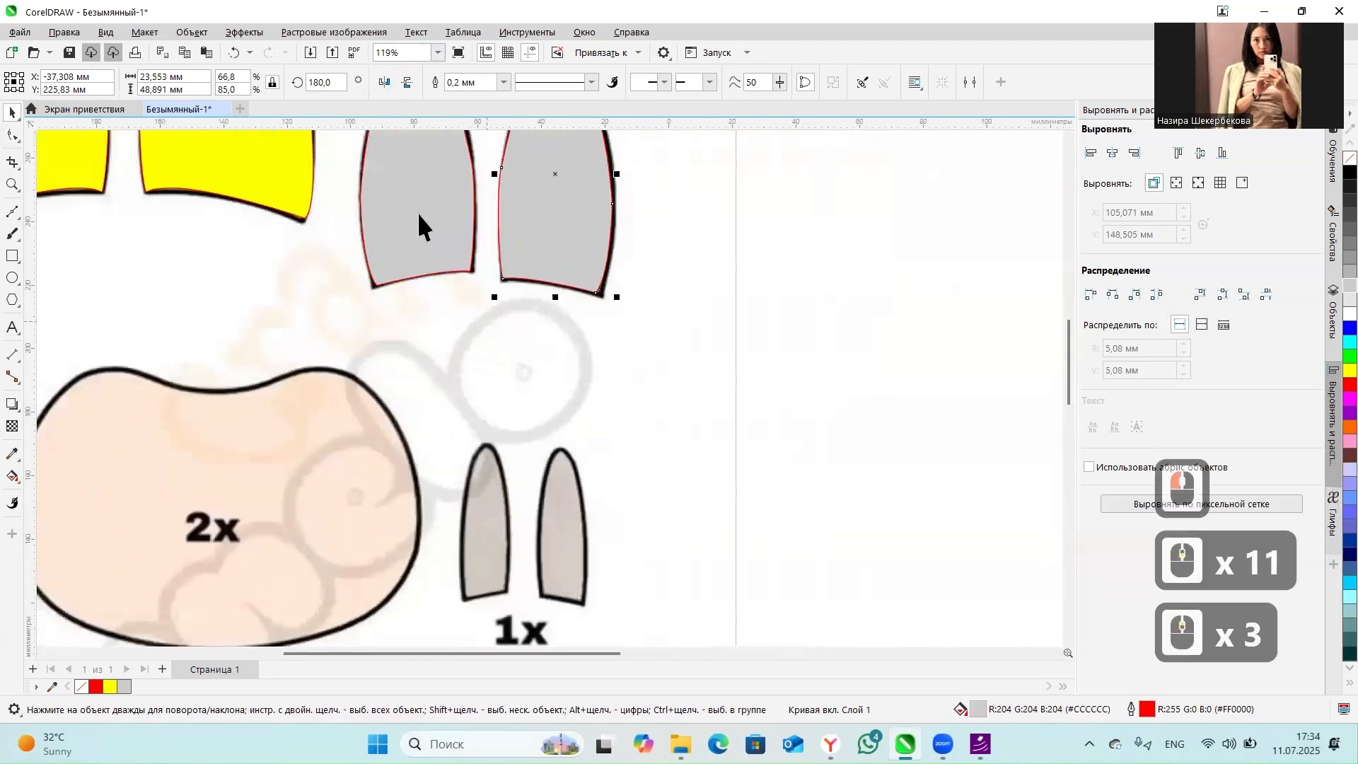
pyautogui.moveTo(425, 222); pyautogui.dragTo(512, 541)
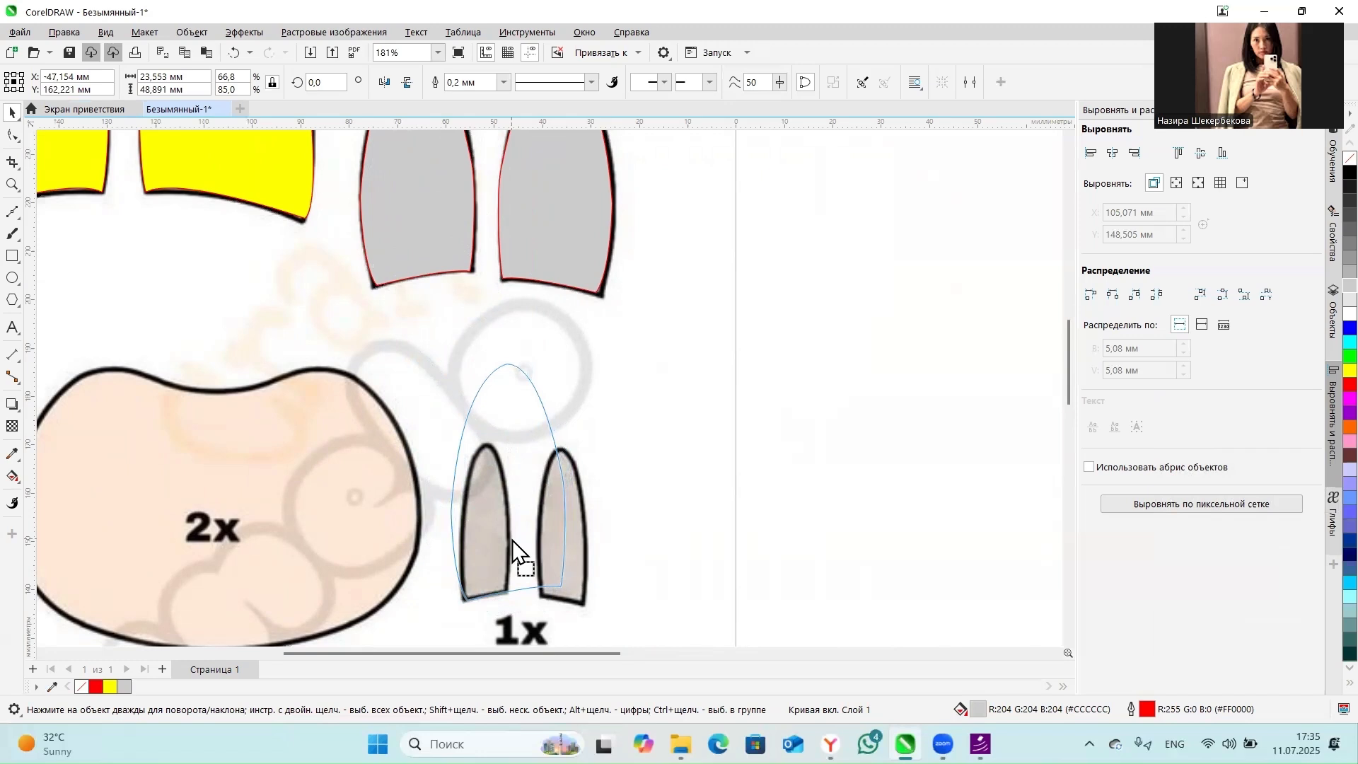
pyautogui.moveTo(512, 540); pyautogui.dragTo(510, 539)
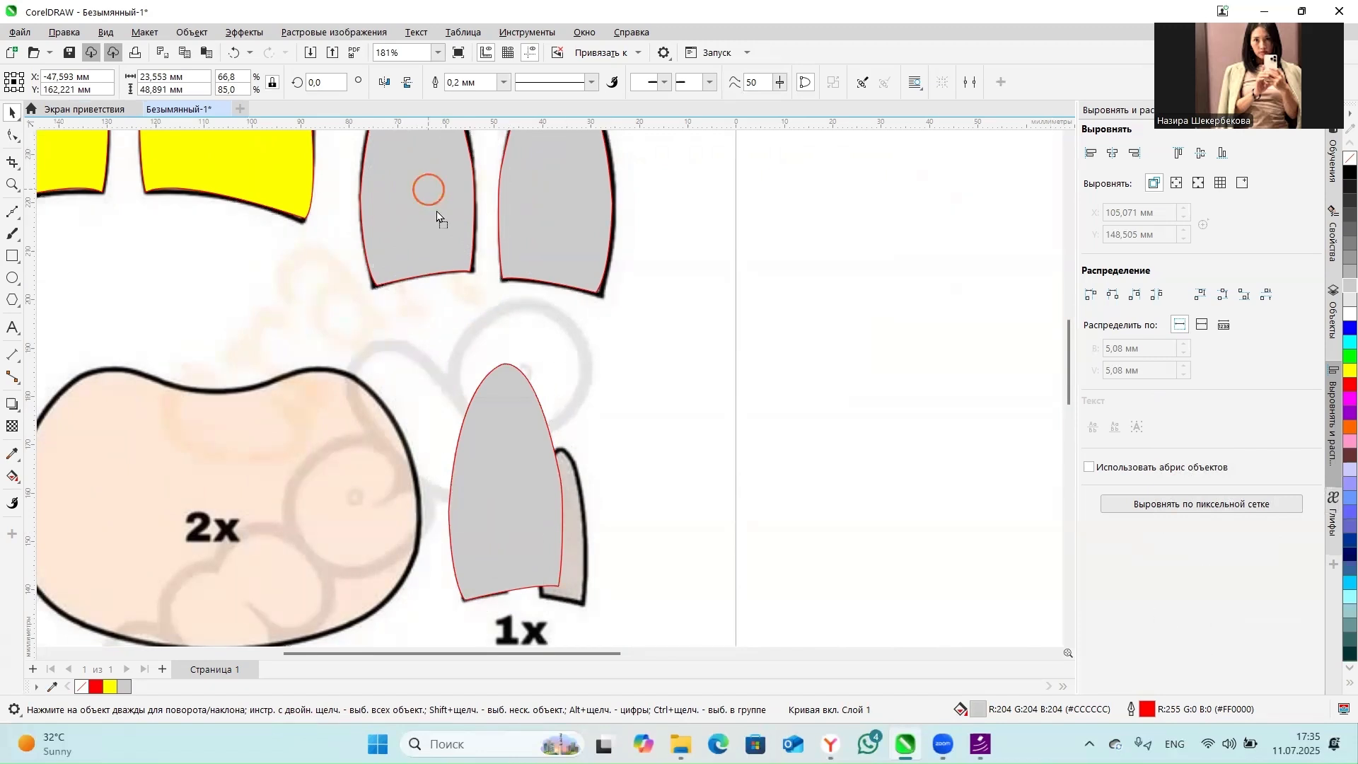
# Drop another copy of the left grey ear in the blank area beside the template and delete it
pyautogui.moveTo(436, 212)
pyautogui.mouseDown()
pyautogui.moveTo(795, 322)
pyautogui.moveTo(646, 291)
pyautogui.moveTo(173, 266)
pyautogui.moveTo(848, 288)
pyautogui.moveTo(453, 283)
pyautogui.moveTo(794, 288)
pyautogui.mouseUp()
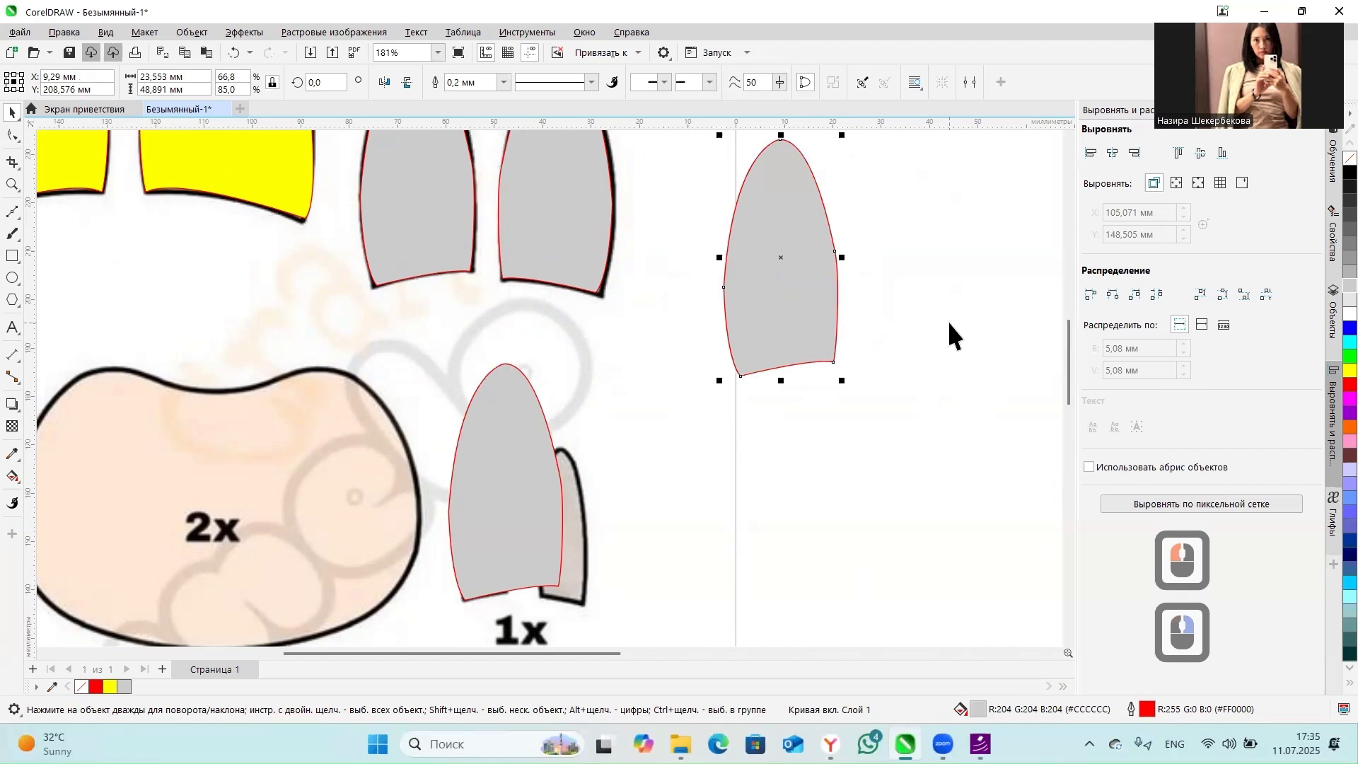
pyautogui.press('Delete')
# Remove the fill from the grey copy over the tiny ears and scale it to about 10.5 × 32.3 mm to fit the first one
pyautogui.click(508, 484)
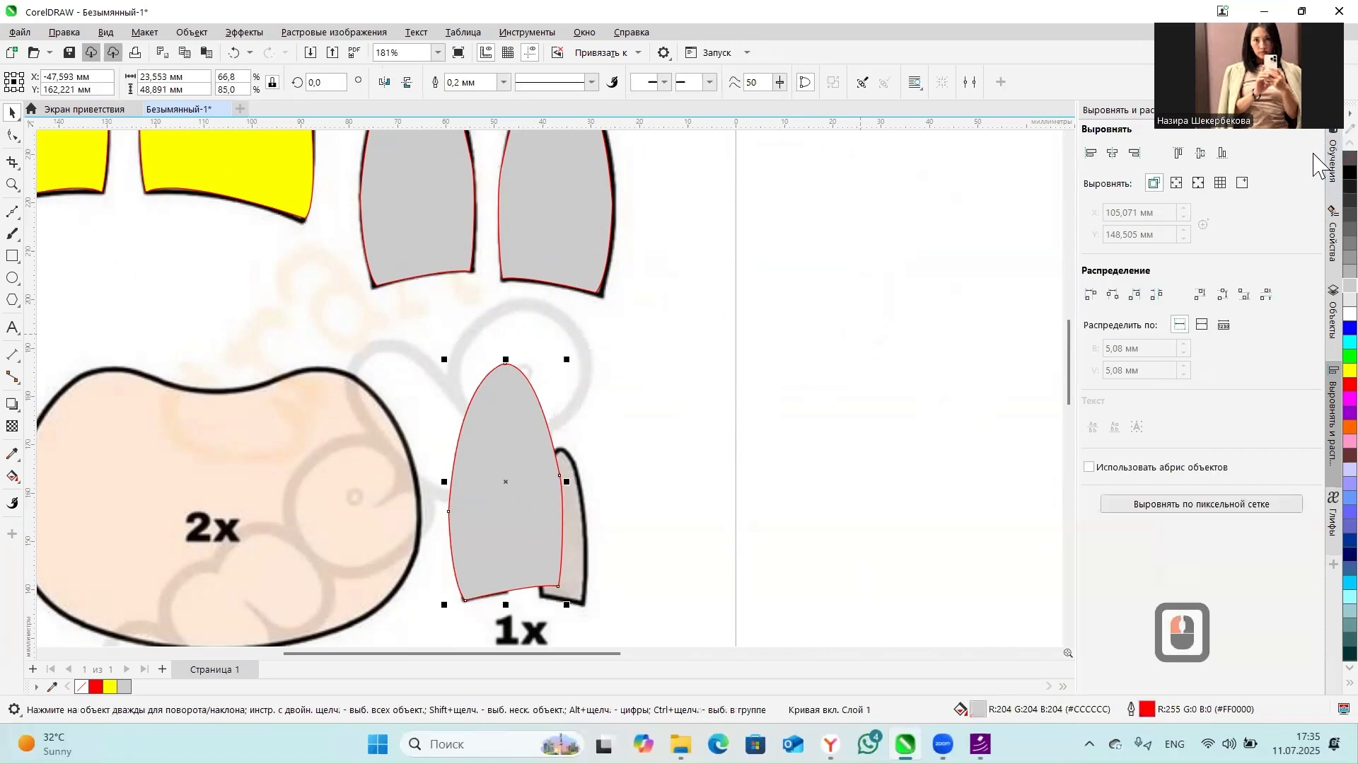
pyautogui.click(1350, 157)
pyautogui.scroll(2, 475, 598)
pyautogui.moveTo(594, 291); pyautogui.dragTo(526, 370)
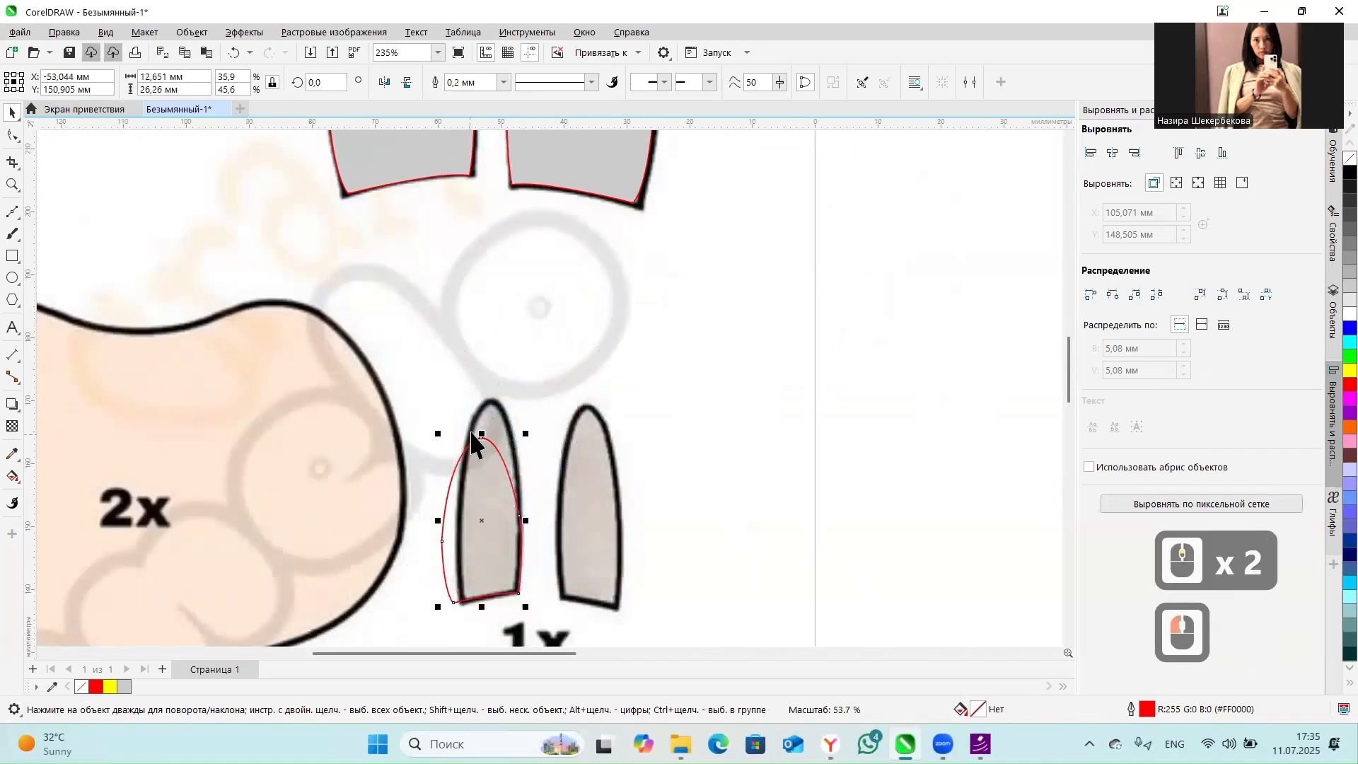
pyautogui.moveTo(482, 429); pyautogui.dragTo(483, 395)
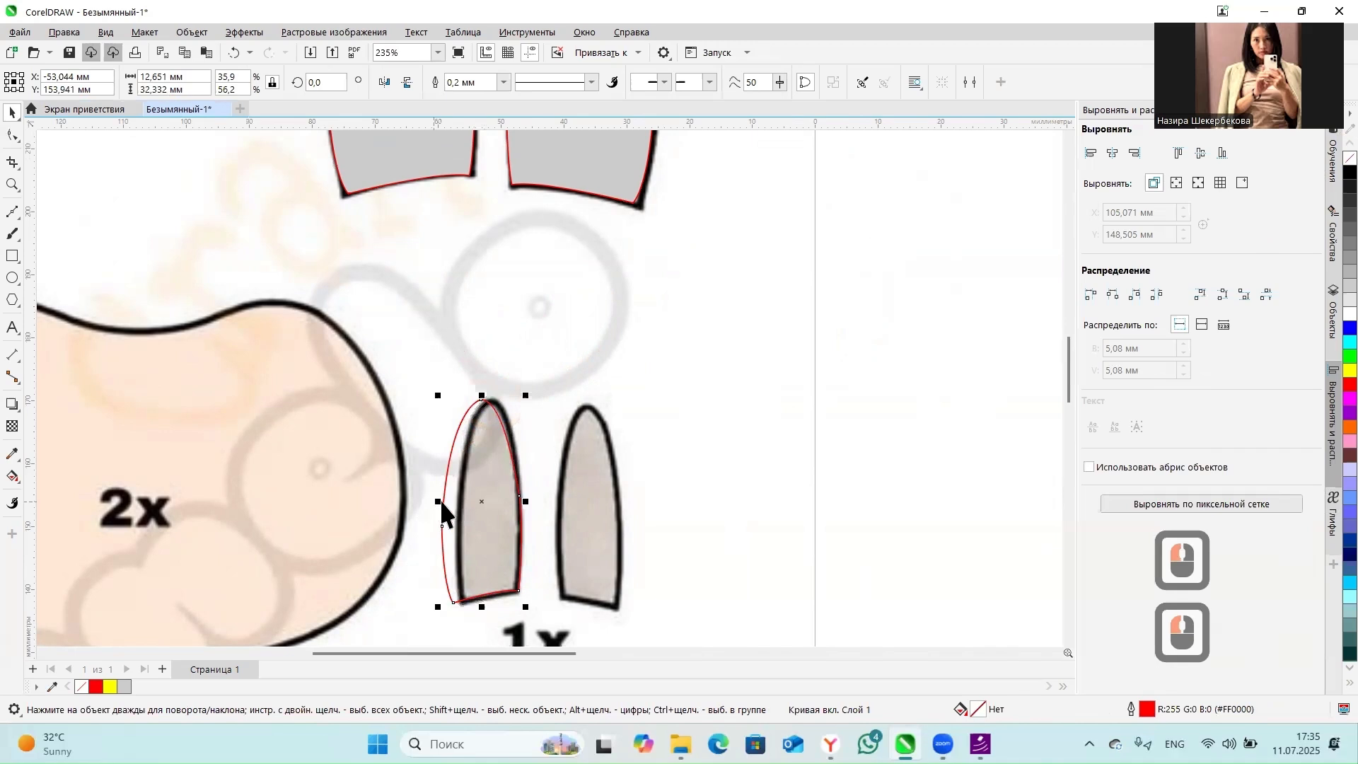
pyautogui.moveTo(442, 501); pyautogui.dragTo(455, 501)
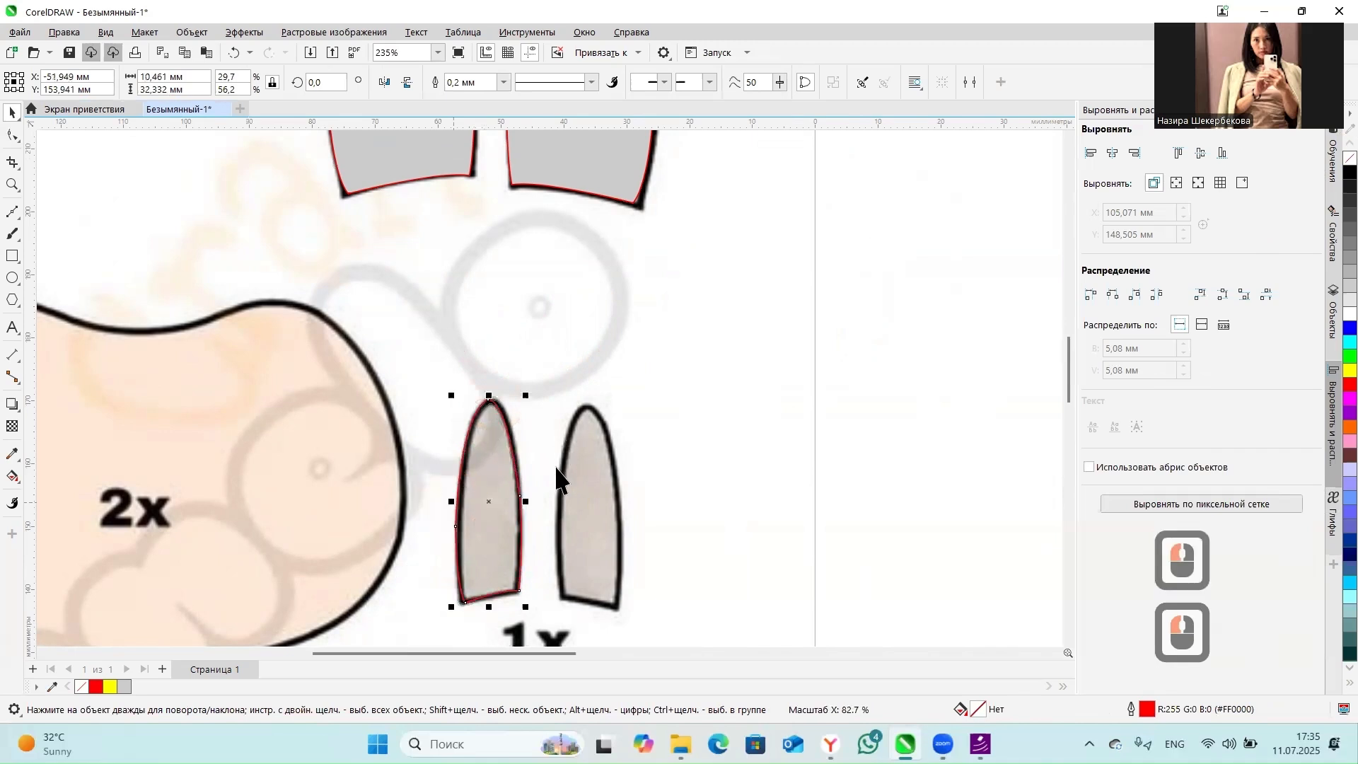
# Move the nodes along the base and sides of the unfilled tiny ear shape onto the template's black outline
pyautogui.click(12, 137)
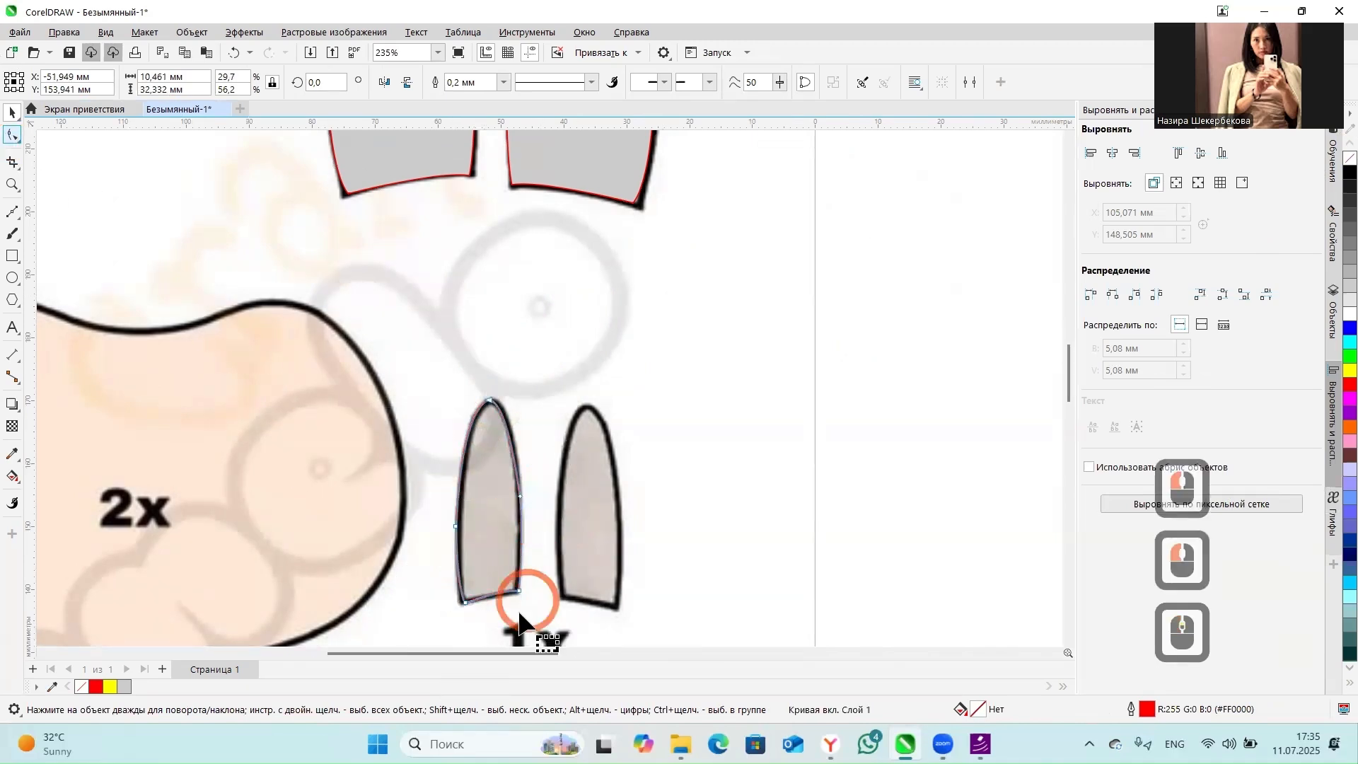
pyautogui.scroll(10, 488, 587)
pyautogui.moveTo(483, 531); pyautogui.dragTo(476, 556)
pyautogui.moveTo(322, 593); pyautogui.dragTo(316, 592)
pyautogui.scroll(-4, 389, 537)
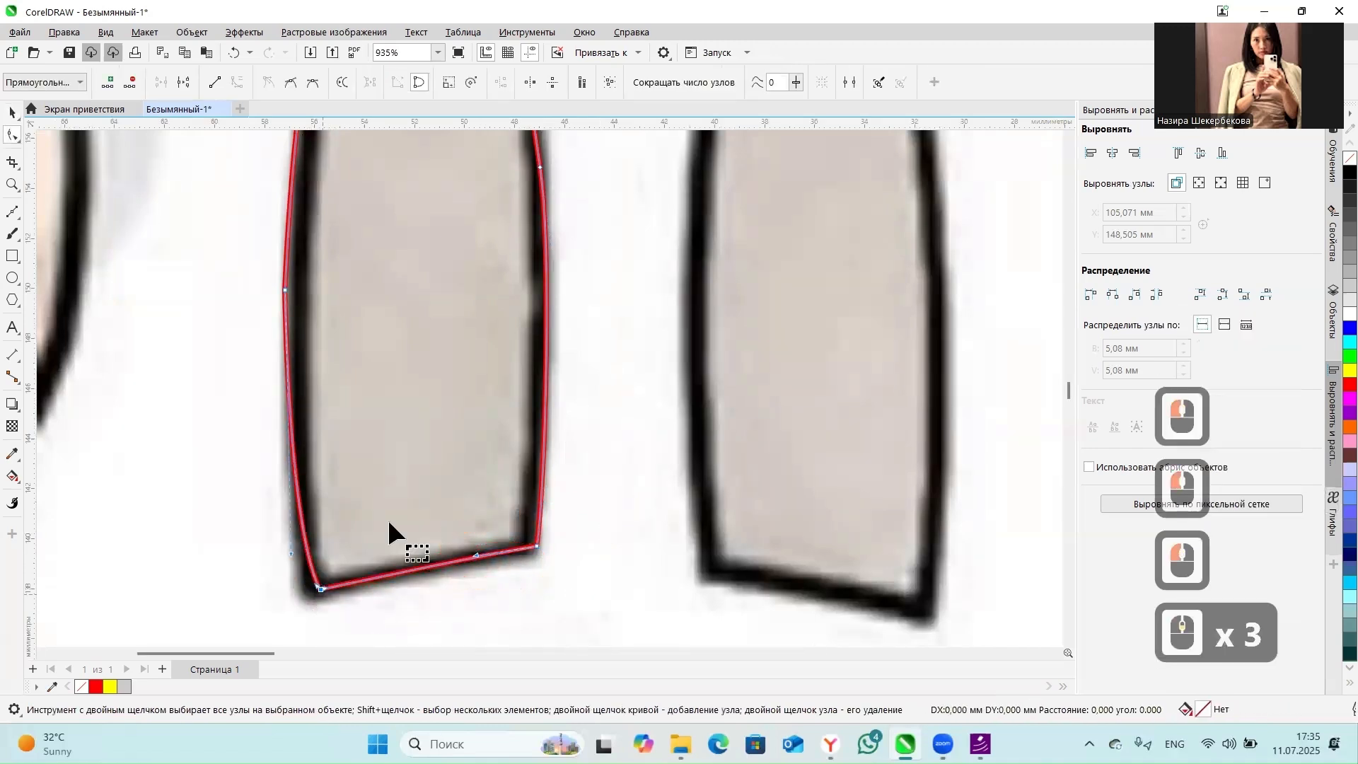
pyautogui.moveTo(329, 409); pyautogui.dragTo(339, 395)
# Adjust the curve around the tip of the tiny ear shape so it follows the black outline
pyautogui.scroll(-3, 339, 394)
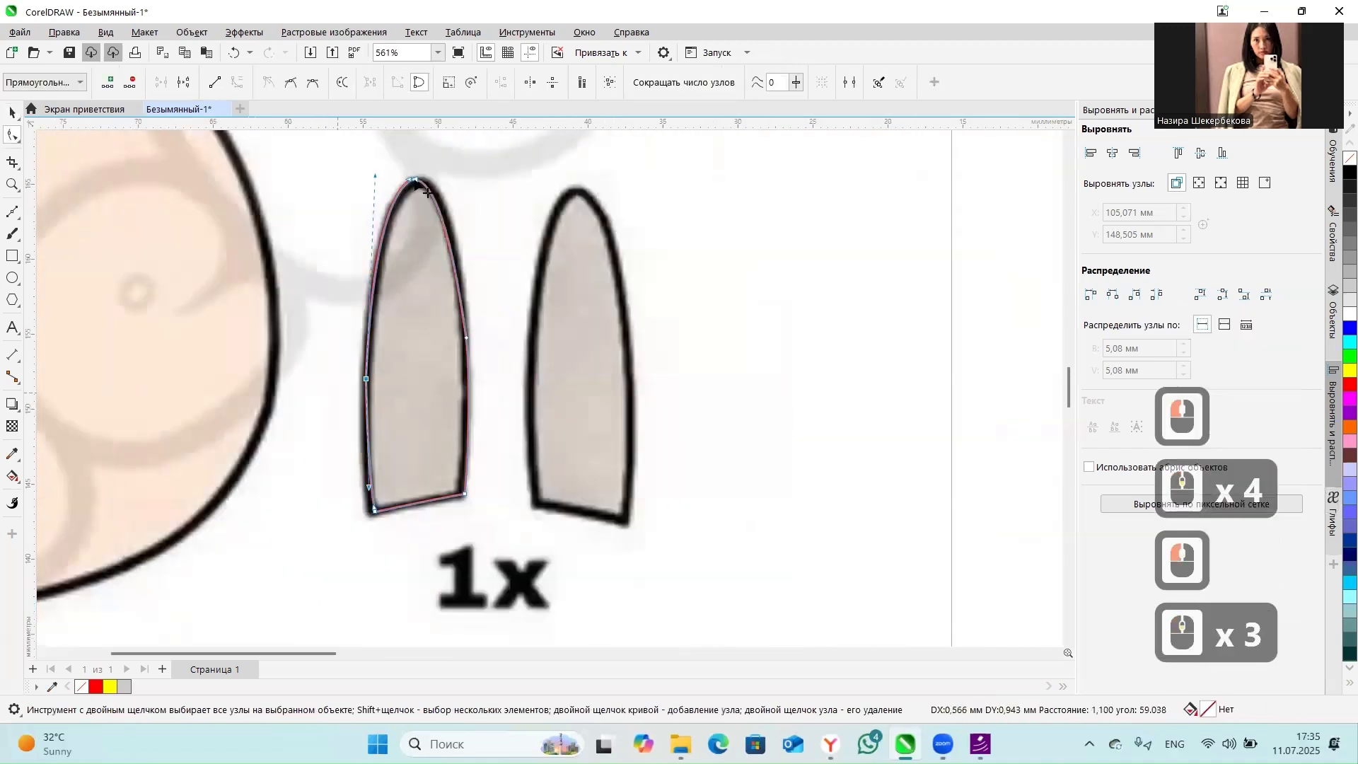
pyautogui.scroll(7, 419, 155)
pyautogui.click(409, 216)
pyautogui.moveTo(409, 216)
pyautogui.mouseDown()
pyautogui.moveTo(424, 228)
pyautogui.moveTo(428, 214)
pyautogui.mouseUp()
pyautogui.hotkey('ctrl', 'z')
pyautogui.click(373, 259)
pyautogui.click(12, 114)
# Fill the traced first tiny ear with cyan
pyautogui.scroll(-5, 609, 329)
pyautogui.scroll(-4, 609, 330)
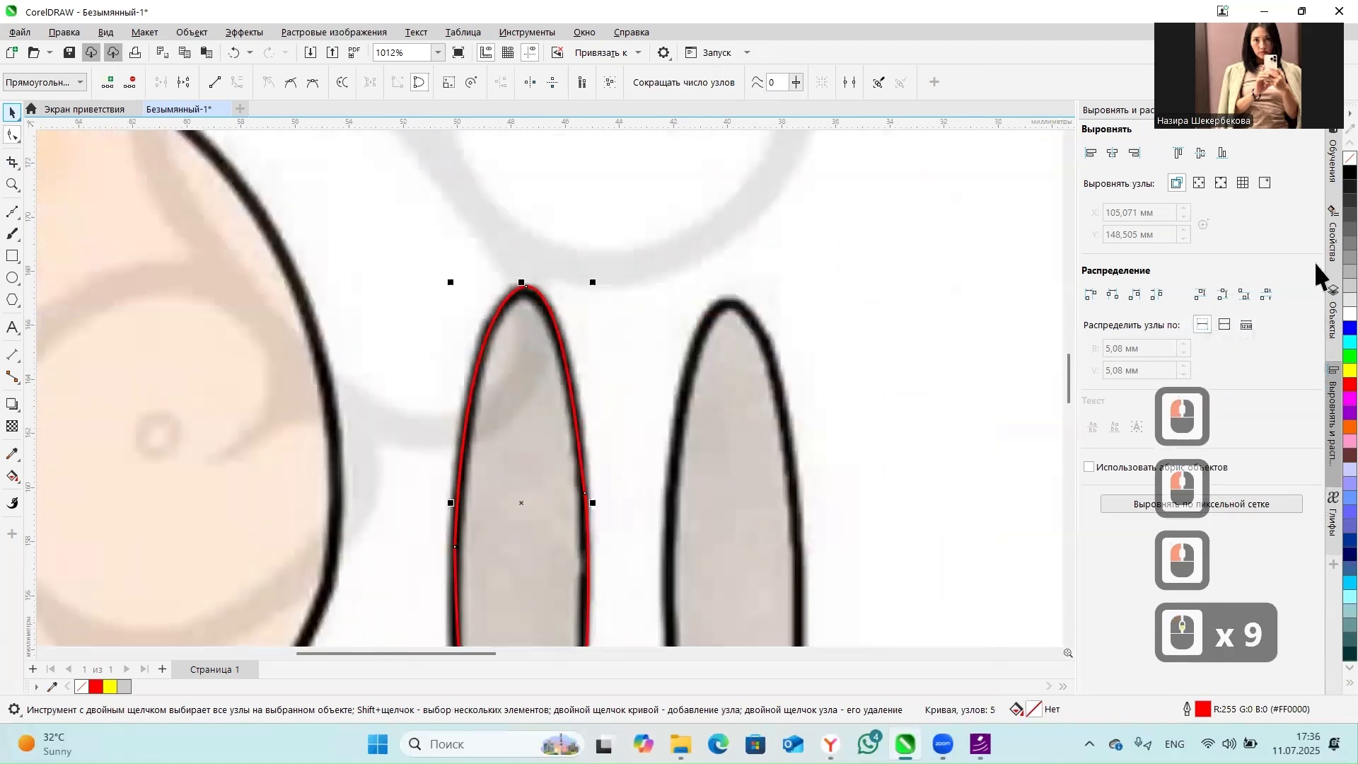
pyautogui.click(1350, 342)
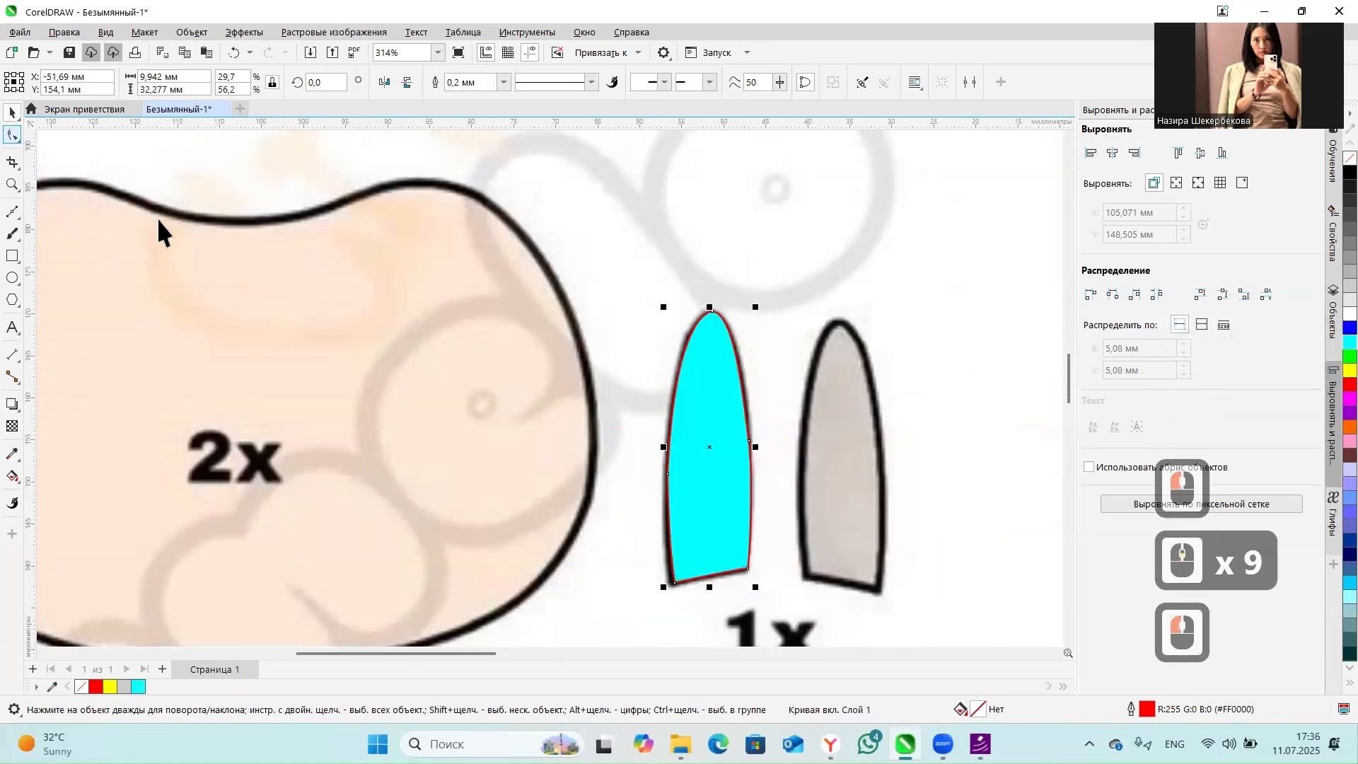
# Duplicate the cyan ear, mirror the copy horizontally and place it over the second tiny ear
pyautogui.hotkey('ctrl', 'c')
pyautogui.hotkey('ctrl', 'v')
pyautogui.click(384, 82)
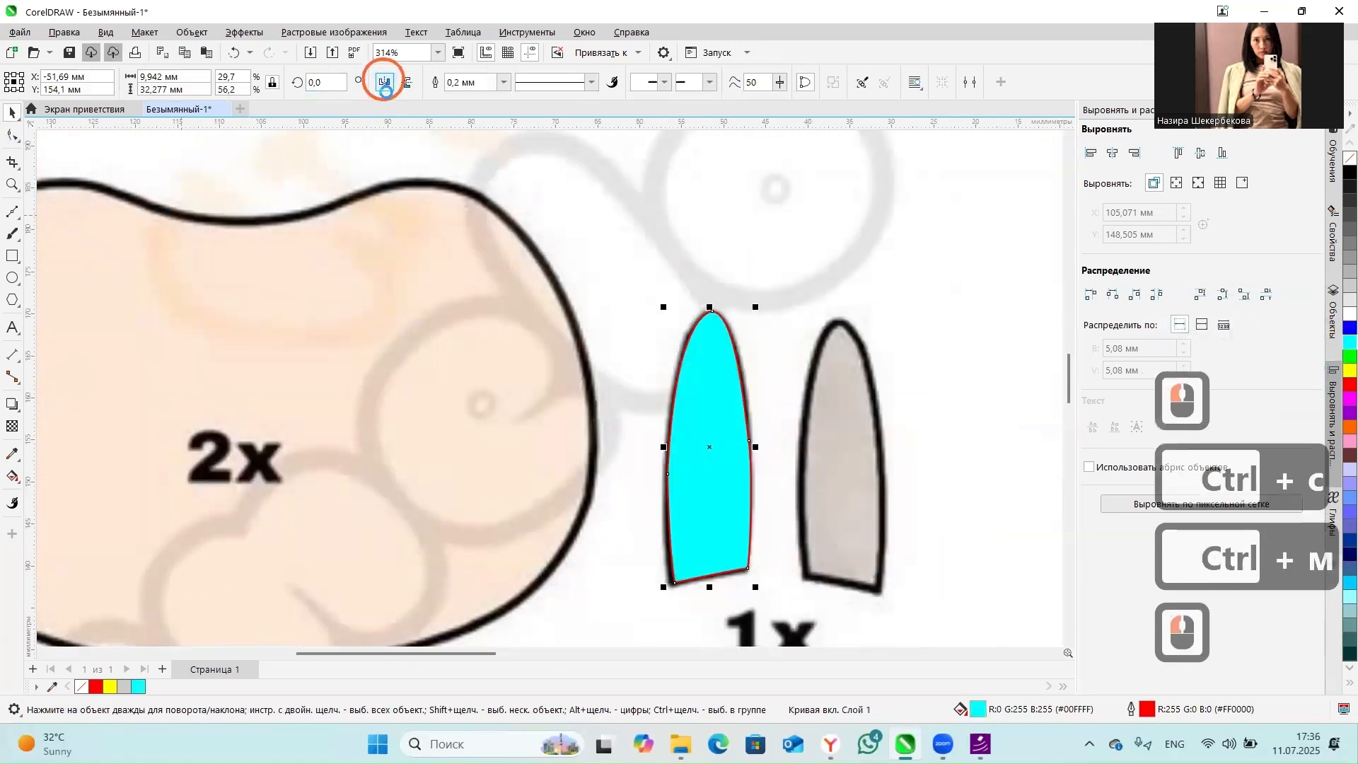
pyautogui.moveTo(725, 488); pyautogui.dragTo(859, 493)
pyautogui.scroll(-9, 473, 246)
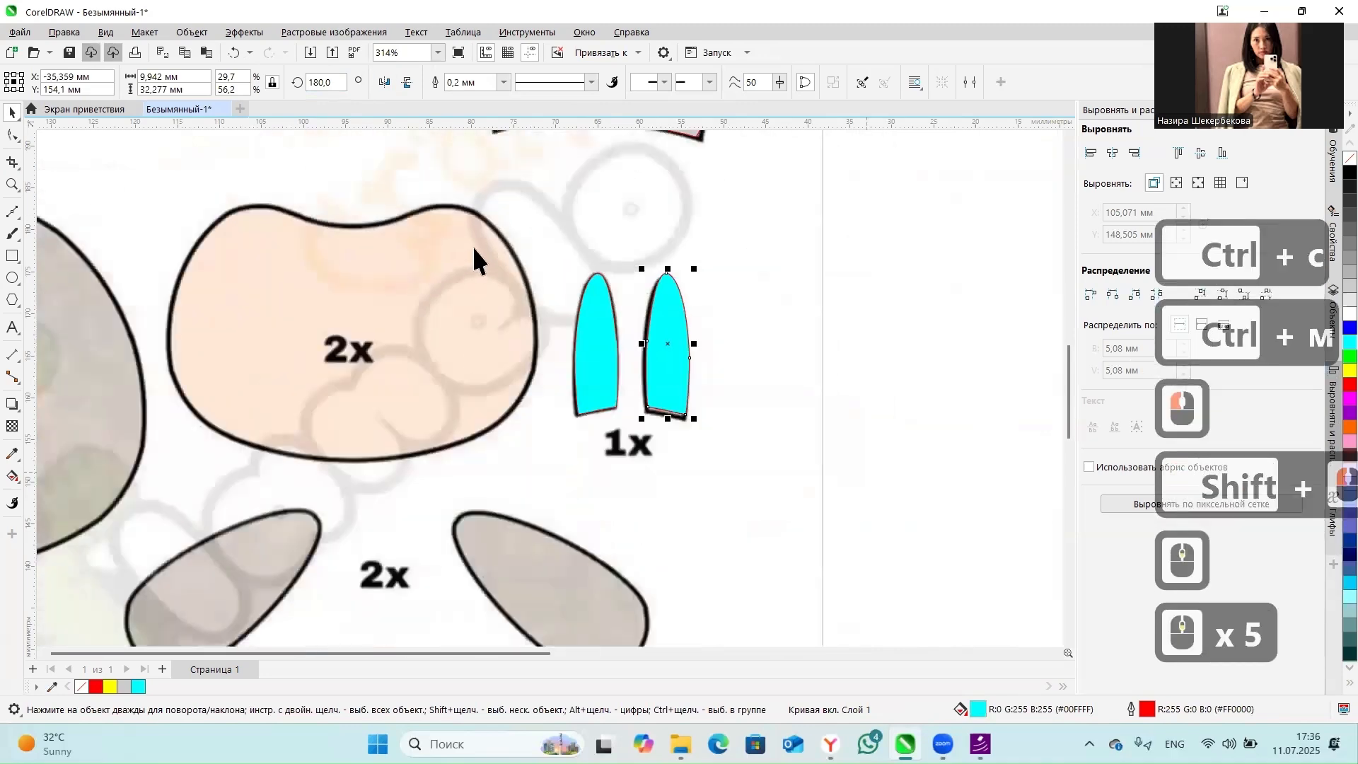
# Draw an ellipse about 79 × 43 mm over the beige face piece marked 2x
pyautogui.scroll(-4, 523, 269)
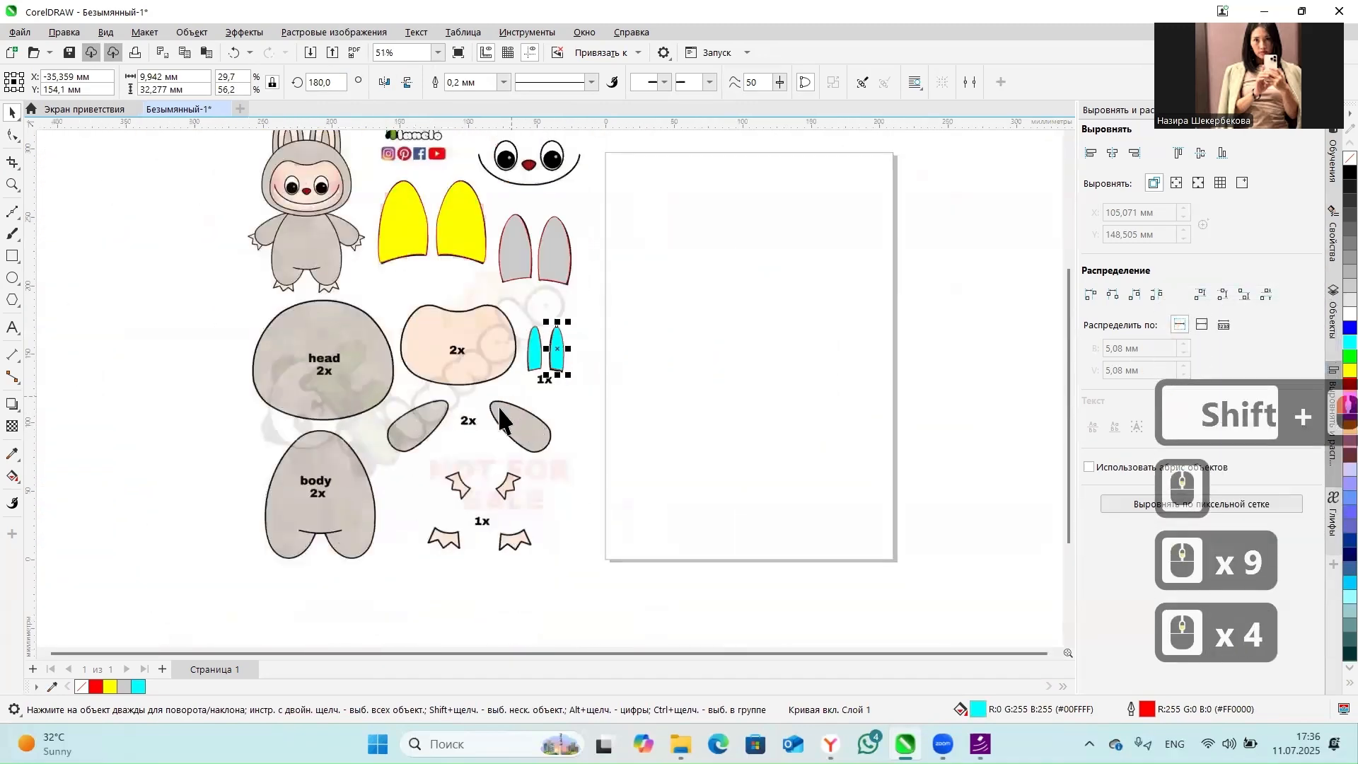
pyautogui.scroll(2, 498, 405)
pyautogui.scroll(5, 454, 357)
pyautogui.scroll(-3, 404, 393)
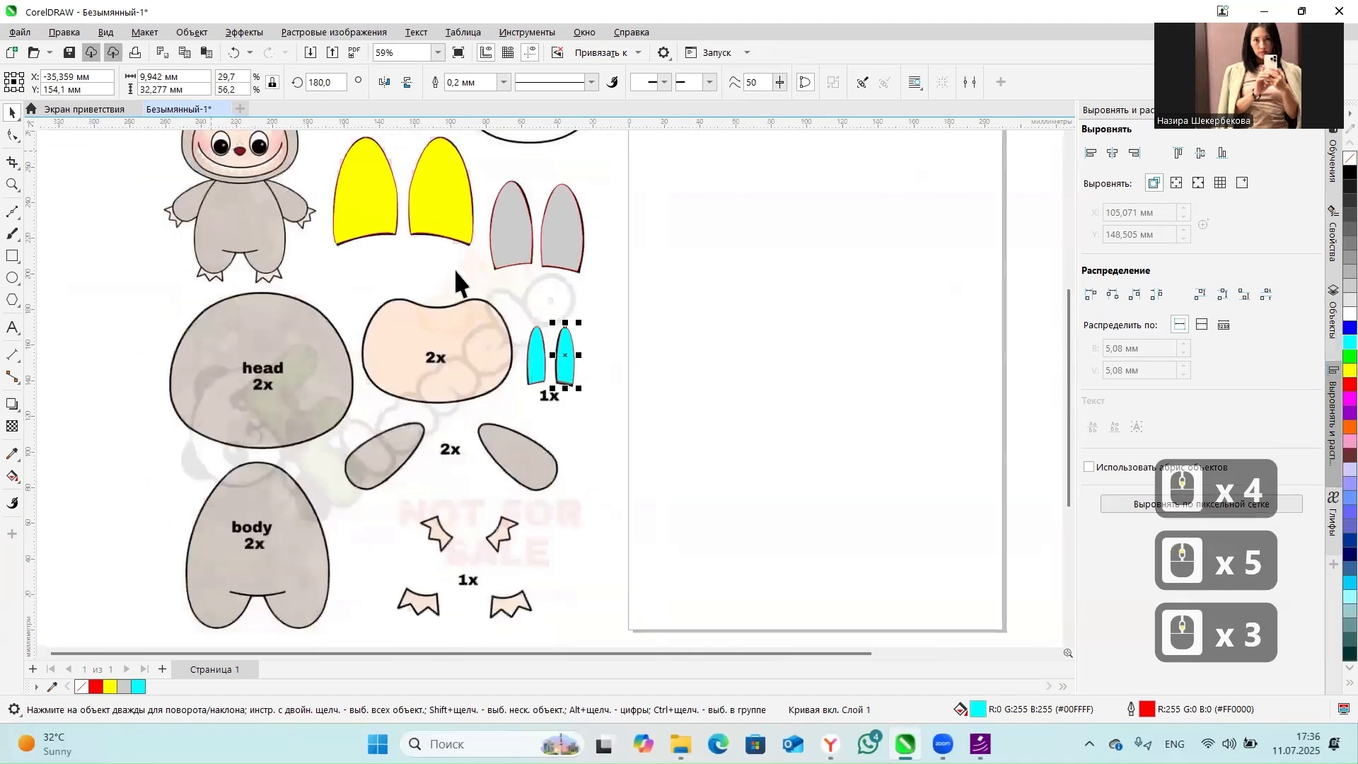
pyautogui.scroll(7, 427, 318)
pyautogui.click(12, 233)
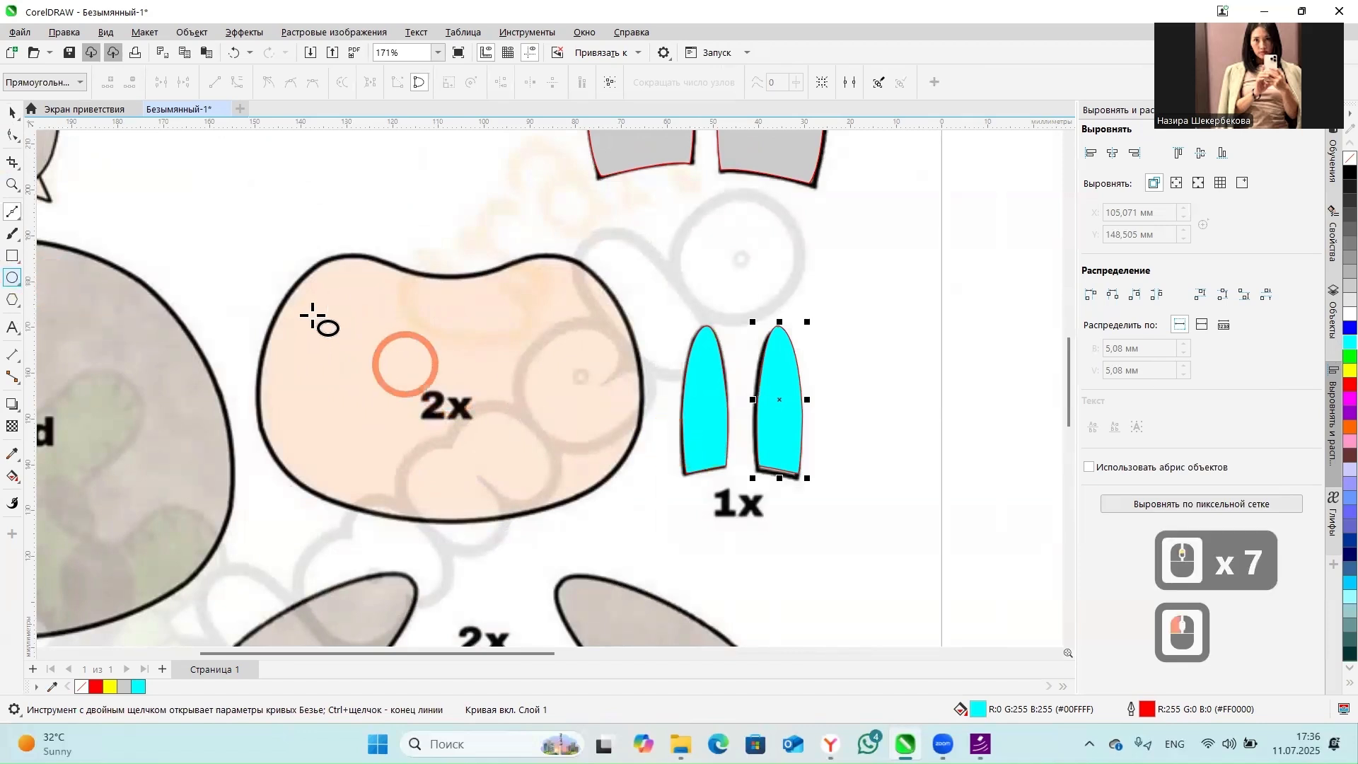
pyautogui.moveTo(282, 298); pyautogui.dragTo(649, 498)
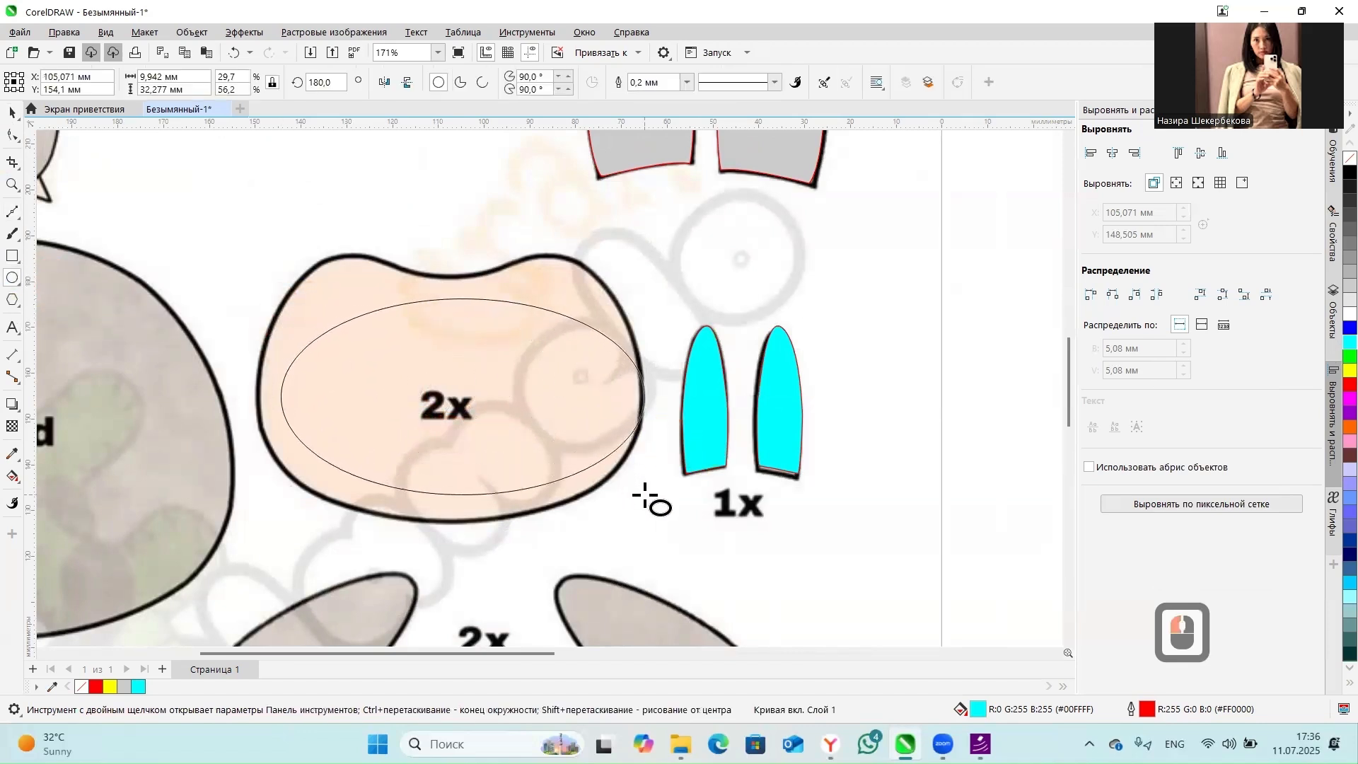
# Stretch the ellipse to about 84.7 × 52.8 mm so its sides, base and upper middle meet the face piece's outline
pyautogui.click(12, 112)
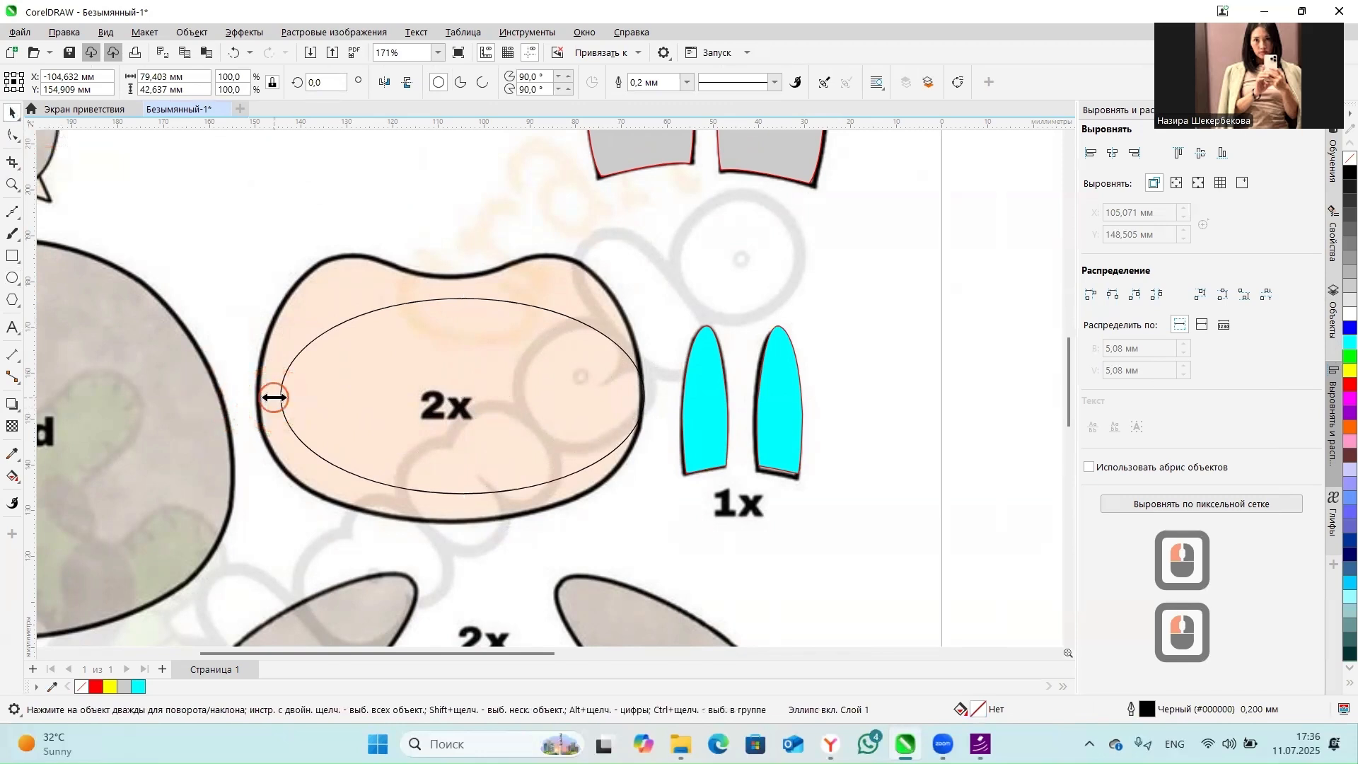
pyautogui.moveTo(276, 396); pyautogui.dragTo(254, 394)
pyautogui.moveTo(450, 495); pyautogui.dragTo(463, 525)
pyautogui.moveTo(452, 292); pyautogui.dragTo(450, 273)
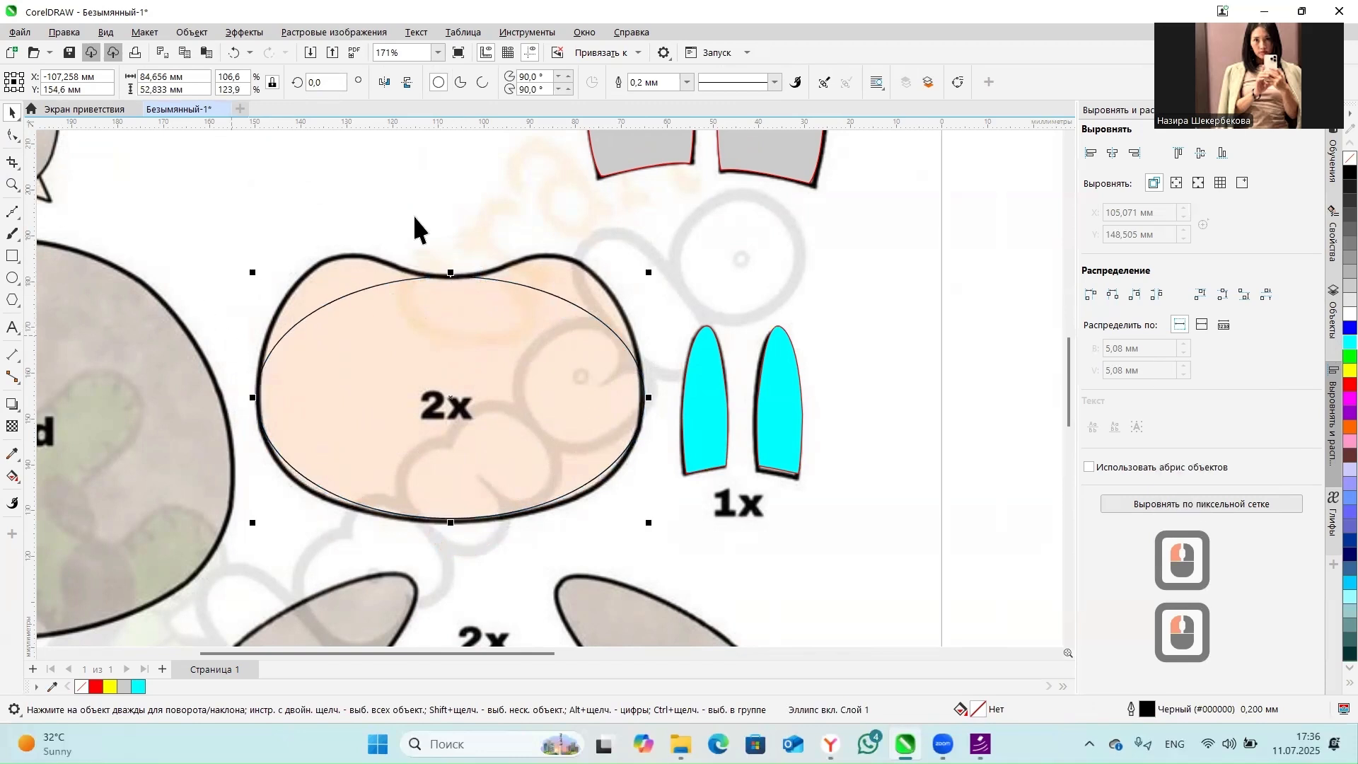
pyautogui.click(12, 134)
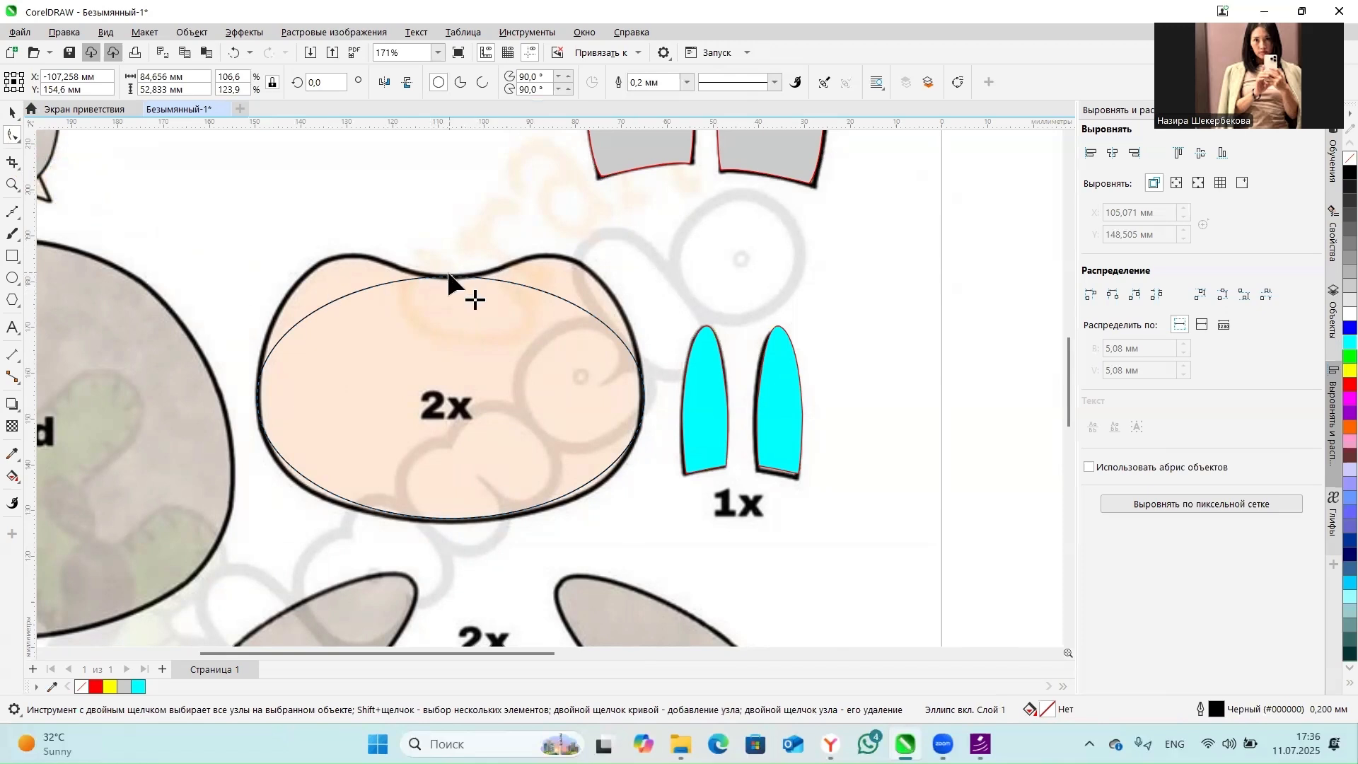
pyautogui.moveTo(450, 275); pyautogui.dragTo(348, 311)
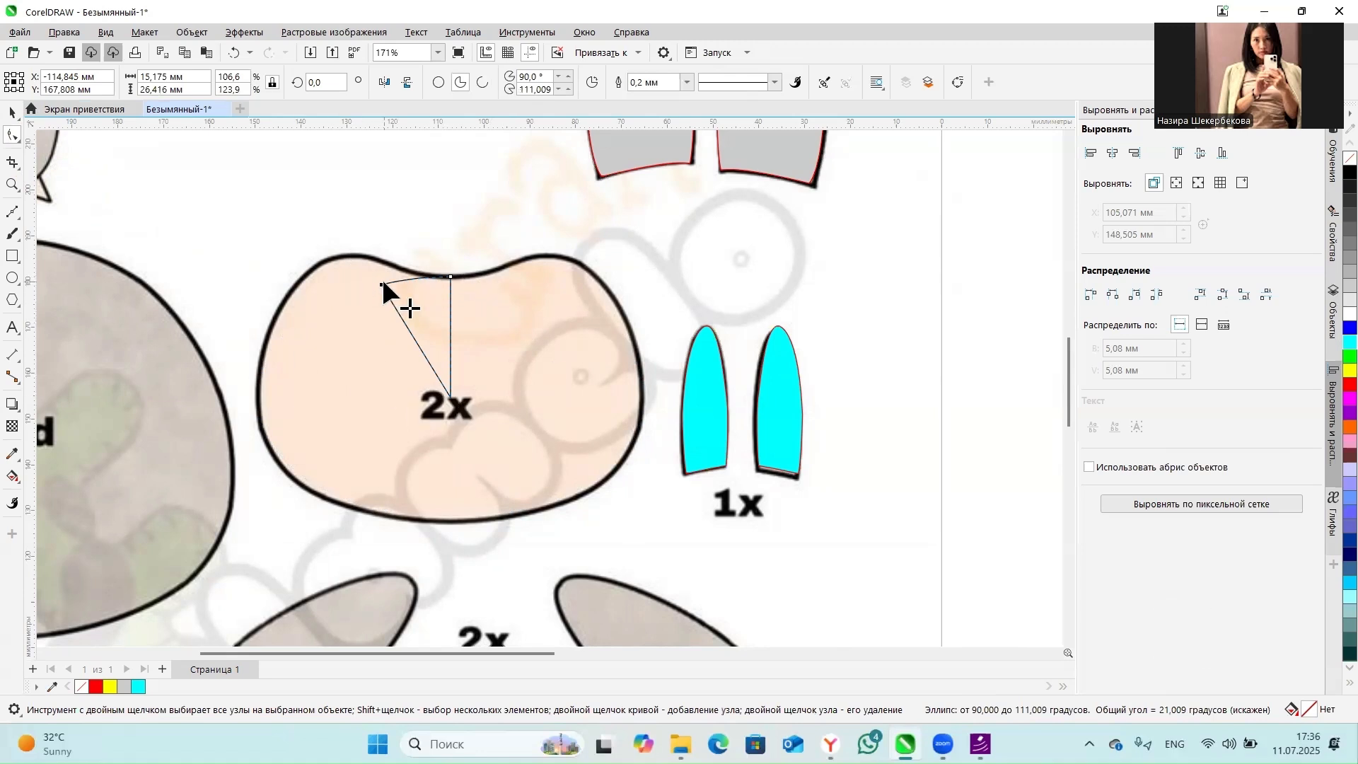
pyautogui.moveTo(383, 285); pyautogui.dragTo(554, 296)
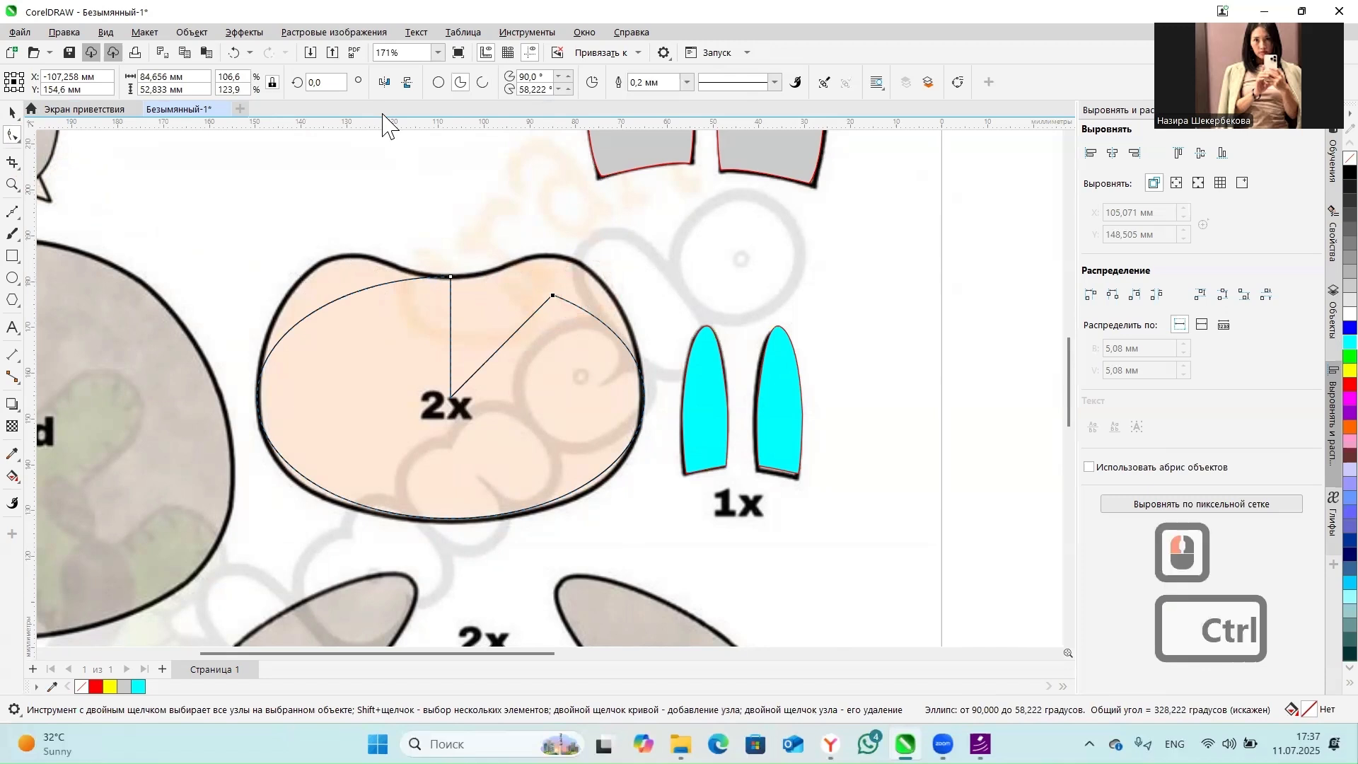
pyautogui.hotkey('ctrl', 'z')
pyautogui.hotkey('ctrl', 'z')
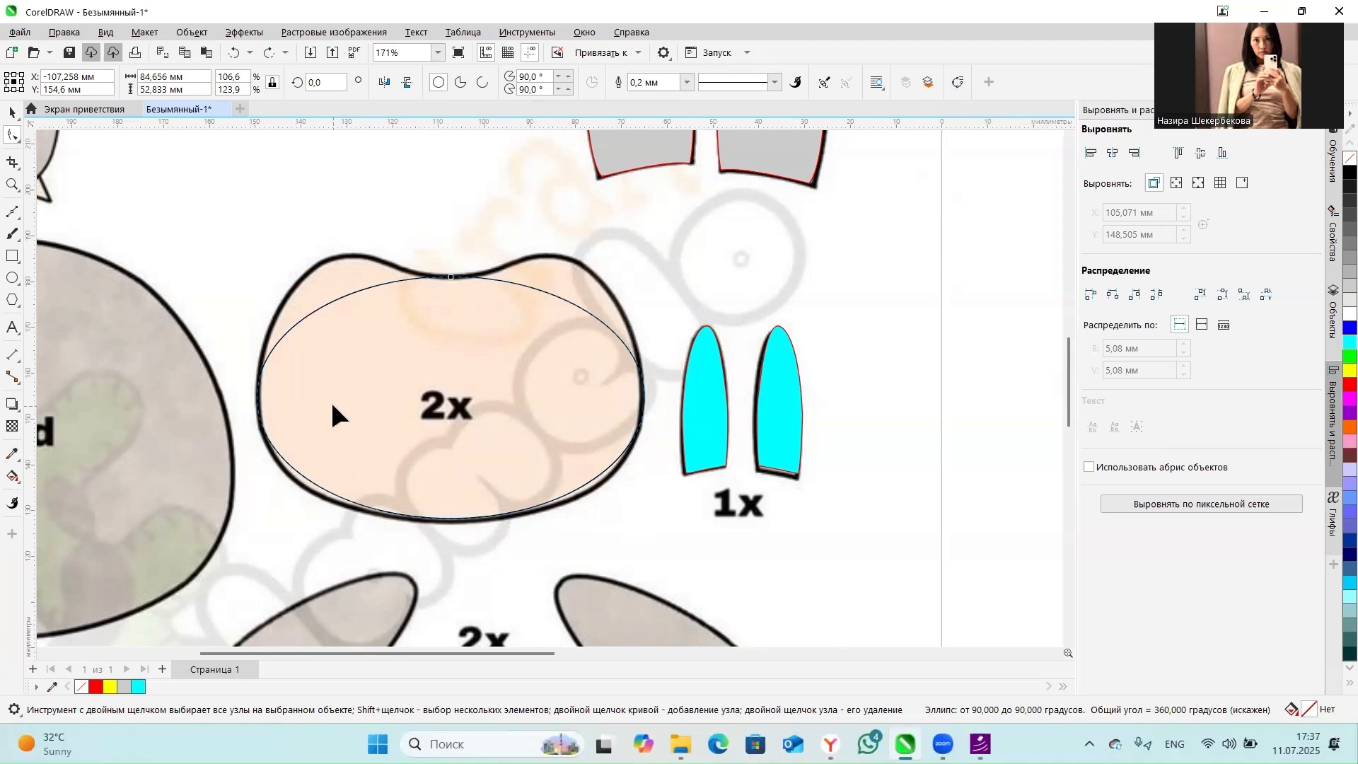
# Convert the ellipse to curves and pull new nodes at its upper left and upper right onto the face piece's two humps
pyautogui.hotkey('ctrl', 'q')
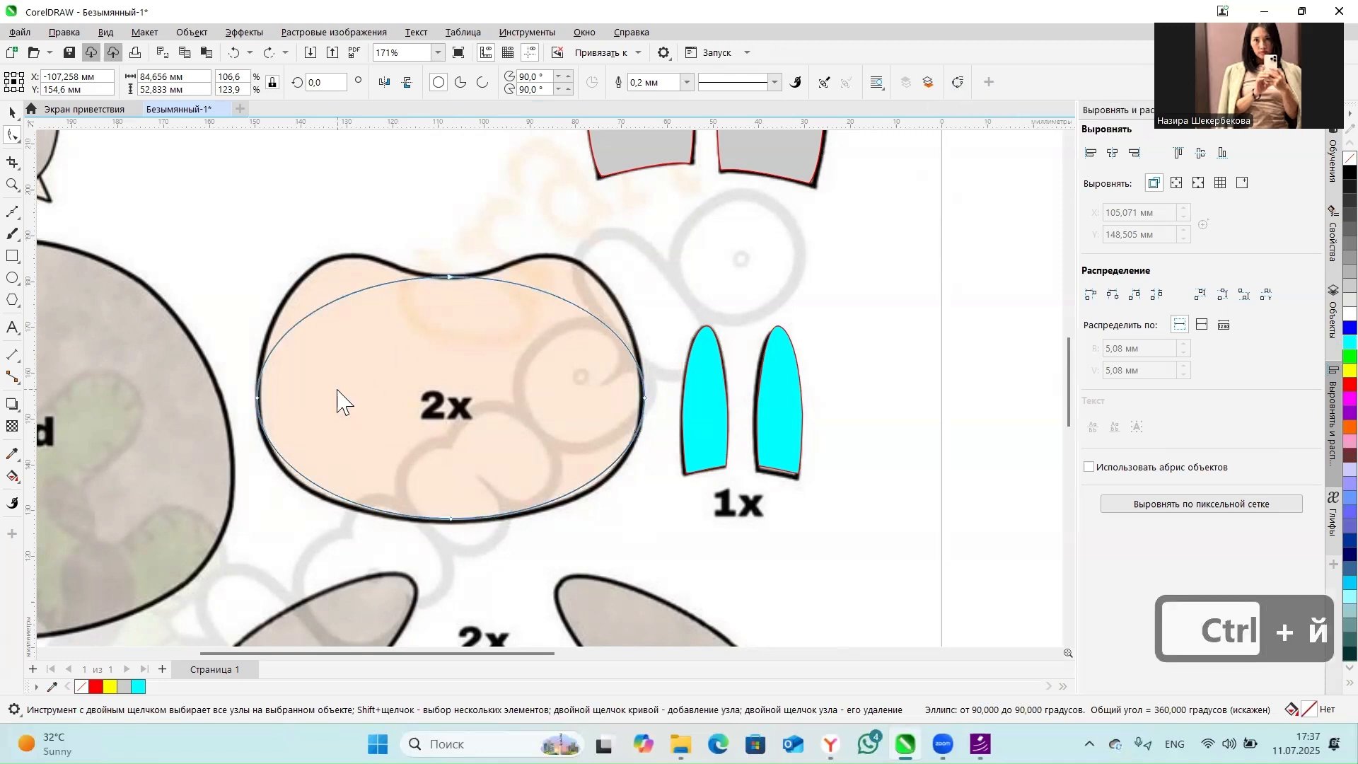
pyautogui.click(952, 89)
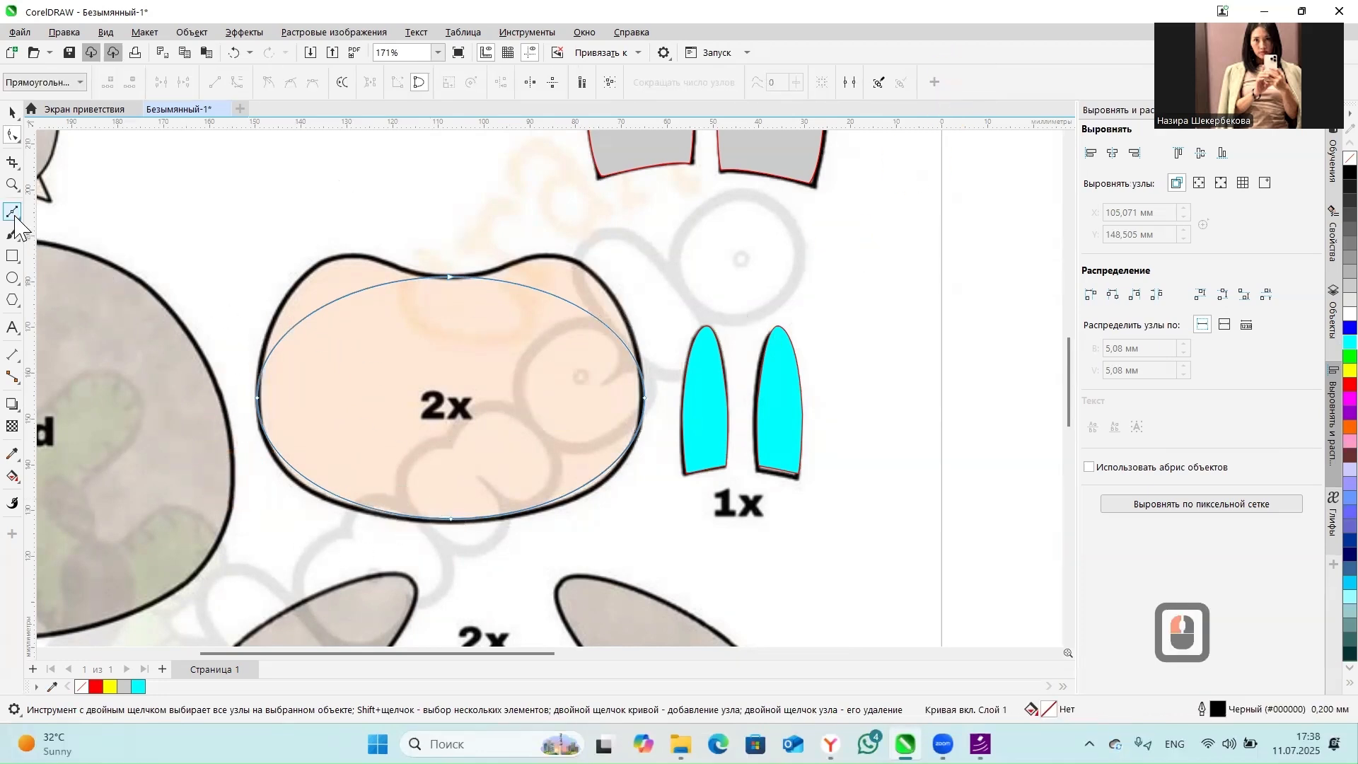
pyautogui.doubleClick(349, 292)
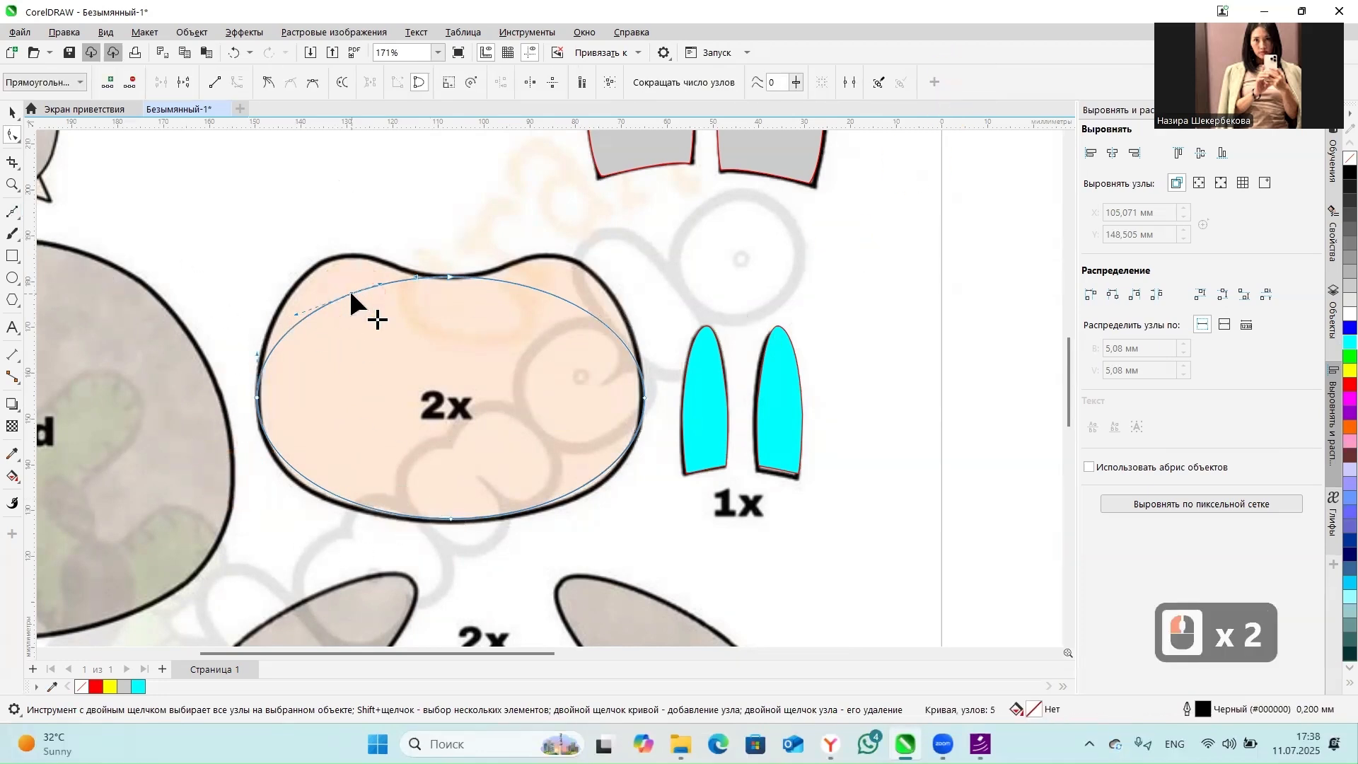
pyautogui.moveTo(350, 288); pyautogui.dragTo(340, 256)
pyautogui.click(340, 256)
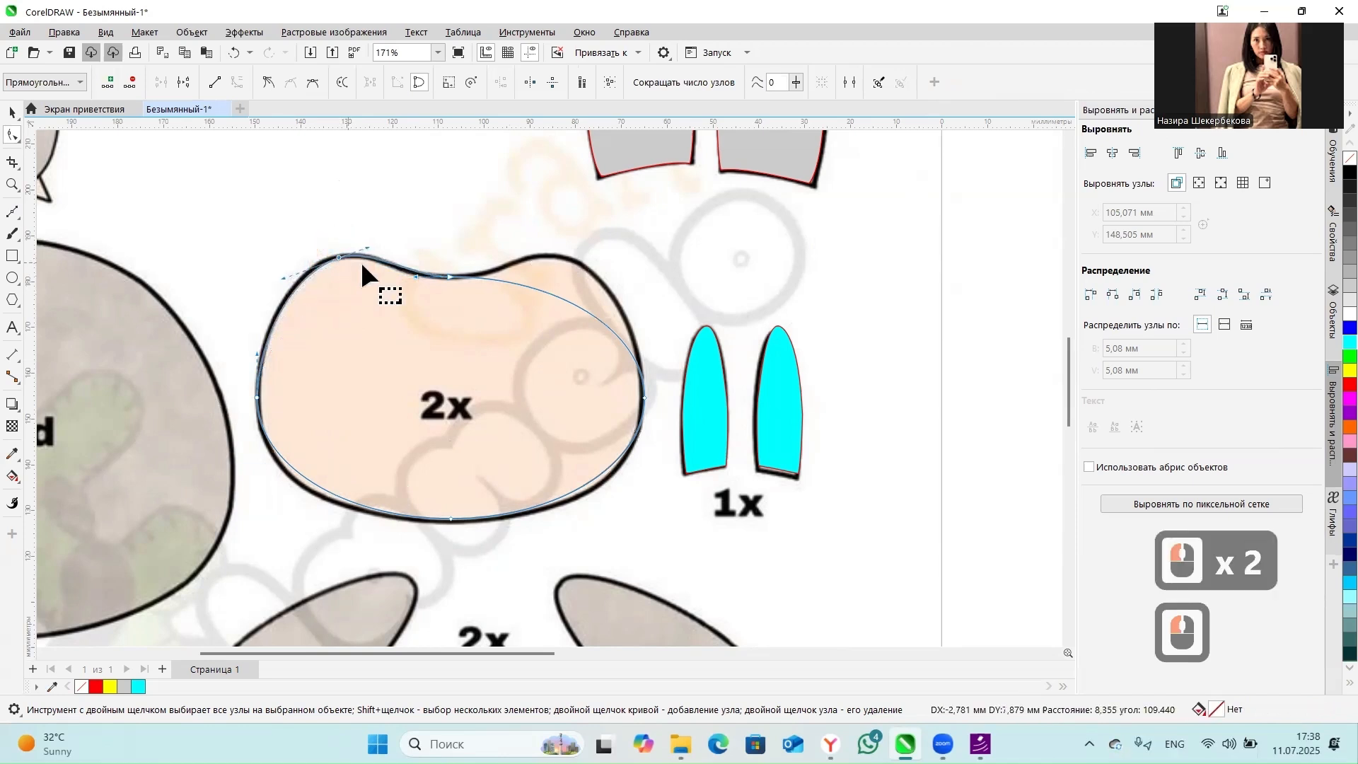
pyautogui.doubleClick(555, 293)
pyautogui.click(556, 293)
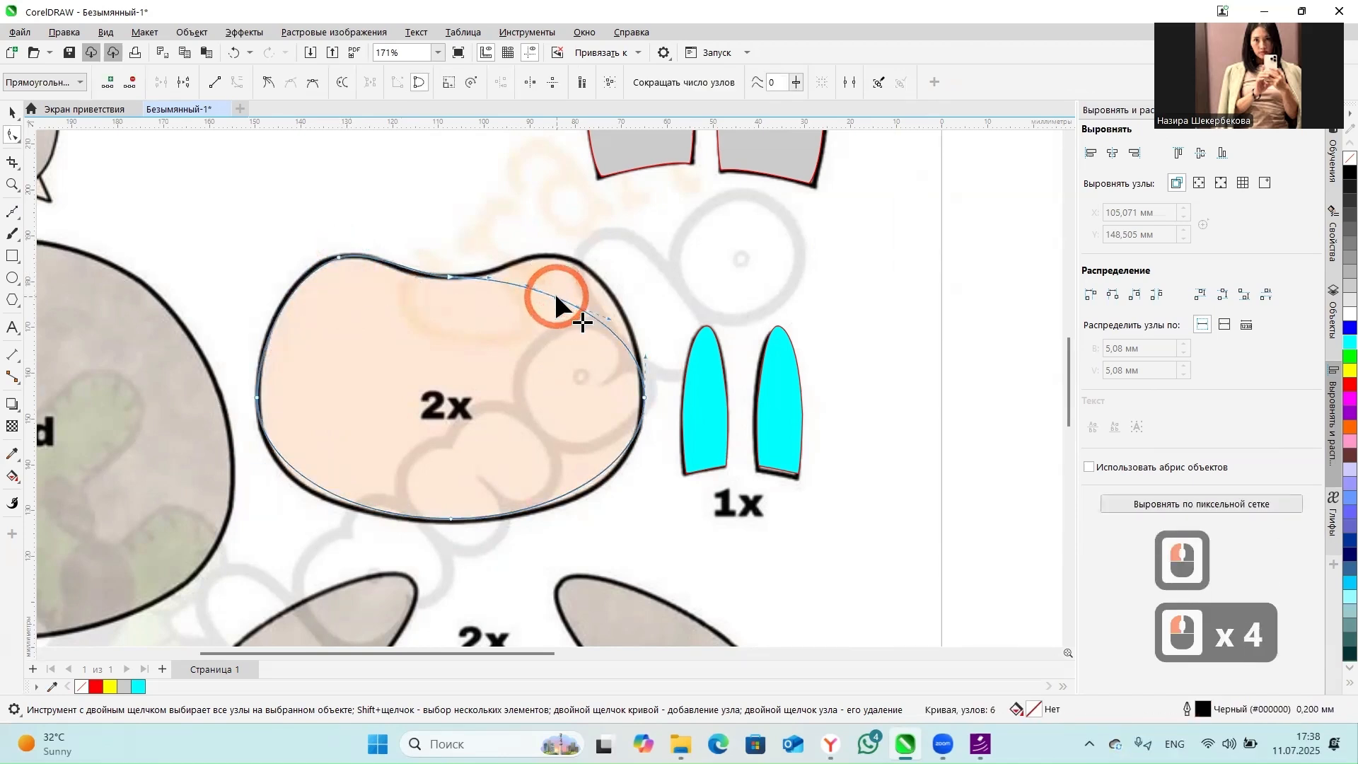
pyautogui.moveTo(556, 292); pyautogui.dragTo(569, 266)
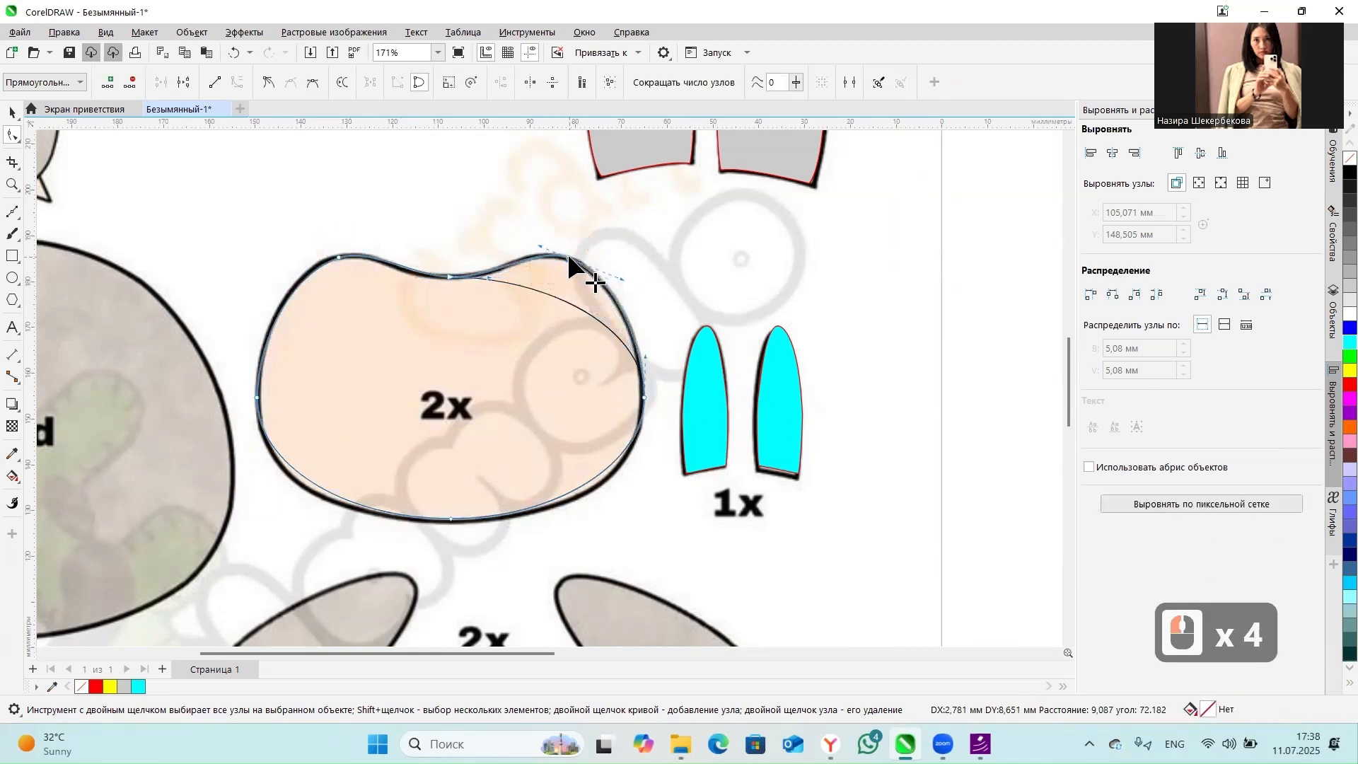
# Lengthen the left handle of the face shape's upper middle node to follow the dip and make the node symmetrical
pyautogui.scroll(4, 448, 277)
pyautogui.scroll(3, 448, 278)
pyautogui.click(448, 274)
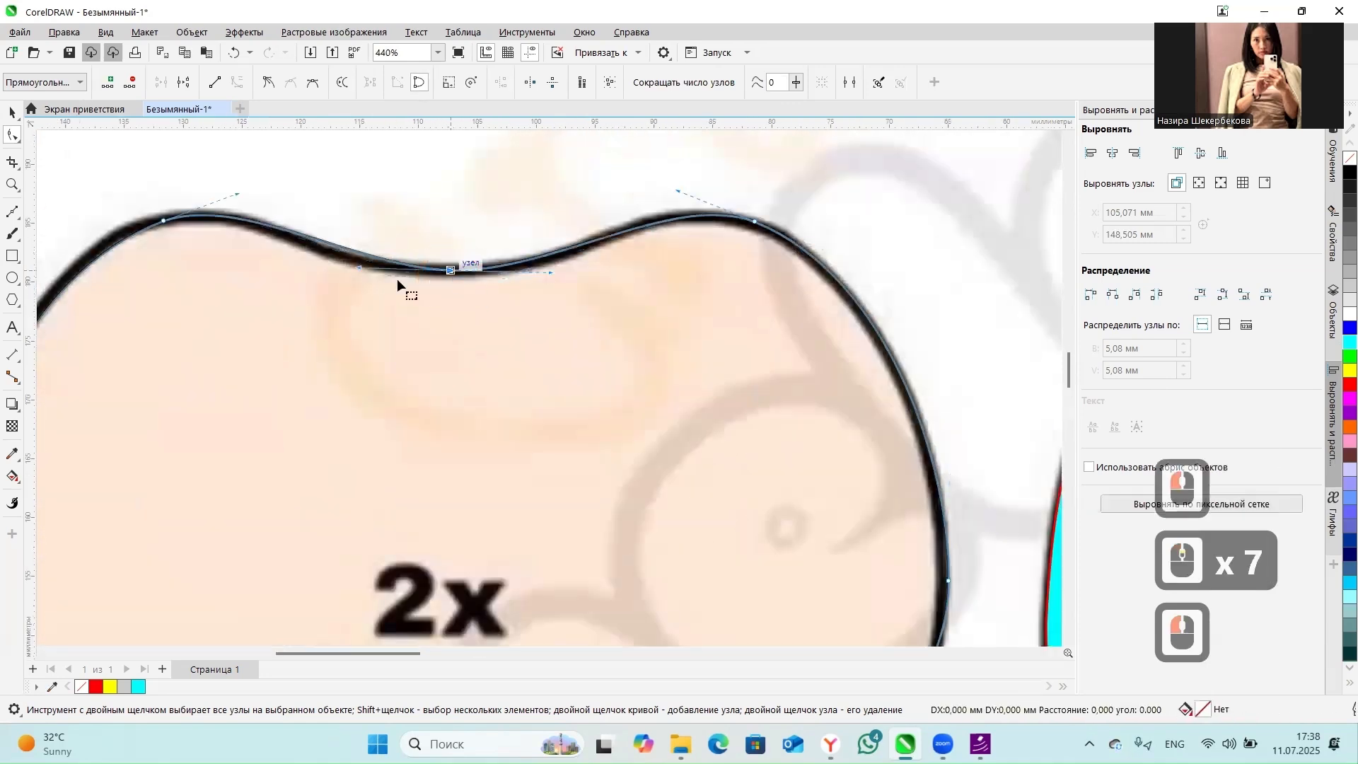
pyautogui.moveTo(352, 268)
pyautogui.mouseDown()
pyautogui.moveTo(308, 261)
pyautogui.moveTo(328, 269)
pyautogui.mouseUp()
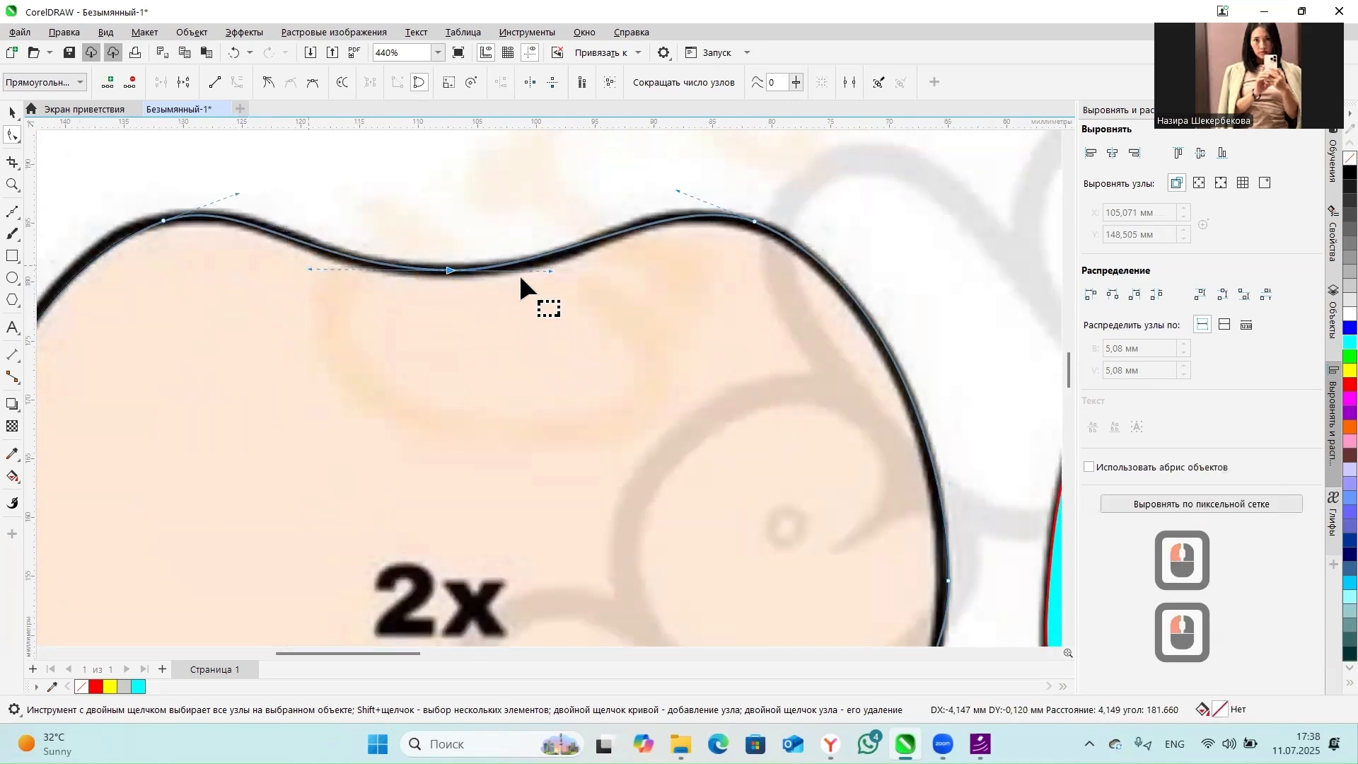
pyautogui.click(416, 251)
pyautogui.click(461, 284)
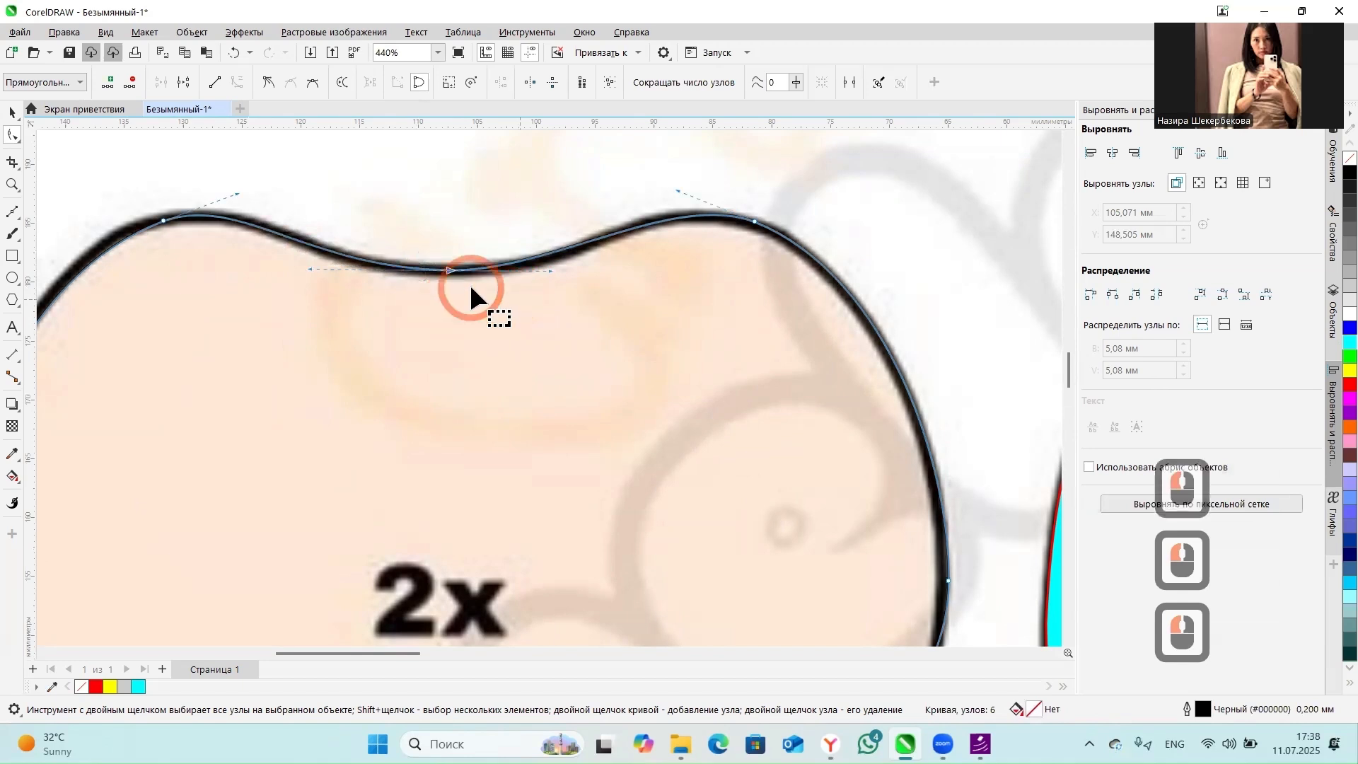
pyautogui.click(313, 84)
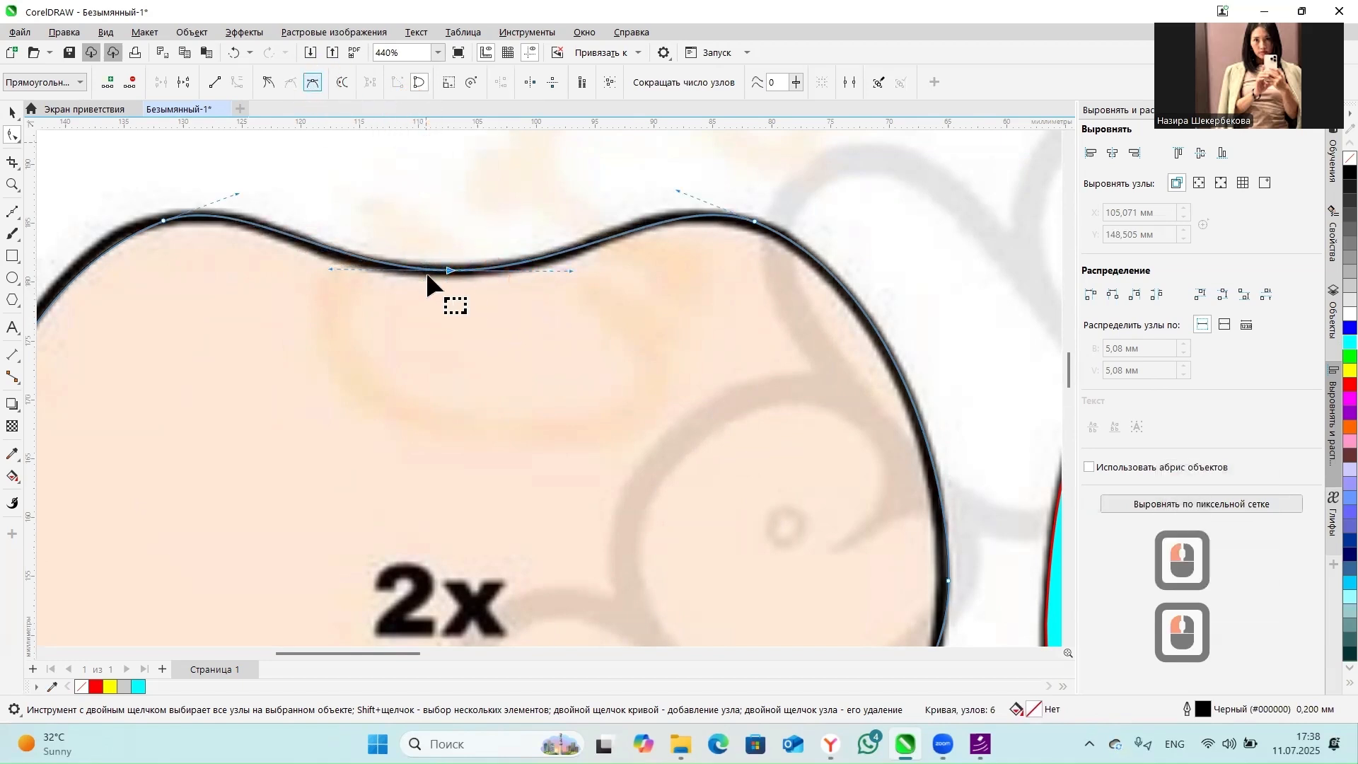
# Add nodes at the lower left and lower right of the face shape and pull them onto the black outline
pyautogui.scroll(-2, 365, 267)
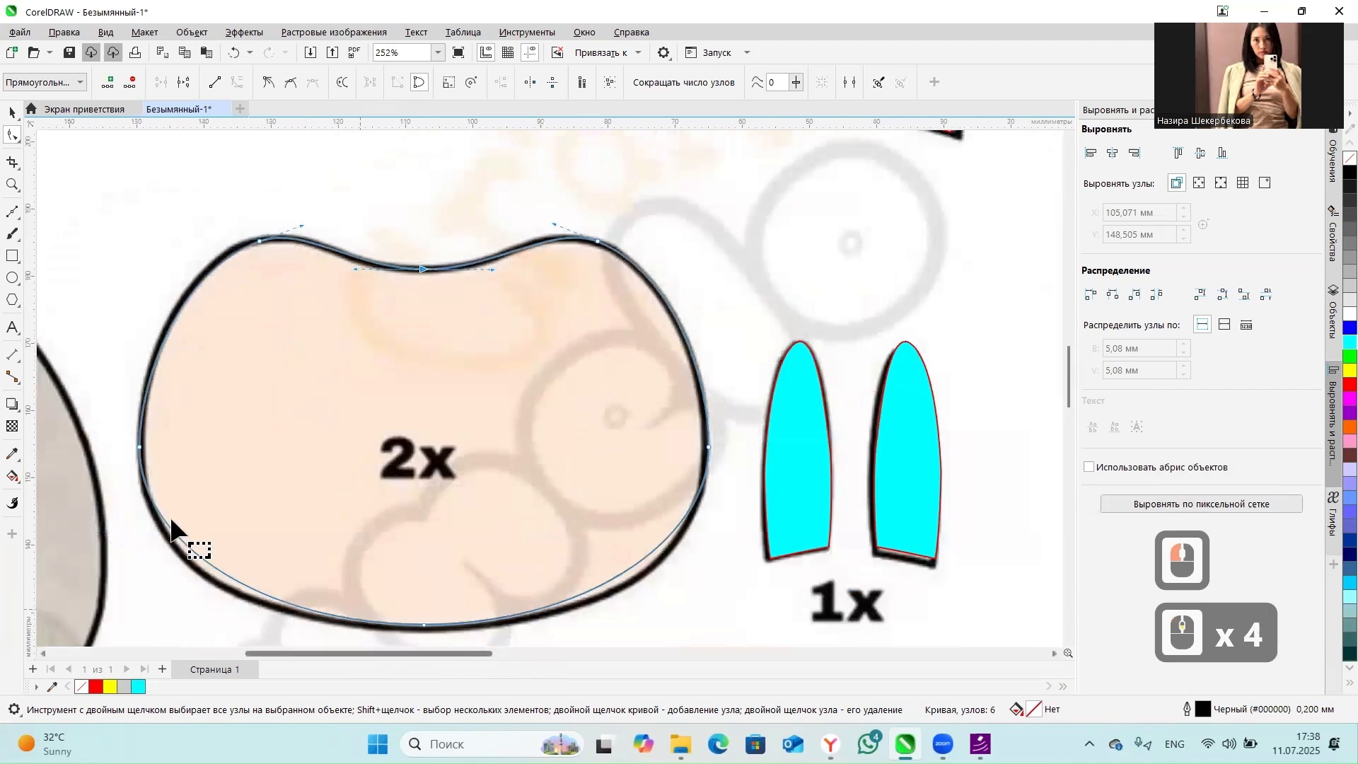
pyautogui.doubleClick(226, 576)
pyautogui.moveTo(226, 576); pyautogui.dragTo(212, 582)
pyautogui.doubleClick(656, 560)
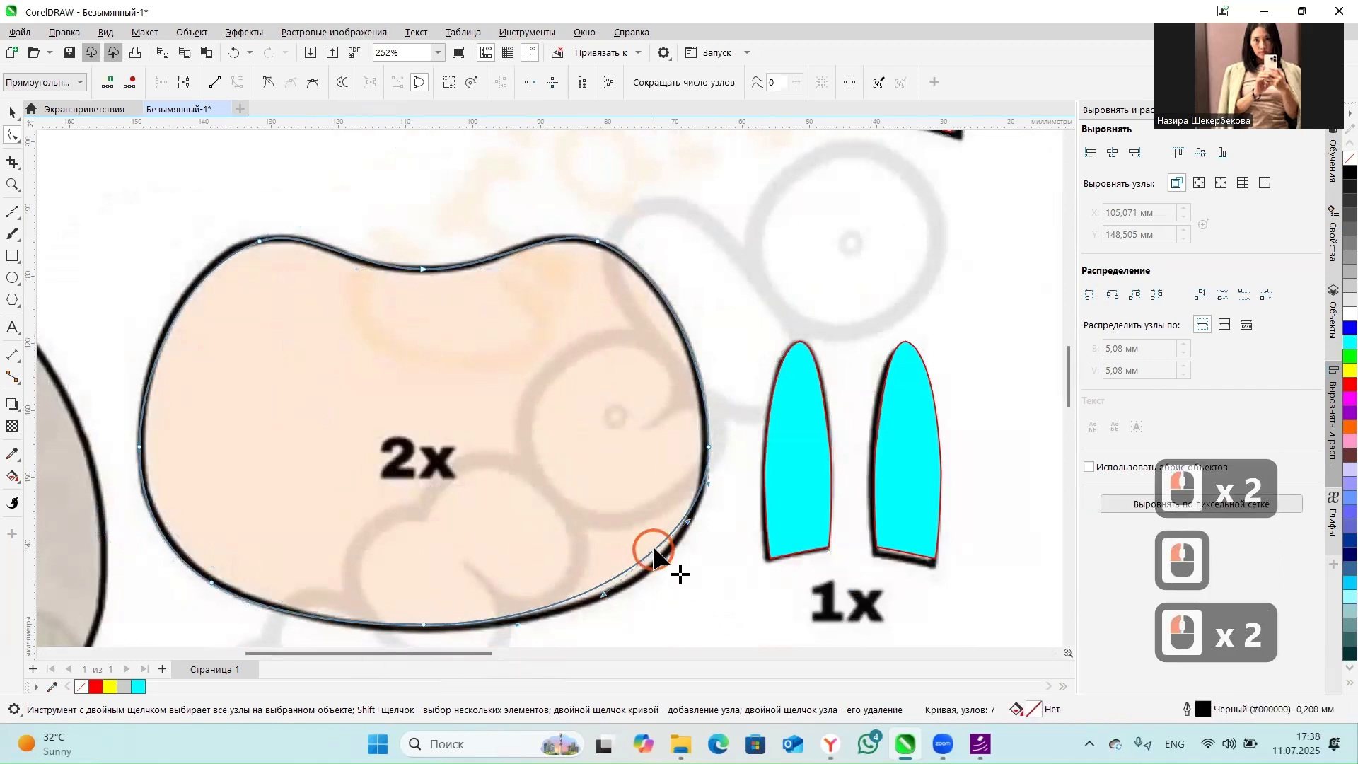
pyautogui.moveTo(657, 559); pyautogui.dragTo(659, 562)
pyautogui.click(12, 113)
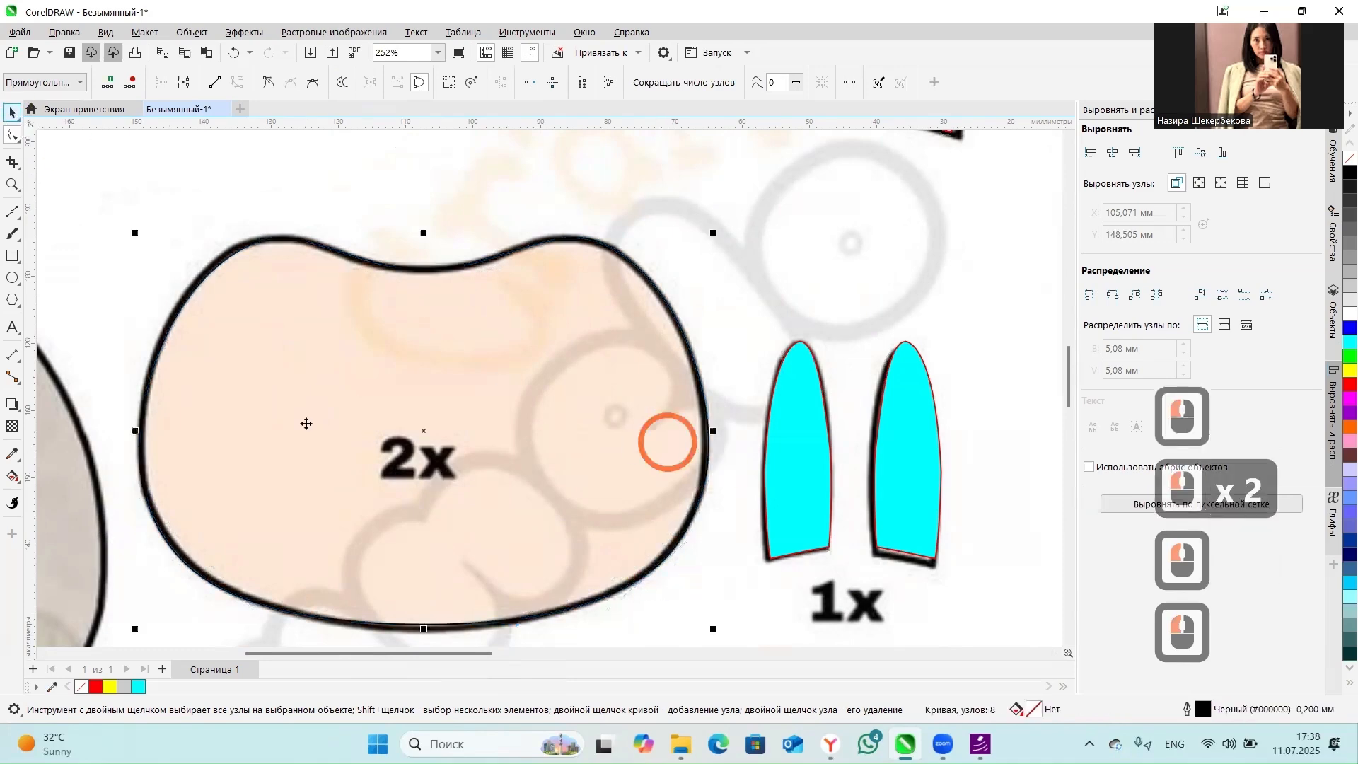
pyautogui.scroll(-8, 456, 351)
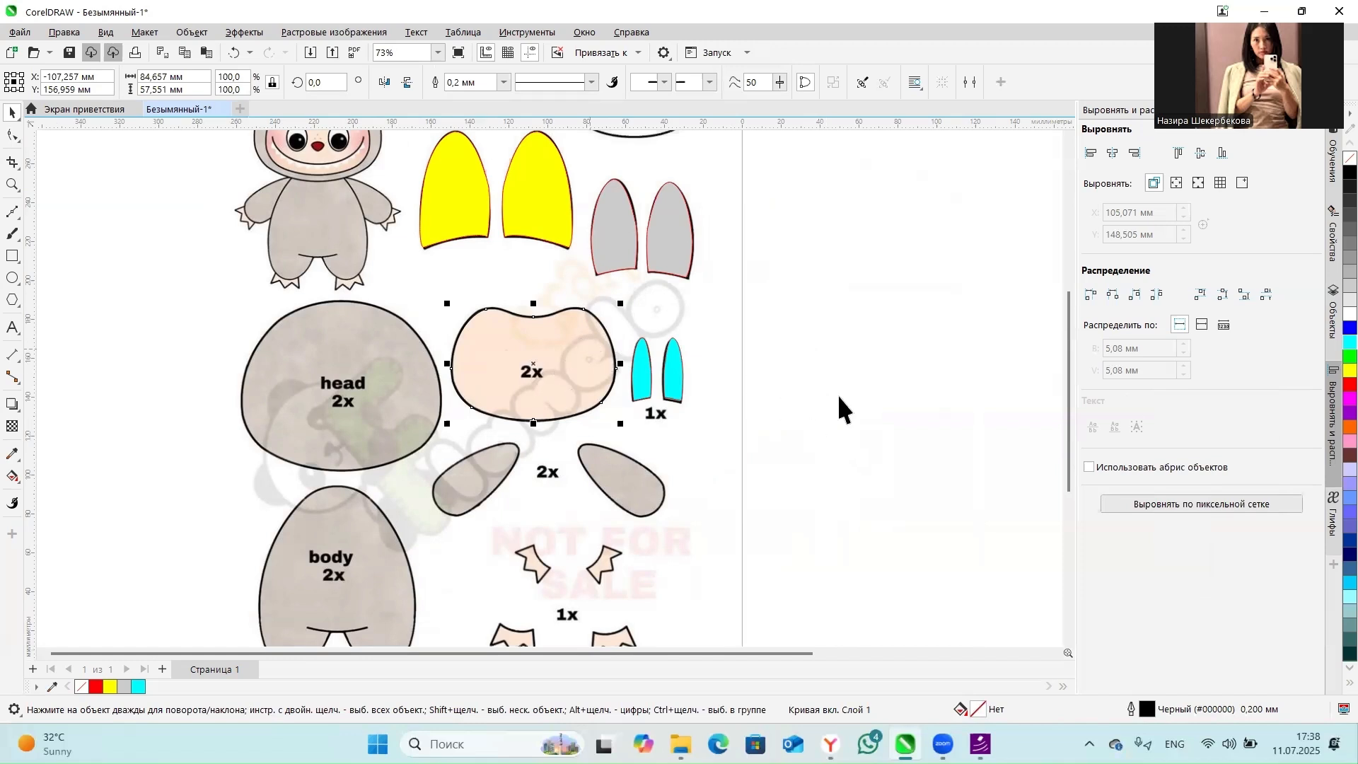
# Fill the face shape with magenta and draw an ellipse of about 86.7 × 74 mm over the head piece
pyautogui.click(1350, 398)
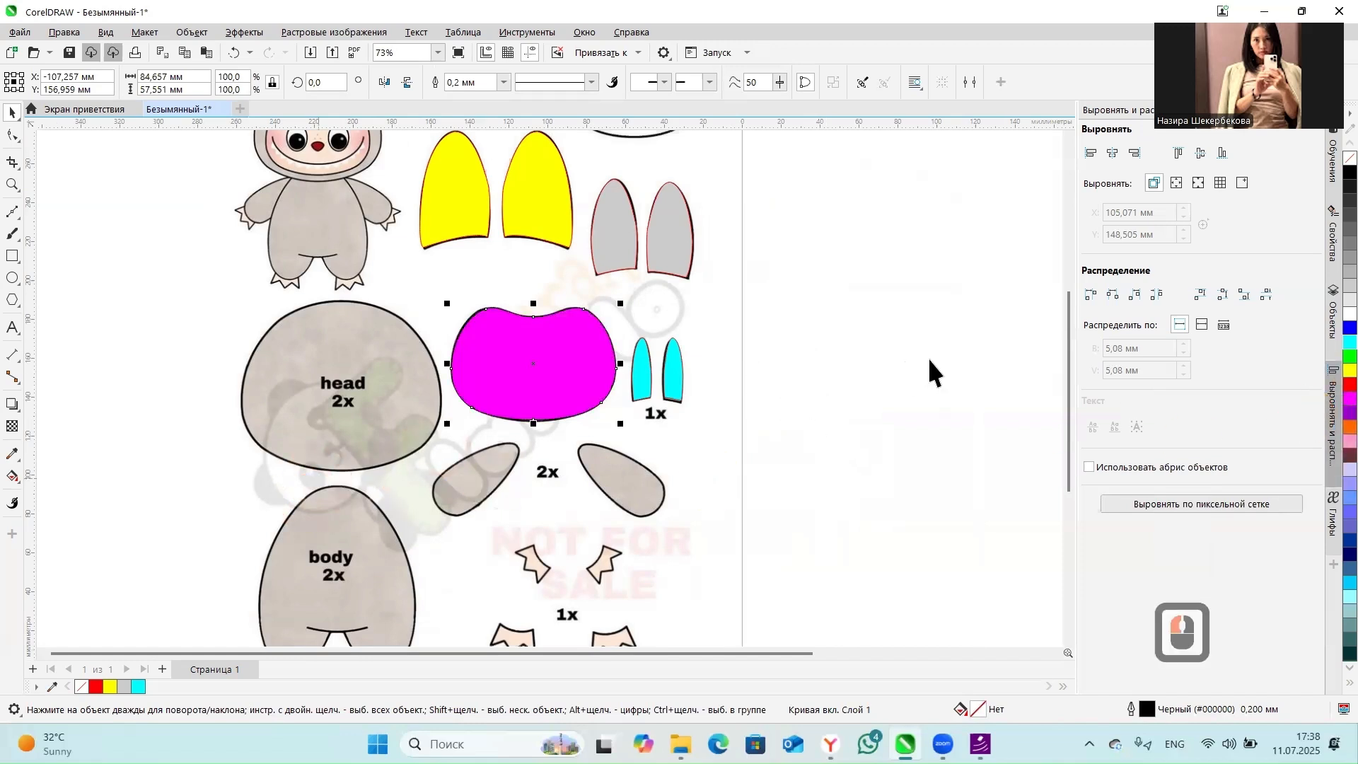
pyautogui.scroll(4, 396, 403)
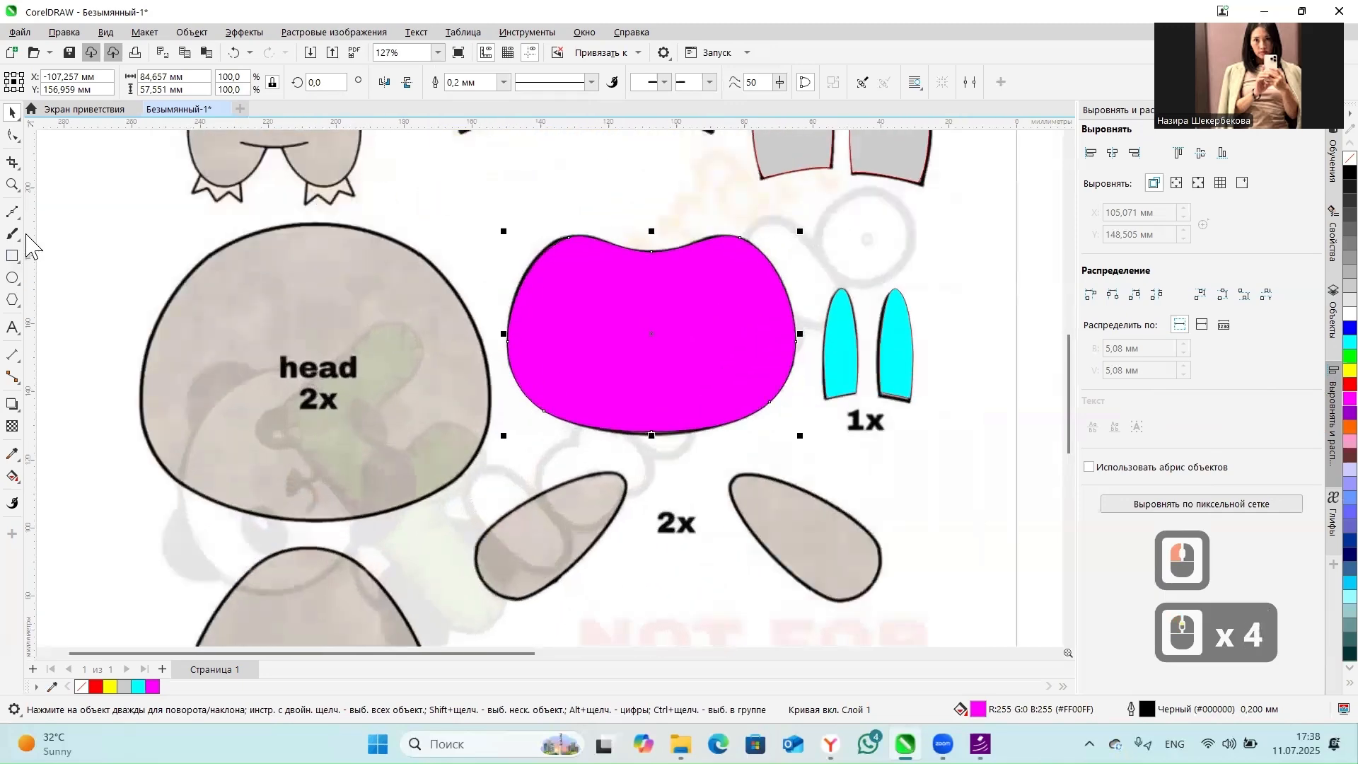
pyautogui.click(12, 278)
pyautogui.moveTo(188, 267); pyautogui.dragTo(482, 517)
pyautogui.click(10, 113)
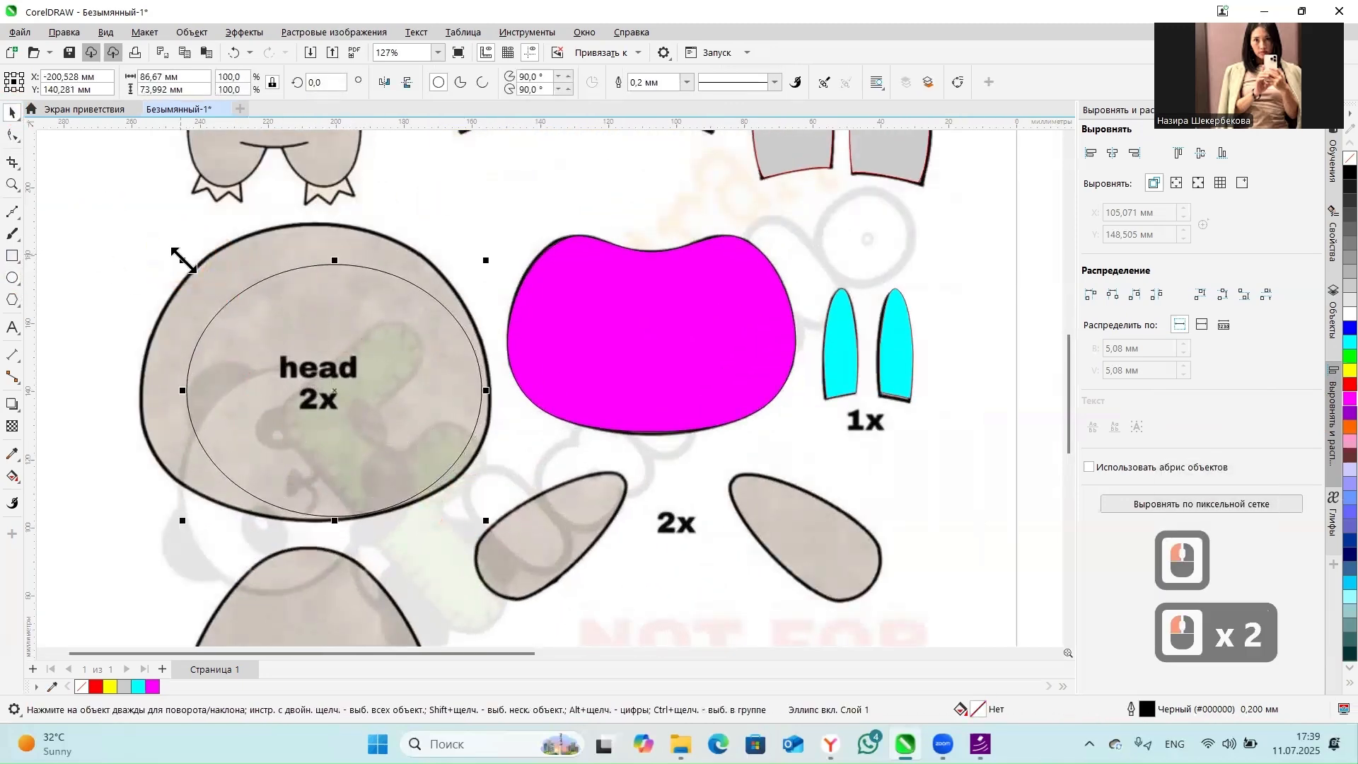
# Stretch the ellipse to about 98.9 × 87.5 mm so it meets the head's upper and lower edges, and colour its outline blue
pyautogui.moveTo(183, 260); pyautogui.dragTo(136, 206)
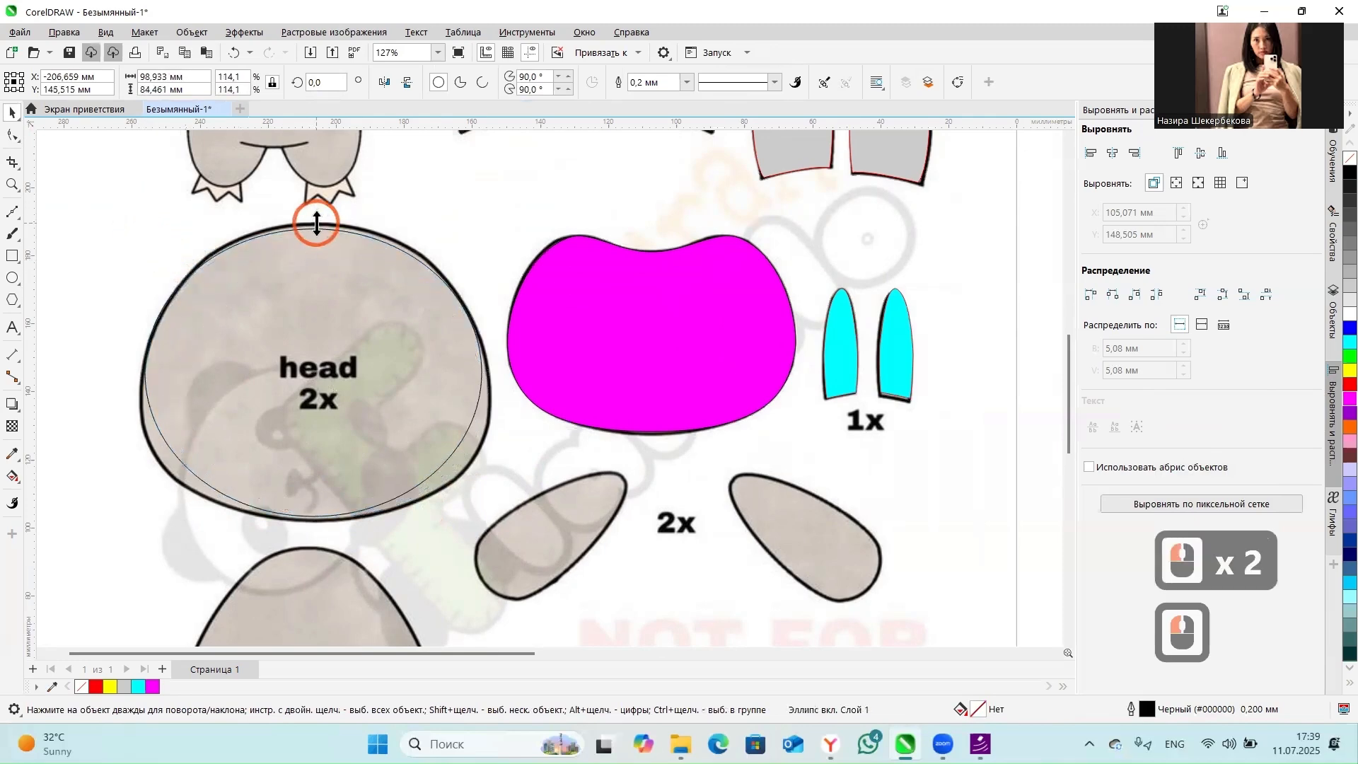
pyautogui.moveTo(317, 223); pyautogui.dragTo(317, 220)
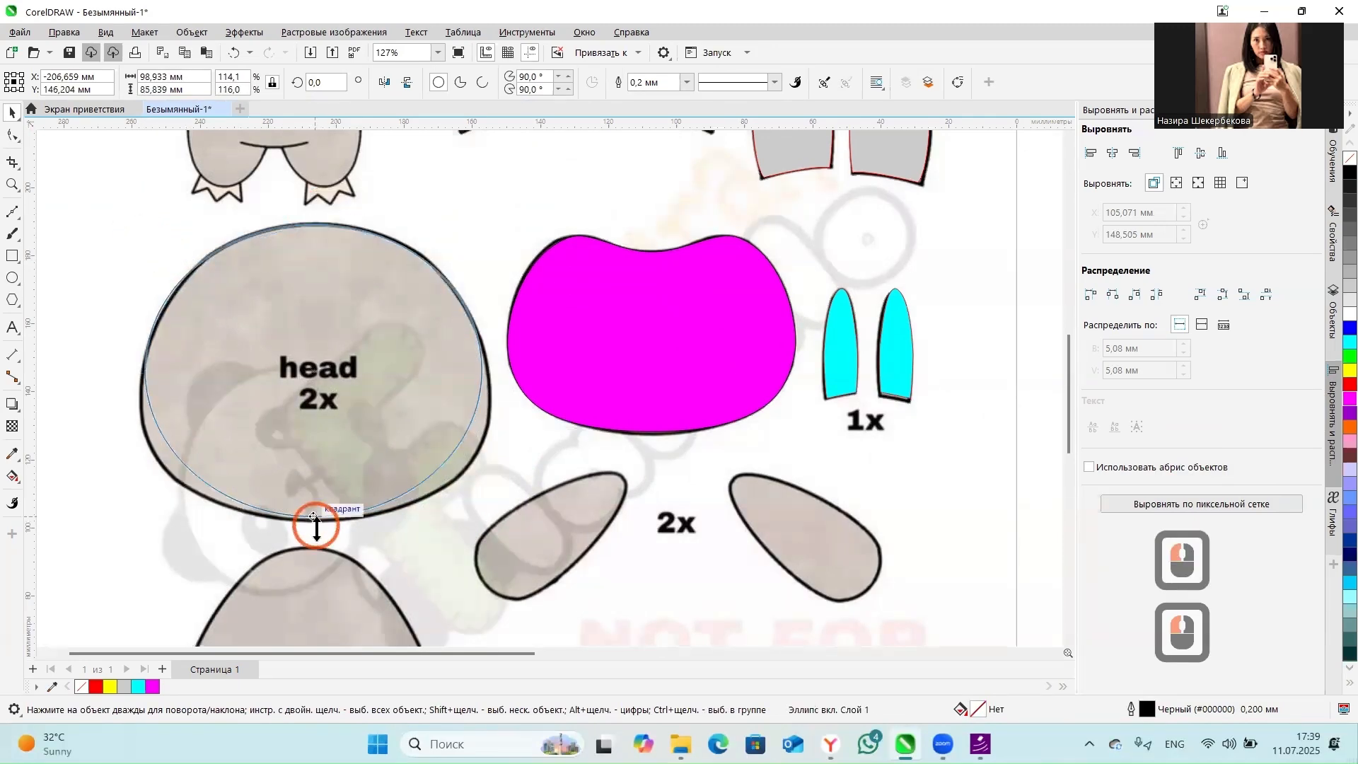
pyautogui.moveTo(316, 523); pyautogui.dragTo(319, 527)
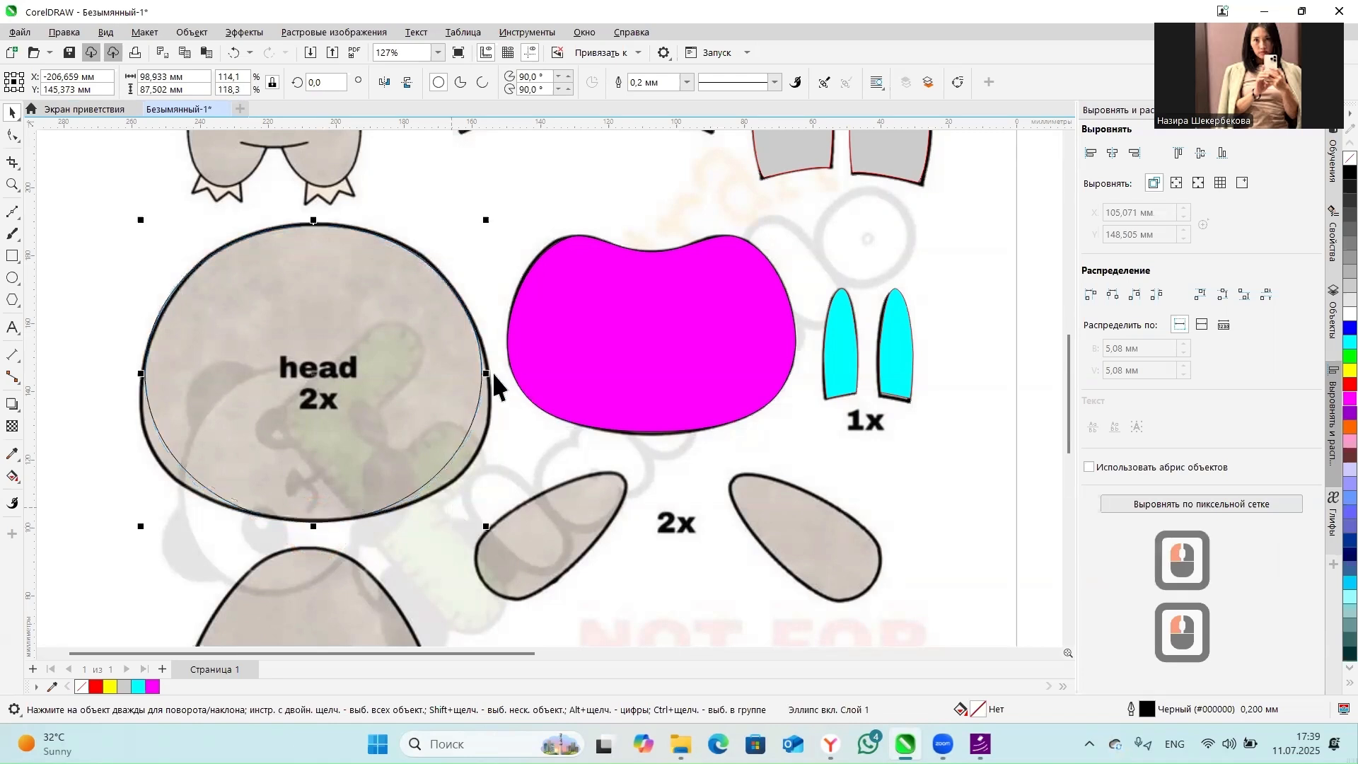
pyautogui.moveTo(486, 373)
pyautogui.mouseDown()
pyautogui.moveTo(498, 382)
pyautogui.moveTo(487, 376)
pyautogui.mouseUp()
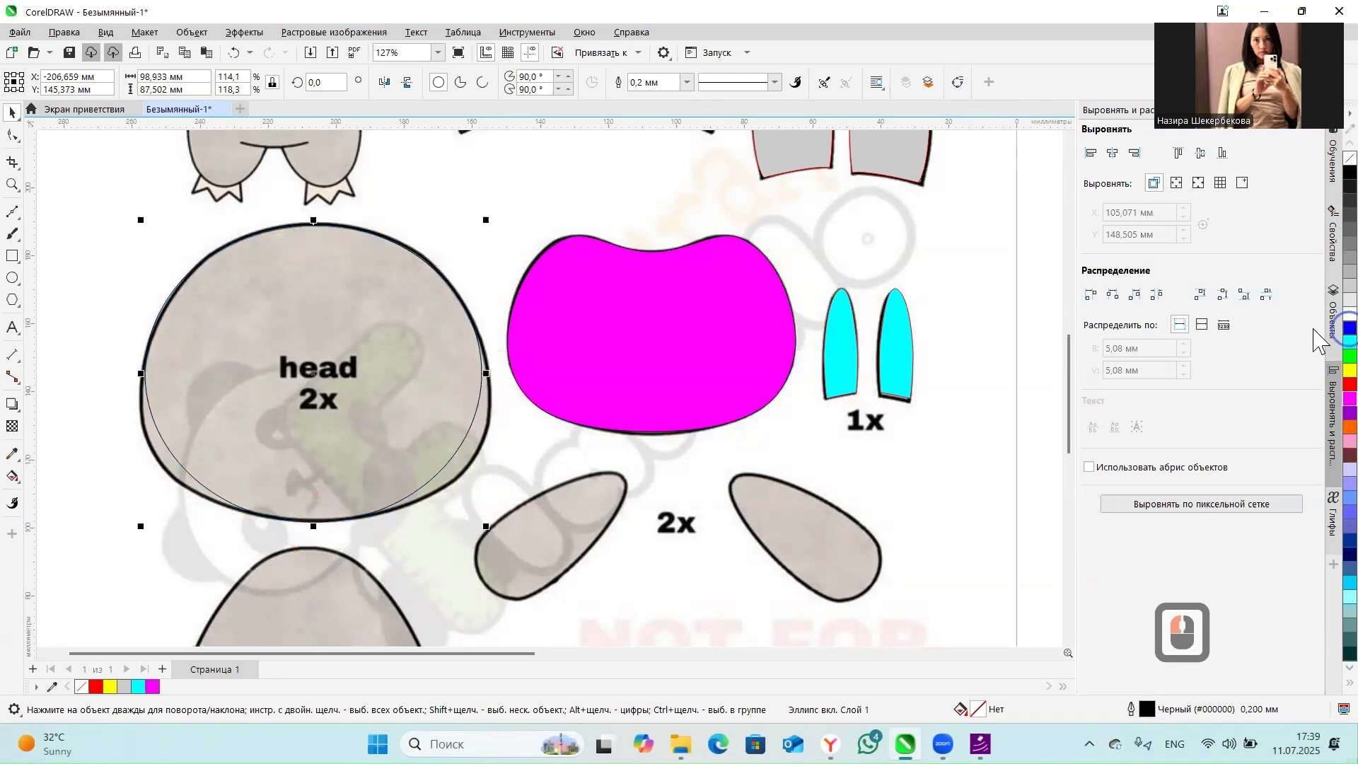
pyautogui.rightClick(1350, 328)
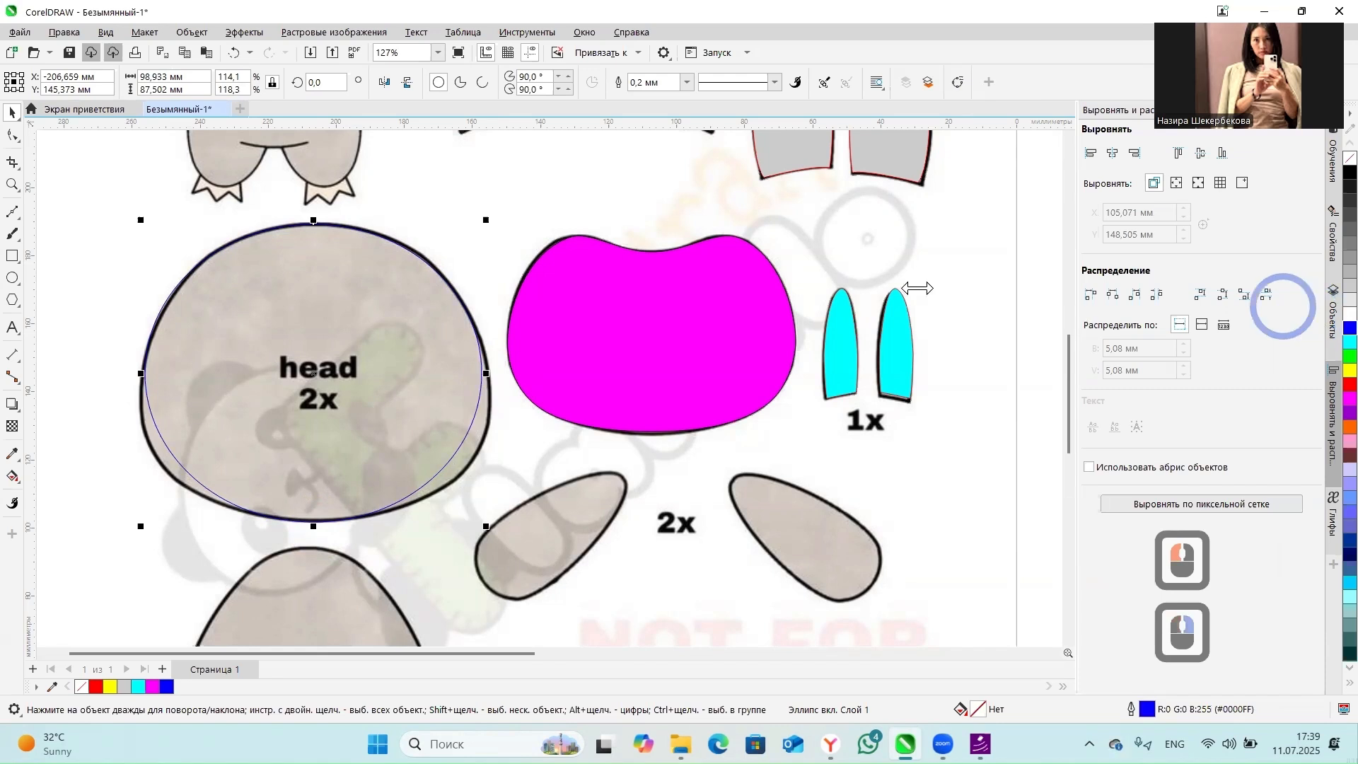
# Convert the head ellipse to curves and pull new nodes at its lower left and lower right onto the black outline
pyautogui.click(959, 83)
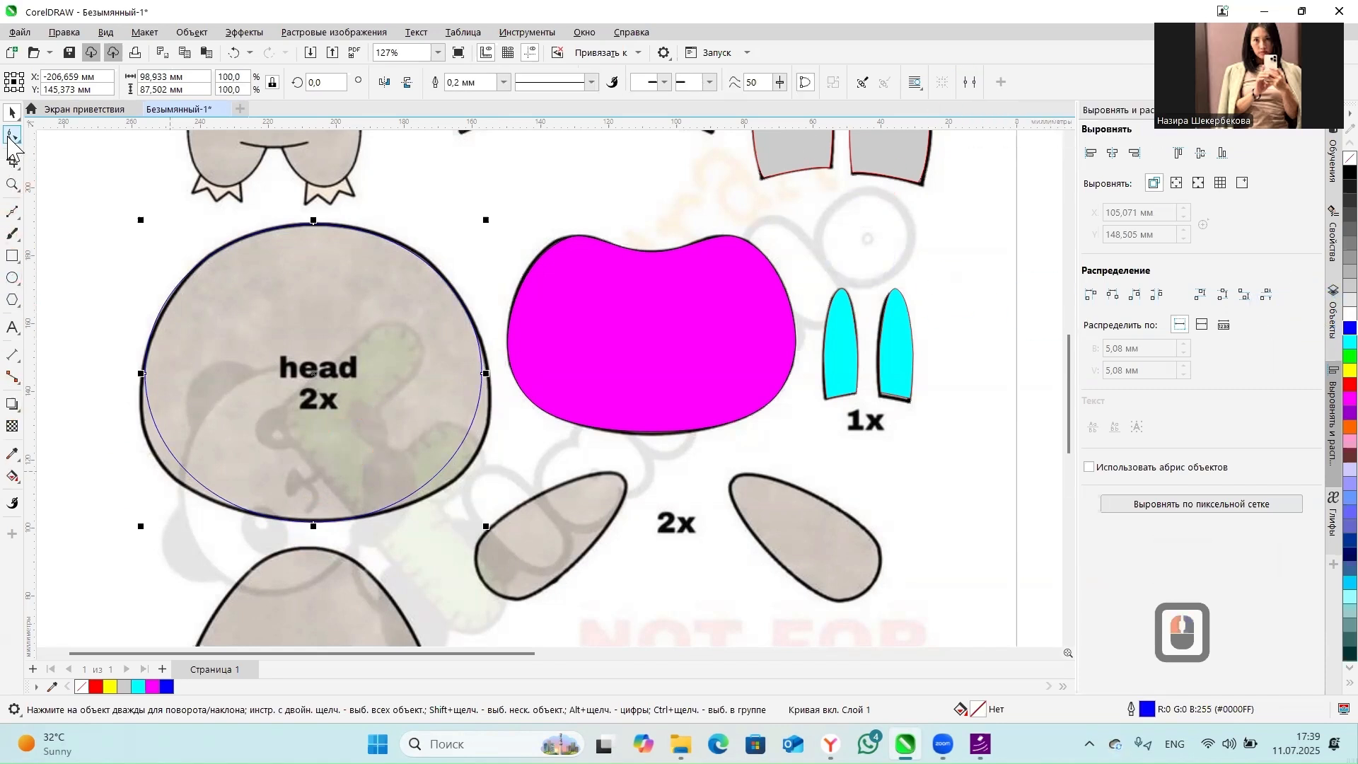
pyautogui.click(9, 138)
pyautogui.doubleClick(182, 467)
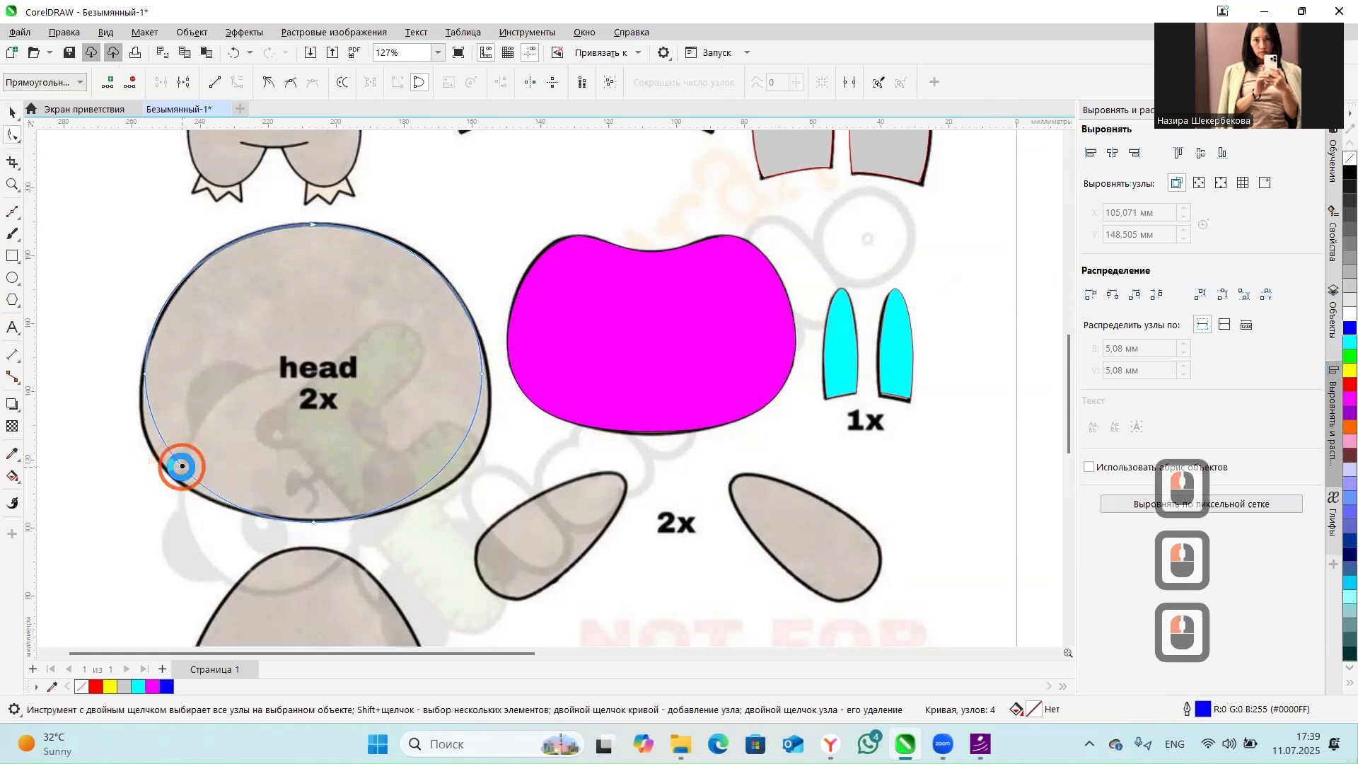
pyautogui.moveTo(182, 466); pyautogui.dragTo(164, 469)
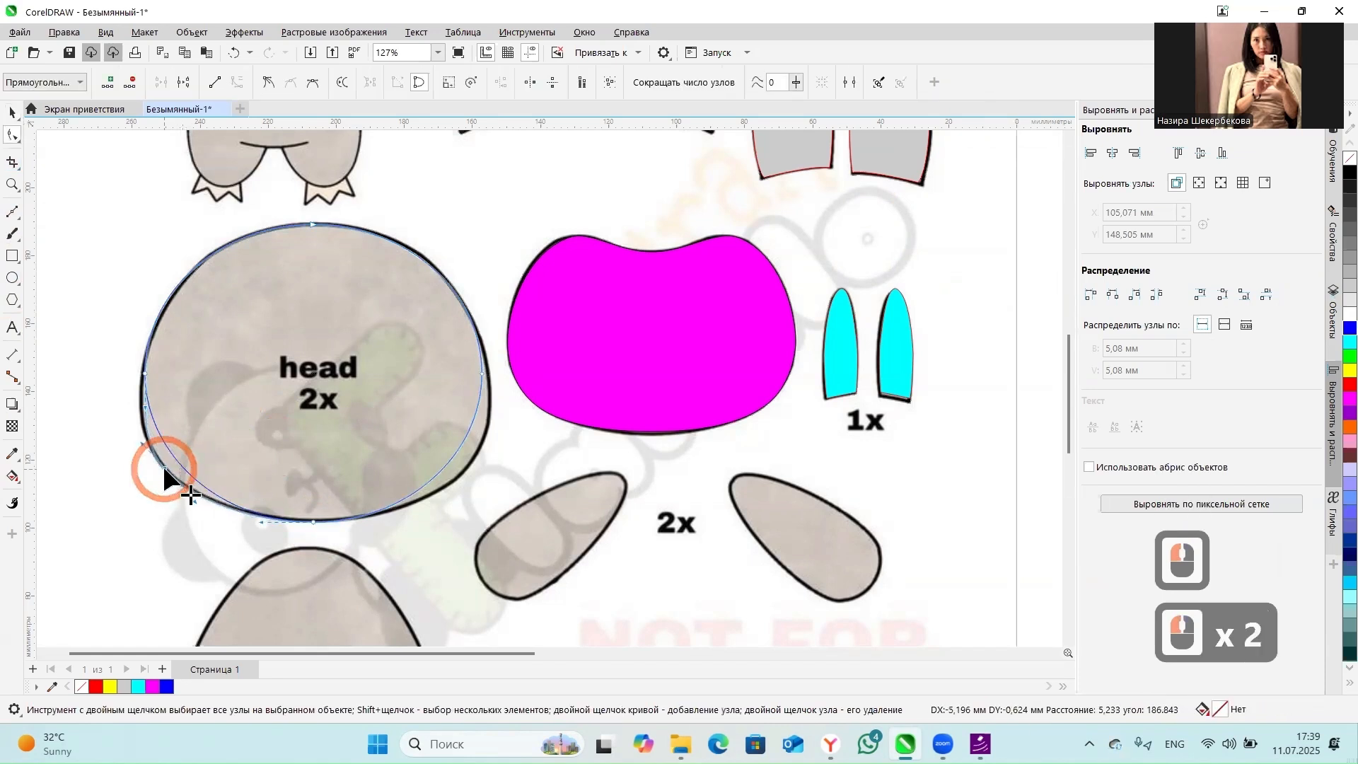
pyautogui.doubleClick(458, 455)
pyautogui.moveTo(458, 454); pyautogui.dragTo(472, 460)
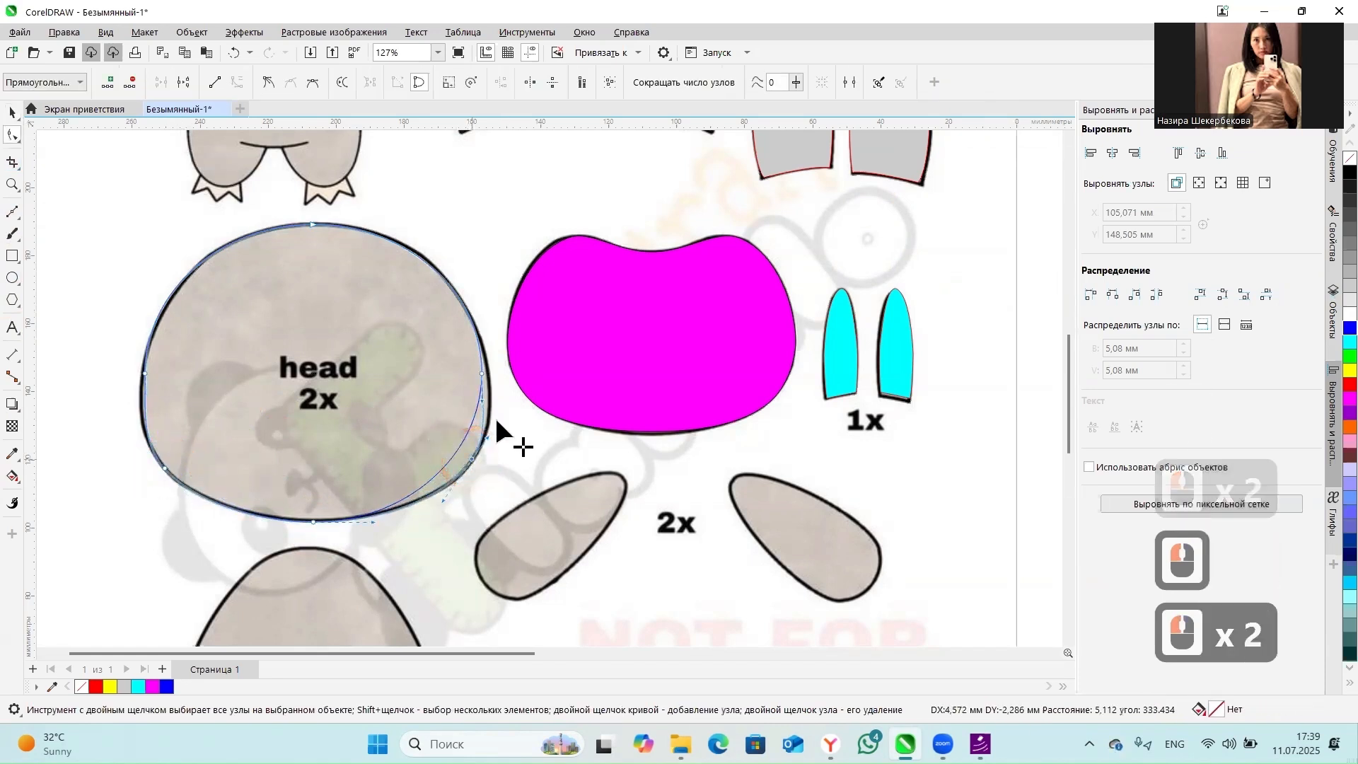
# Fit the head shape's right and left side nodes to the black outline and fill the shape with red
pyautogui.doubleClick(484, 376)
pyautogui.moveTo(484, 377); pyautogui.dragTo(489, 378)
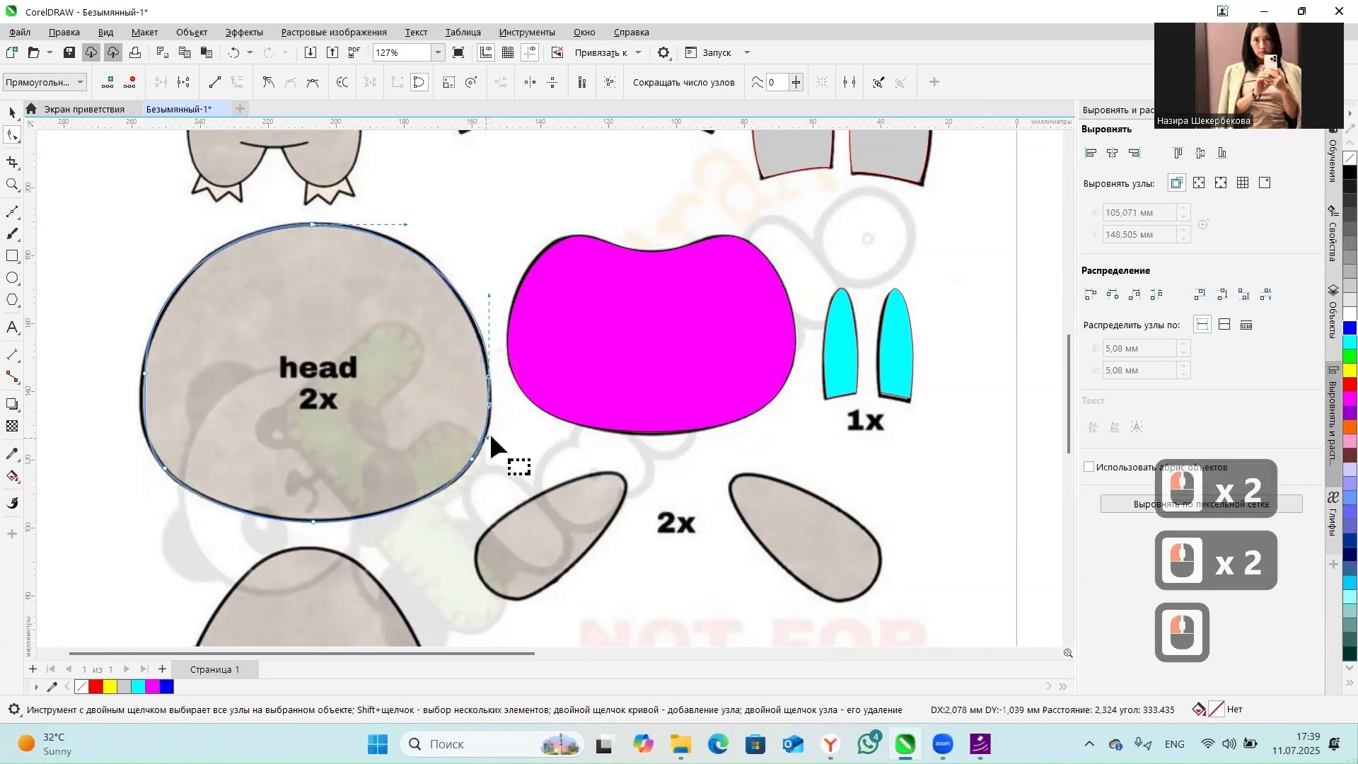
pyautogui.doubleClick(145, 401)
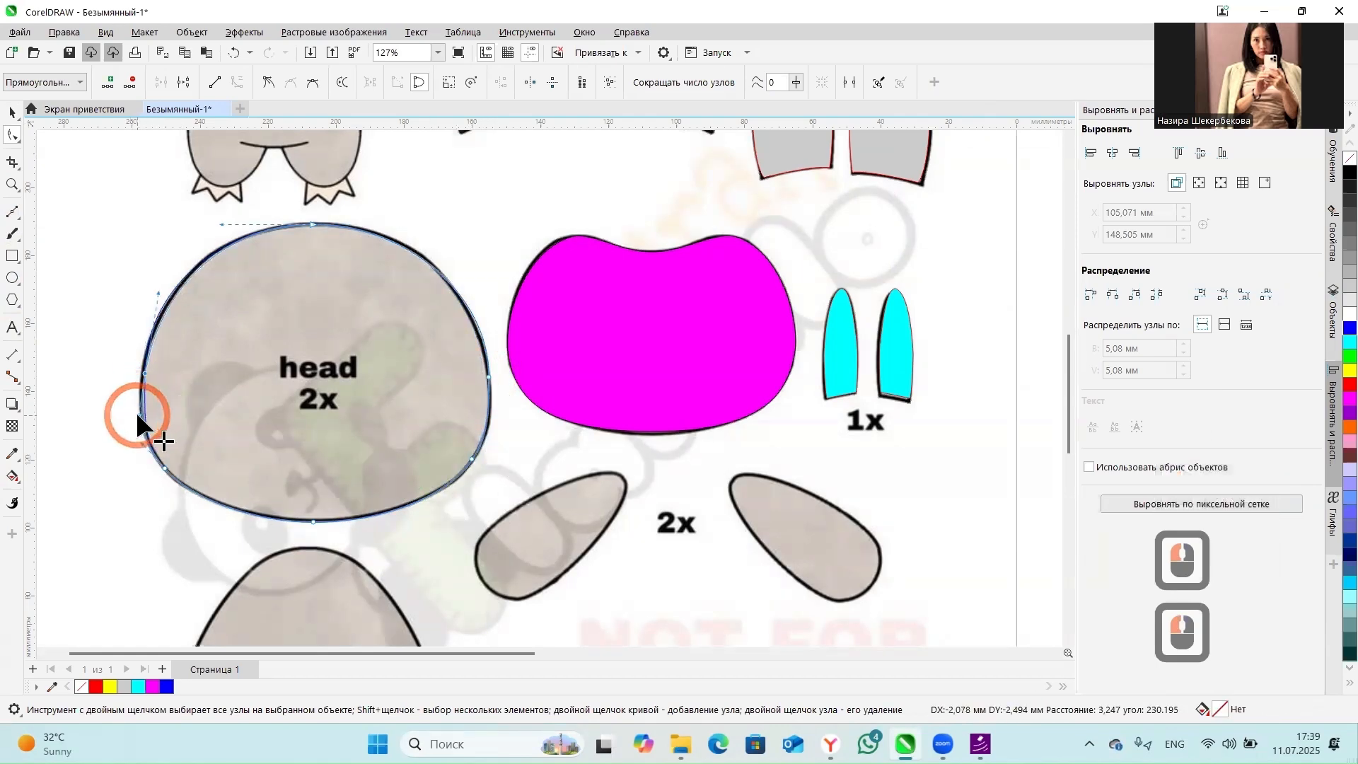
pyautogui.moveTo(136, 411); pyautogui.dragTo(142, 365)
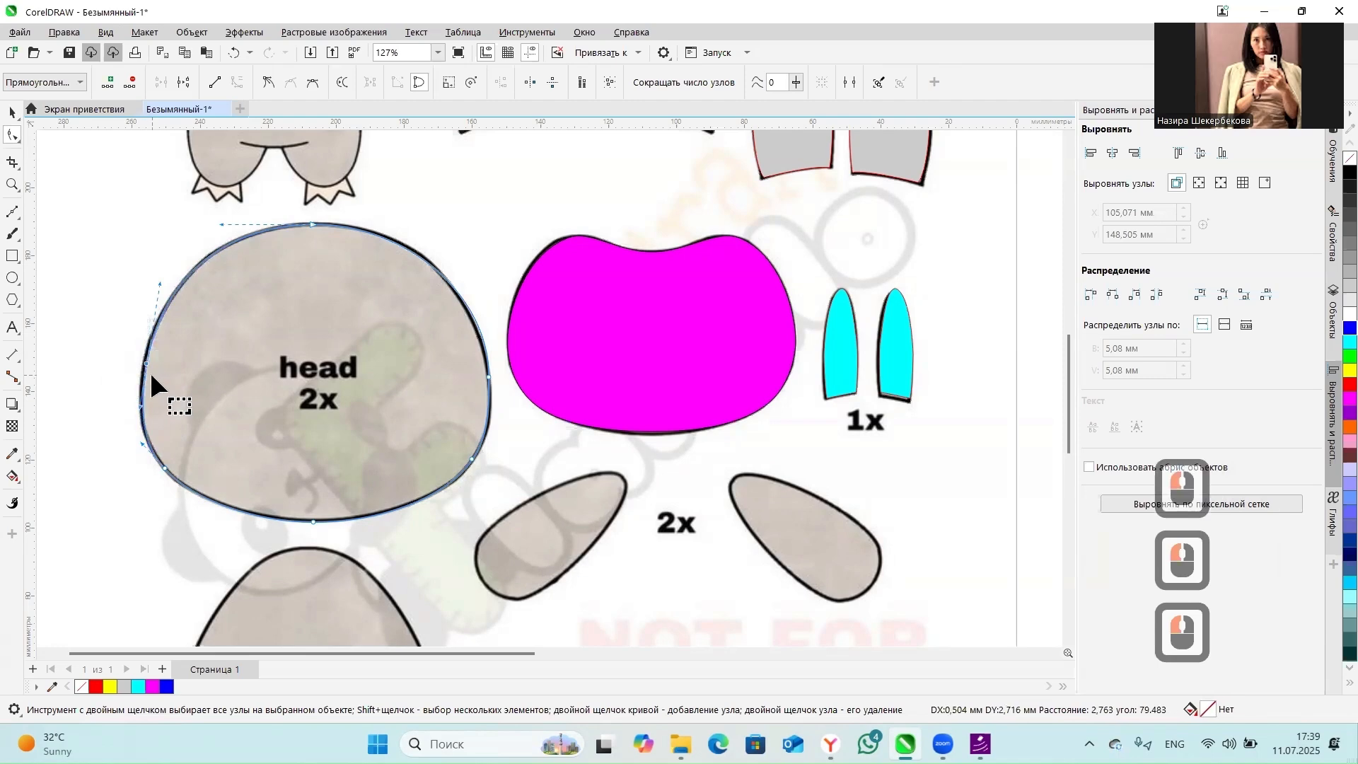
pyautogui.press('space')
pyautogui.click(1350, 384)
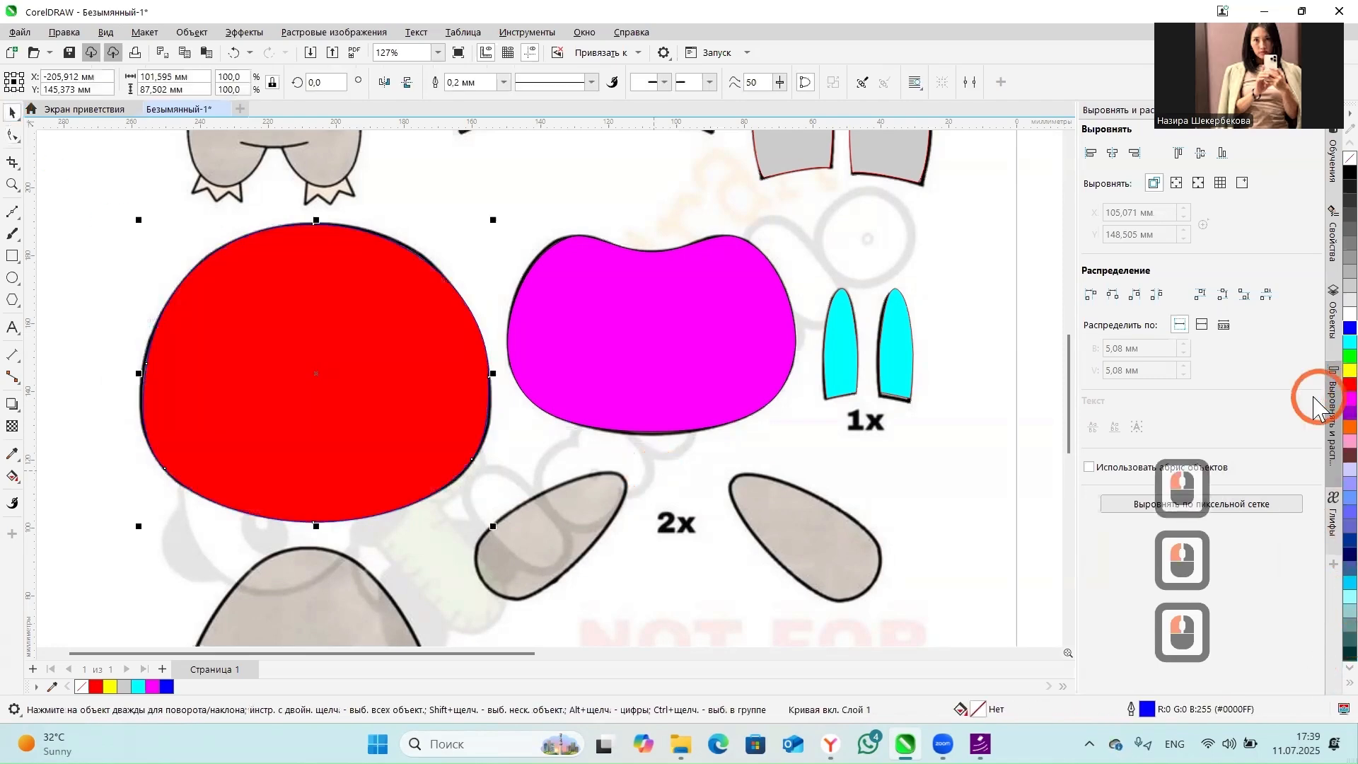
pyautogui.scroll(-9, 385, 388)
pyautogui.scroll(7, 385, 545)
pyautogui.scroll(2, 386, 486)
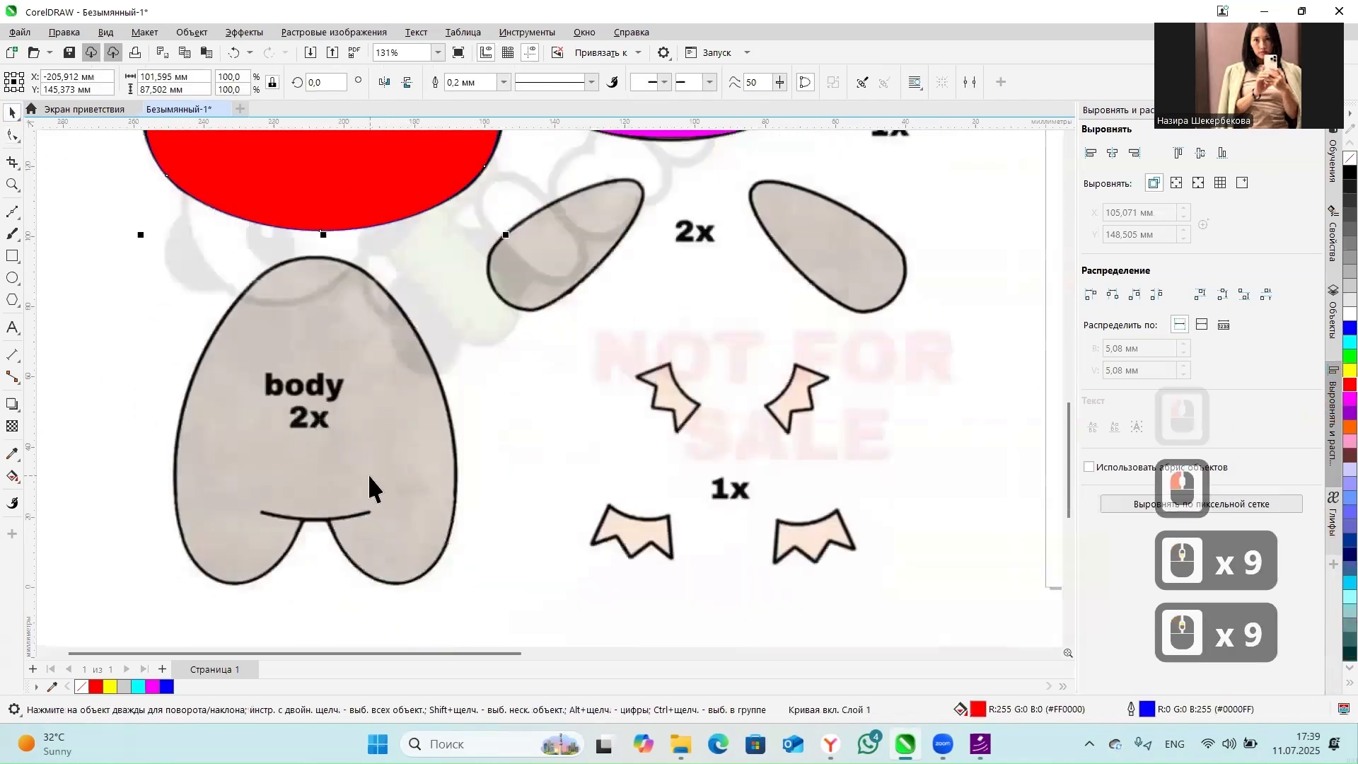
pyautogui.click(12, 279)
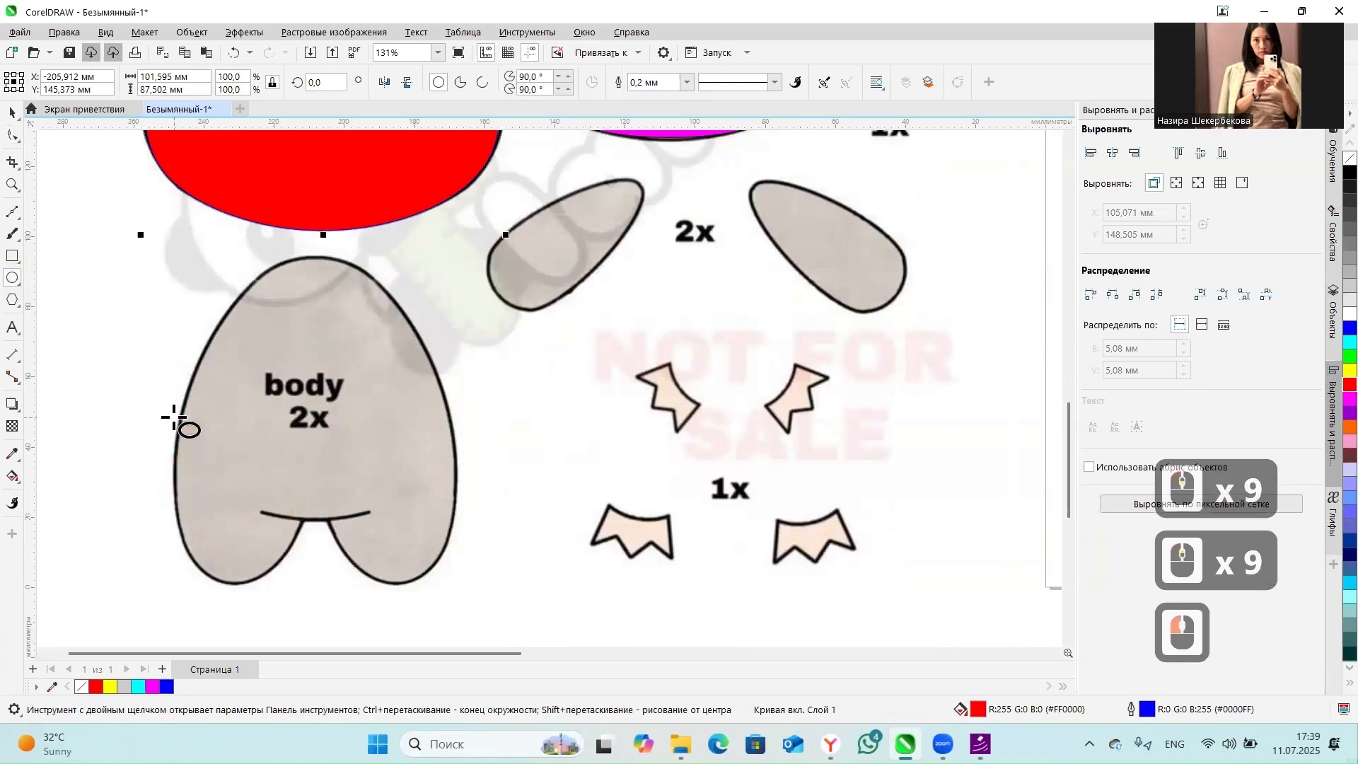
pyautogui.moveTo(172, 461); pyautogui.dragTo(294, 585)
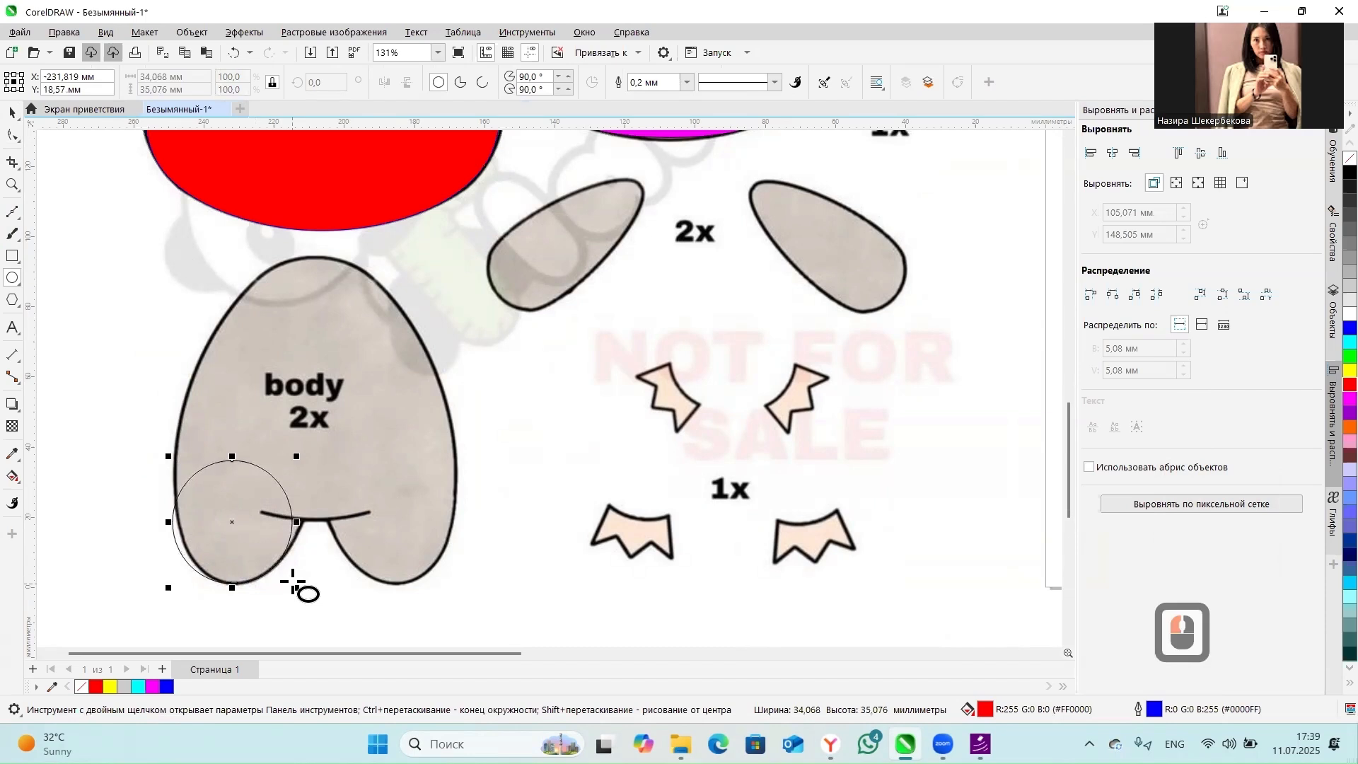
pyautogui.click(12, 112)
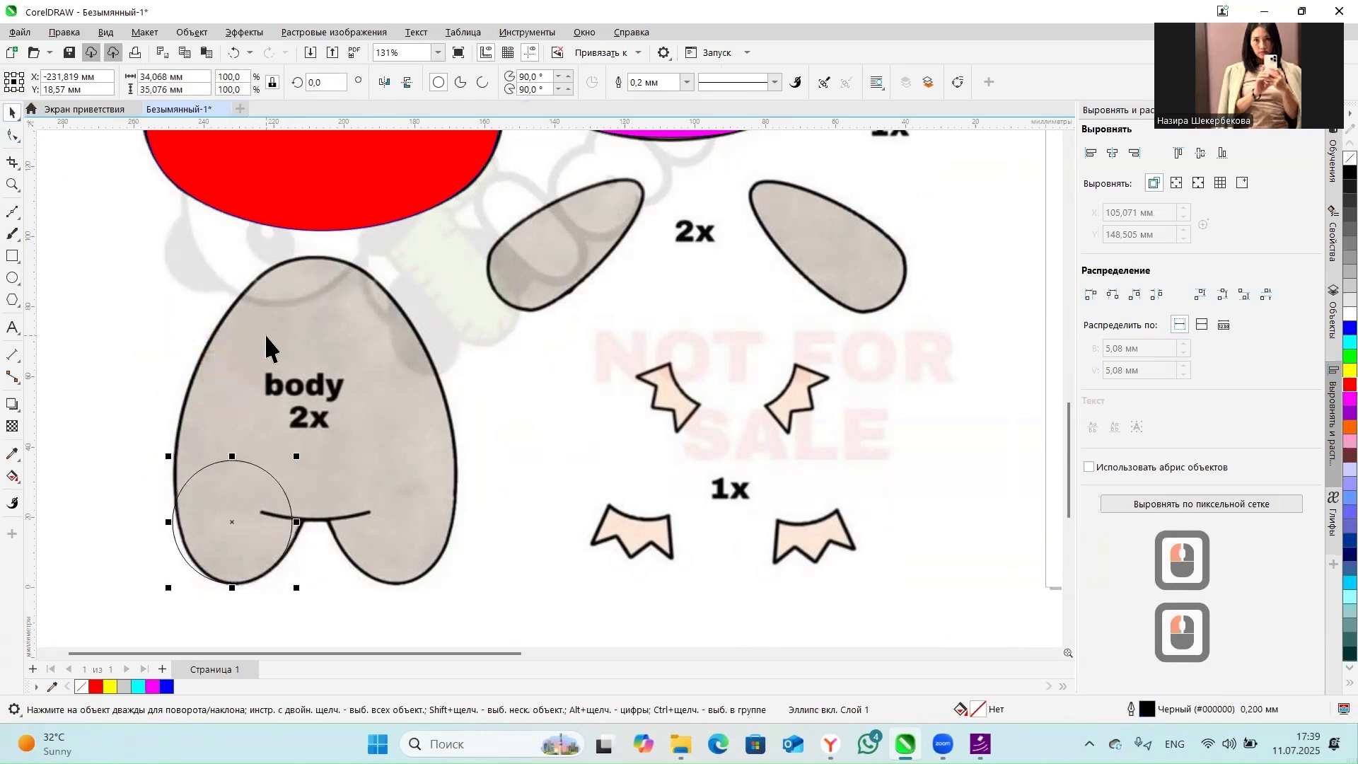
pyautogui.press('Delete')
# Draw an ellipse of about 28.9 × 30.8 mm over the body's left leg and copy it horizontally onto the right leg
pyautogui.click(12, 277)
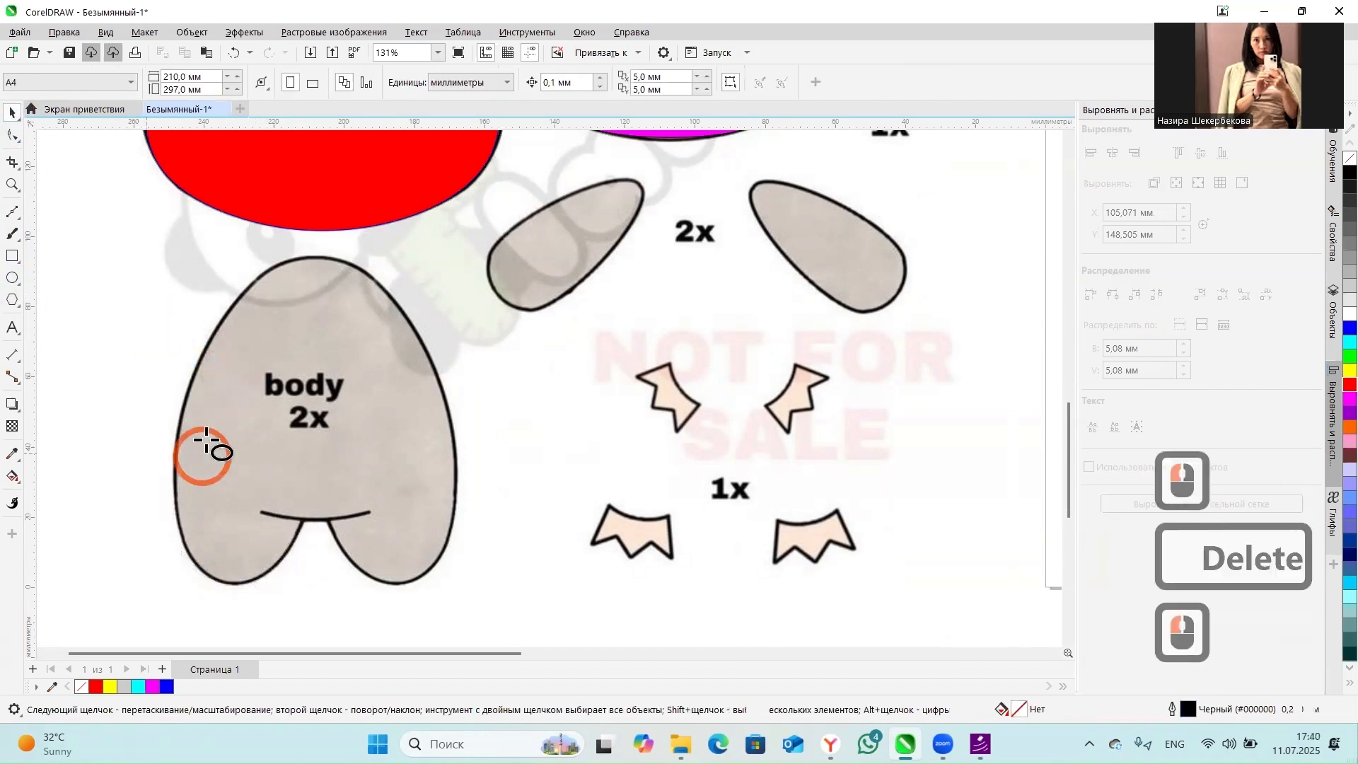
pyautogui.moveTo(176, 482); pyautogui.dragTo(291, 588)
pyautogui.click(12, 112)
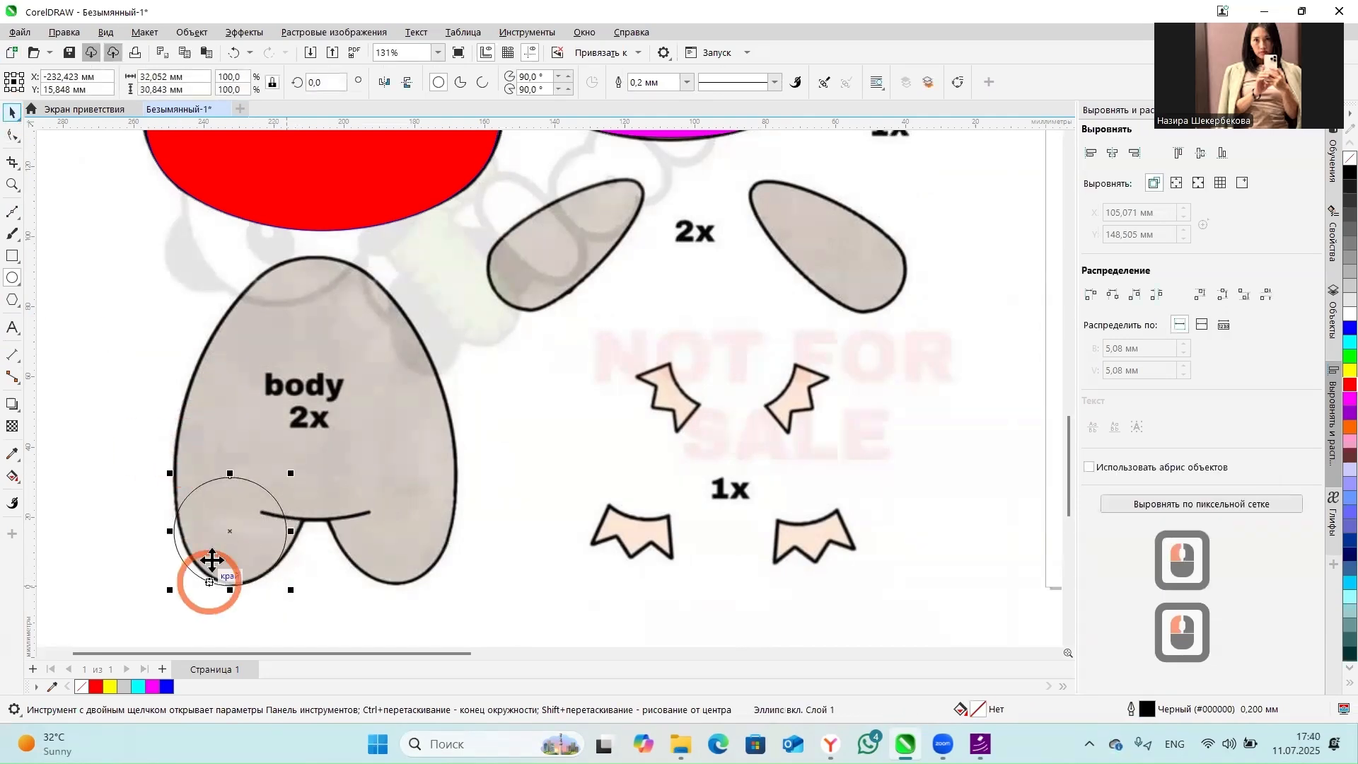
pyautogui.scroll(4, 202, 559)
pyautogui.moveTo(154, 522); pyautogui.dragTo(167, 523)
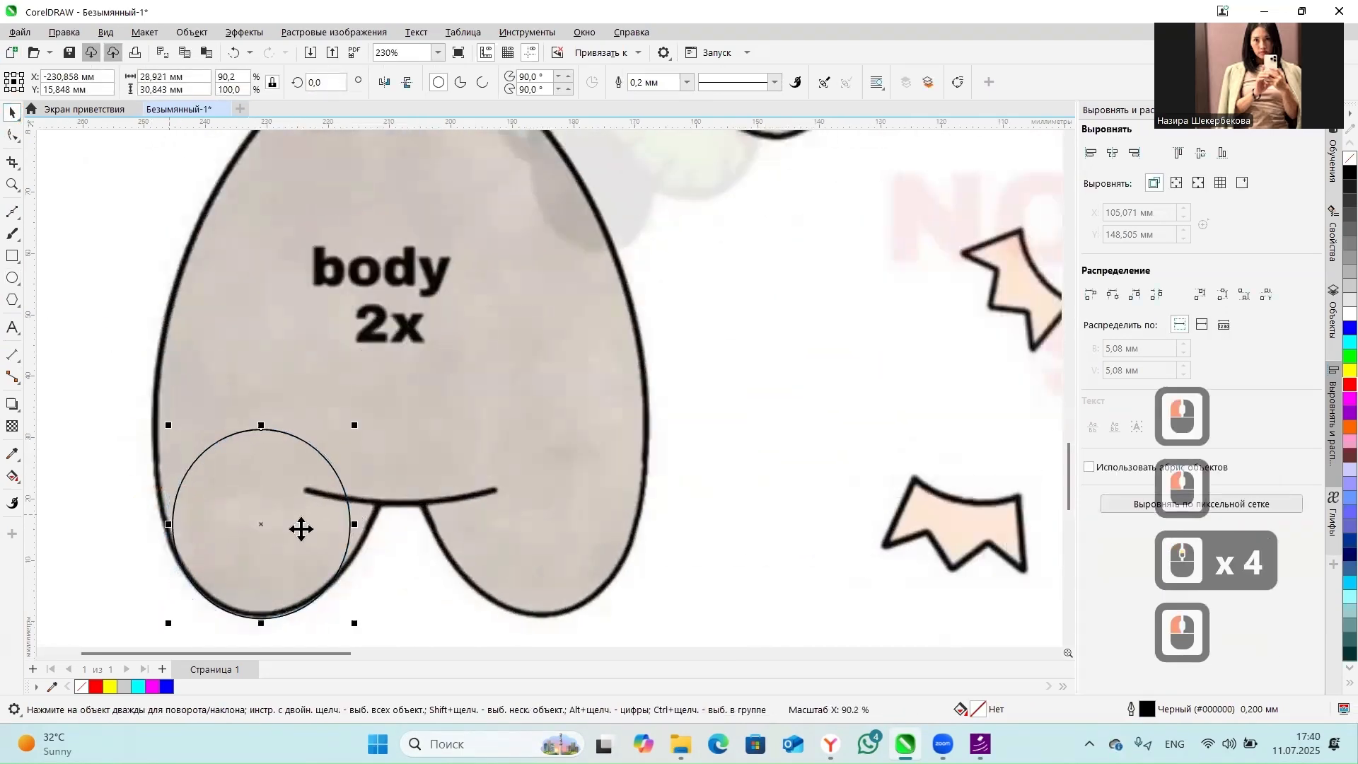
pyautogui.moveTo(292, 542); pyautogui.dragTo(569, 564)
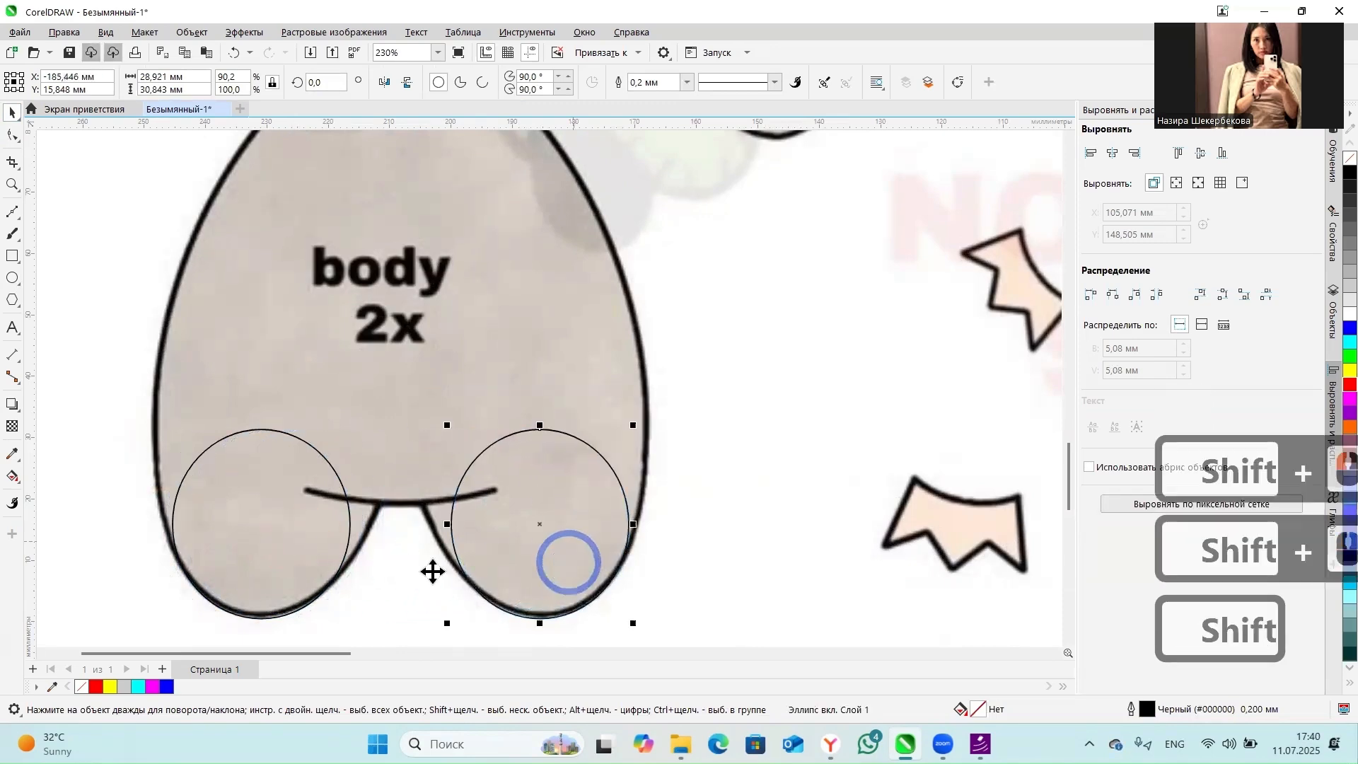
# Copy a leg ellipse to the body's top and stretch it to about 55.5 × 74.4 mm, reaching down to the crotch line
pyautogui.scroll(-2, 424, 559)
pyautogui.scroll(2, 420, 273)
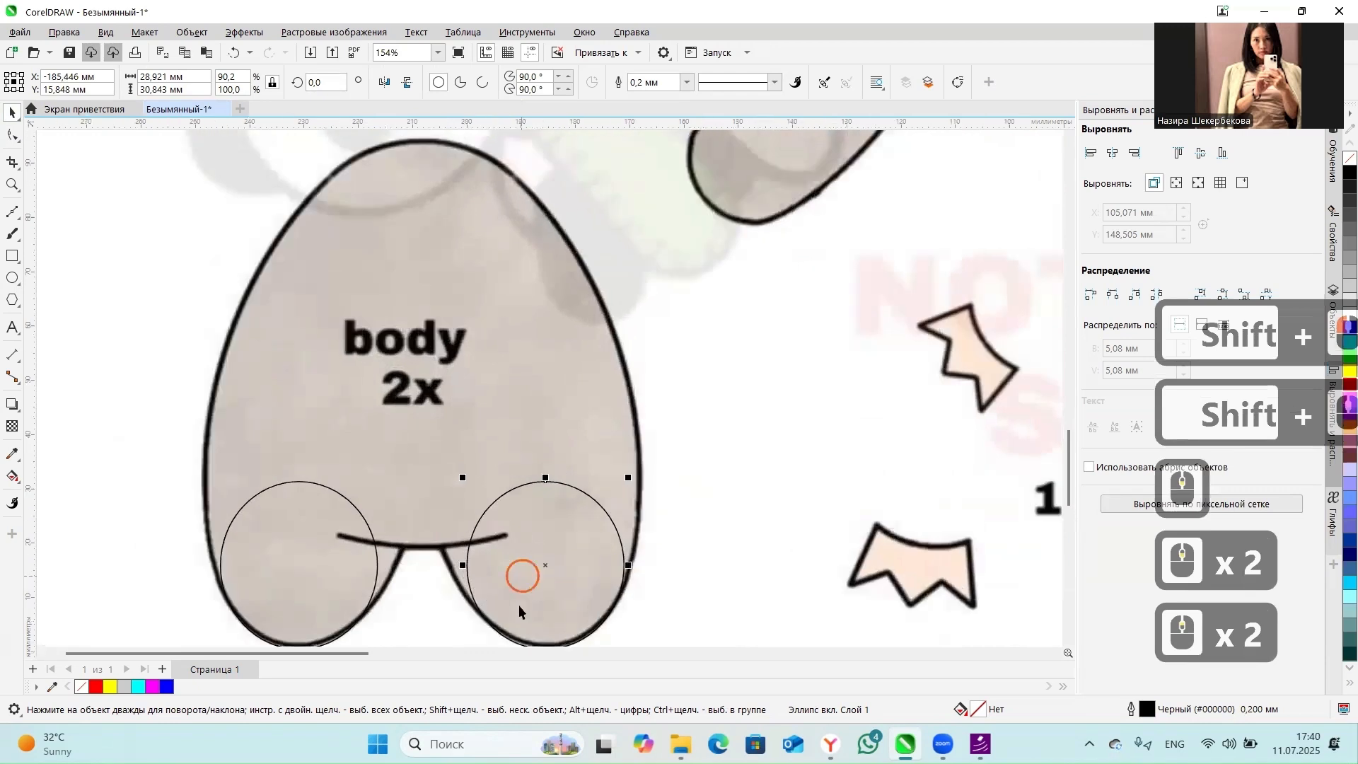
pyautogui.doubleClick(576, 548)
pyautogui.moveTo(453, 196); pyautogui.dragTo(460, 217)
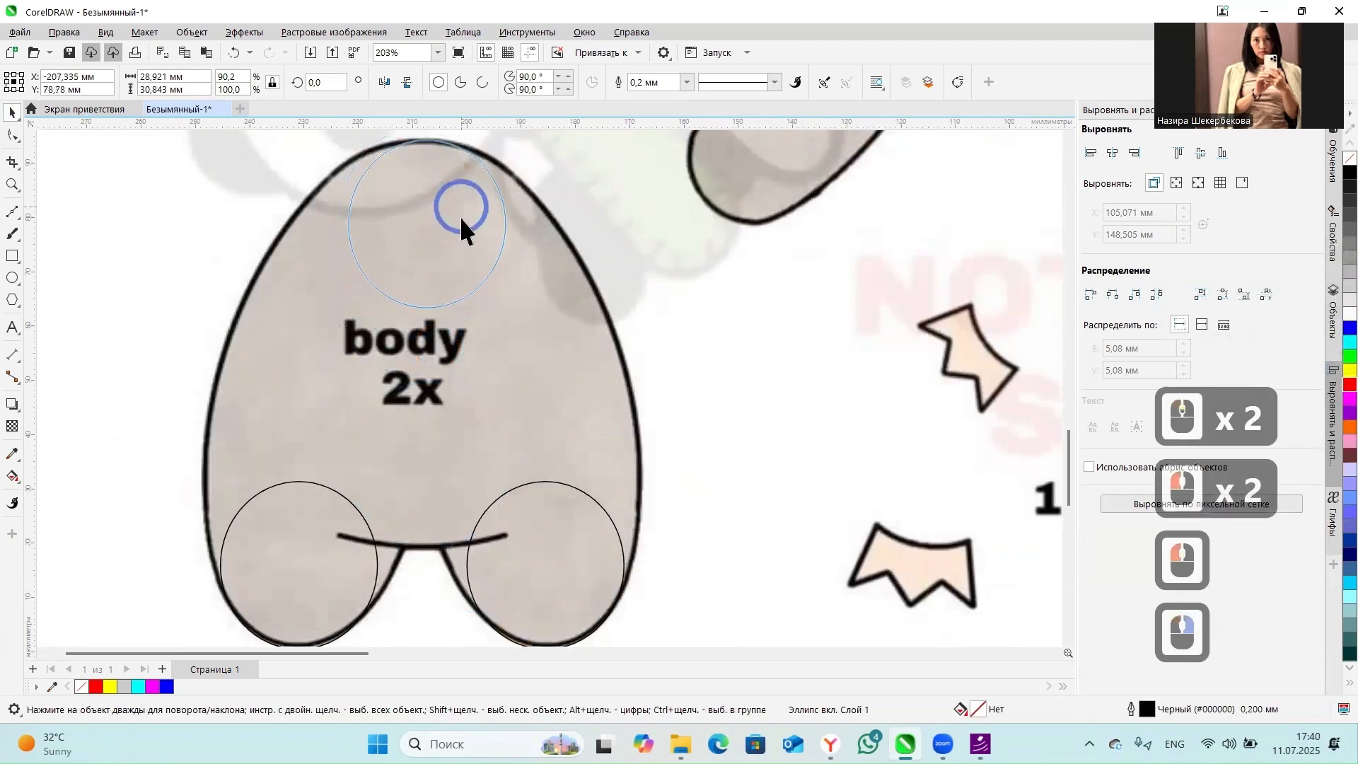
pyautogui.moveTo(425, 312); pyautogui.dragTo(426, 548)
pyautogui.moveTo(513, 342); pyautogui.dragTo(561, 388)
pyautogui.moveTo(343, 342); pyautogui.dragTo(269, 342)
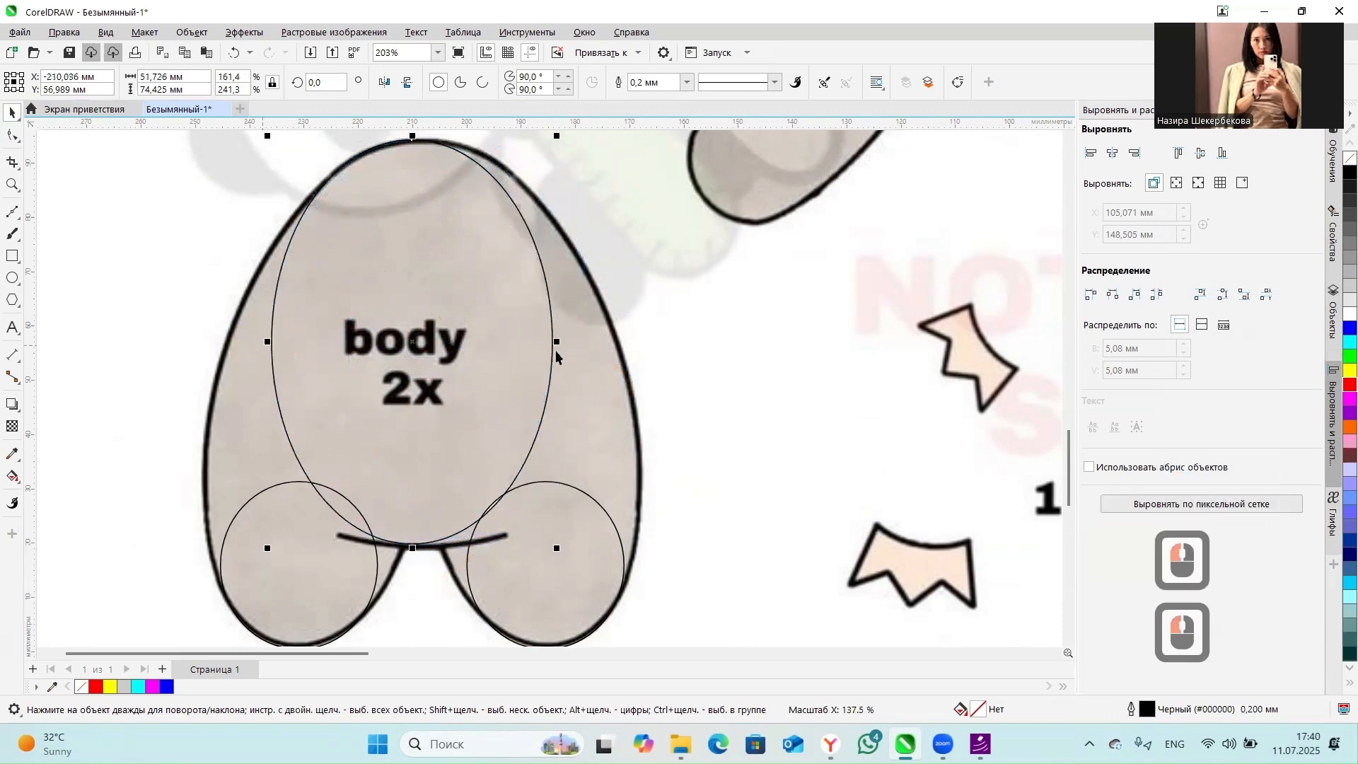
pyautogui.moveTo(558, 341); pyautogui.dragTo(577, 341)
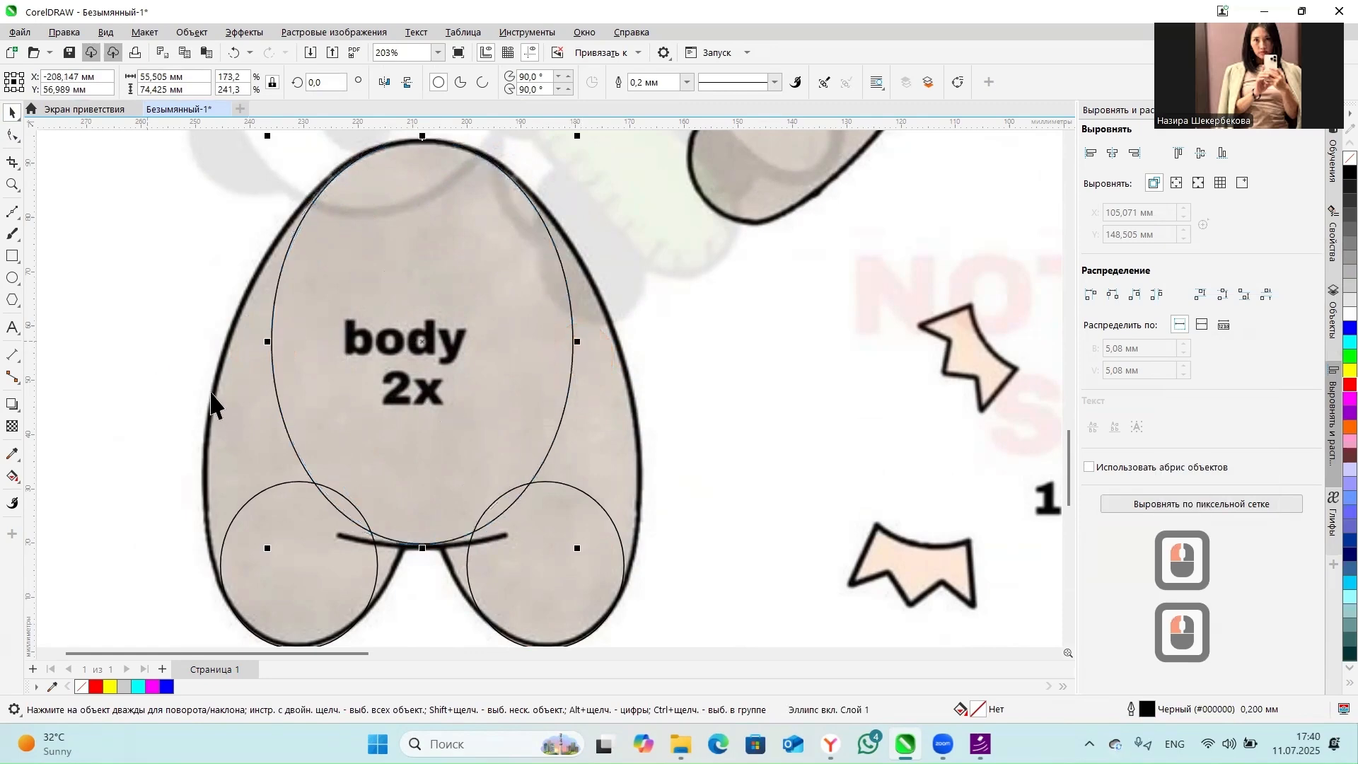
# Convert the large body ellipse to curves and fit its two side nodes and the top node's handle to the body outline
pyautogui.click(960, 82)
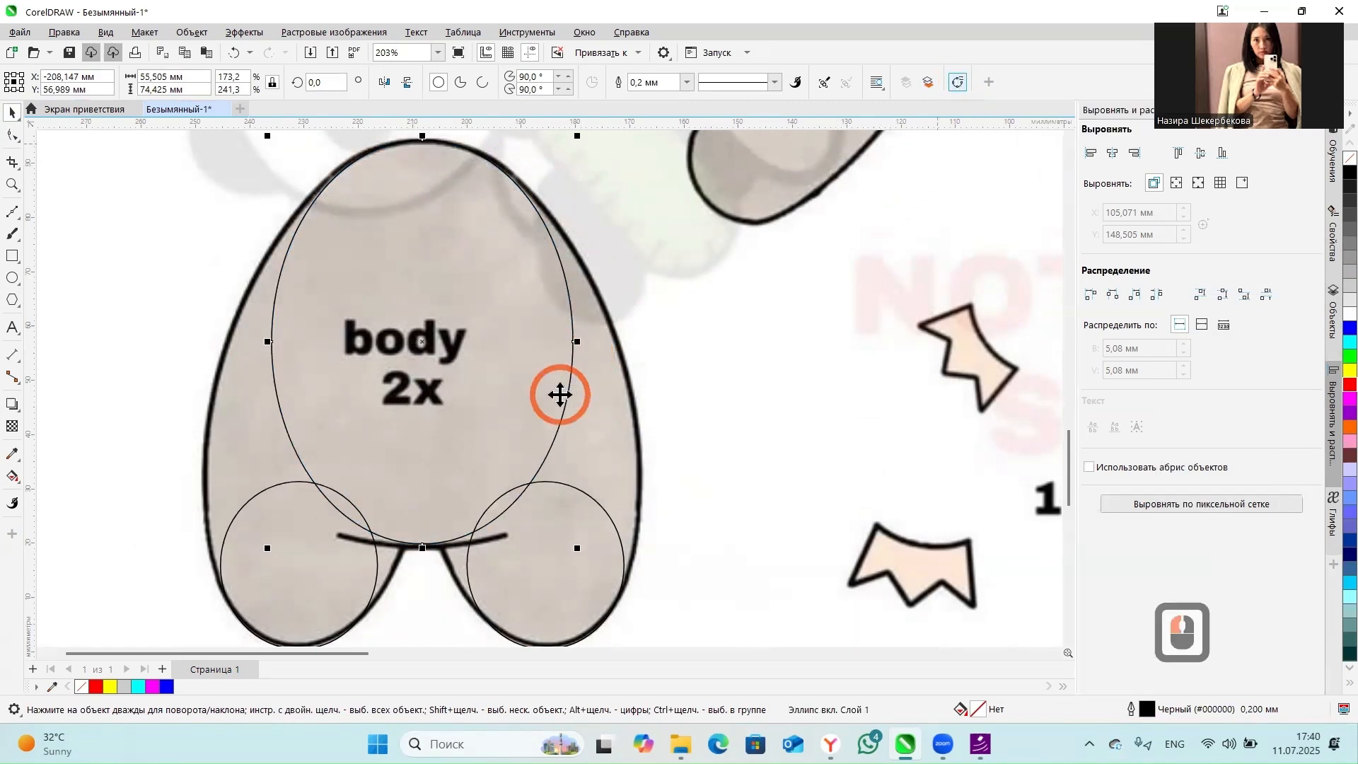
pyautogui.click(12, 136)
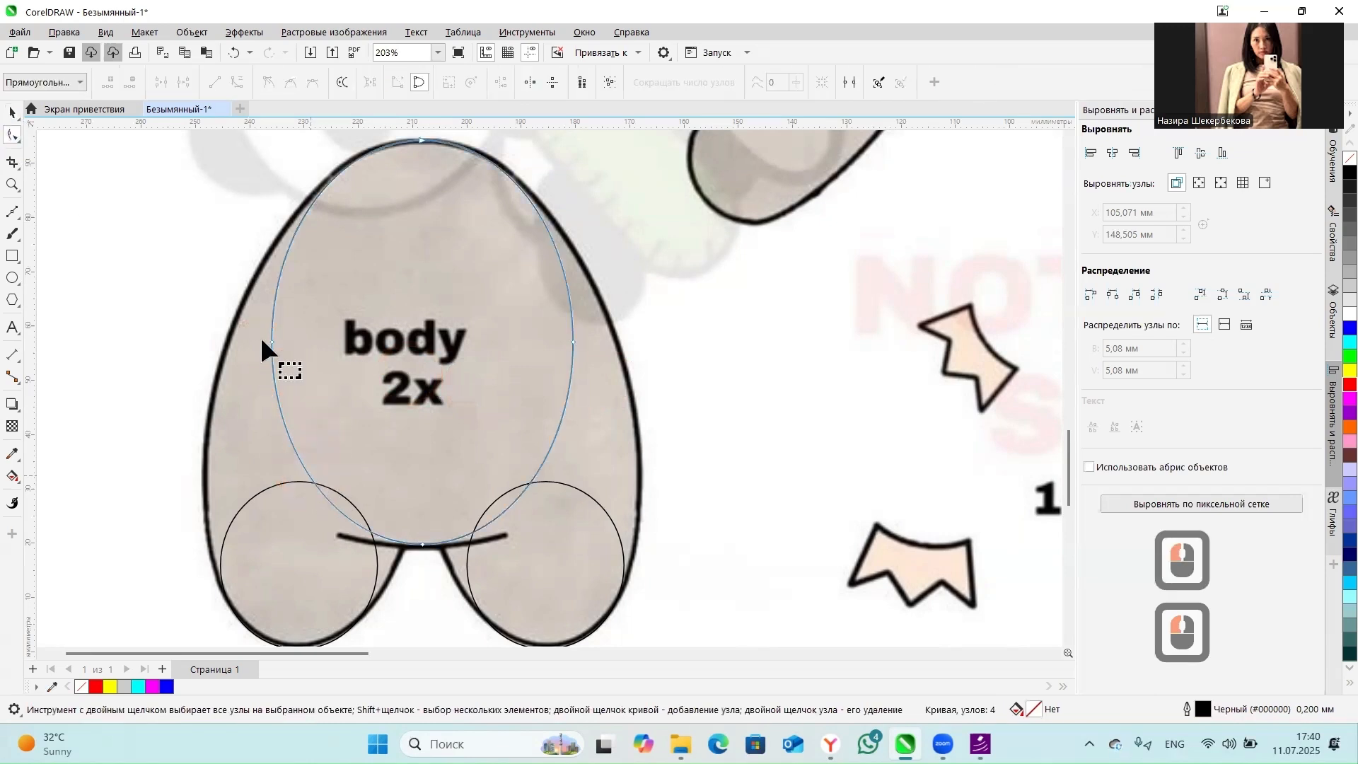
pyautogui.moveTo(273, 349); pyautogui.dragTo(227, 425)
pyautogui.click(573, 342)
pyautogui.moveTo(573, 342); pyautogui.dragTo(637, 432)
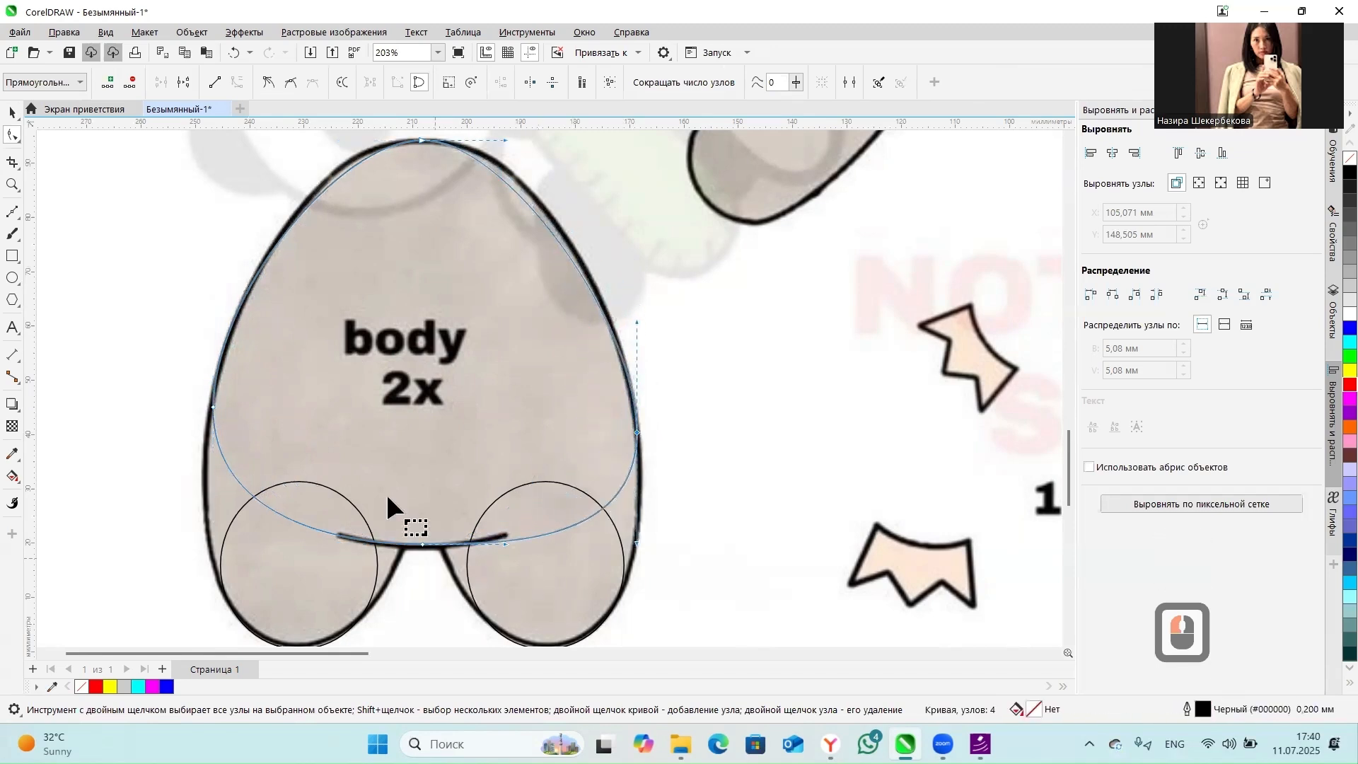
pyautogui.click(423, 140)
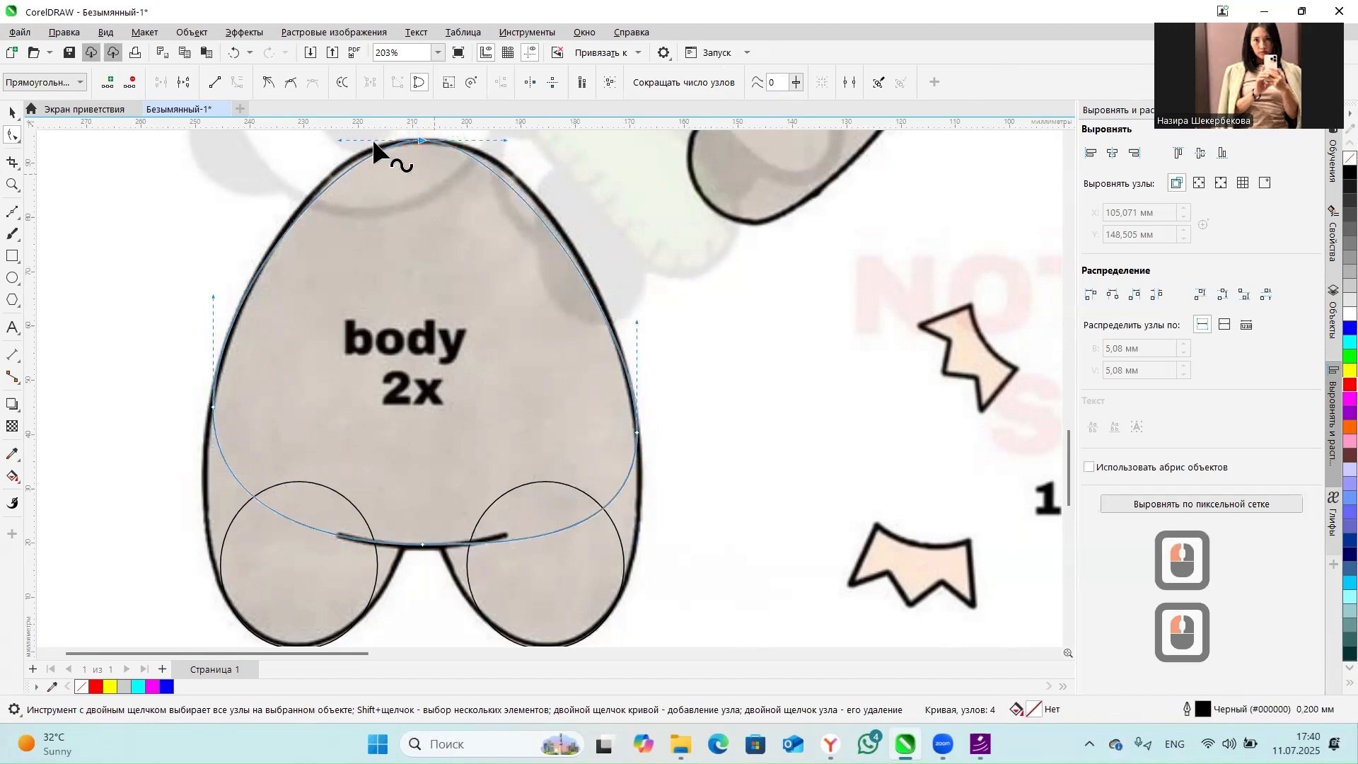
pyautogui.moveTo(336, 140); pyautogui.dragTo(319, 144)
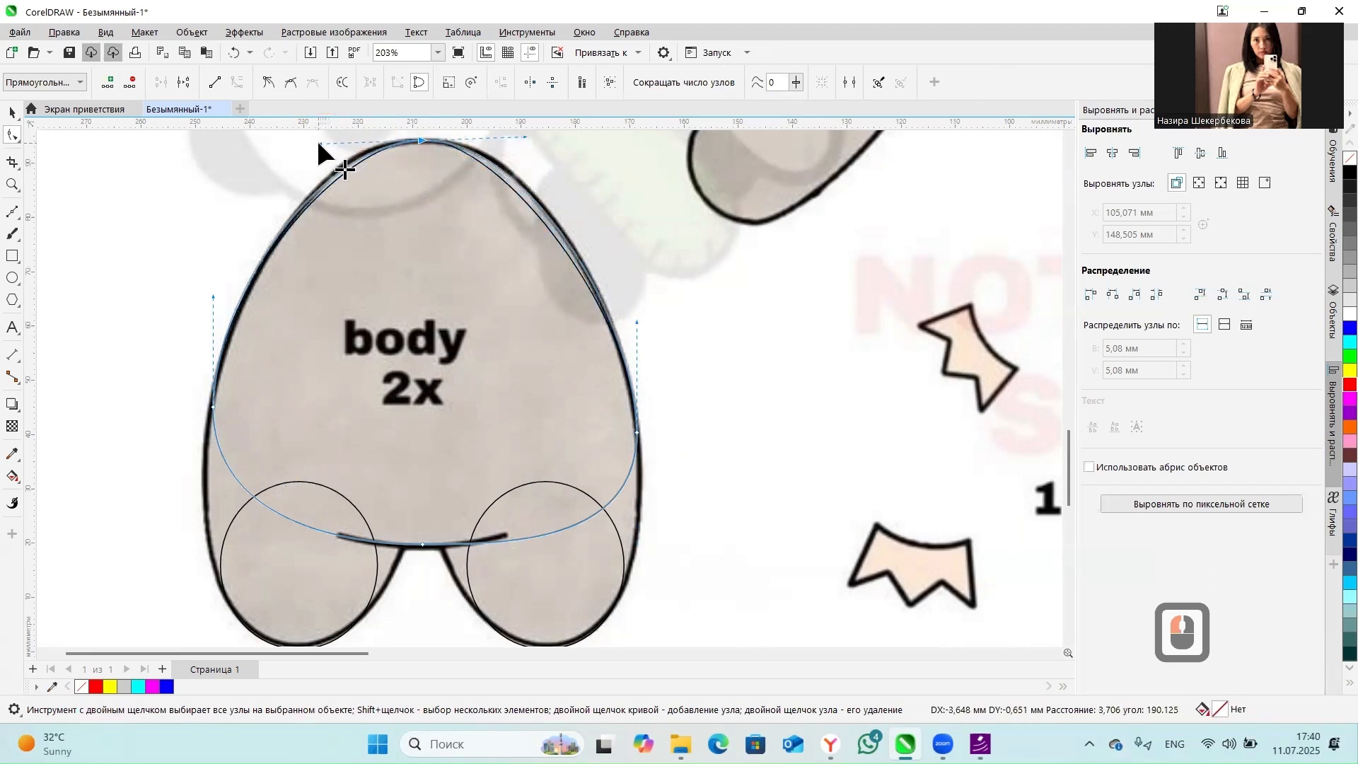
# Convert the left leg ellipse to curves and move its top and side nodes onto the body outline, about 36.2 × 56.6 mm overall
pyautogui.click(307, 587)
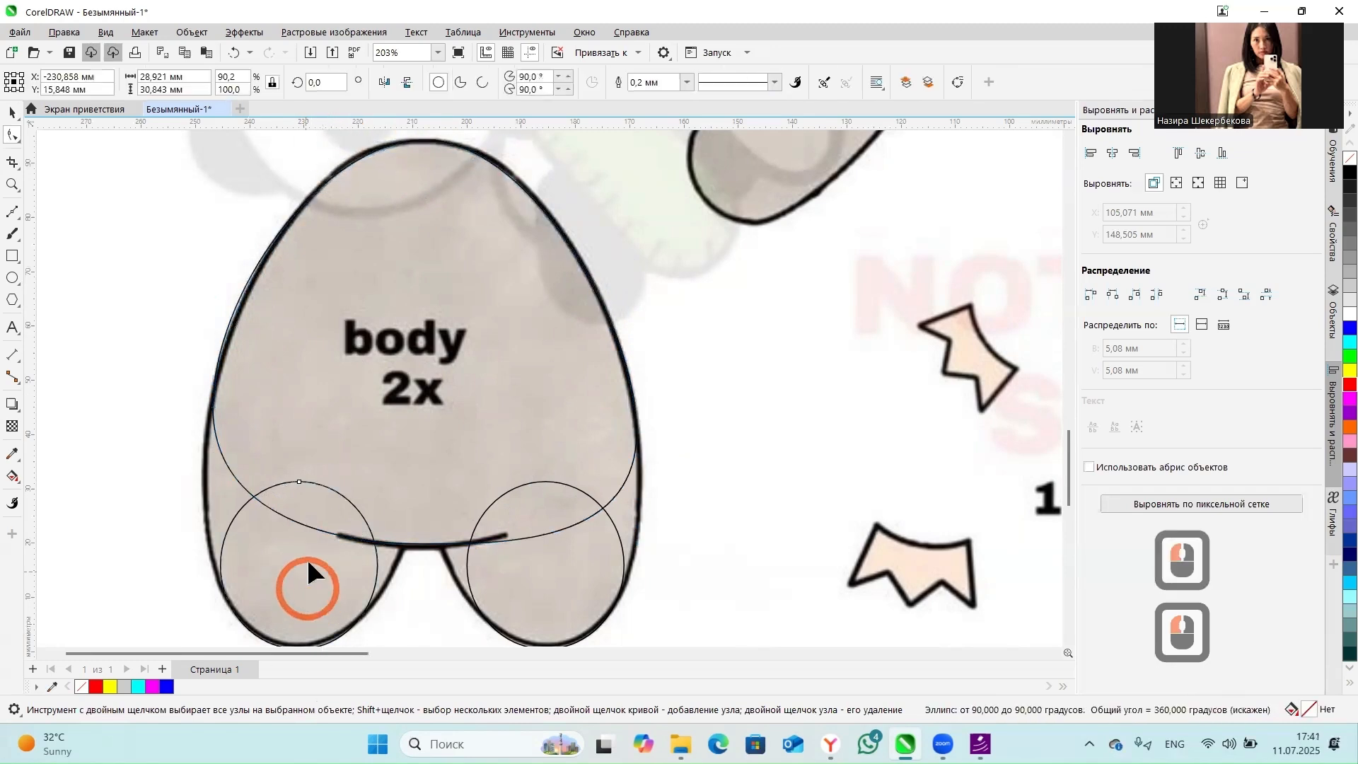
pyautogui.click(959, 82)
pyautogui.click(244, 554)
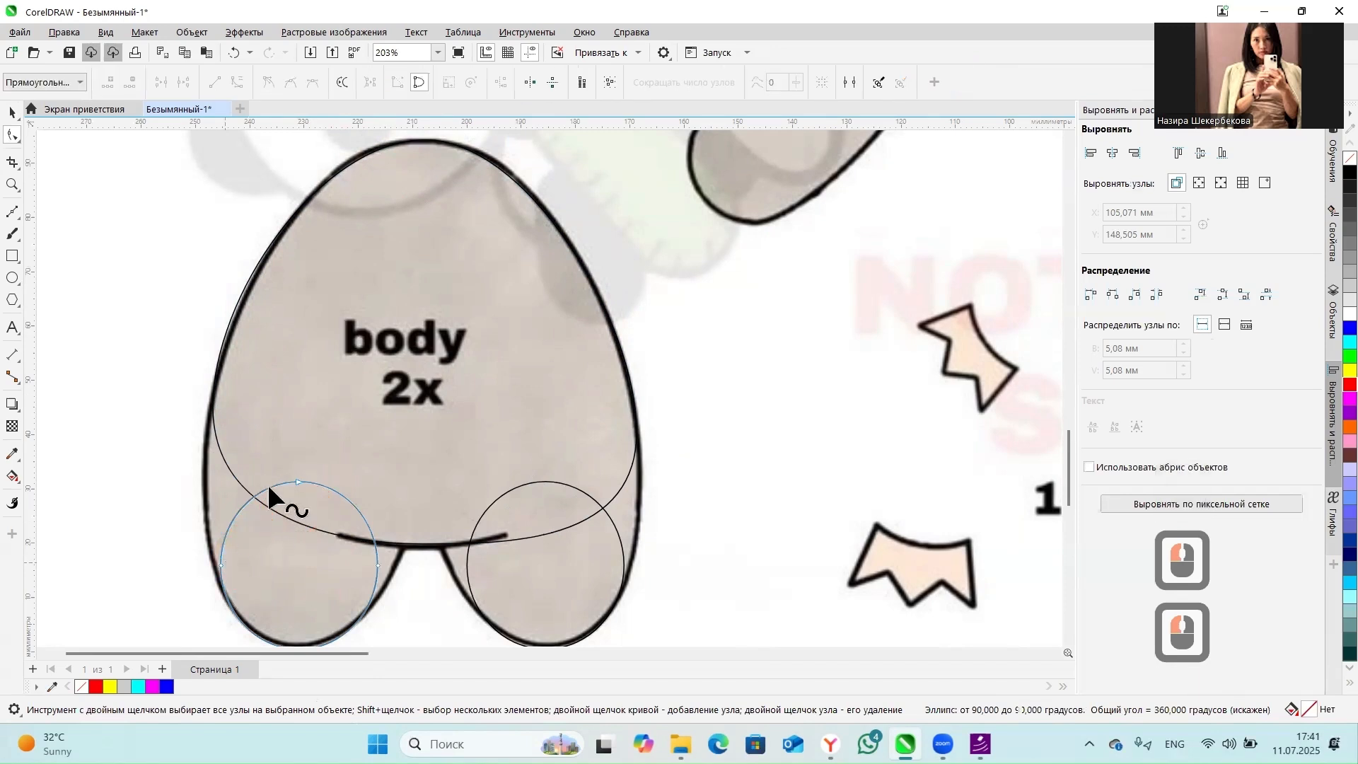
pyautogui.moveTo(264, 398); pyautogui.dragTo(233, 336)
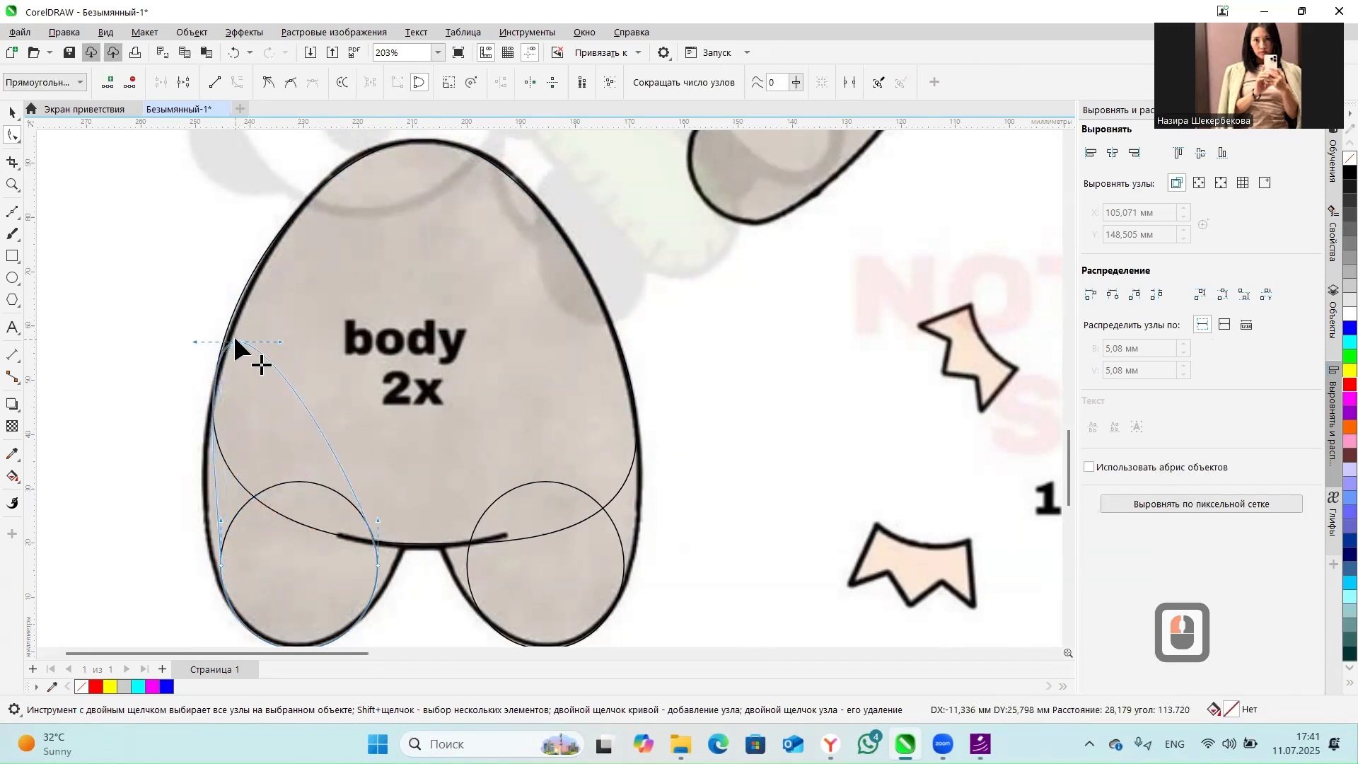
pyautogui.moveTo(220, 563); pyautogui.dragTo(206, 499)
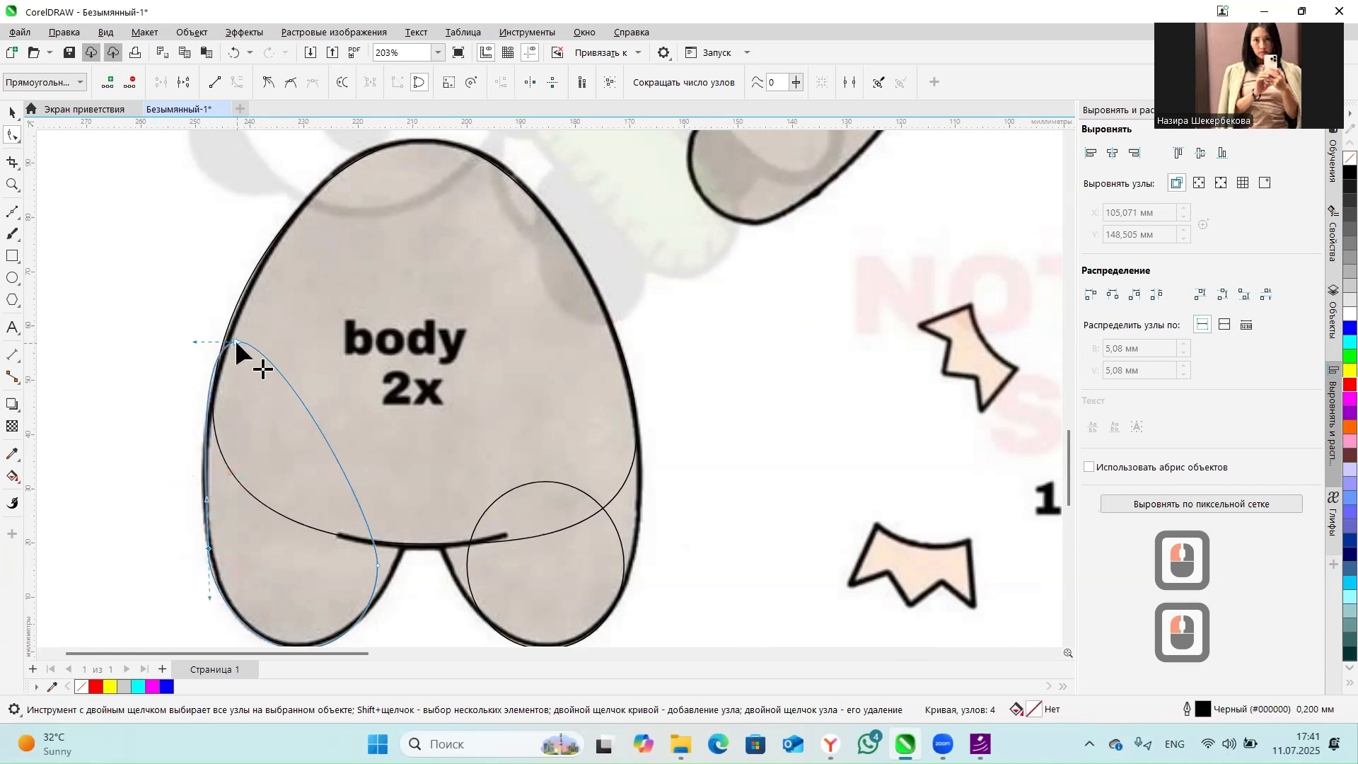
pyautogui.click(238, 342)
pyautogui.moveTo(376, 565); pyautogui.dragTo(401, 545)
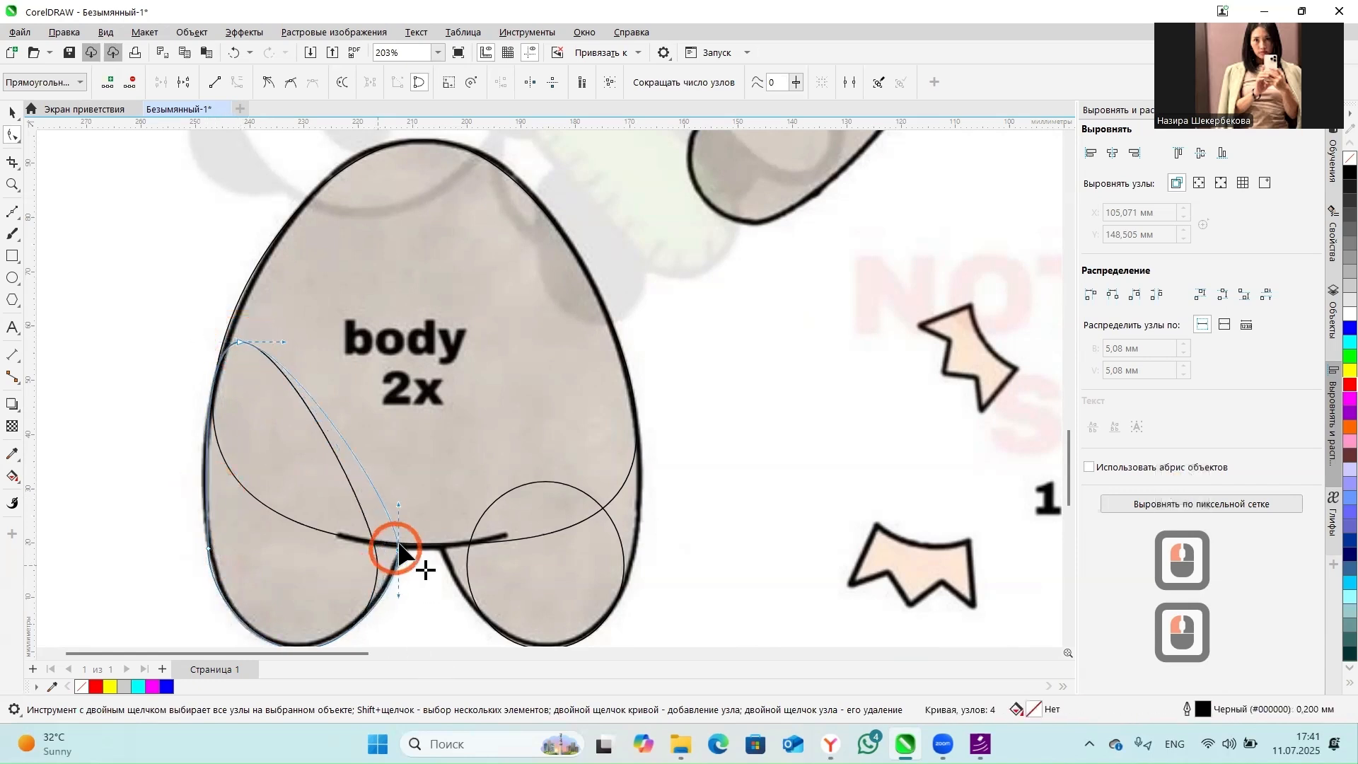
# Delete the right leg ellipse and replace it with a horizontally mirrored copy of the reshaped left leg, aligned to the body's right outline
pyautogui.press('space')
pyautogui.click(594, 596)
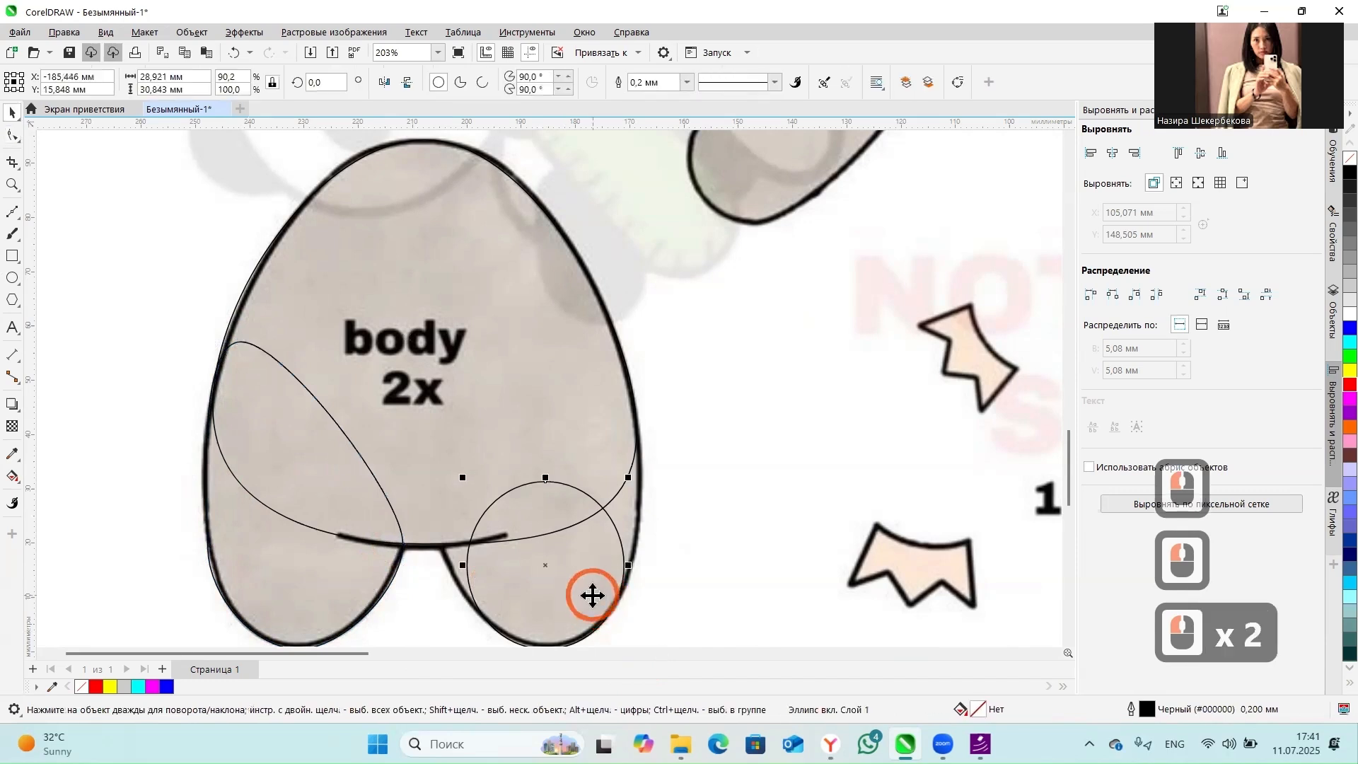
pyautogui.press('Delete')
pyautogui.click(336, 575)
pyautogui.hotkey('ctrl', 'c')
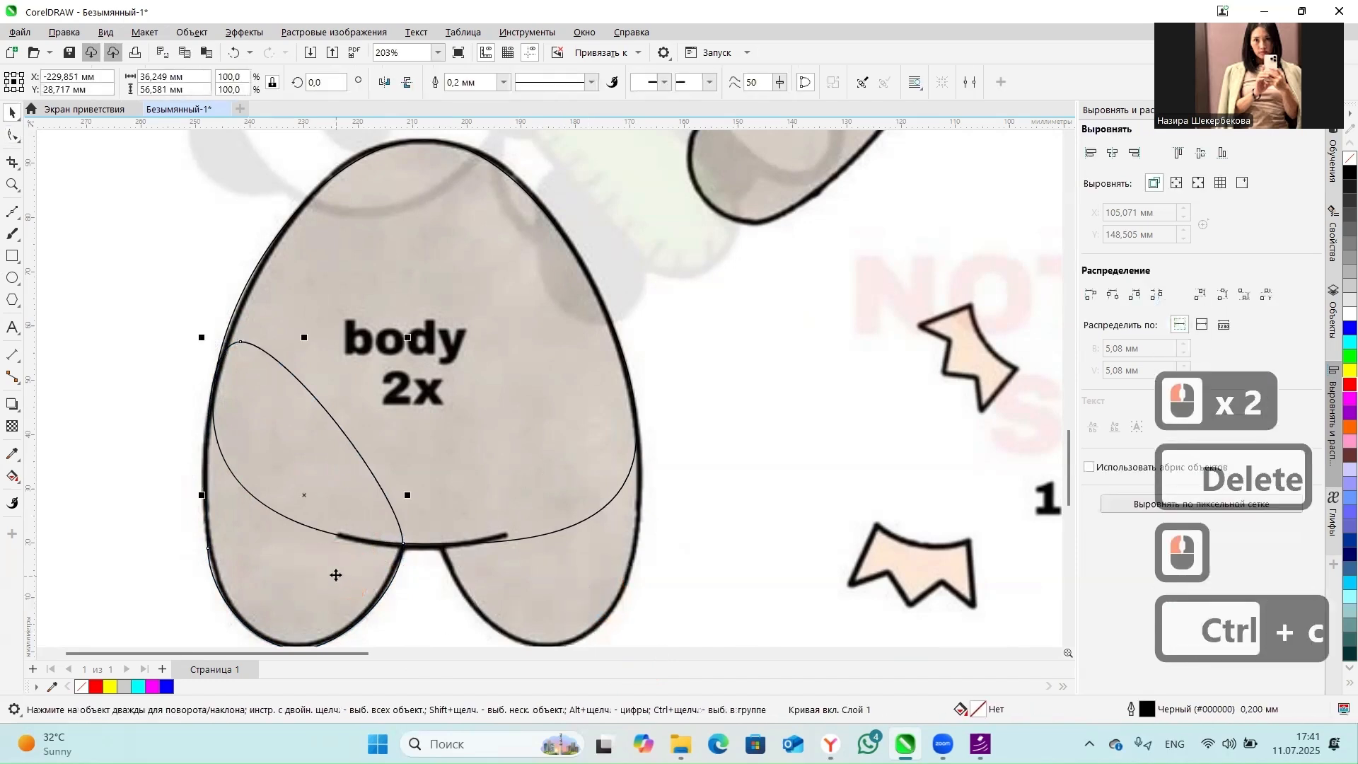
pyautogui.hotkey('ctrl', 'm')
pyautogui.click(384, 82)
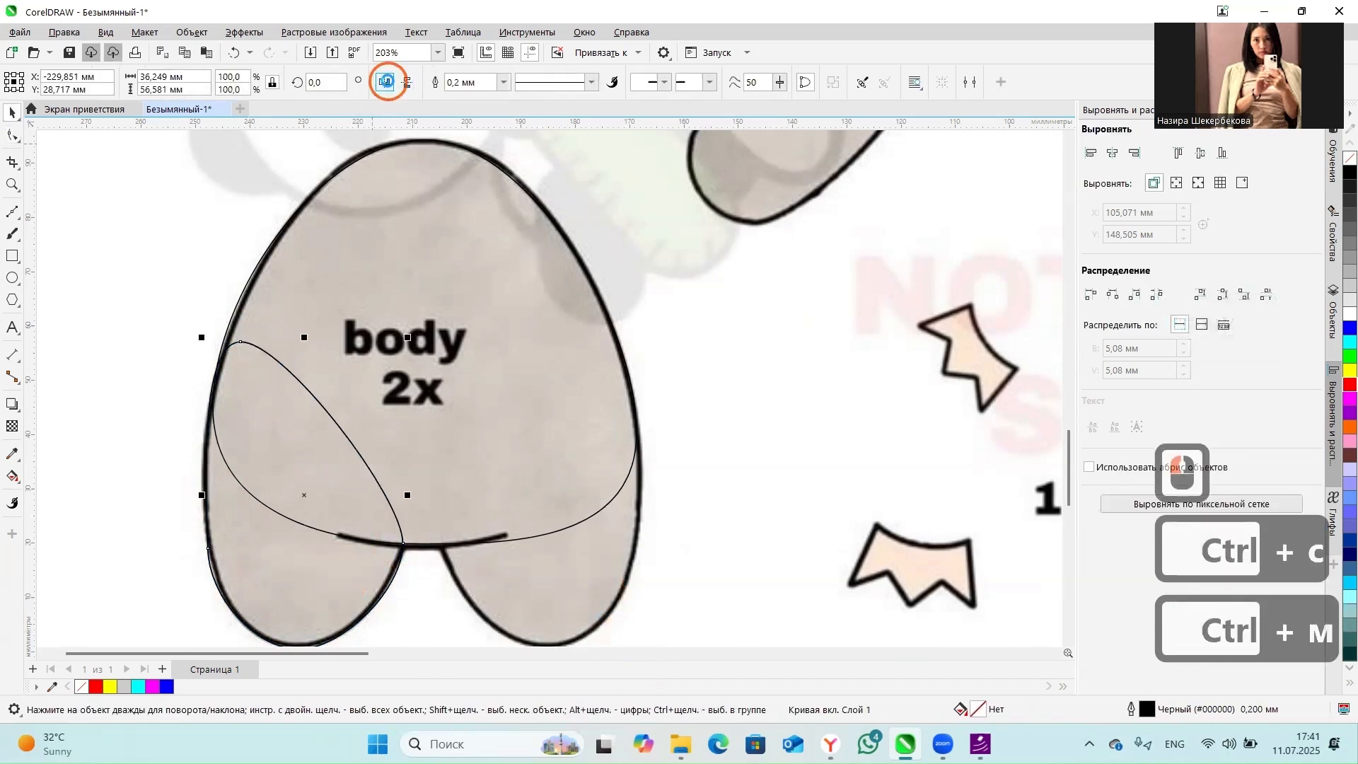
pyautogui.moveTo(312, 588); pyautogui.dragTo(553, 588)
# Weld the body and both leg shapes into one curve and give it a green outline and green fill
pyautogui.keyDown('shift'); pyautogui.click(476, 281); pyautogui.keyUp('shift')
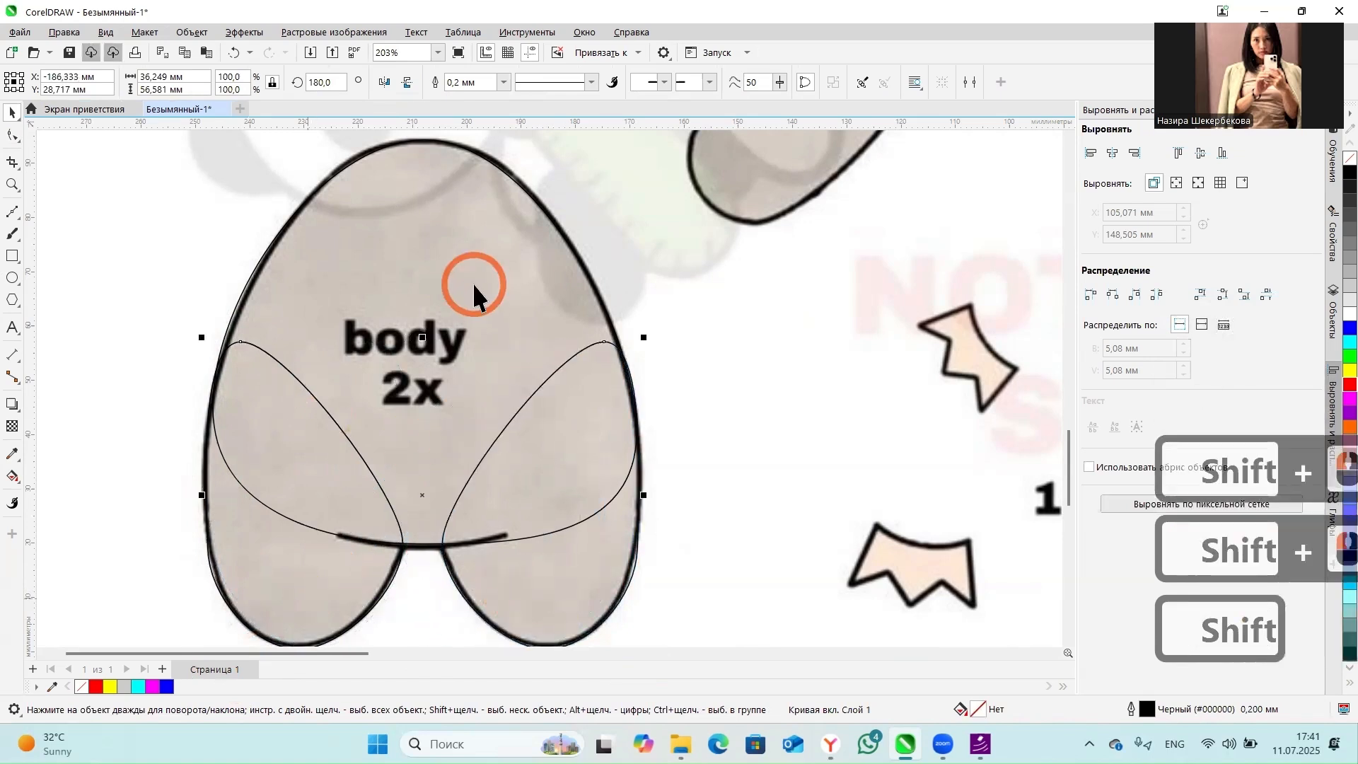
pyautogui.keyDown('shift'); pyautogui.click(477, 183); pyautogui.keyUp('shift')
pyautogui.click(464, 83)
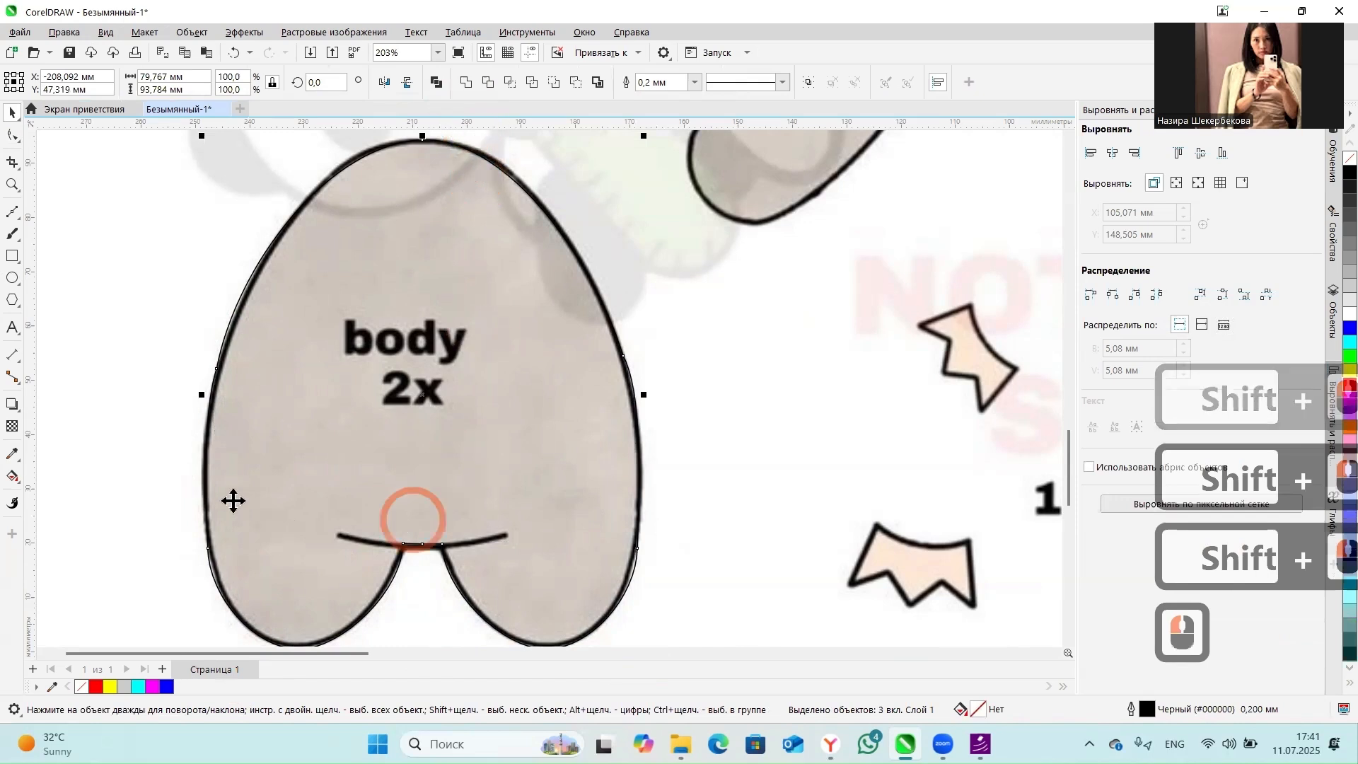
pyautogui.rightClick(1347, 355)
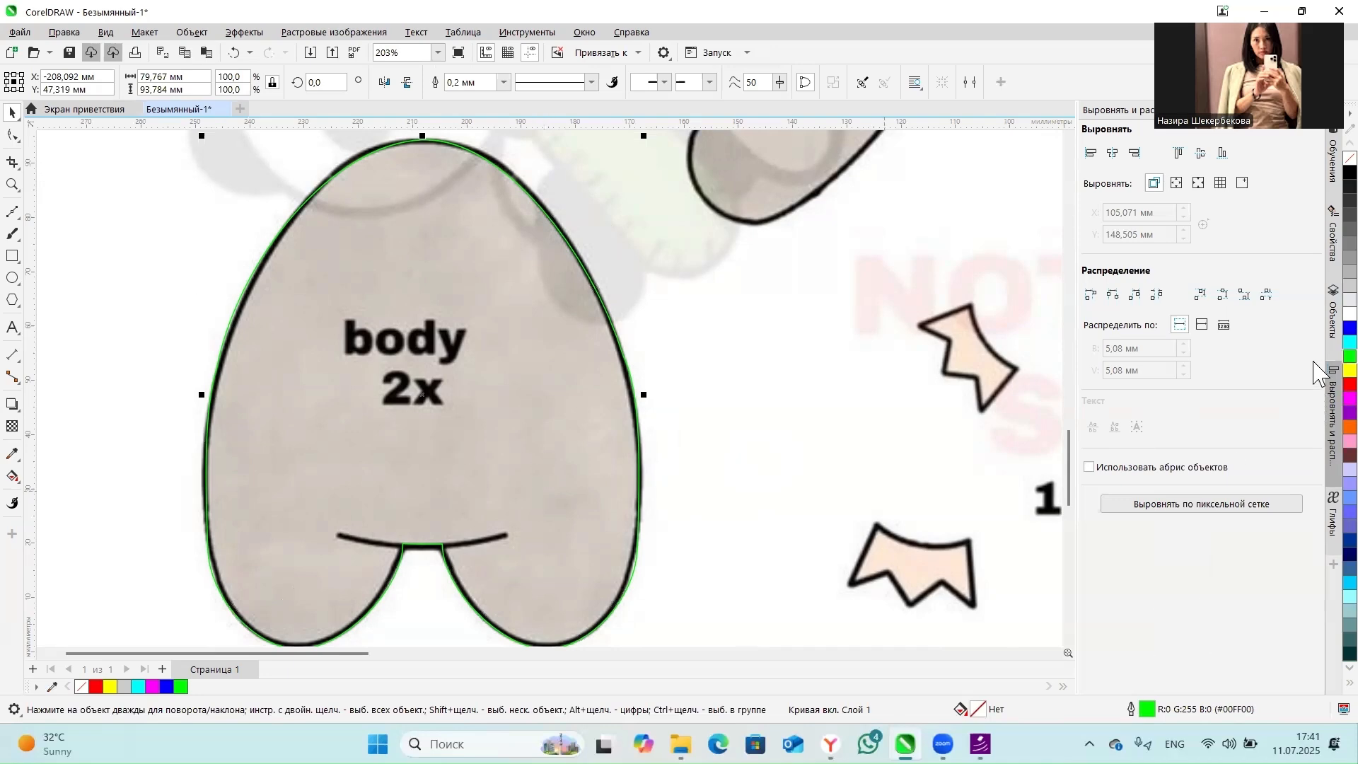
pyautogui.click(1349, 356)
# Trace the left arm piece beside the 2x label with a closed four-node Bézier curve
pyautogui.scroll(-5, 349, 470)
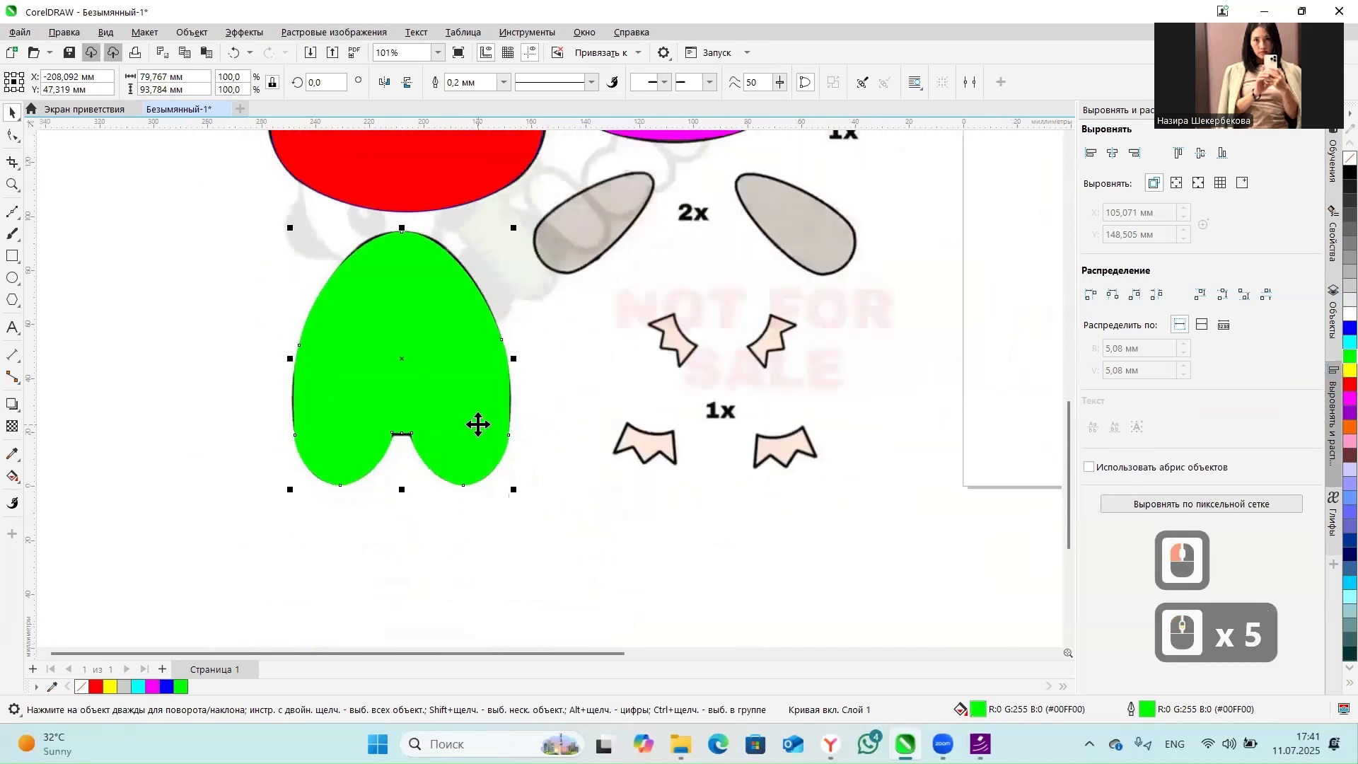
pyautogui.scroll(7, 696, 198)
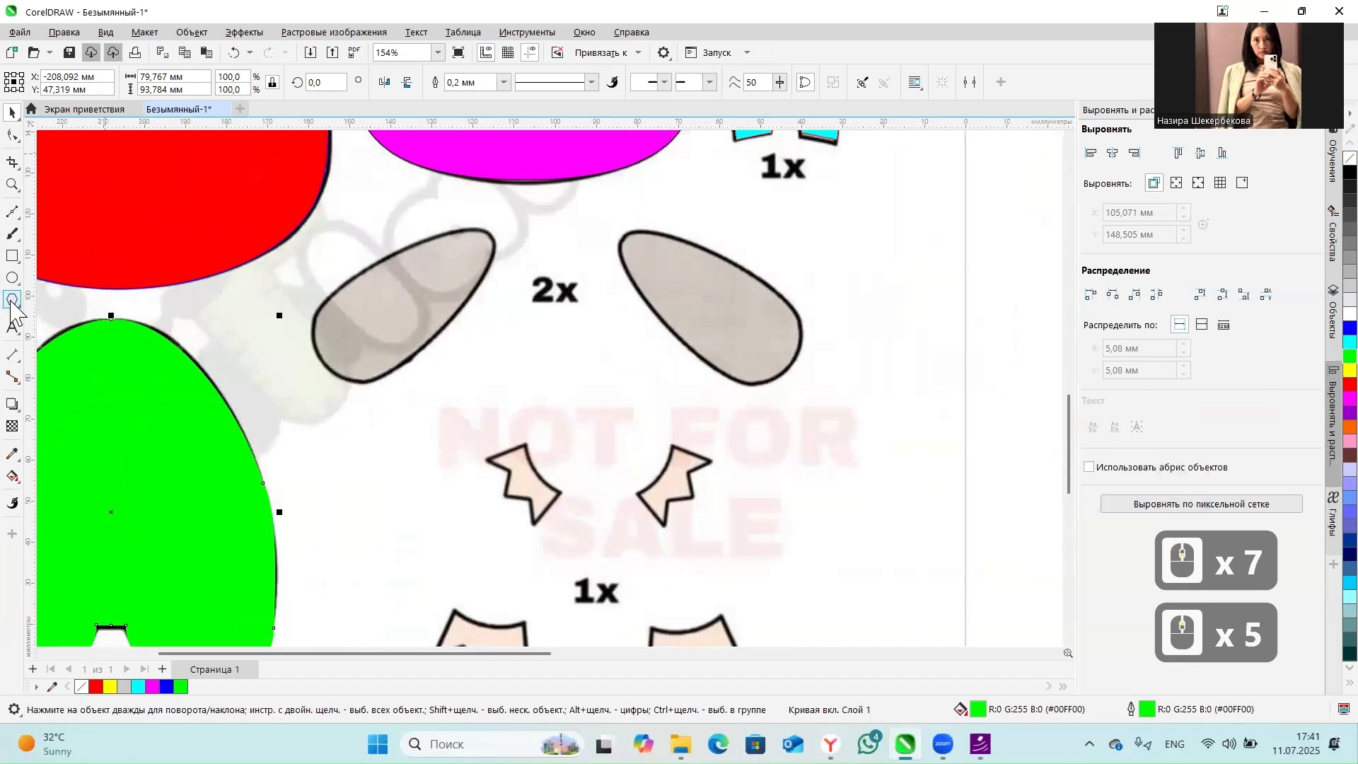
pyautogui.click(12, 210)
pyautogui.scroll(5, 440, 266)
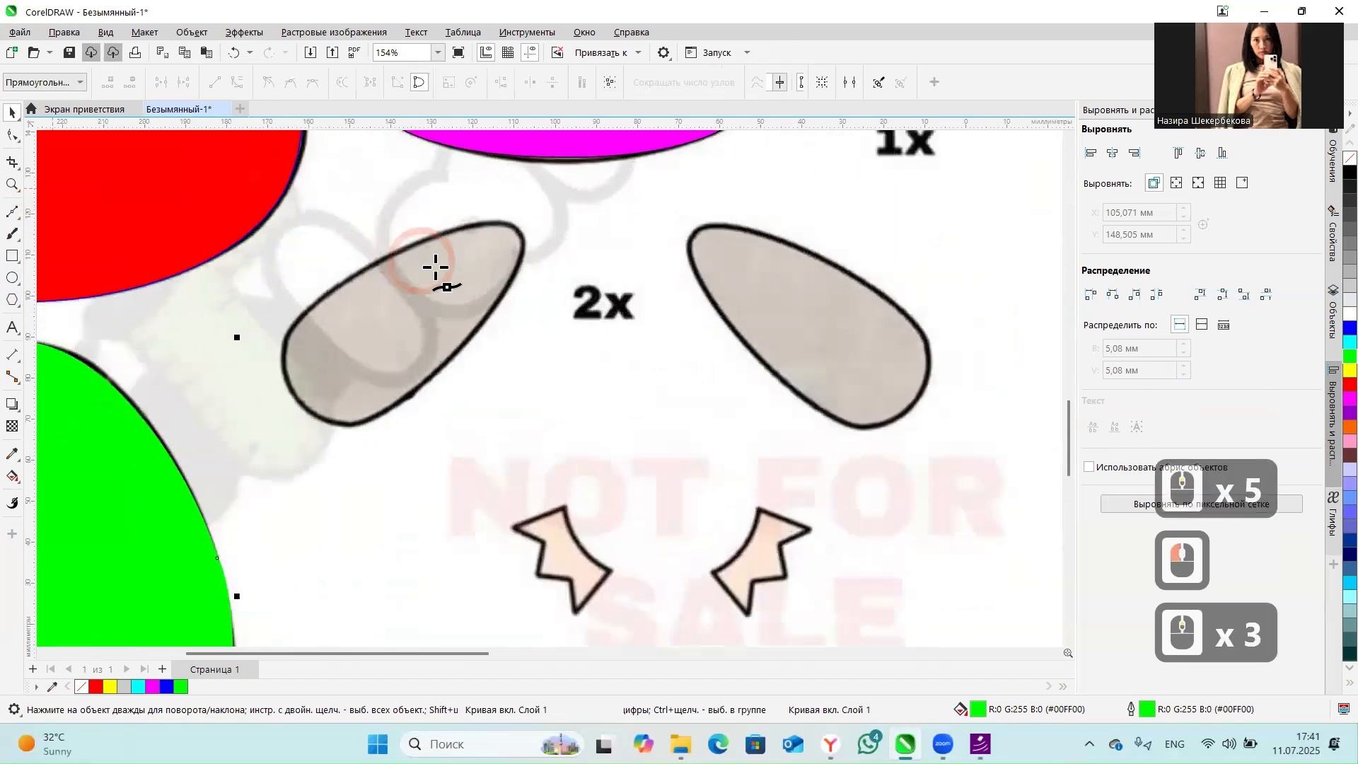
pyautogui.click(556, 210)
pyautogui.moveTo(228, 351); pyautogui.dragTo(104, 556)
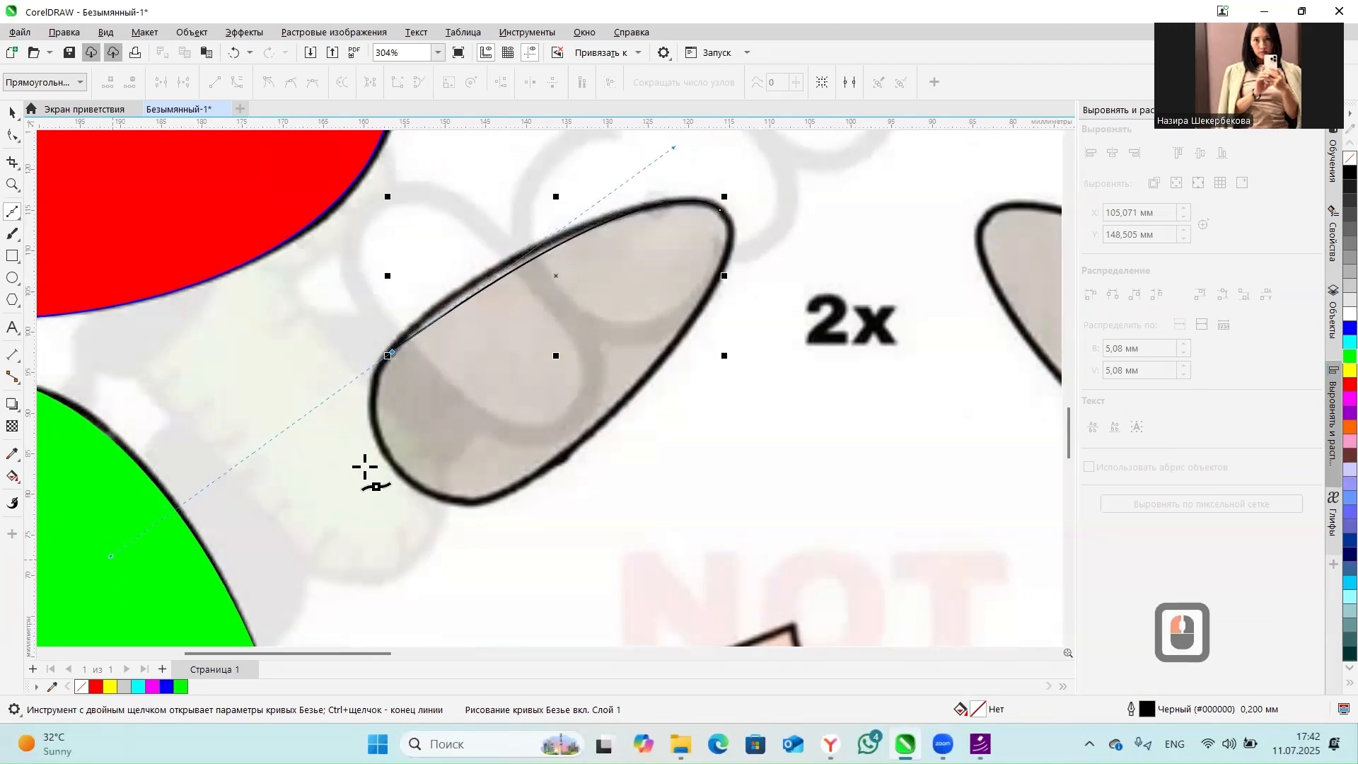
pyautogui.moveTo(393, 459); pyautogui.dragTo(396, 489)
pyautogui.moveTo(658, 358); pyautogui.dragTo(795, 147)
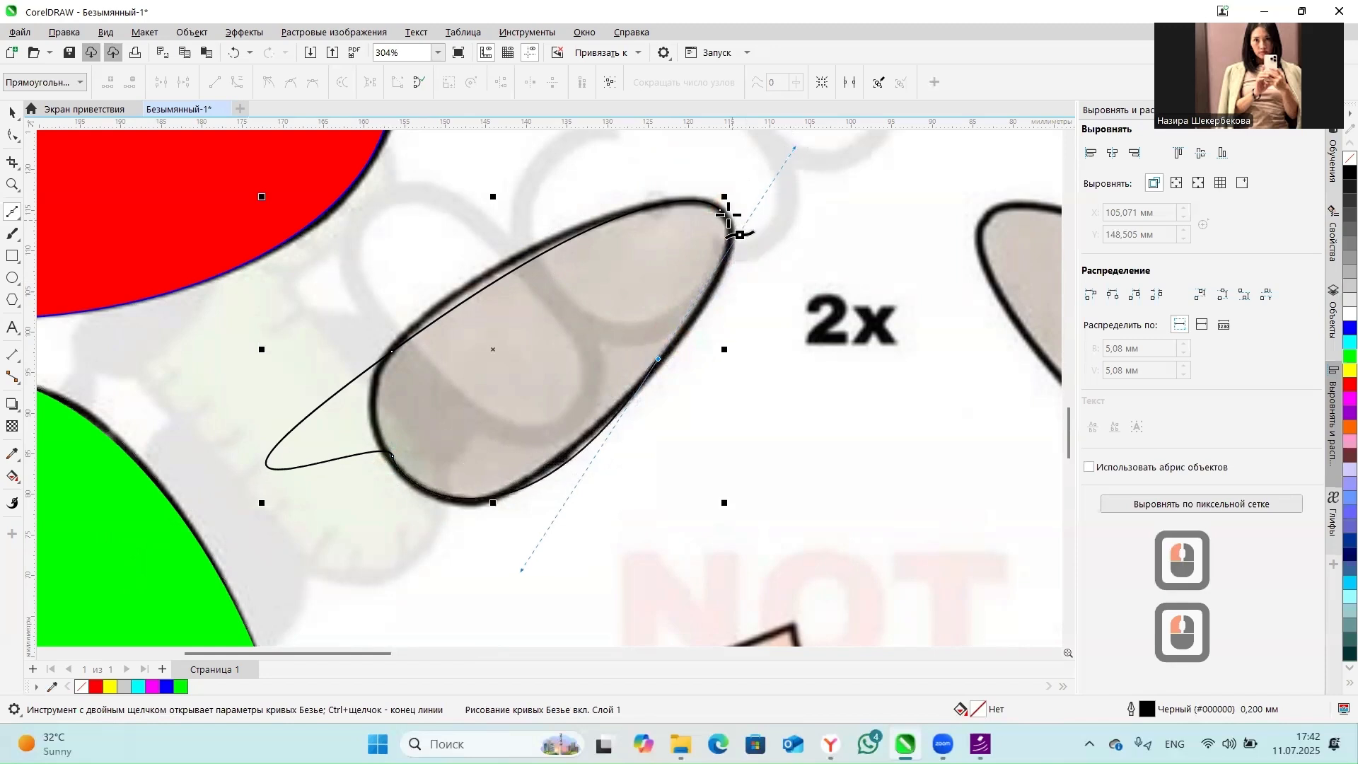
pyautogui.moveTo(721, 210); pyautogui.dragTo(734, 226)
# Set the outline colour of the left arm curve to red
pyautogui.click(12, 136)
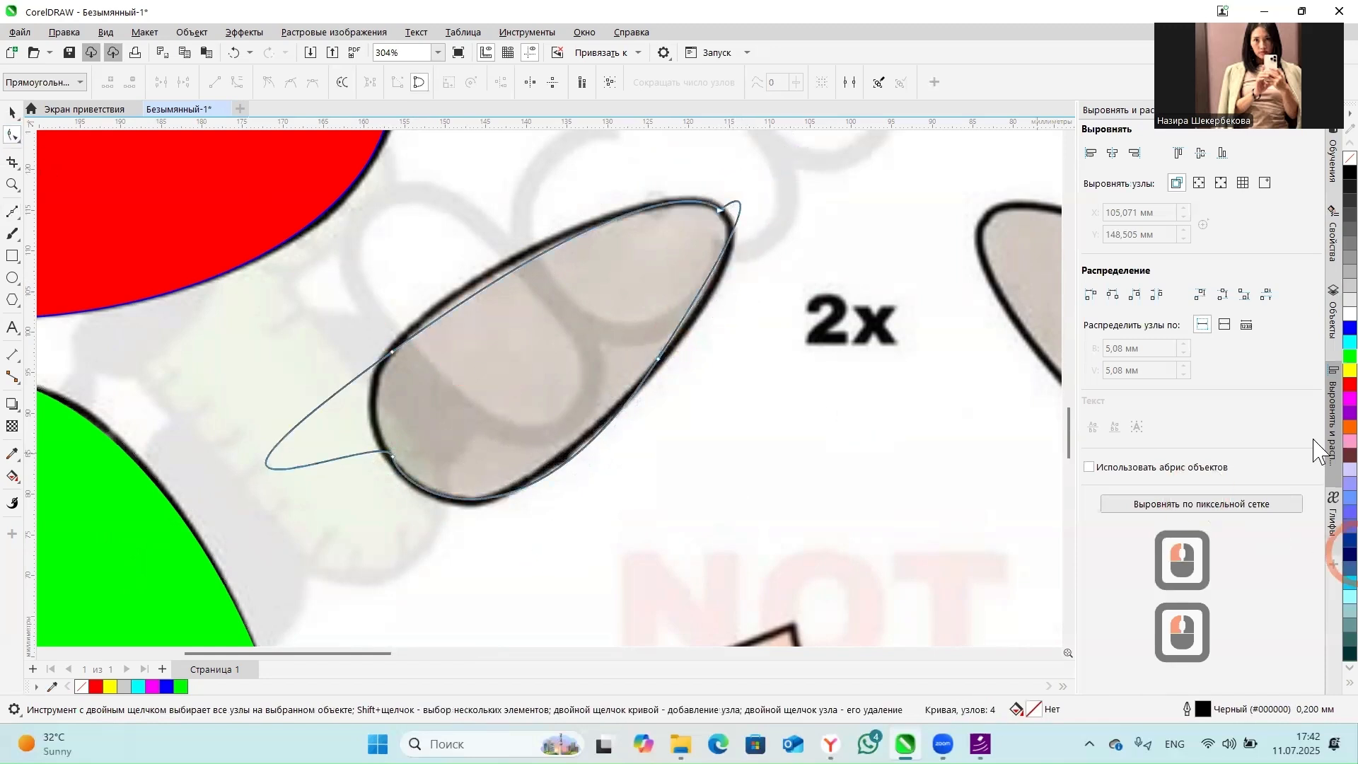
pyautogui.click(1335, 388)
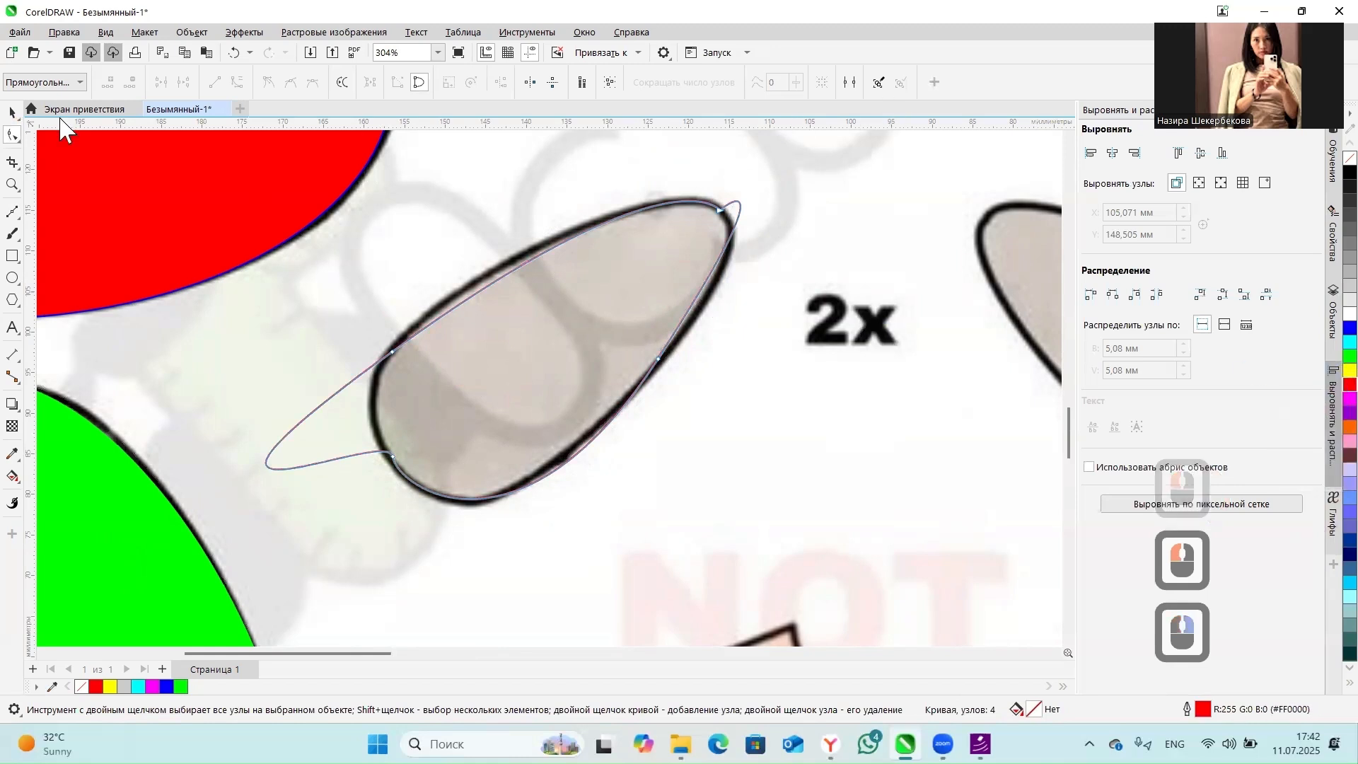
pyautogui.click(12, 112)
pyautogui.click(488, 488)
pyautogui.scroll(2, 382, 457)
# Shorten and adjust the node handles at the arm's wide end and shift the lower edge node onto the black outline
pyautogui.click(13, 134)
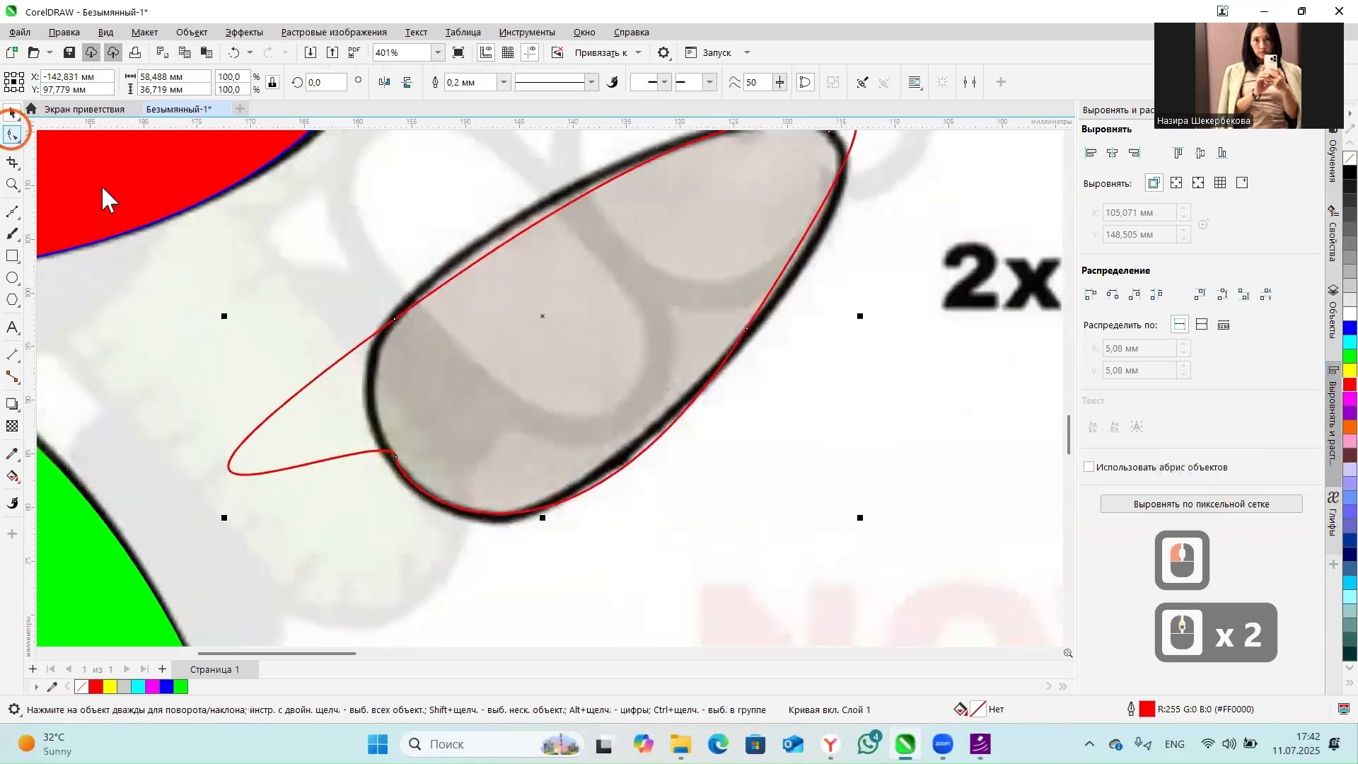
pyautogui.click(575, 271)
pyautogui.click(471, 366)
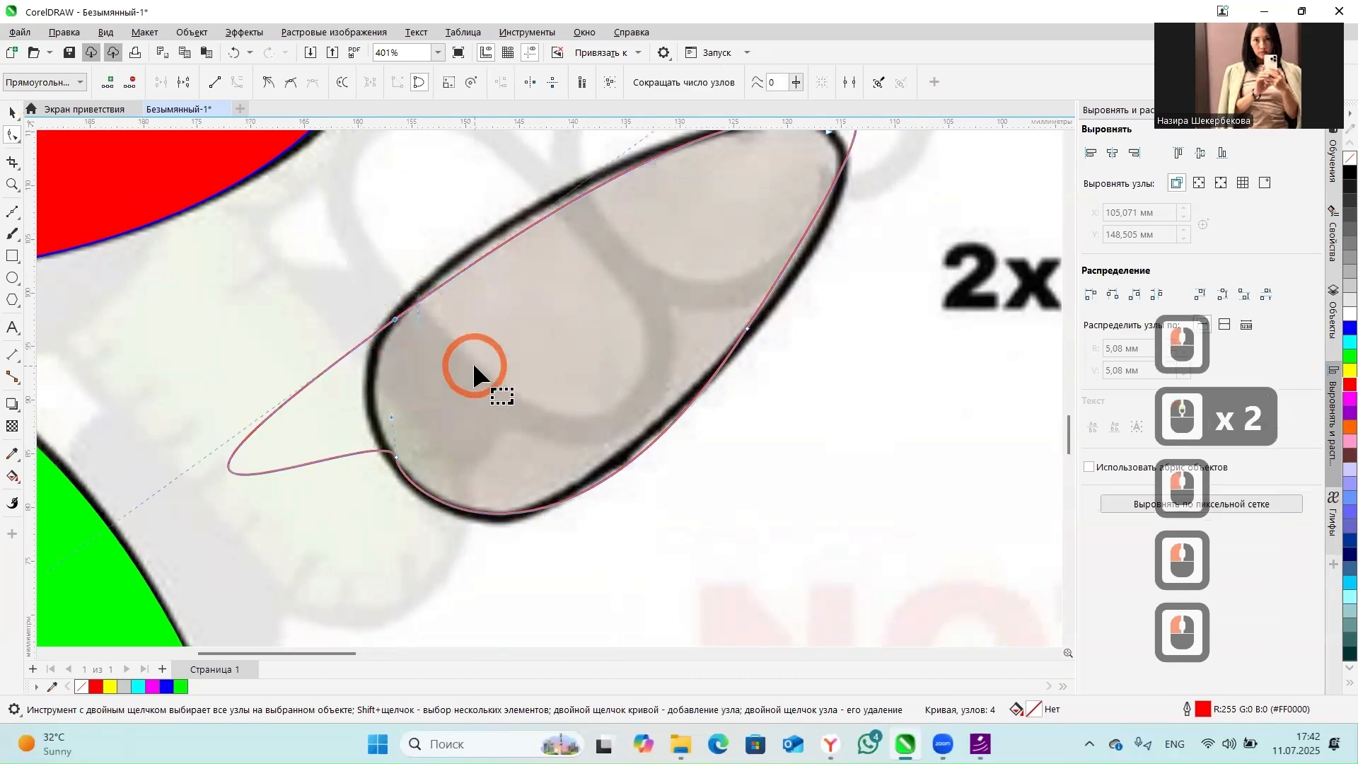
pyautogui.scroll(-2, 438, 309)
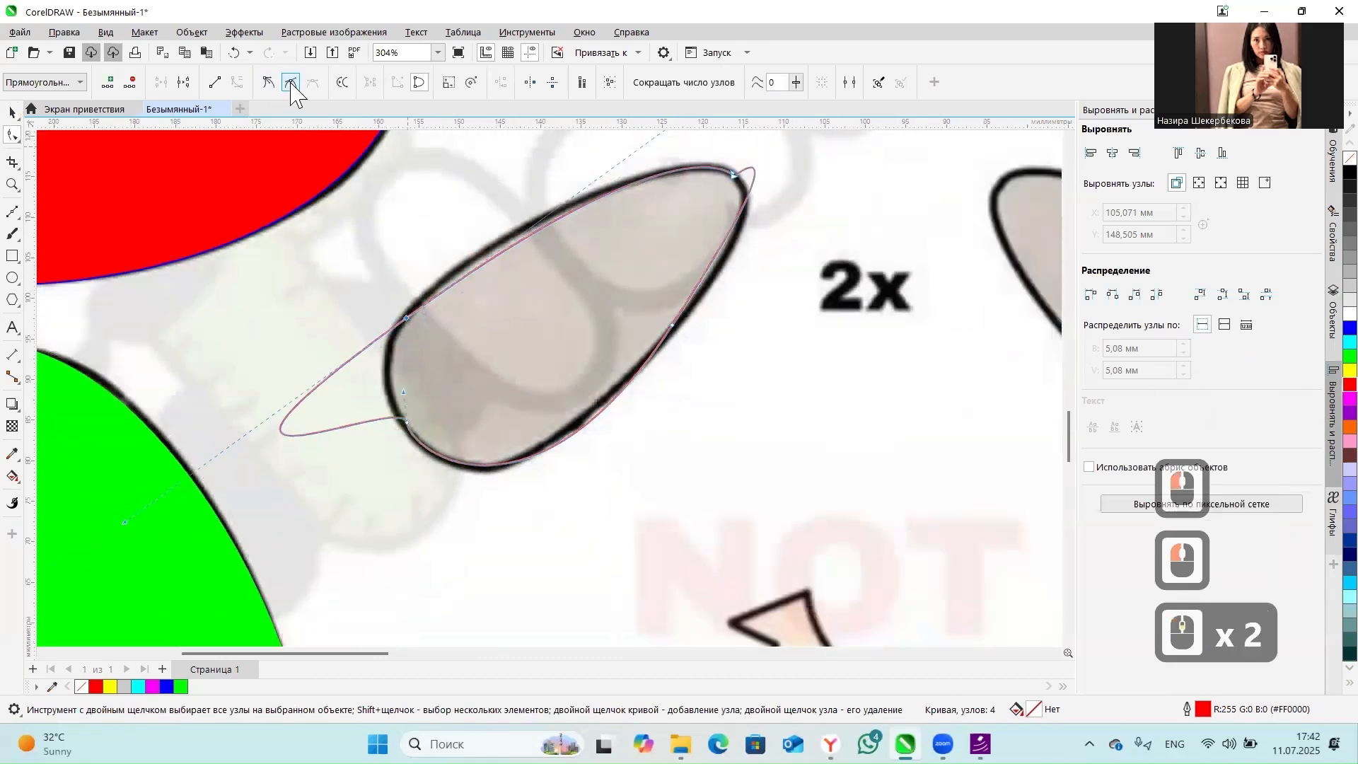
pyautogui.click(210, 528)
pyautogui.moveTo(185, 497); pyautogui.dragTo(371, 342)
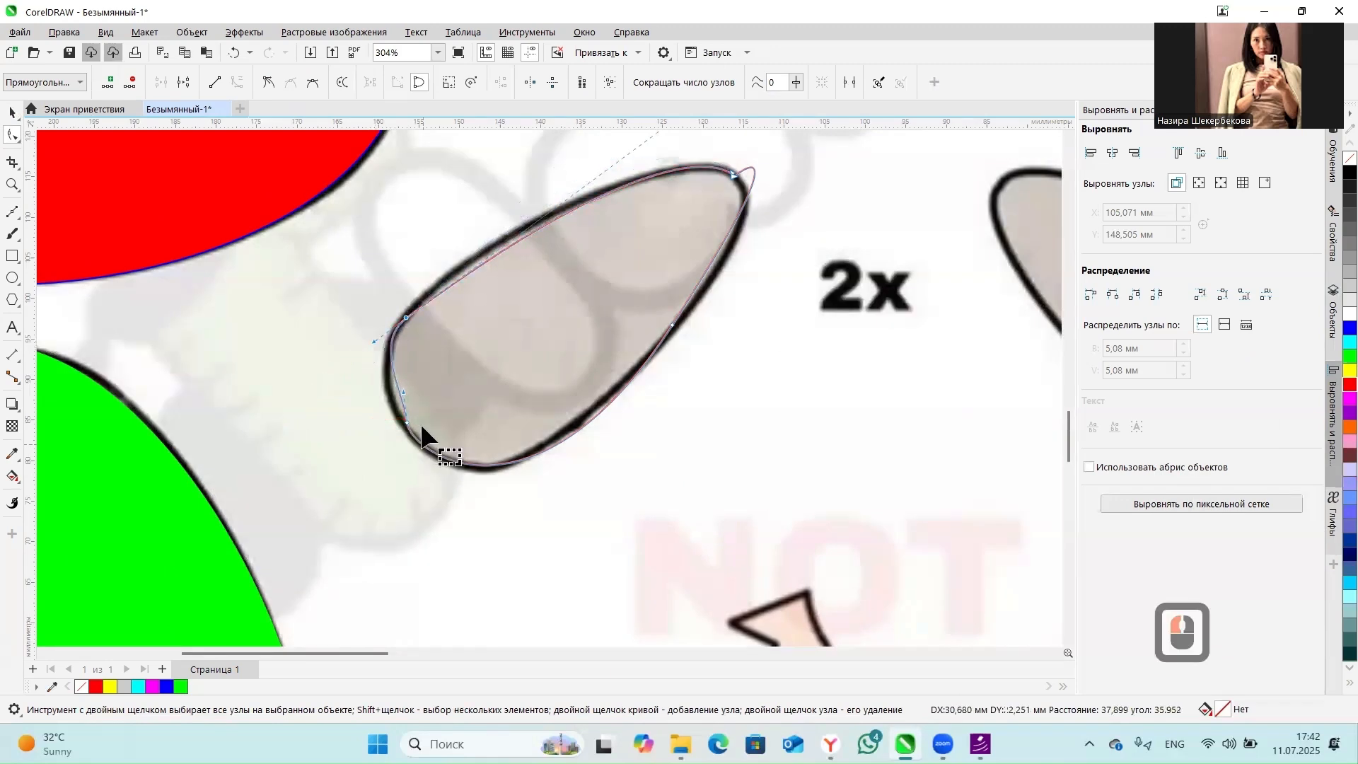
pyautogui.moveTo(402, 391); pyautogui.dragTo(404, 430)
pyautogui.moveTo(672, 327); pyautogui.dragTo(663, 341)
# Adjust the node and handles at the arm's narrow tip to follow the rounded black outline
pyautogui.moveTo(730, 160); pyautogui.dragTo(745, 186)
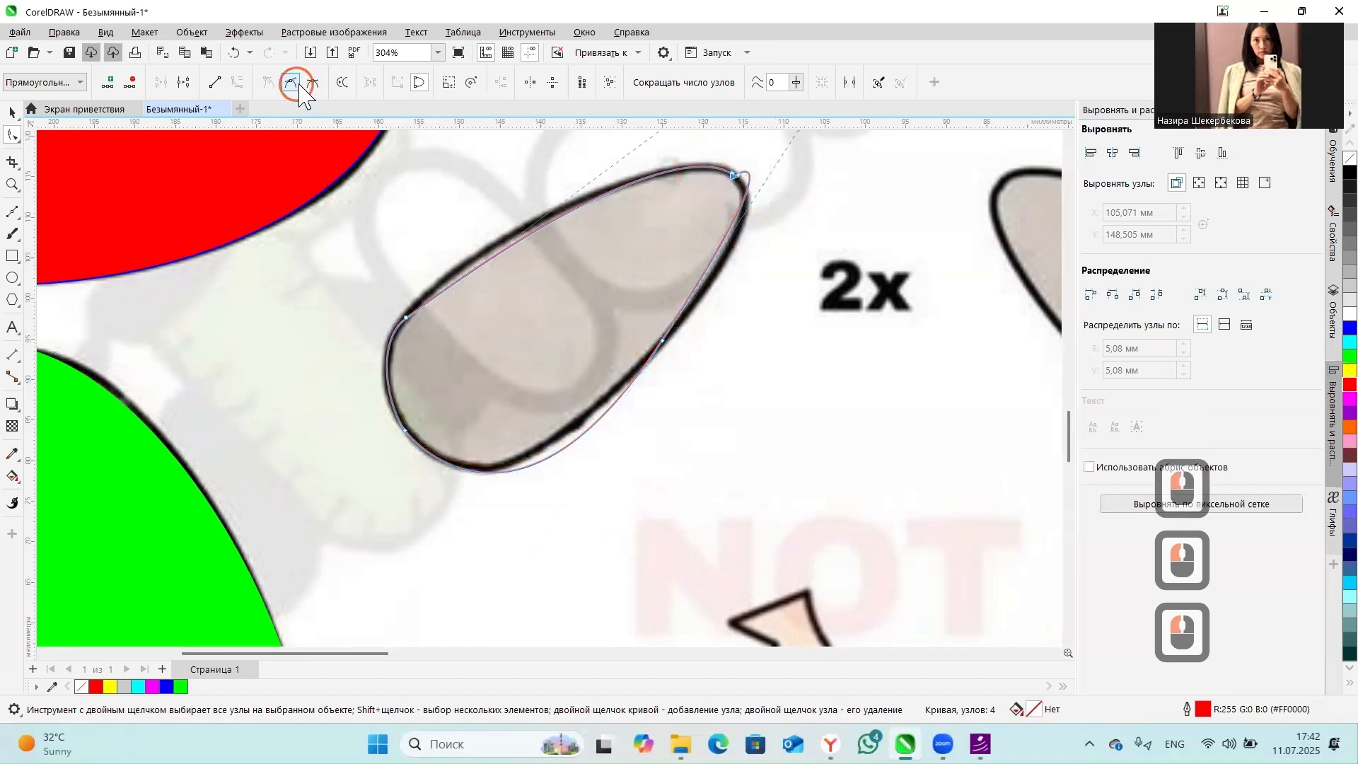
pyautogui.click(295, 83)
pyautogui.scroll(2, 754, 178)
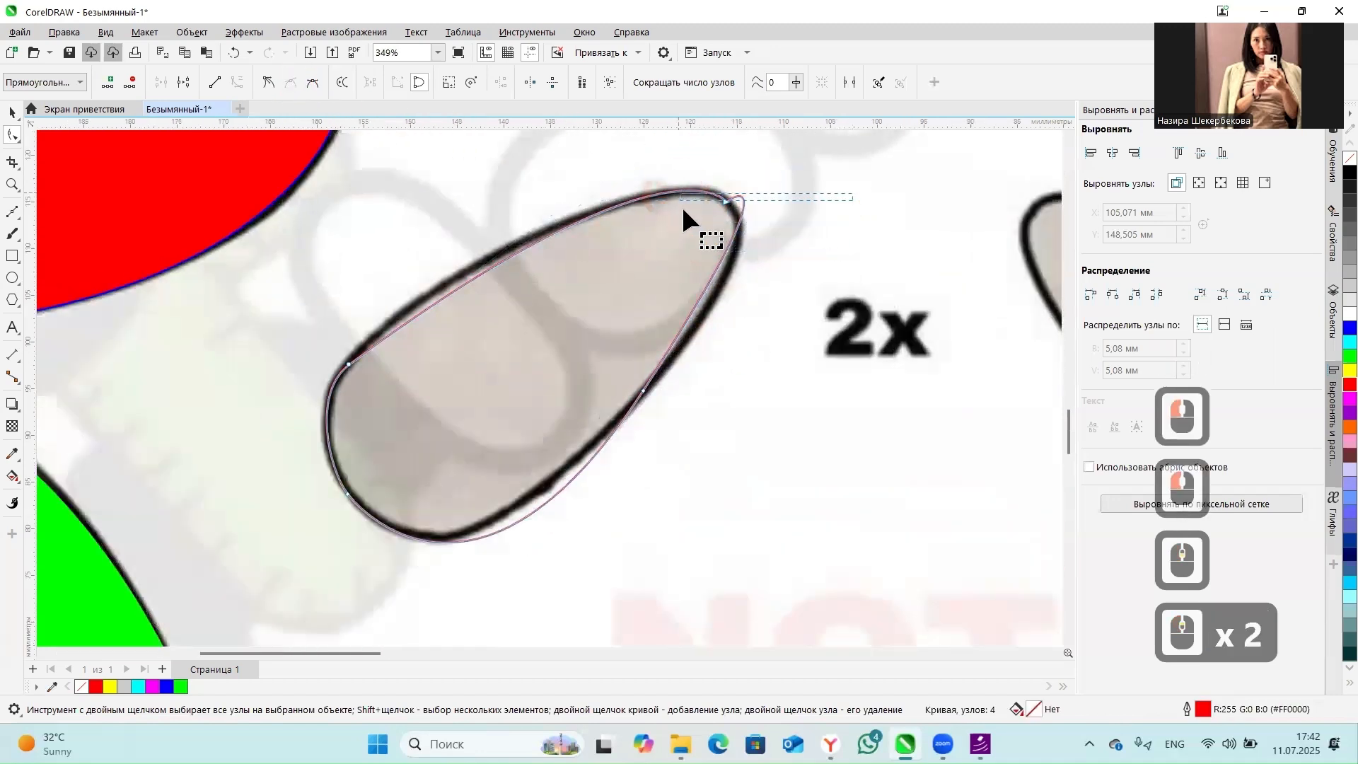
pyautogui.moveTo(682, 206); pyautogui.dragTo(739, 243)
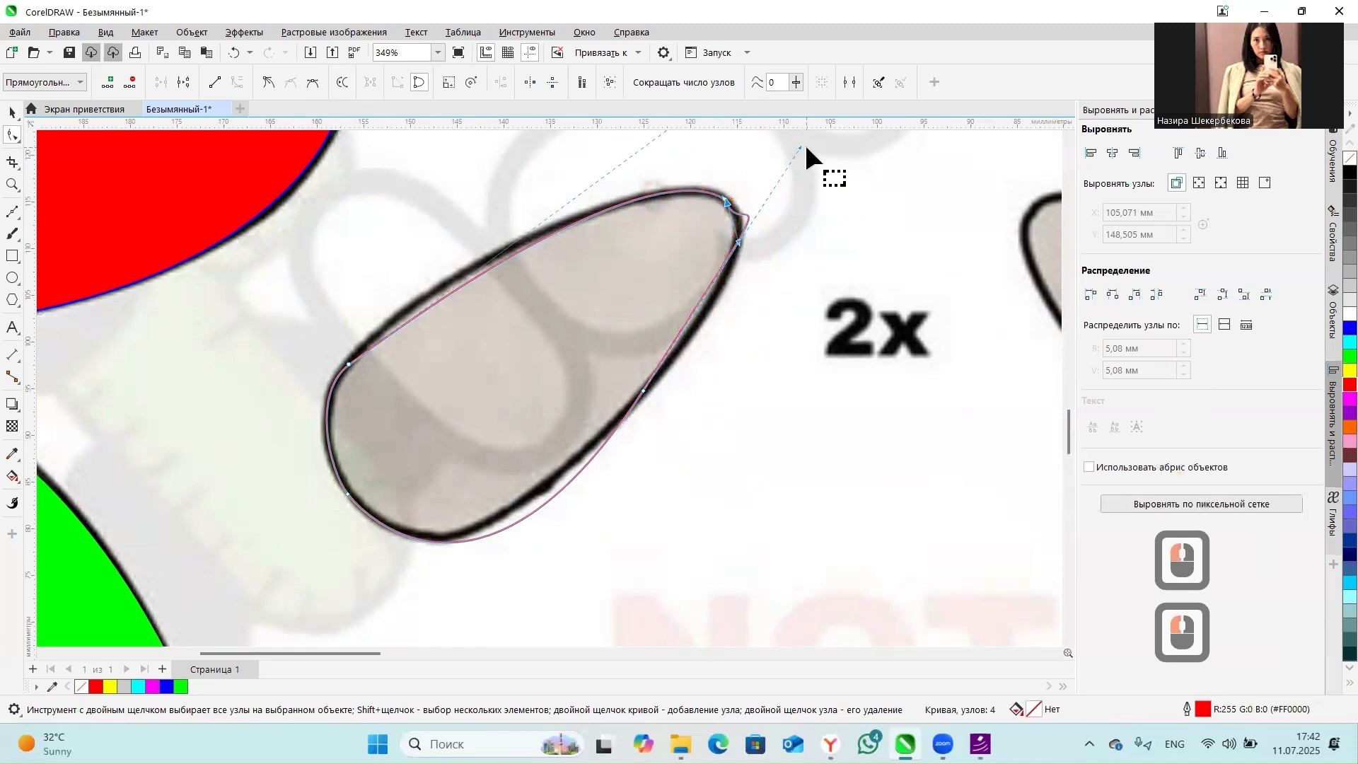
pyautogui.moveTo(801, 147); pyautogui.dragTo(758, 245)
pyautogui.moveTo(739, 244); pyautogui.dragTo(744, 218)
pyautogui.moveTo(727, 199); pyautogui.dragTo(727, 199)
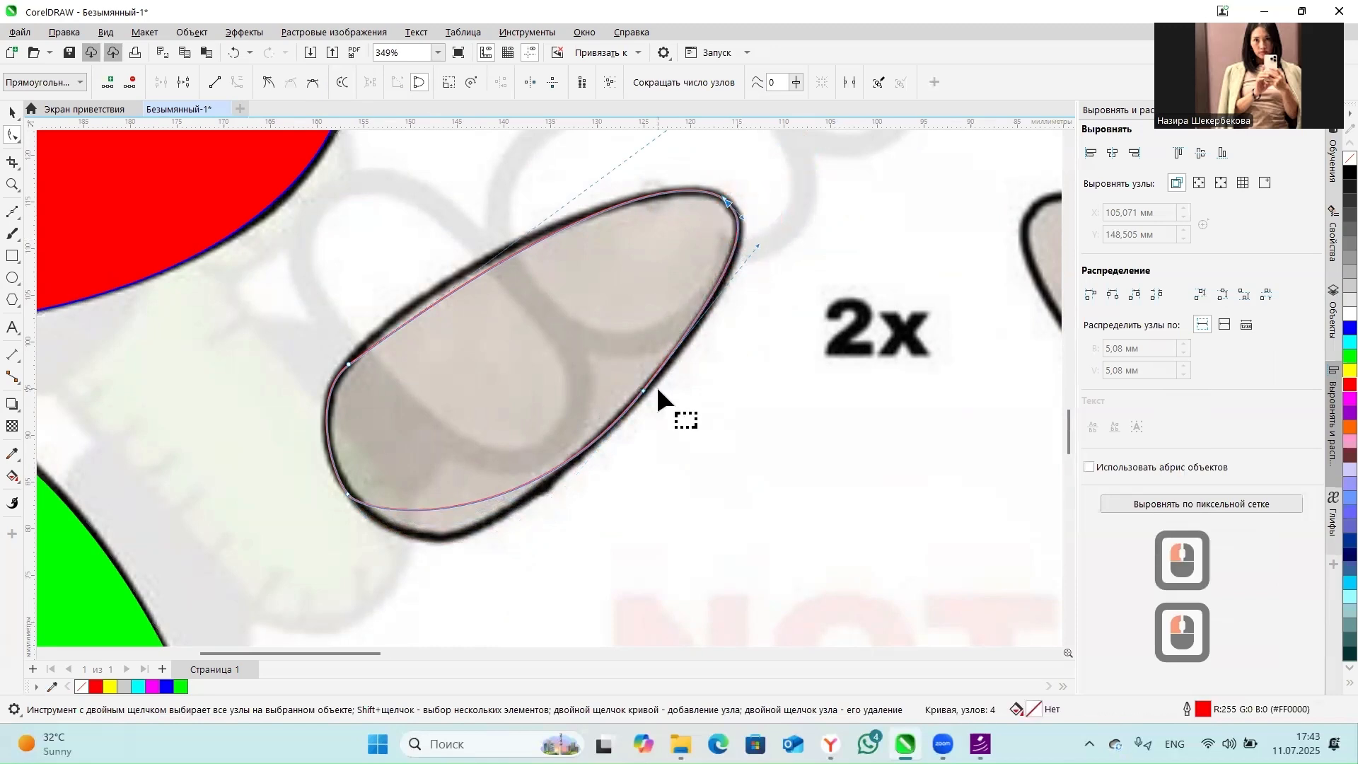
# Reshape the arm curve's lower and upper long edges with extra nodes to match the black outline
pyautogui.doubleClick(506, 493)
pyautogui.moveTo(478, 527); pyautogui.dragTo(354, 493)
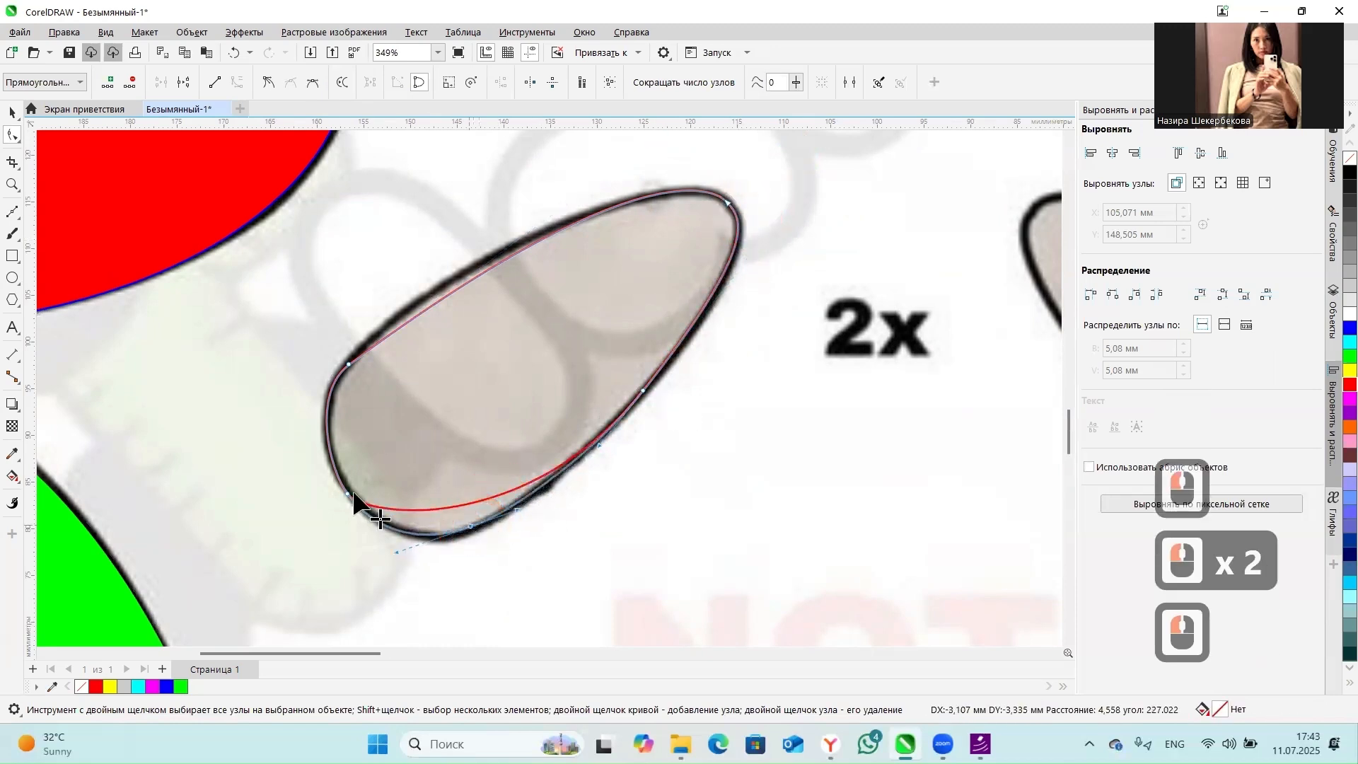
pyautogui.moveTo(470, 526); pyautogui.dragTo(471, 533)
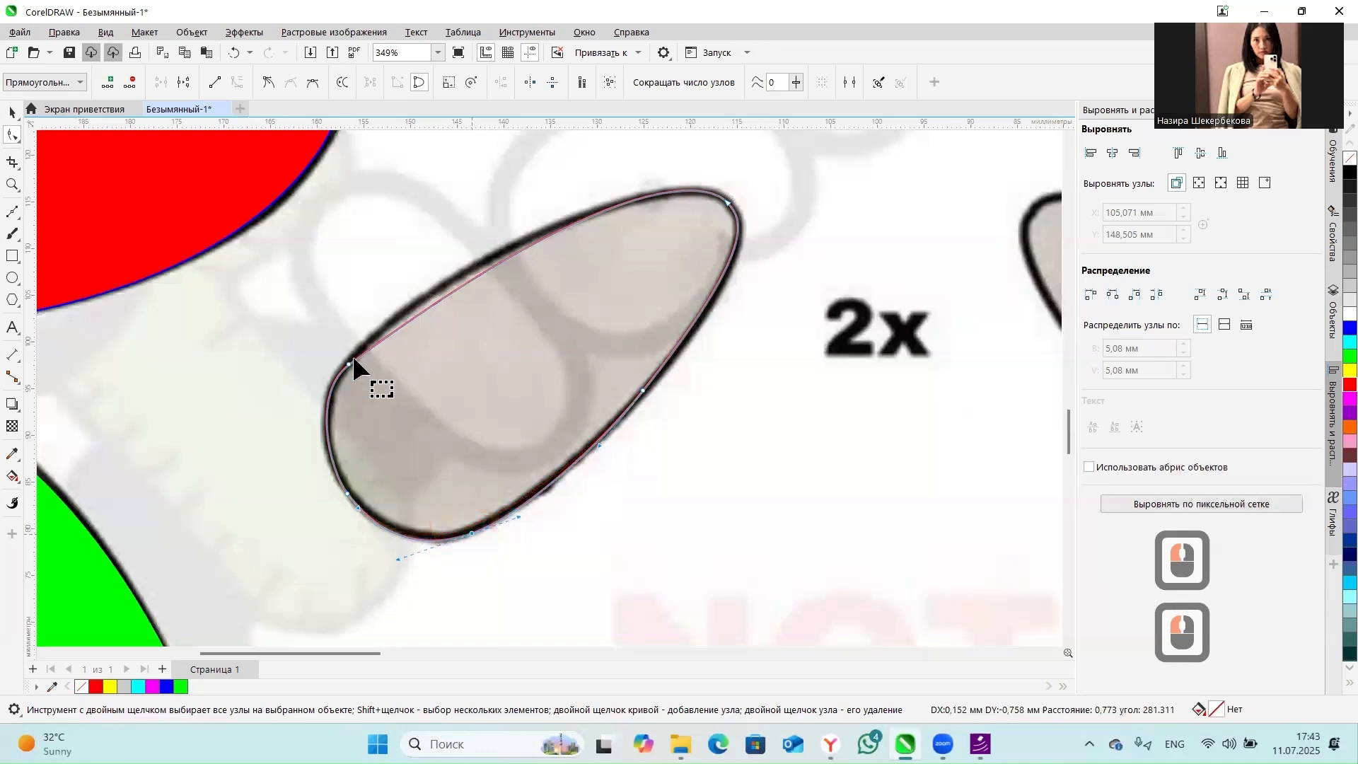
pyautogui.click(348, 364)
pyautogui.doubleClick(471, 279)
pyautogui.moveTo(355, 419); pyautogui.dragTo(368, 405)
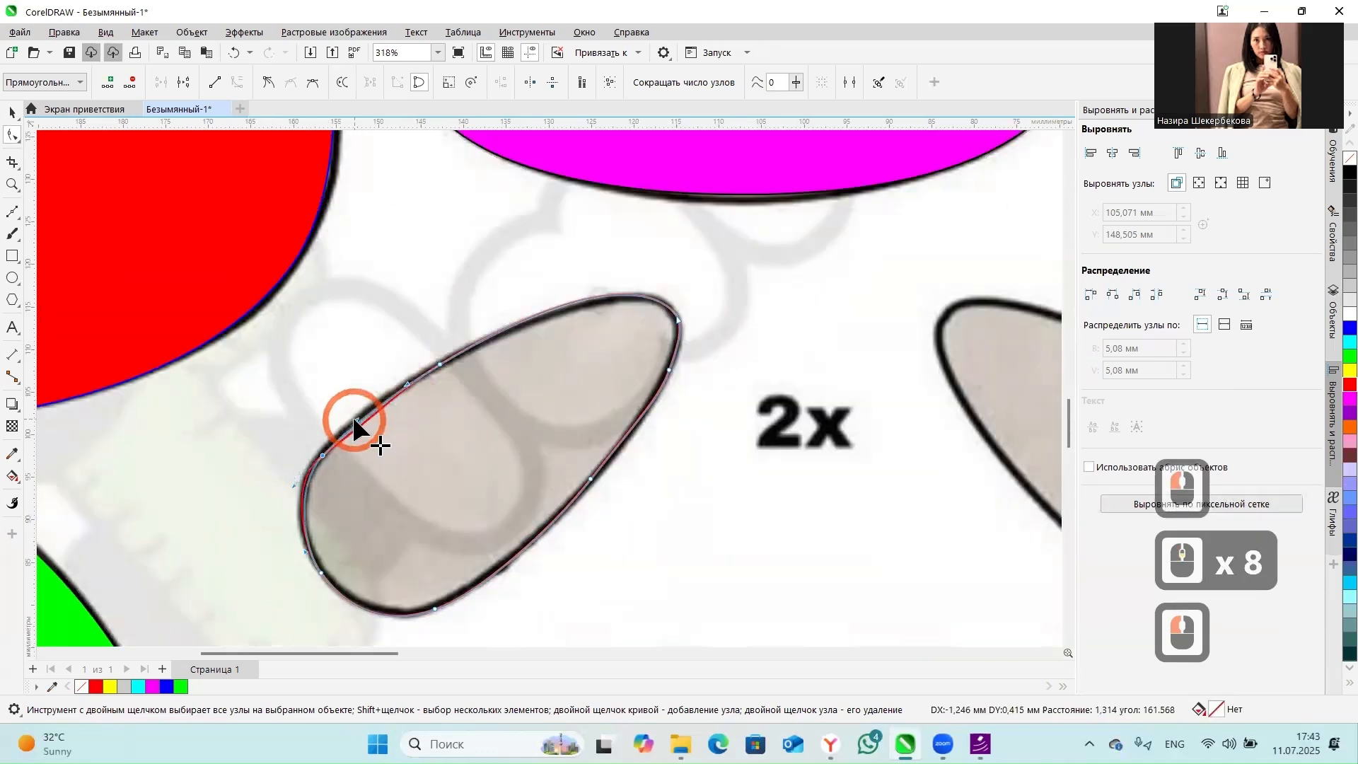
pyautogui.click(350, 311)
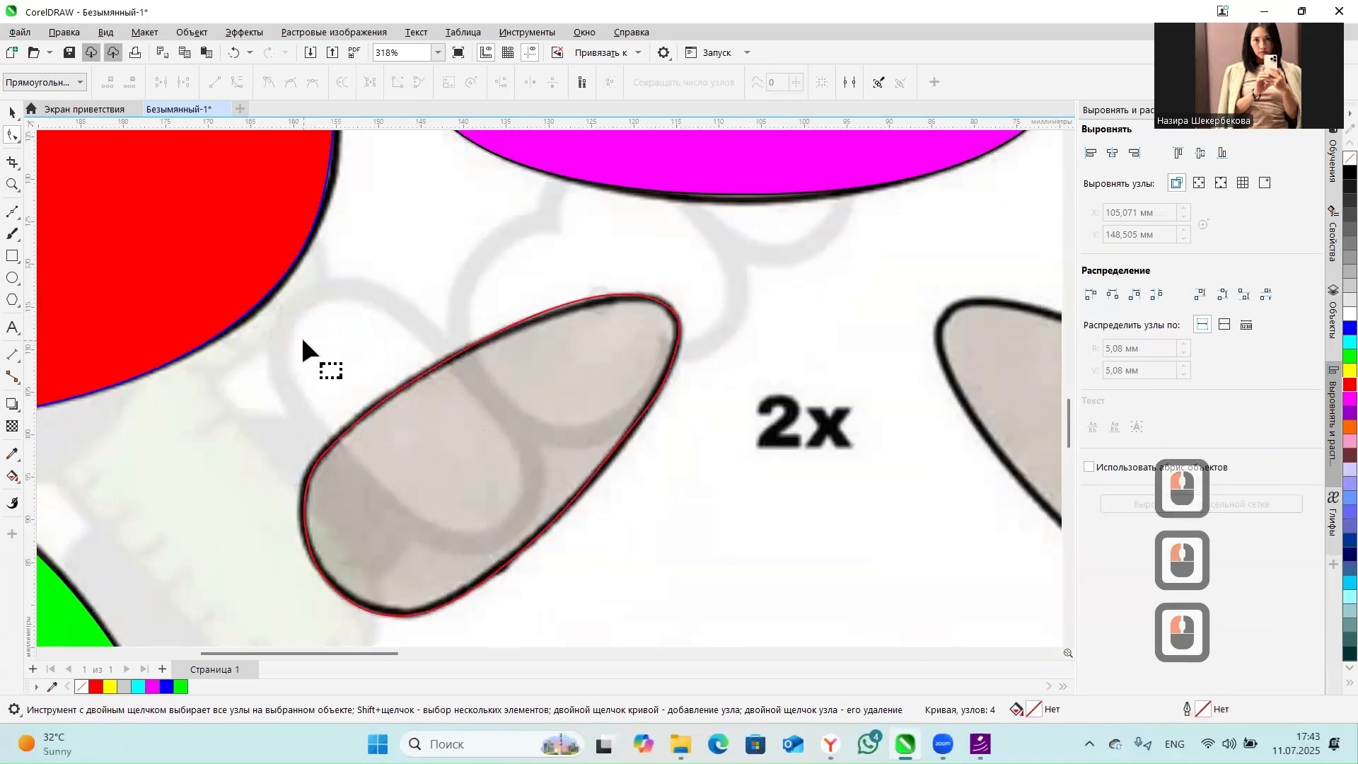
# Fill the finished left arm shape with red
pyautogui.click(5, 115)
pyautogui.click(860, 599)
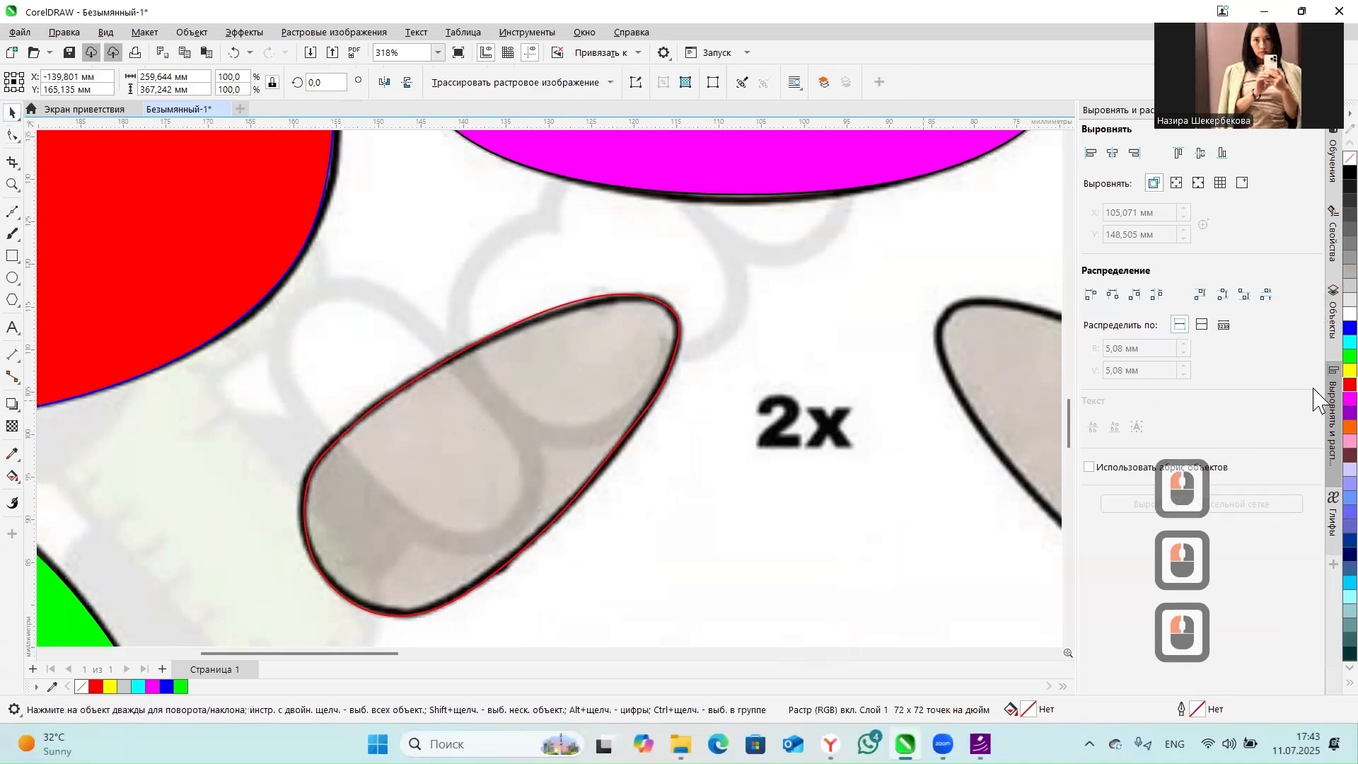
pyautogui.click(773, 467)
pyautogui.click(572, 475)
pyautogui.click(579, 438)
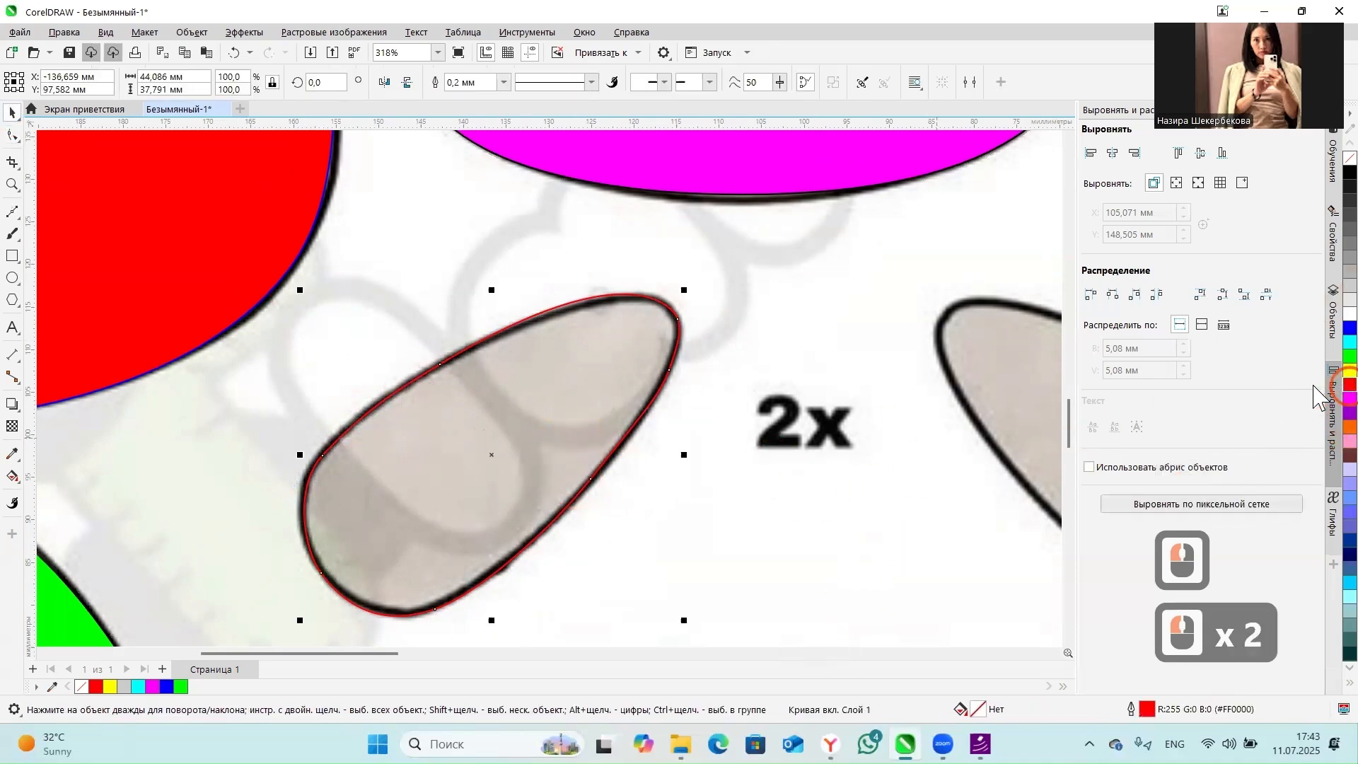
pyautogui.click(1348, 384)
# Copy the red arm, mirror the copy horizontally and place it over the right arm piece
pyautogui.scroll(-6, 502, 416)
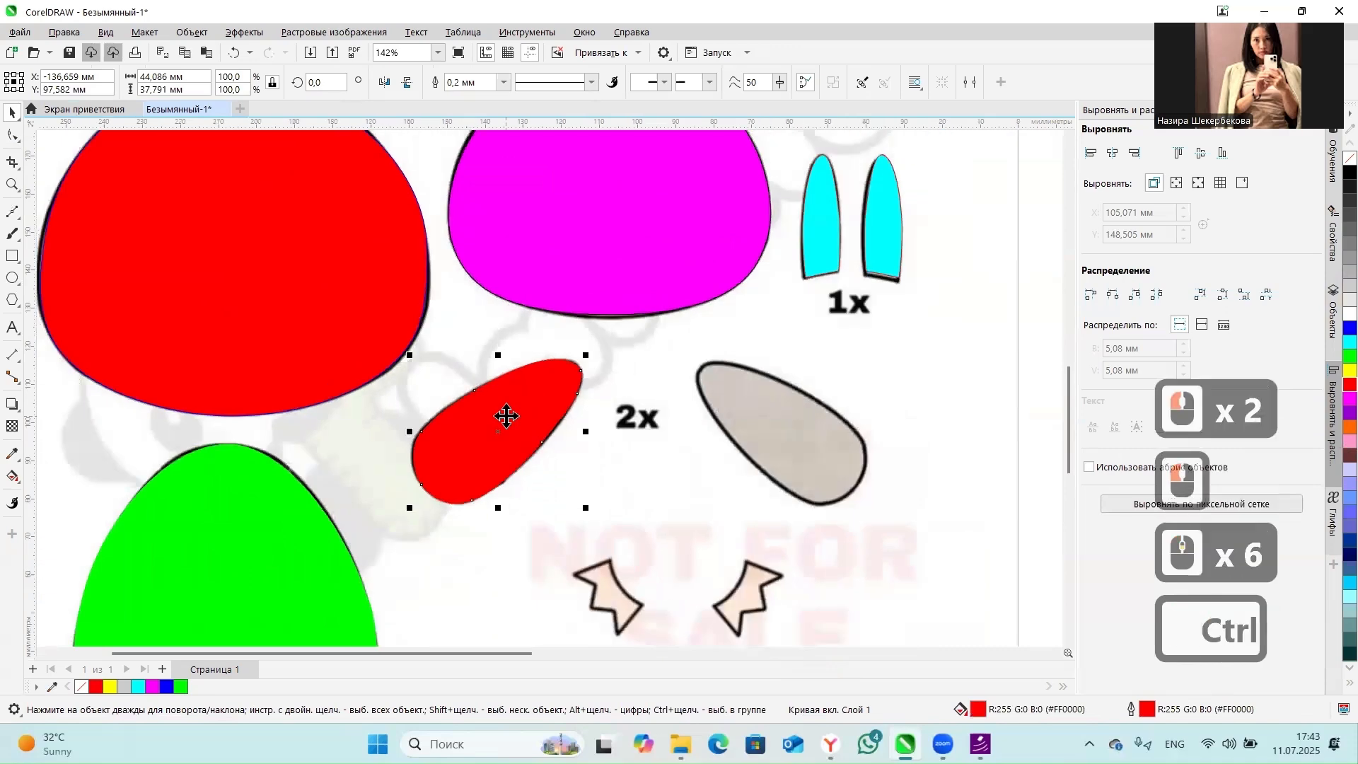
pyautogui.hotkey('ctrl', 'c')
pyautogui.hotkey('ctrl', 'v')
pyautogui.click(384, 82)
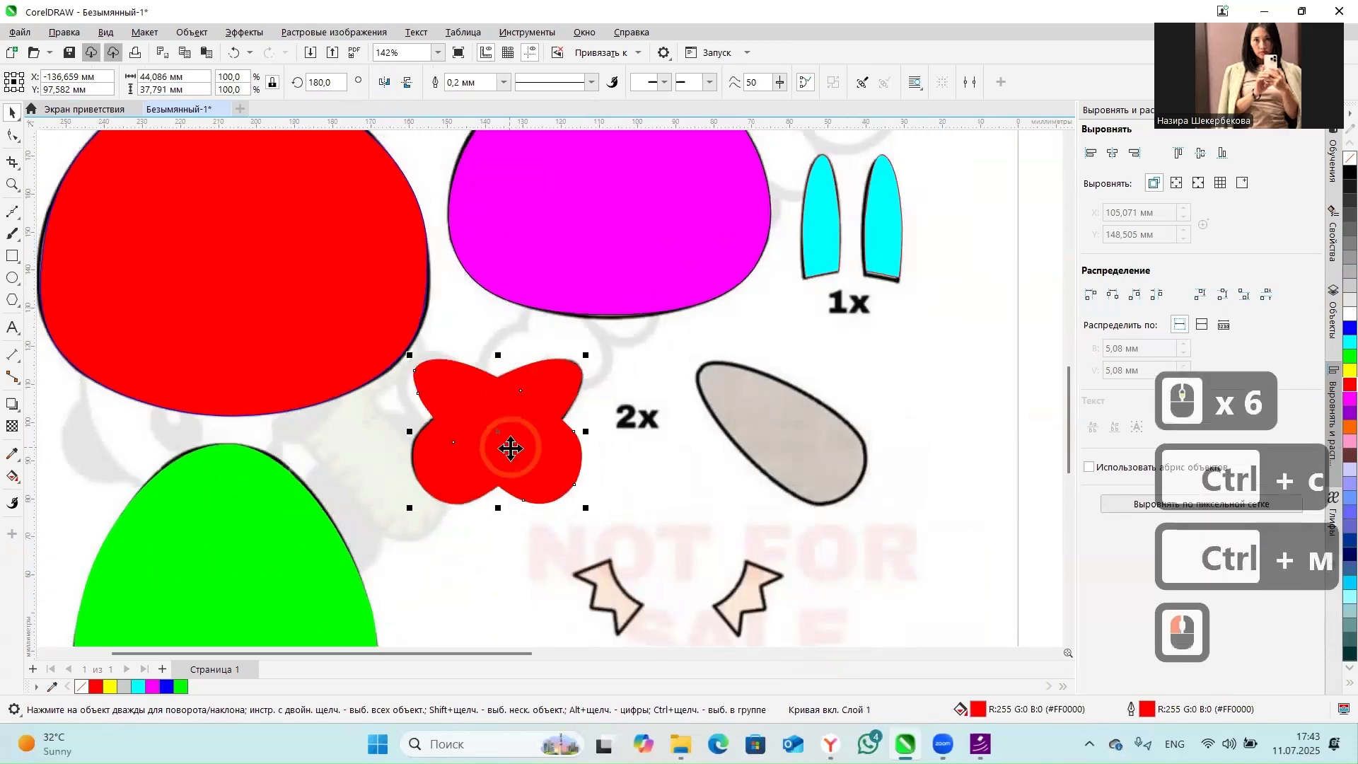
pyautogui.moveTo(511, 448); pyautogui.dragTo(795, 445)
pyautogui.scroll(-4, 470, 370)
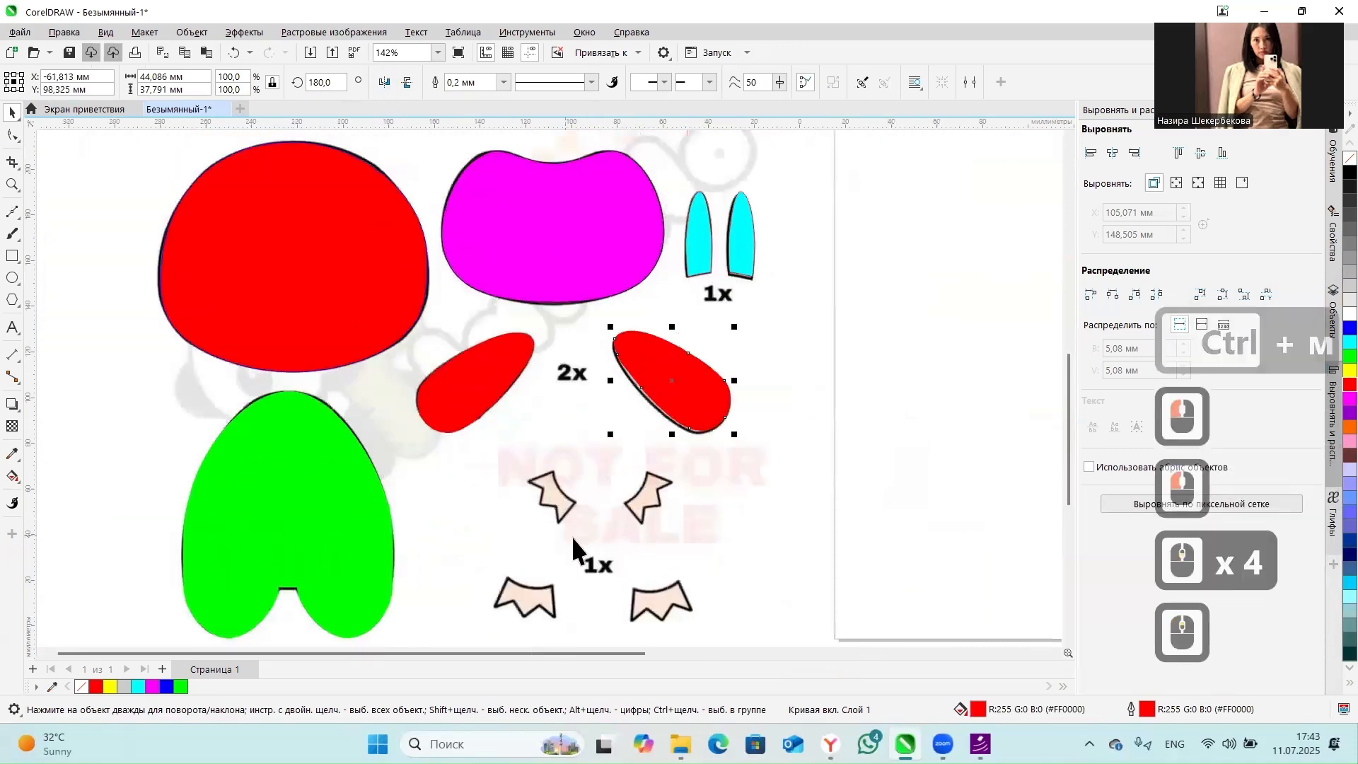
pyautogui.scroll(6, 573, 539)
pyautogui.scroll(-2, 606, 433)
pyautogui.scroll(5, 606, 597)
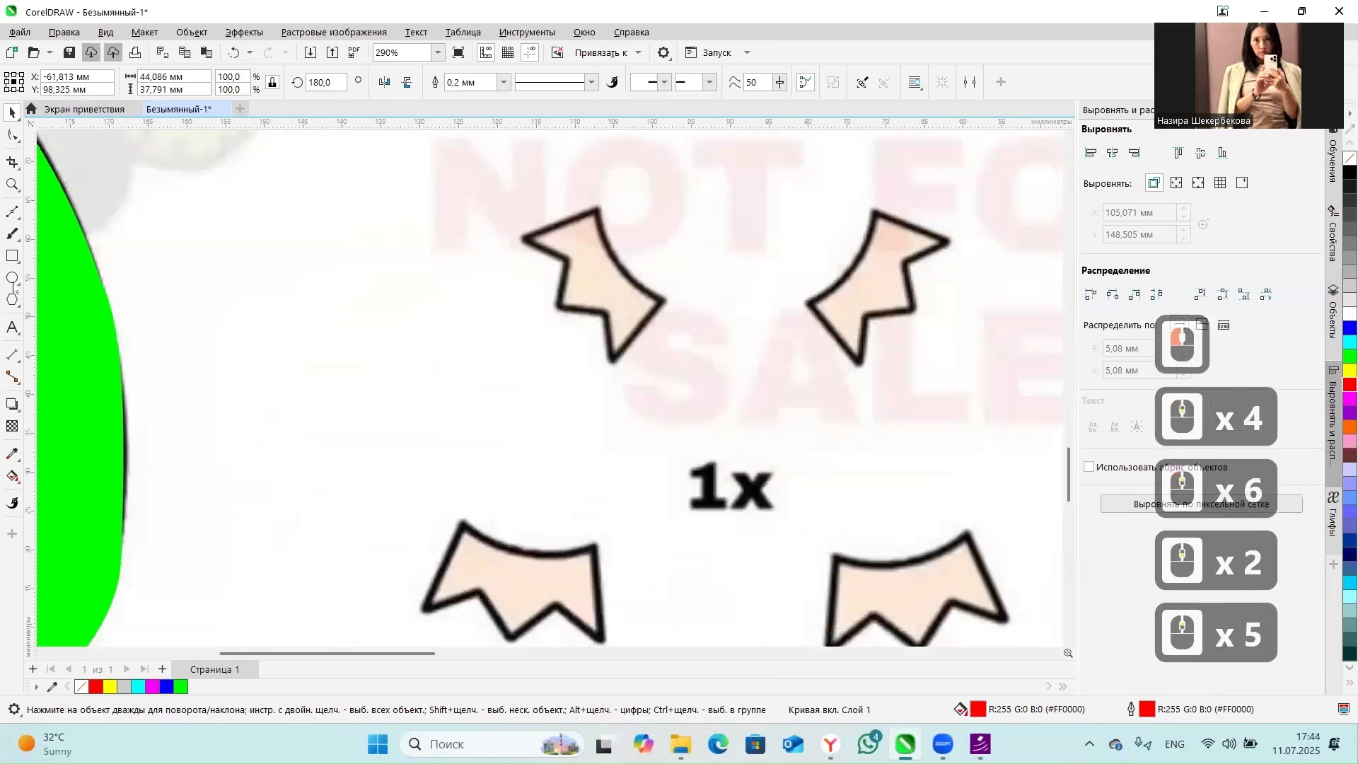
# Draw an ellipse about 31 × 28 mm whose lower arc follows the curved top edge of the lower-left claw piece
pyautogui.scroll(2, 448, 594)
pyautogui.moveTo(414, 253)
pyautogui.mouseDown()
pyautogui.moveTo(667, 555)
pyautogui.moveTo(734, 544)
pyautogui.mouseUp()
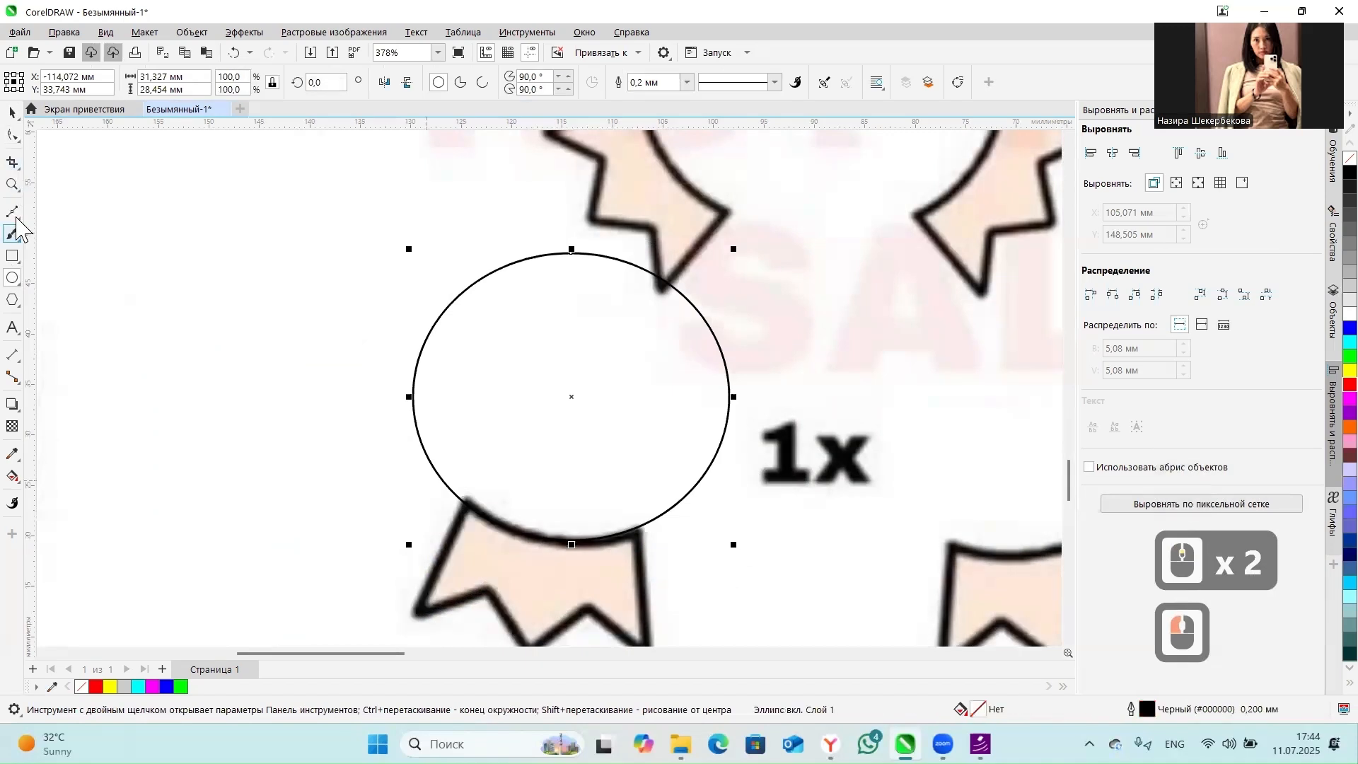
# Trace the straight sides and zigzag tips of the lower-left claw piece with connected line segments, crossing the ellipse at the end
pyautogui.click(19, 225)
pyautogui.click(64, 228)
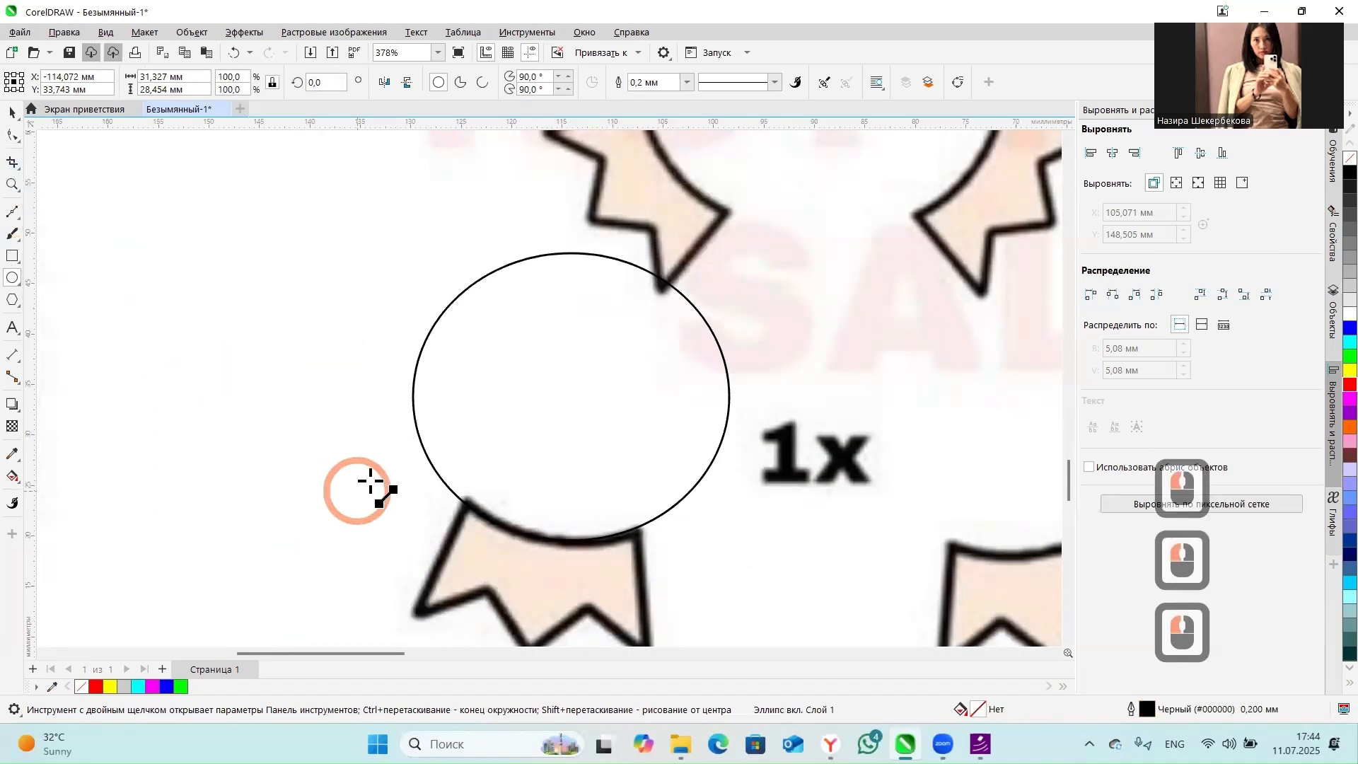
pyautogui.moveTo(467, 502)
pyautogui.mouseDown()
pyautogui.moveTo(439, 606)
pyautogui.moveTo(412, 618)
pyautogui.moveTo(470, 615)
pyautogui.moveTo(485, 587)
pyautogui.mouseUp()
pyautogui.scroll(-2, 485, 587)
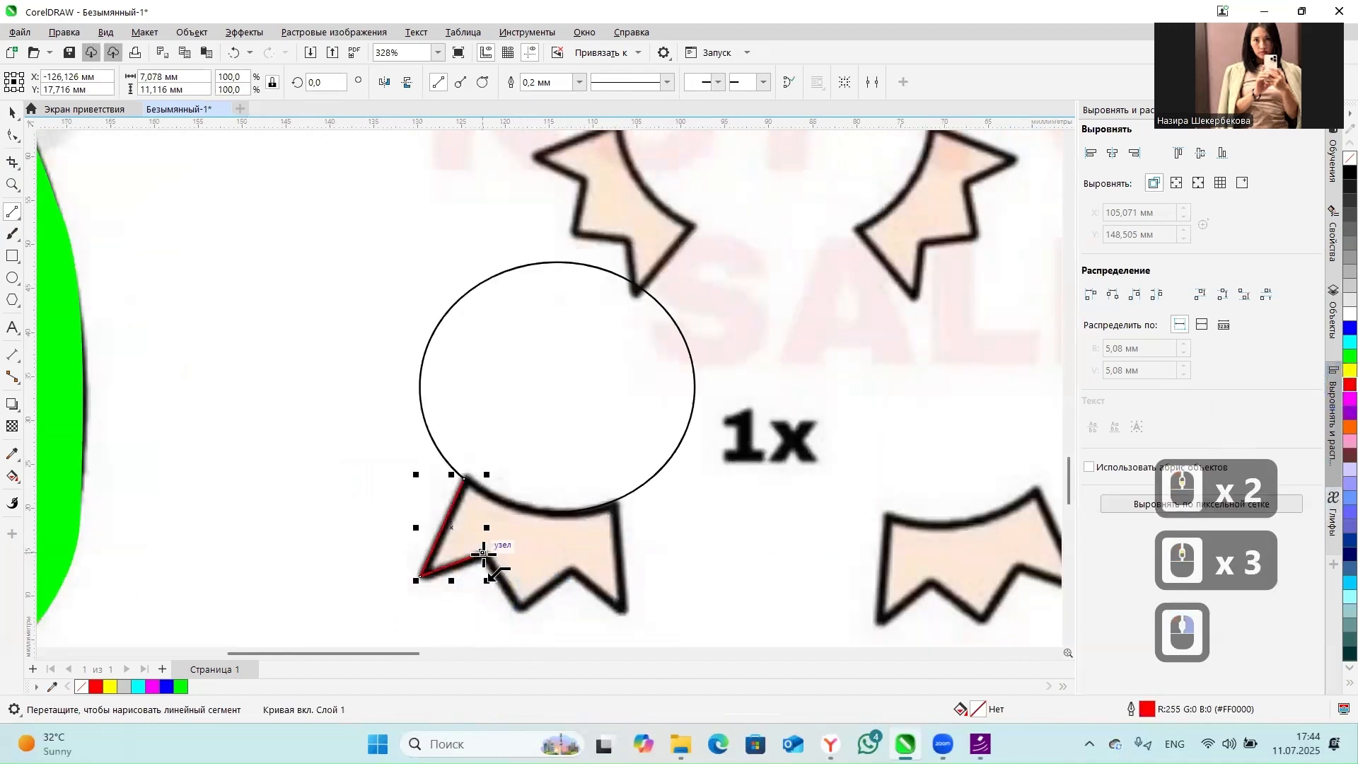
pyautogui.moveTo(483, 553); pyautogui.dragTo(519, 613)
pyautogui.moveTo(518, 613)
pyautogui.mouseDown()
pyautogui.moveTo(571, 568)
pyautogui.moveTo(617, 609)
pyautogui.mouseUp()
pyautogui.moveTo(618, 608); pyautogui.dragTo(615, 488)
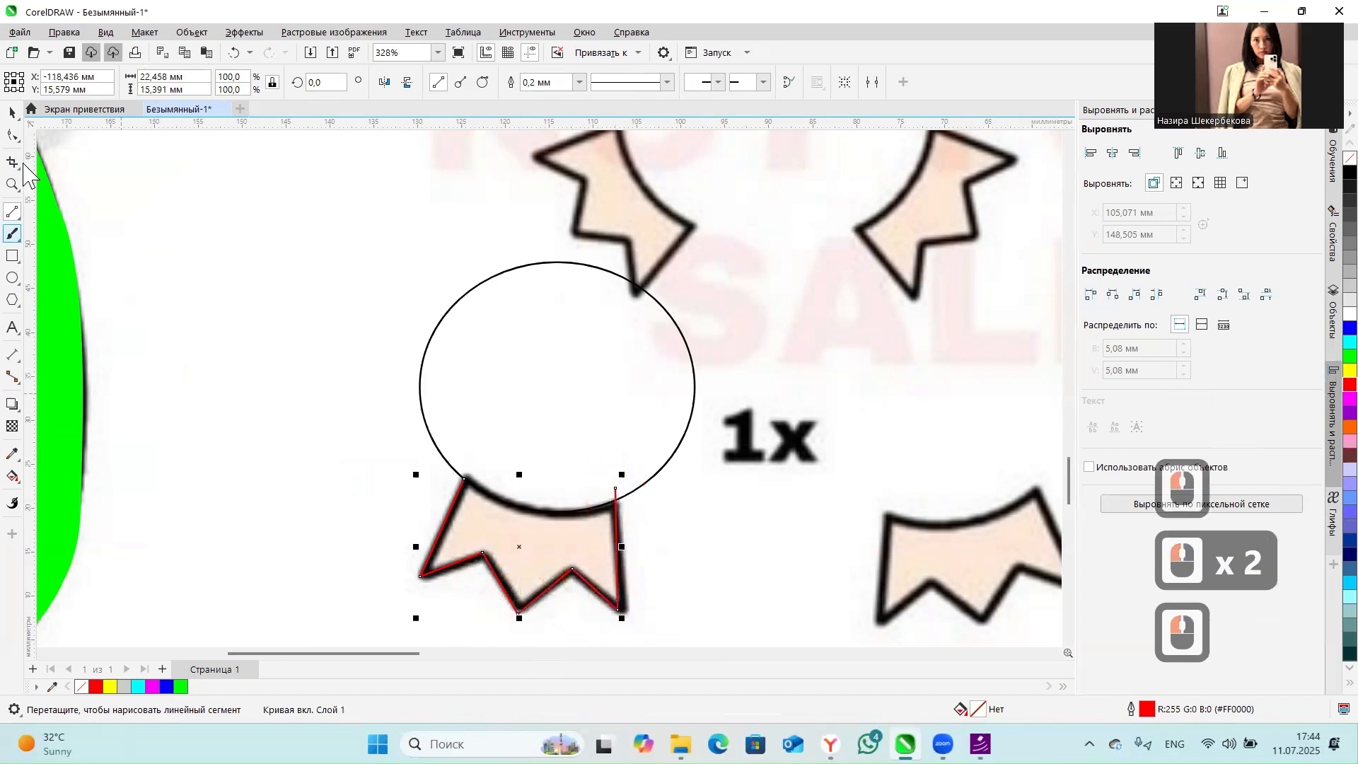
# Select the helper ellipse above the claw and colour its outline yellow
pyautogui.click(11, 115)
pyautogui.click(587, 404)
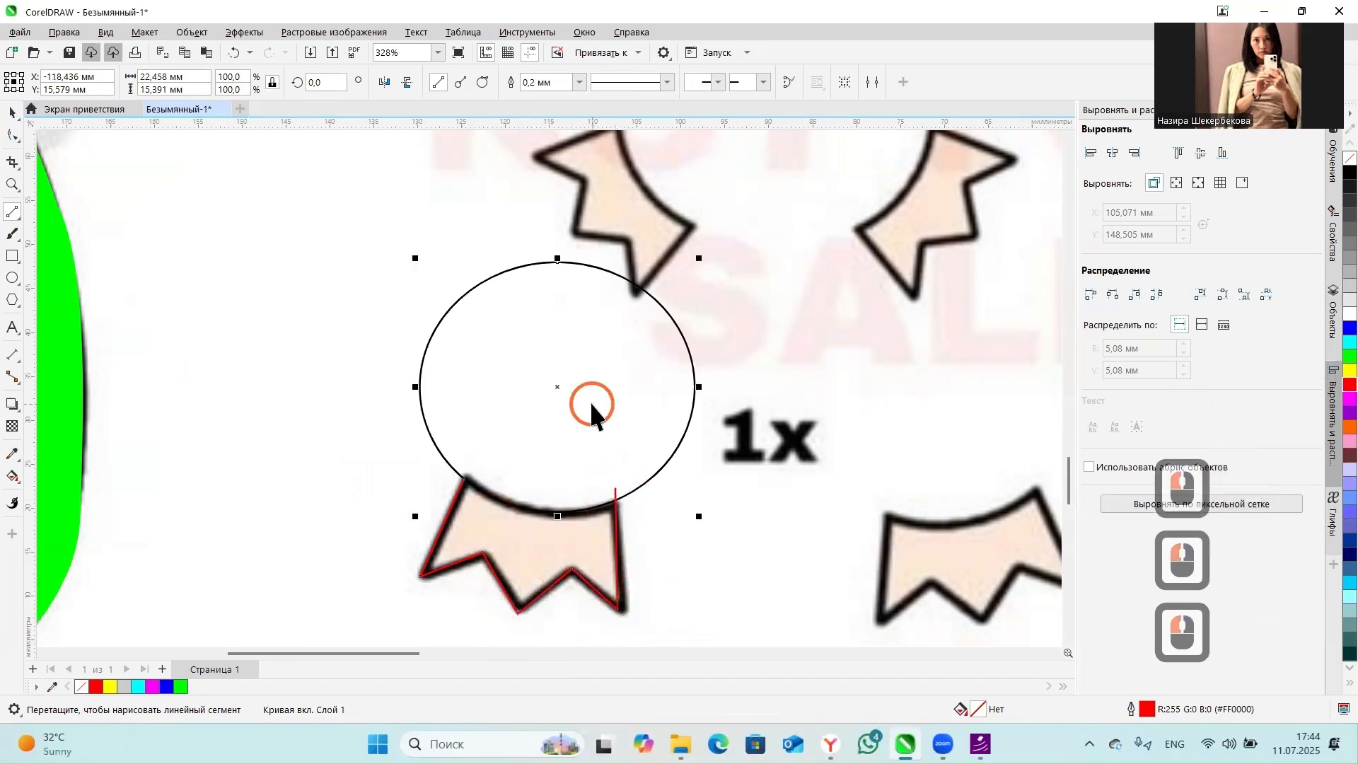
pyautogui.scroll(2, 516, 582)
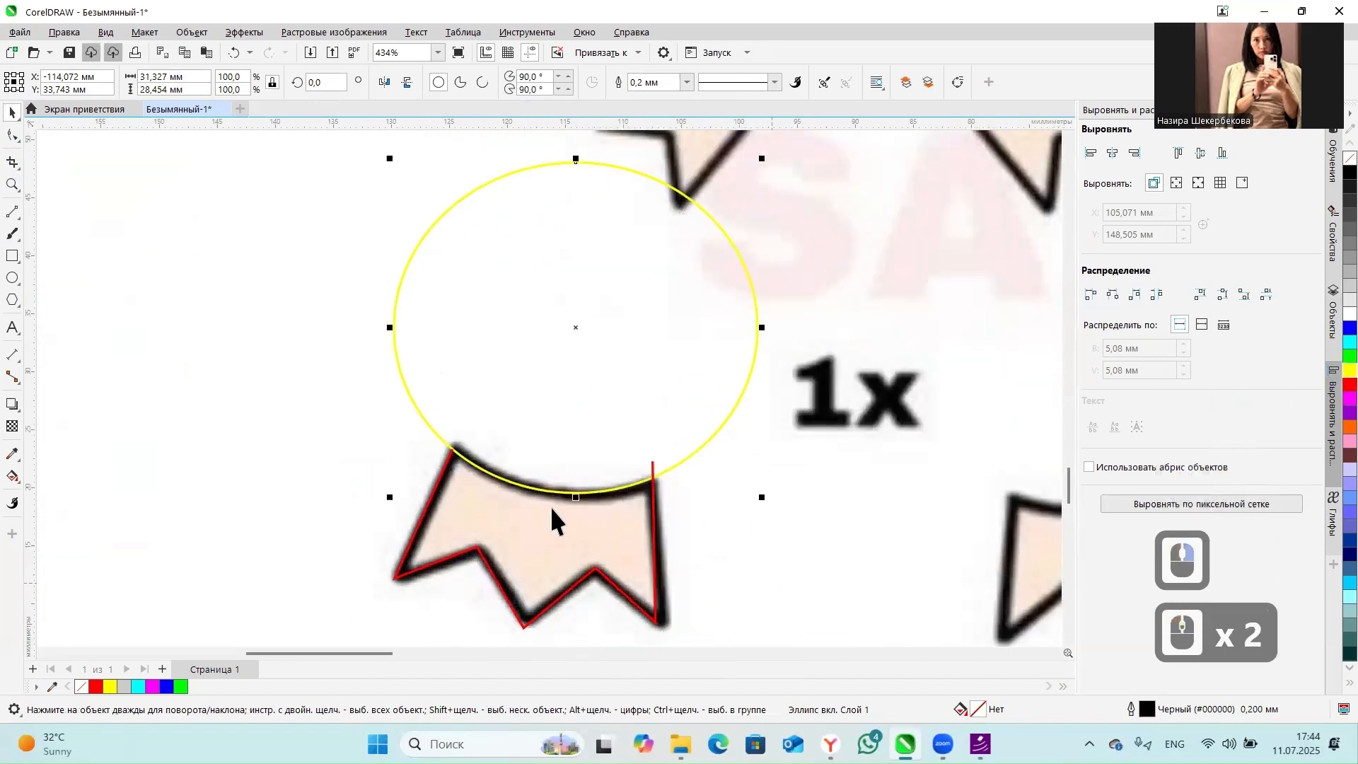
# Use Smart Fill on the area enclosed by the ellipse arc and the red lines to create a closed claw shape
pyautogui.click(19, 481)
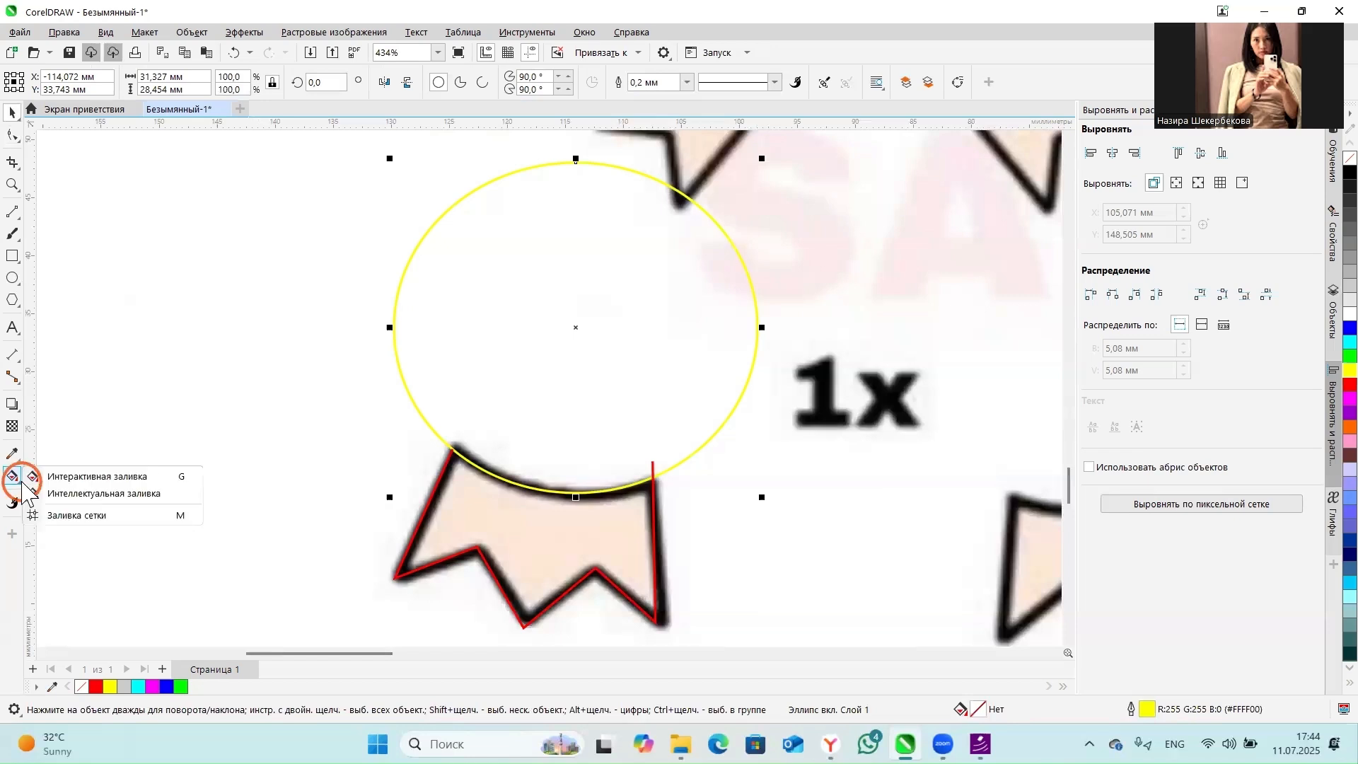
pyautogui.click(66, 493)
pyautogui.doubleClick(476, 534)
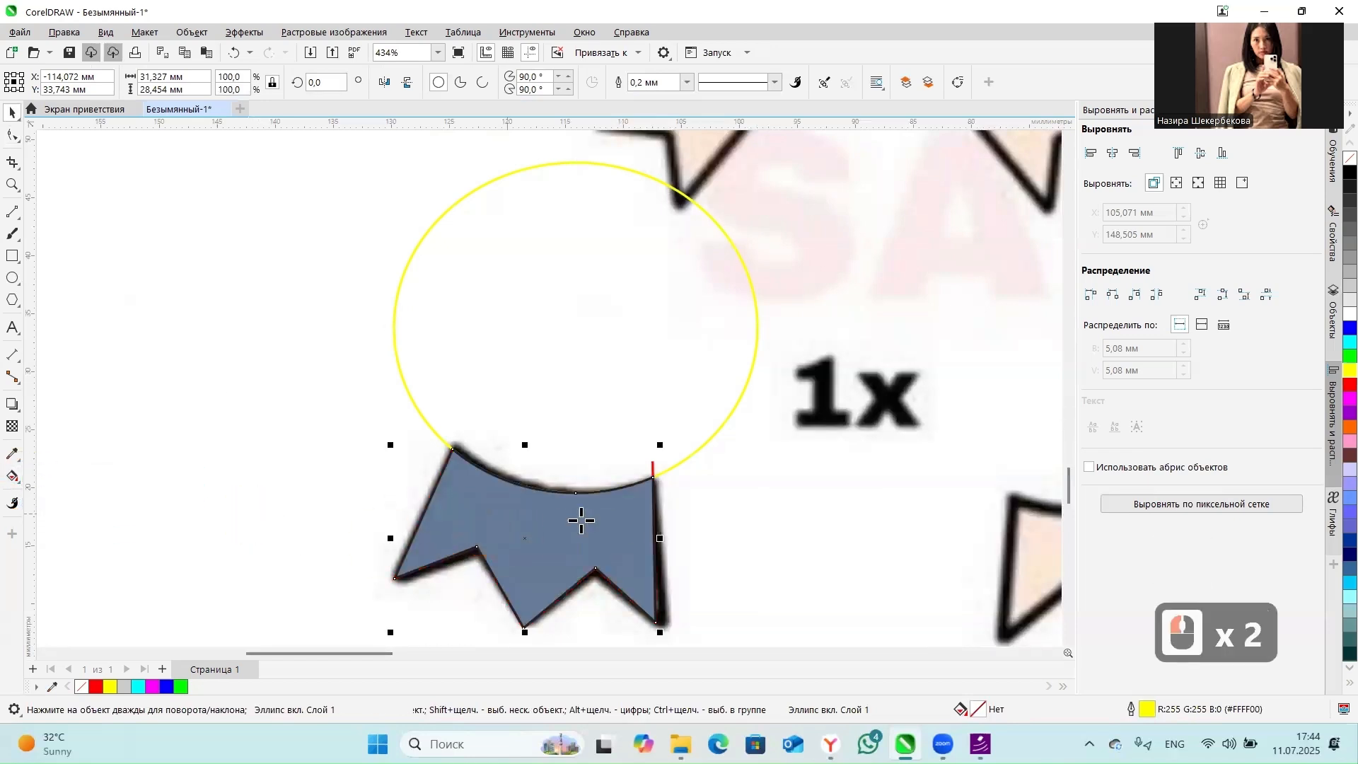
pyautogui.click(561, 582)
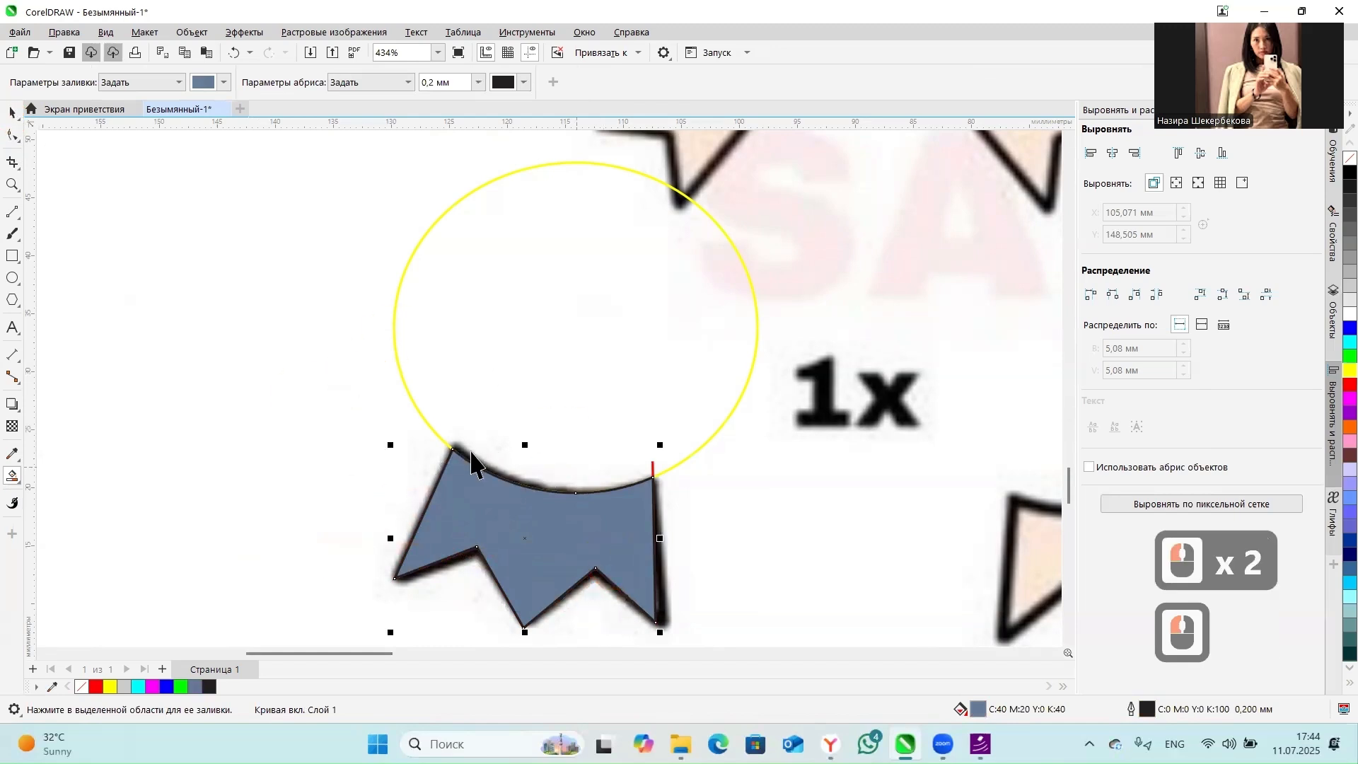
pyautogui.press('space')
# Move the filled claw shape into the gap between the two lower claw pieces
pyautogui.scroll(7, 453, 453)
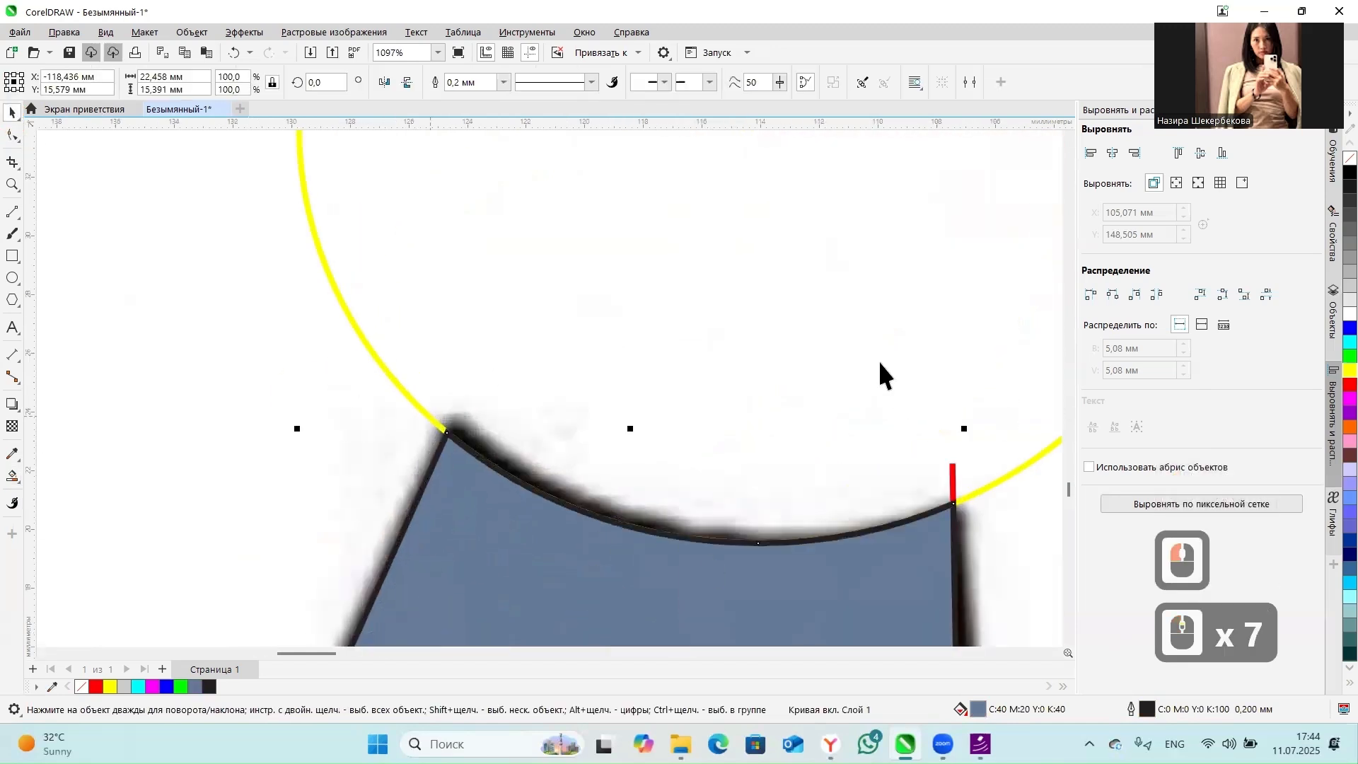
pyautogui.scroll(-7, 472, 385)
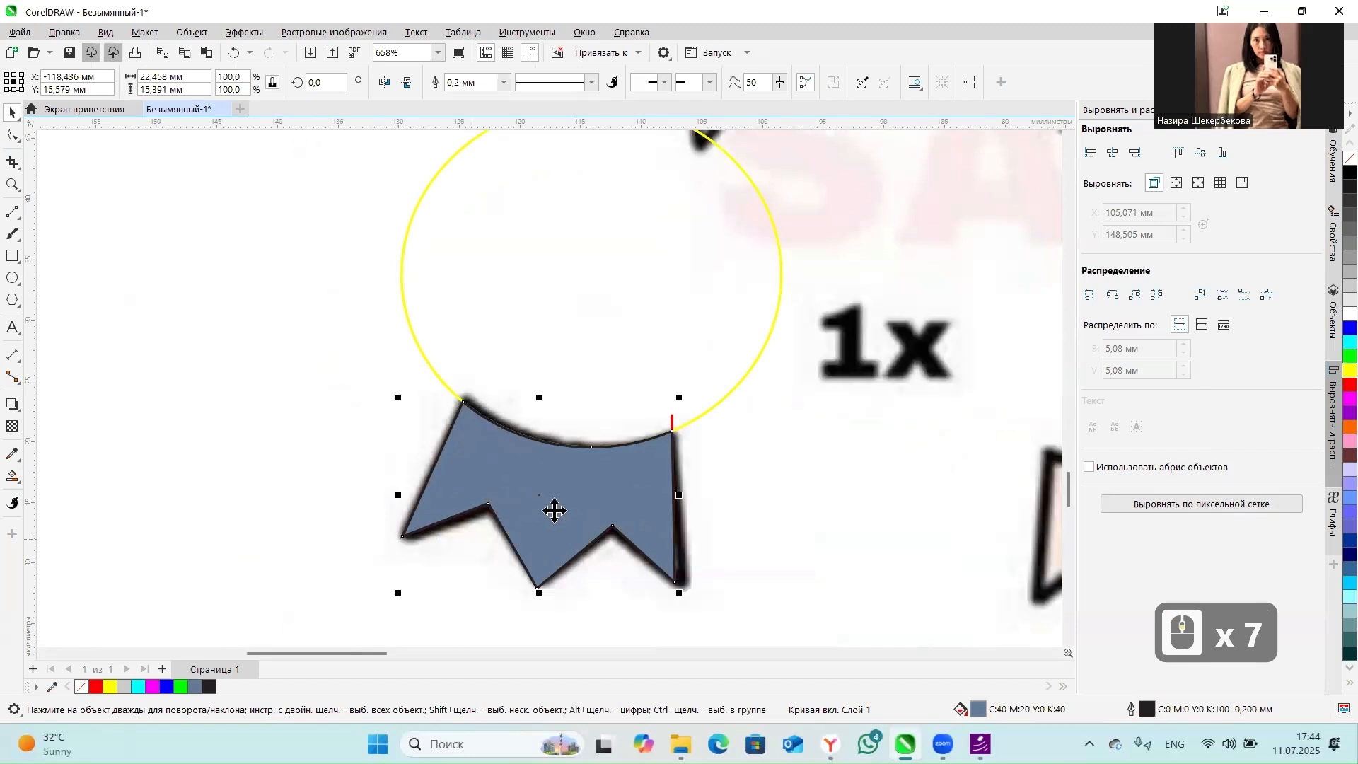
pyautogui.moveTo(554, 510); pyautogui.dragTo(876, 500)
pyautogui.scroll(-7, 286, 486)
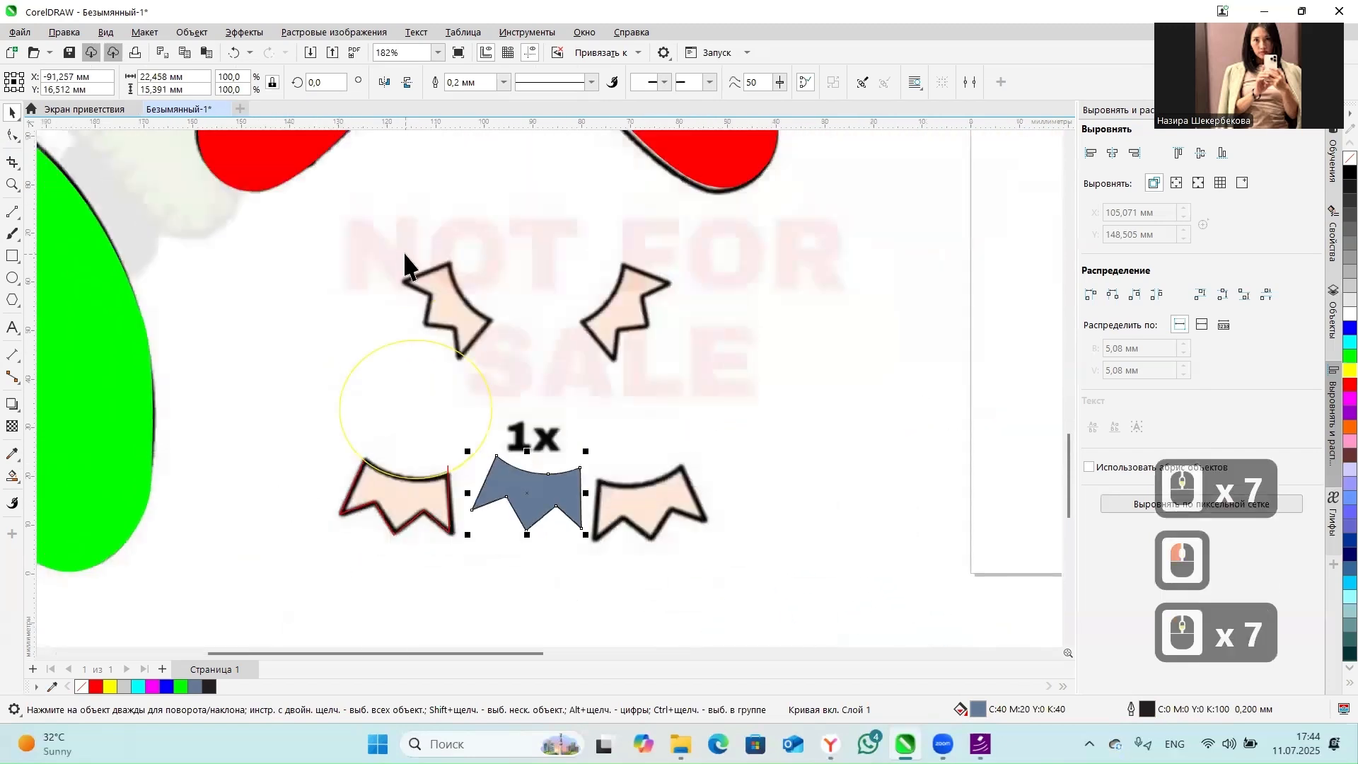
# Copy the filled claw, mirror the copy horizontally and place it over the lower-right claw piece
pyautogui.hotkey('ctrl', 'c')
pyautogui.hotkey('ctrl', 'm')
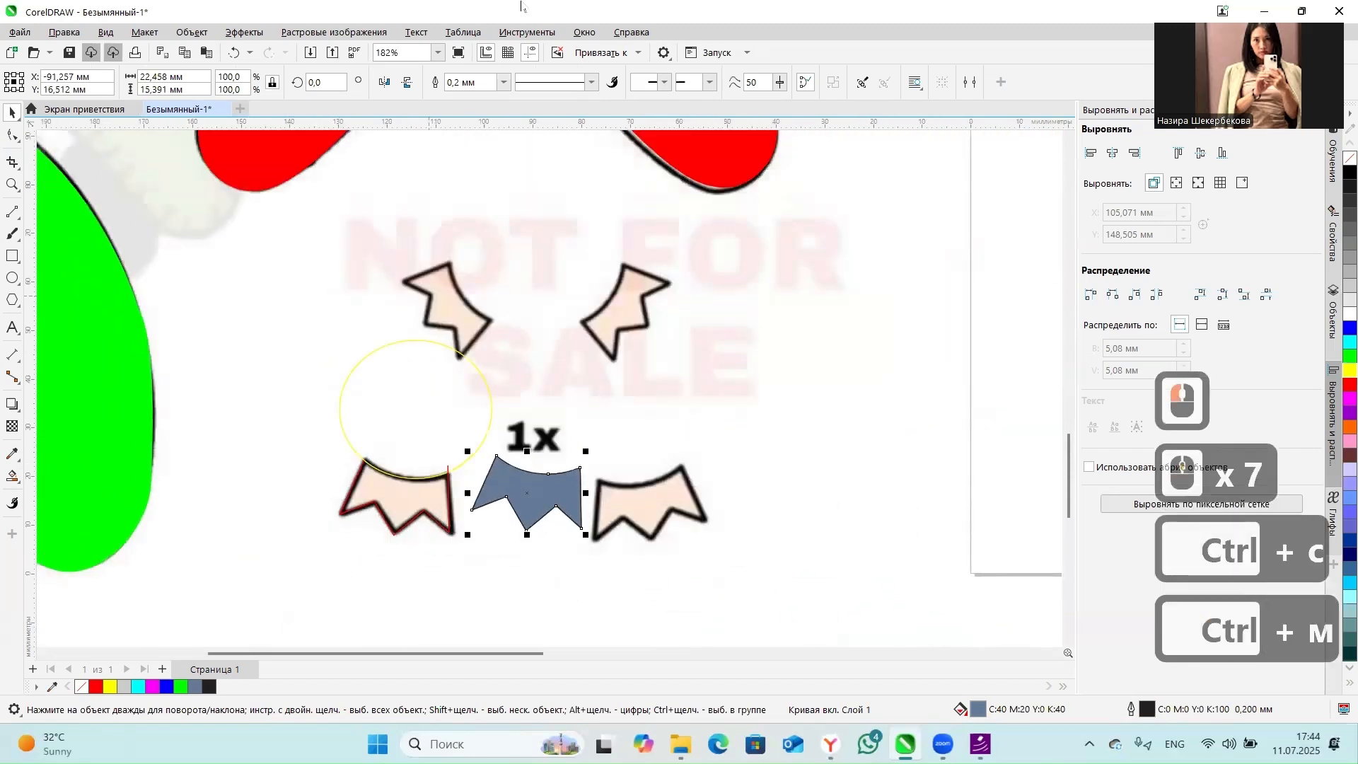
pyautogui.click(383, 82)
pyautogui.moveTo(666, 495); pyautogui.dragTo(666, 494)
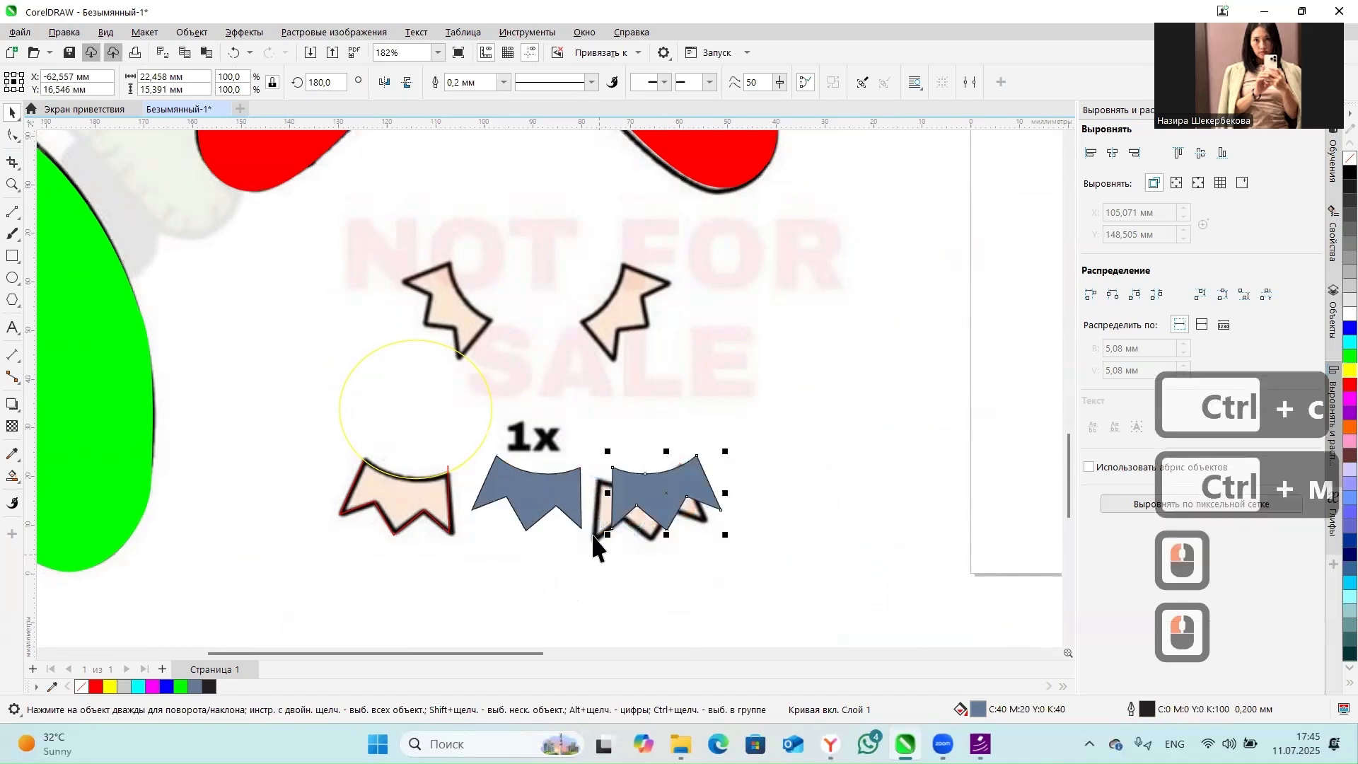
# Place a copy of the claw on the upper-left claw piece, scaled to about 82% and rotated to about 314° to match its outline
pyautogui.moveTo(531, 517); pyautogui.dragTo(479, 326)
pyautogui.scroll(3, 479, 327)
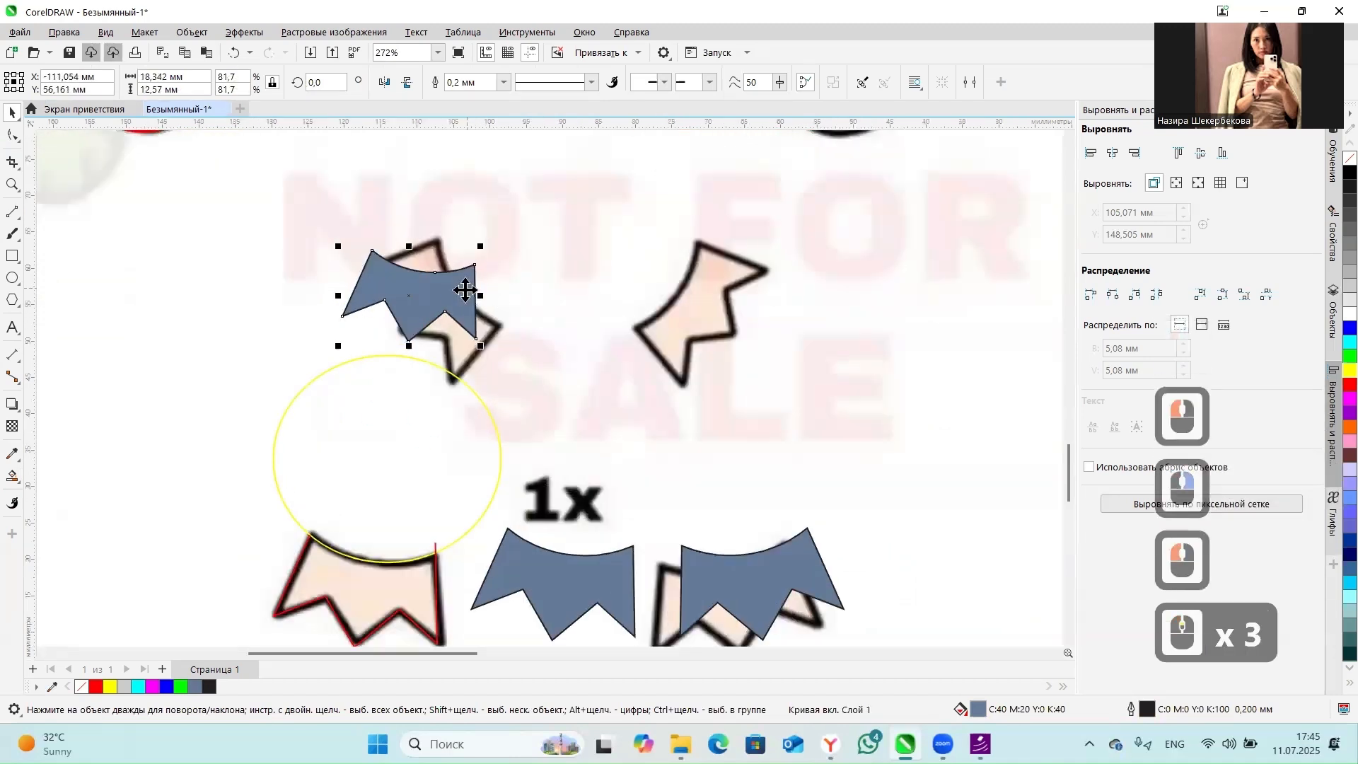
pyautogui.click(464, 290)
pyautogui.click(481, 341)
pyautogui.click(431, 296)
pyautogui.click(430, 296)
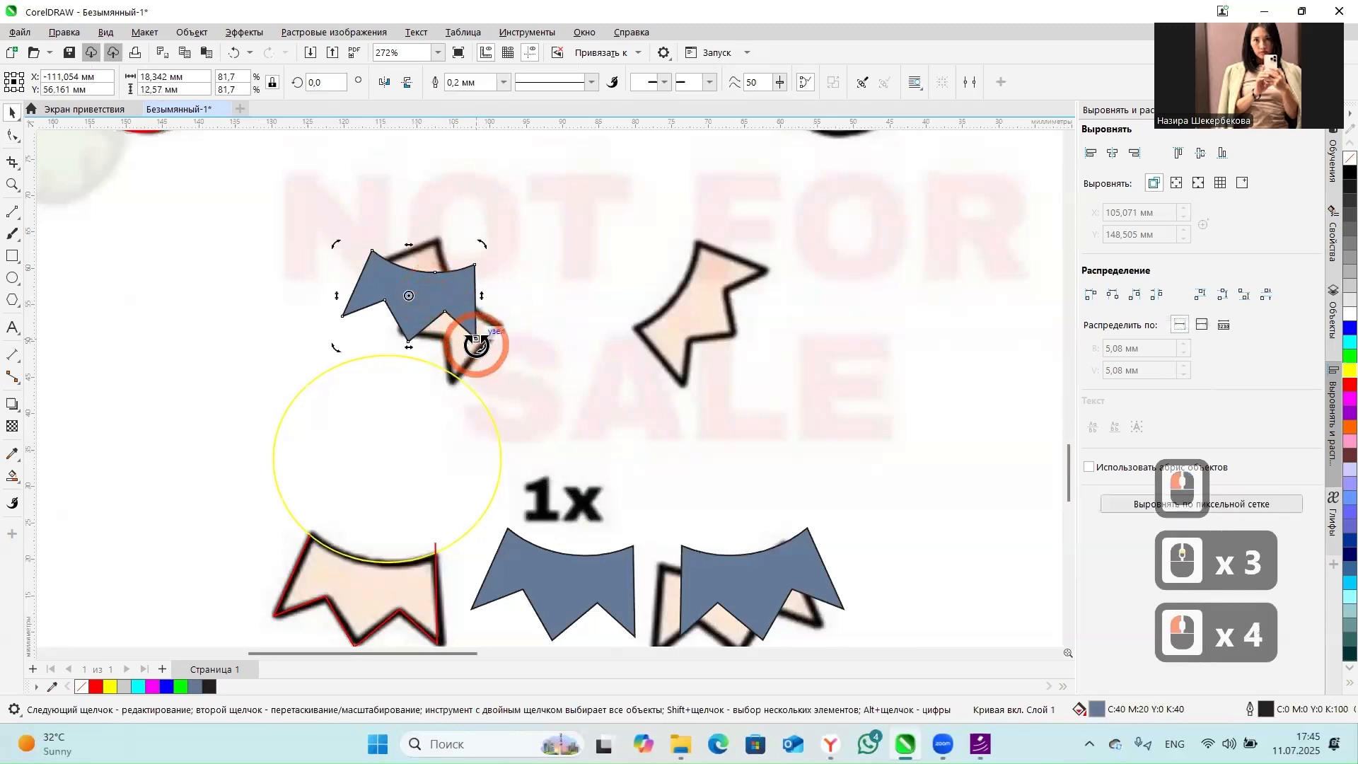
pyautogui.moveTo(479, 345)
pyautogui.mouseDown()
pyautogui.moveTo(422, 380)
pyautogui.moveTo(483, 349)
pyautogui.mouseUp()
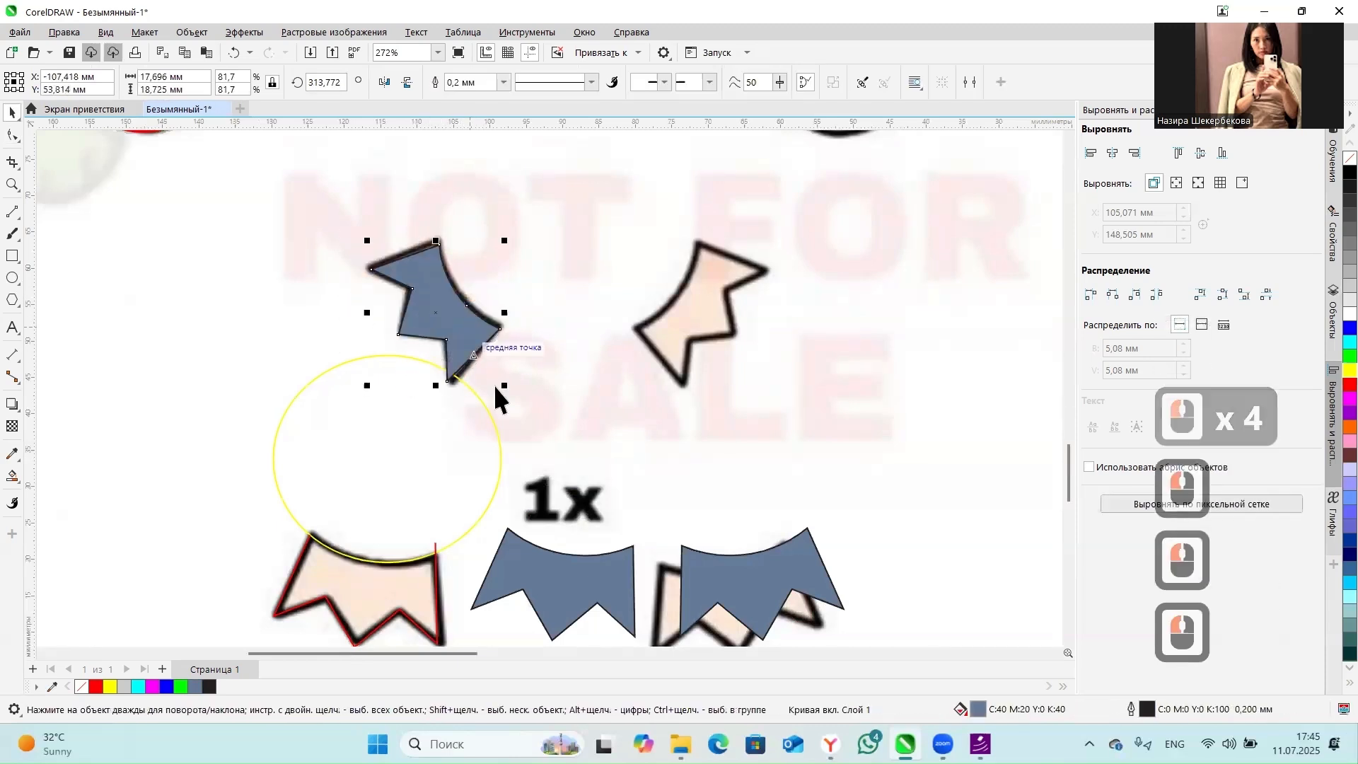
# Delete the yellow helper ellipse and place a mirrored copy of the small claw over the upper-right claw piece
pyautogui.click(354, 471)
pyautogui.press('Delete')
pyautogui.click(439, 323)
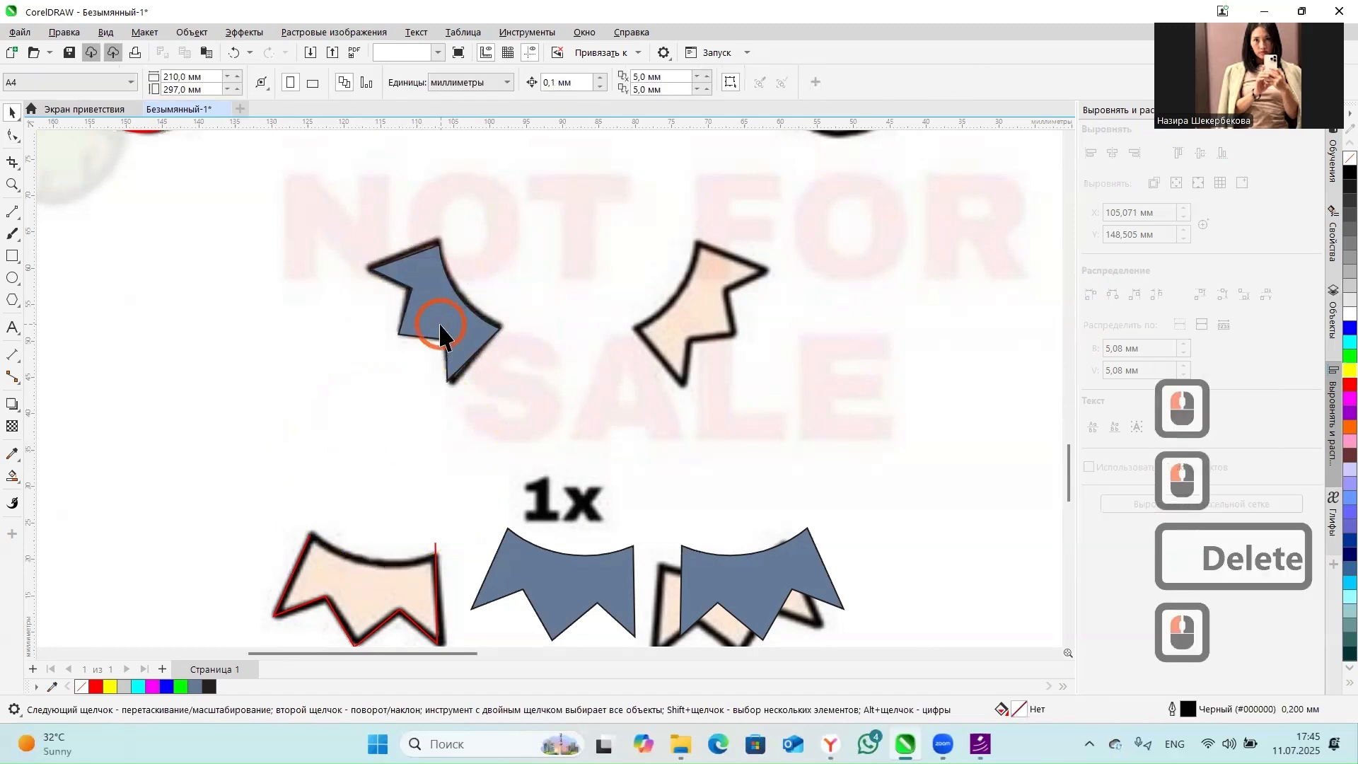
pyautogui.click(456, 338)
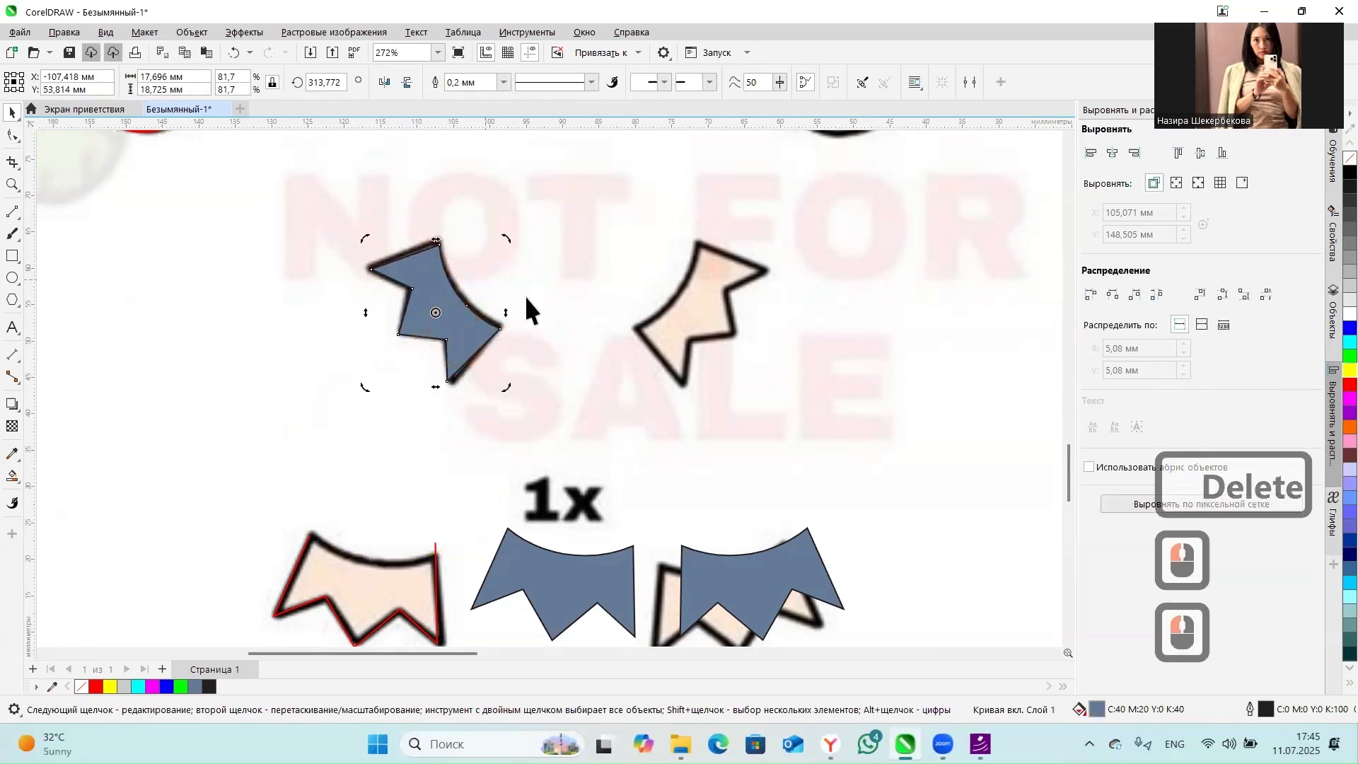
pyautogui.moveTo(509, 384)
pyautogui.mouseDown()
pyautogui.moveTo(527, 394)
pyautogui.moveTo(515, 363)
pyautogui.moveTo(500, 394)
pyautogui.moveTo(509, 383)
pyautogui.mouseUp()
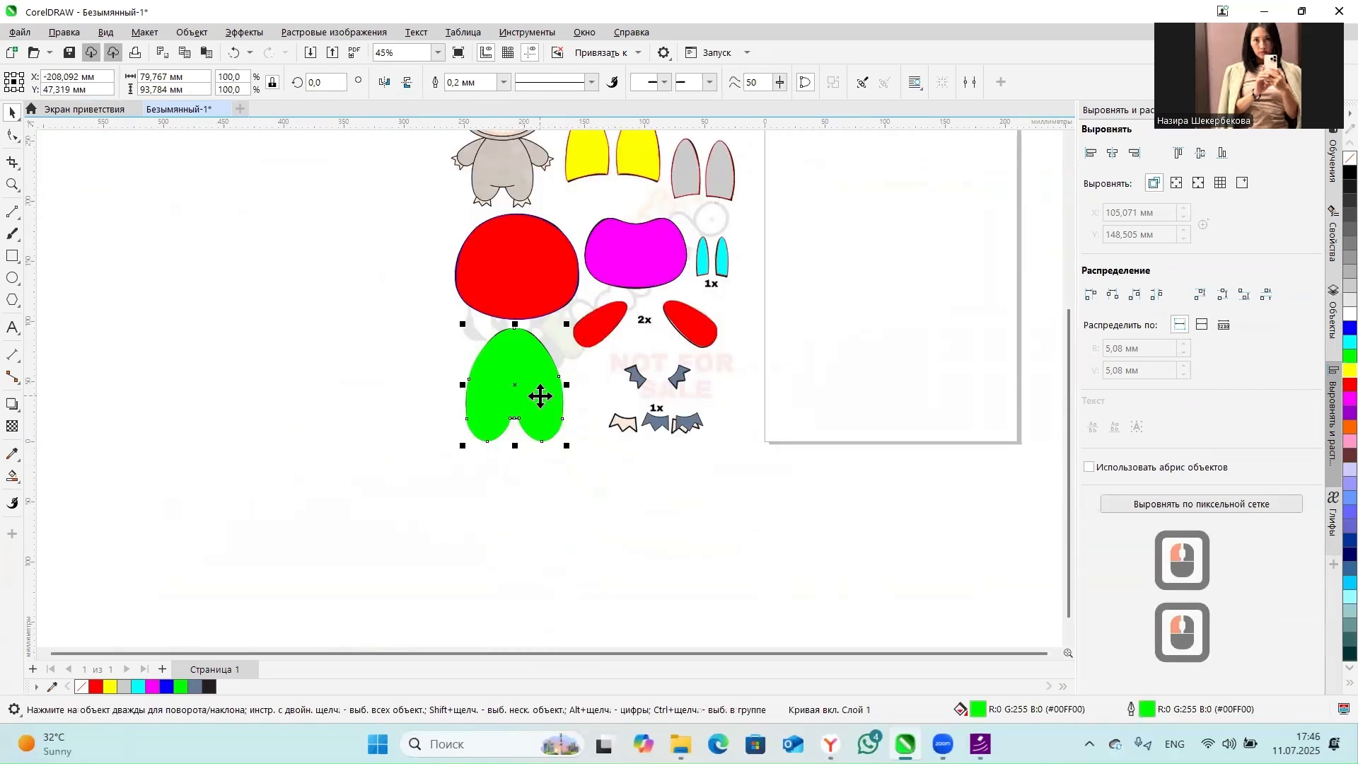
pyautogui.click(540, 502)
pyautogui.click(548, 416)
# Move the green body, red head and magenta face shapes off the template onto the A4 page
pyautogui.click(519, 511)
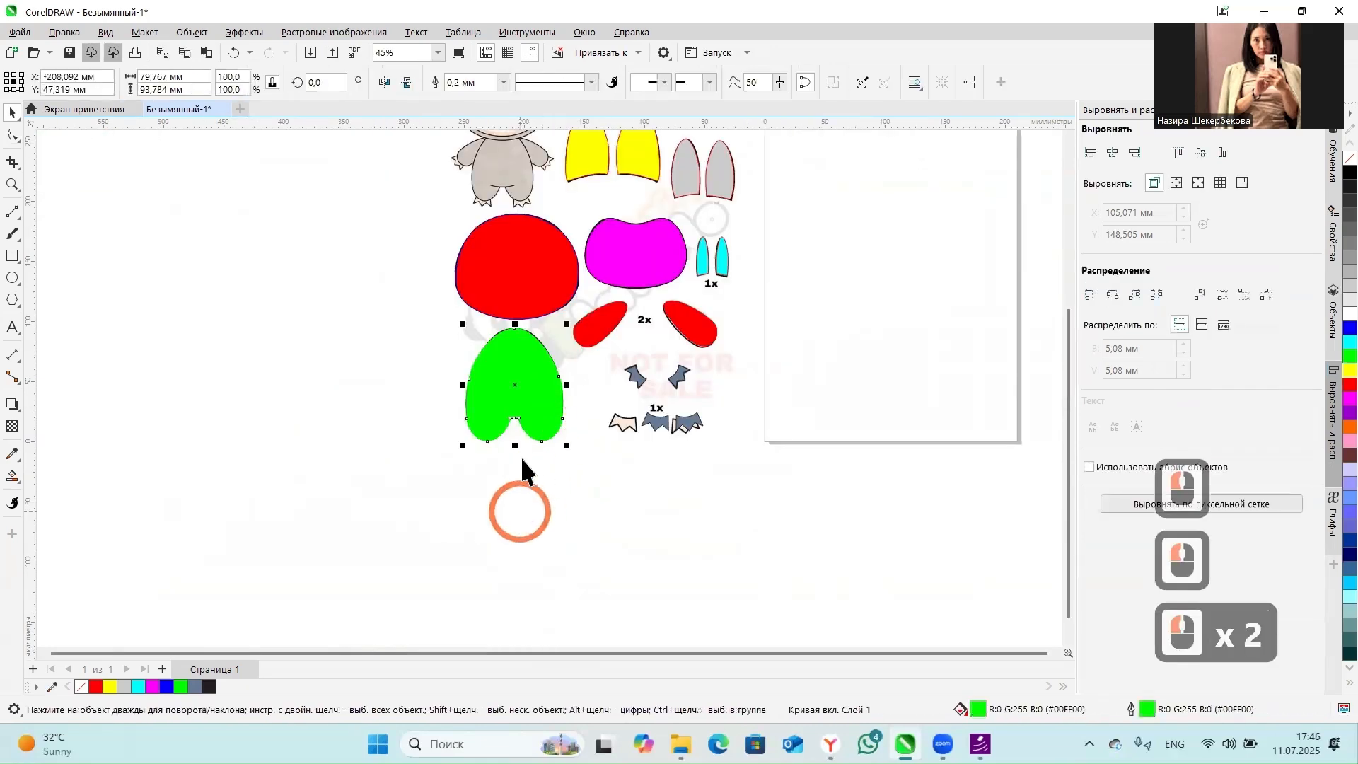
pyautogui.moveTo(543, 396); pyautogui.dragTo(850, 381)
pyautogui.click(617, 305)
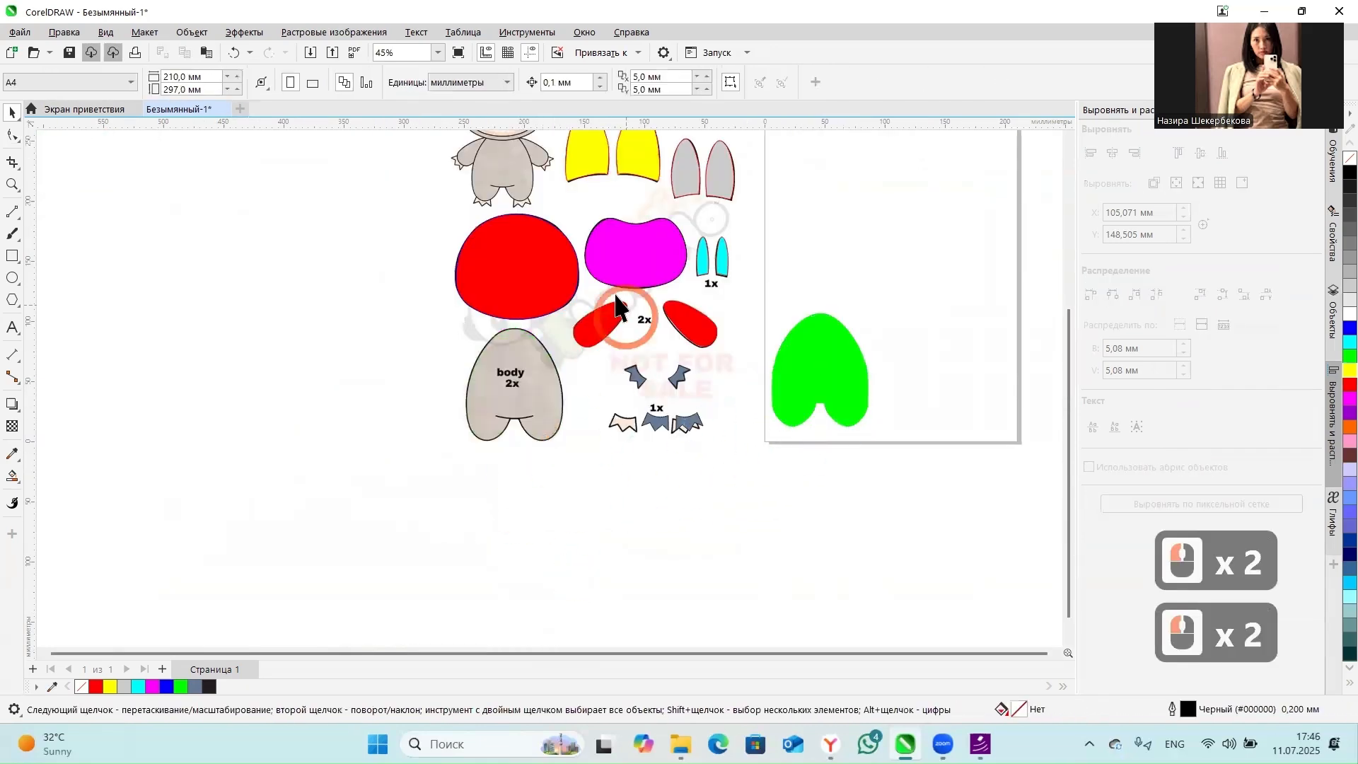
pyautogui.moveTo(522, 260); pyautogui.dragTo(943, 369)
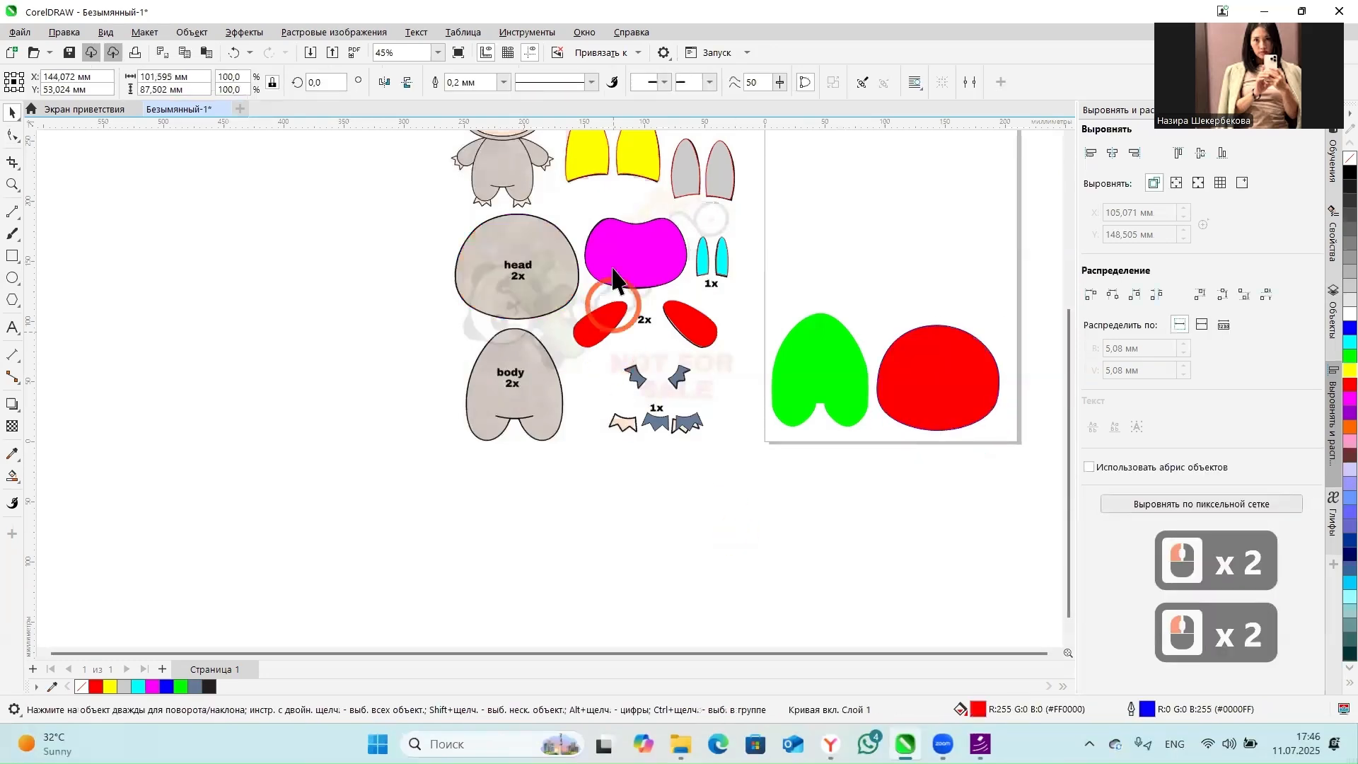
pyautogui.moveTo(631, 250); pyautogui.dragTo(824, 282)
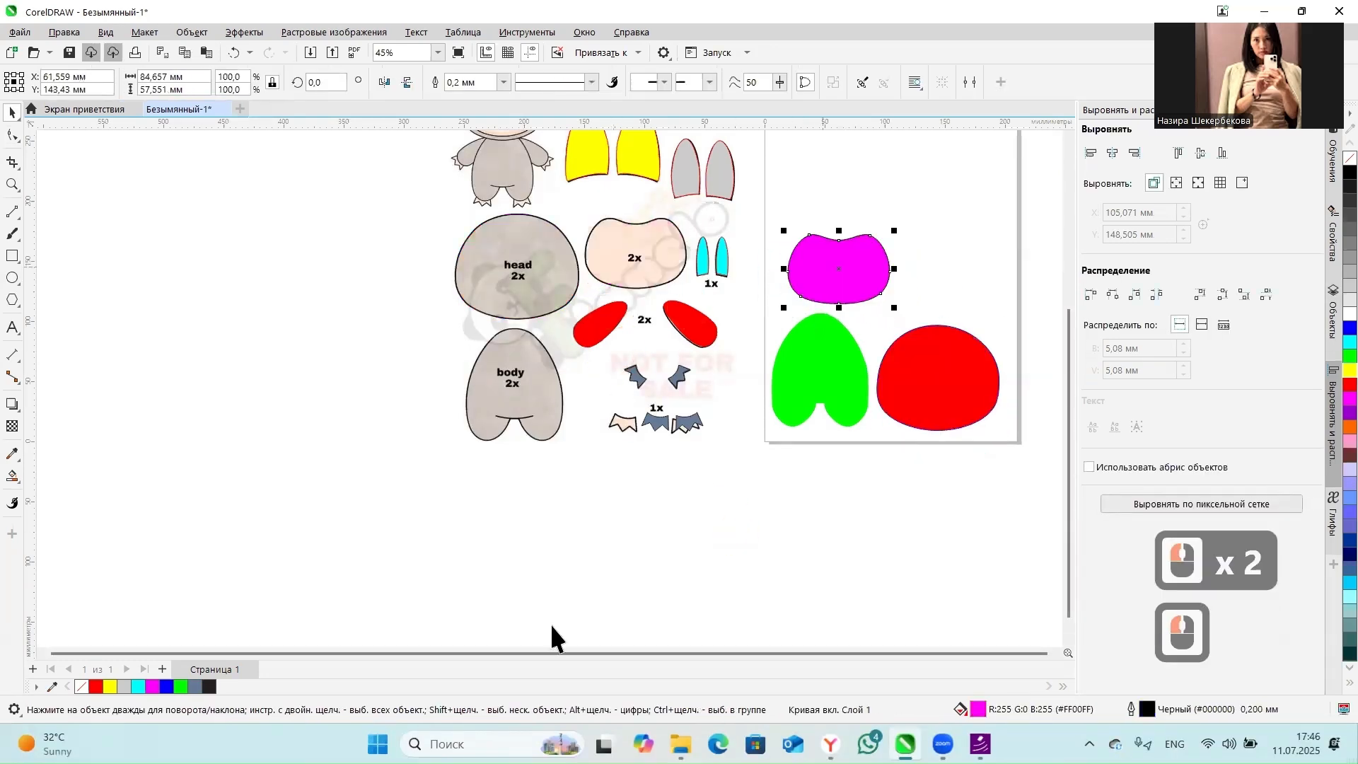
# Move the template picture aside to the left, clear of the remaining traced shapes
pyautogui.click(633, 314)
pyautogui.scroll(-4, 632, 314)
pyautogui.scroll(4, 720, 279)
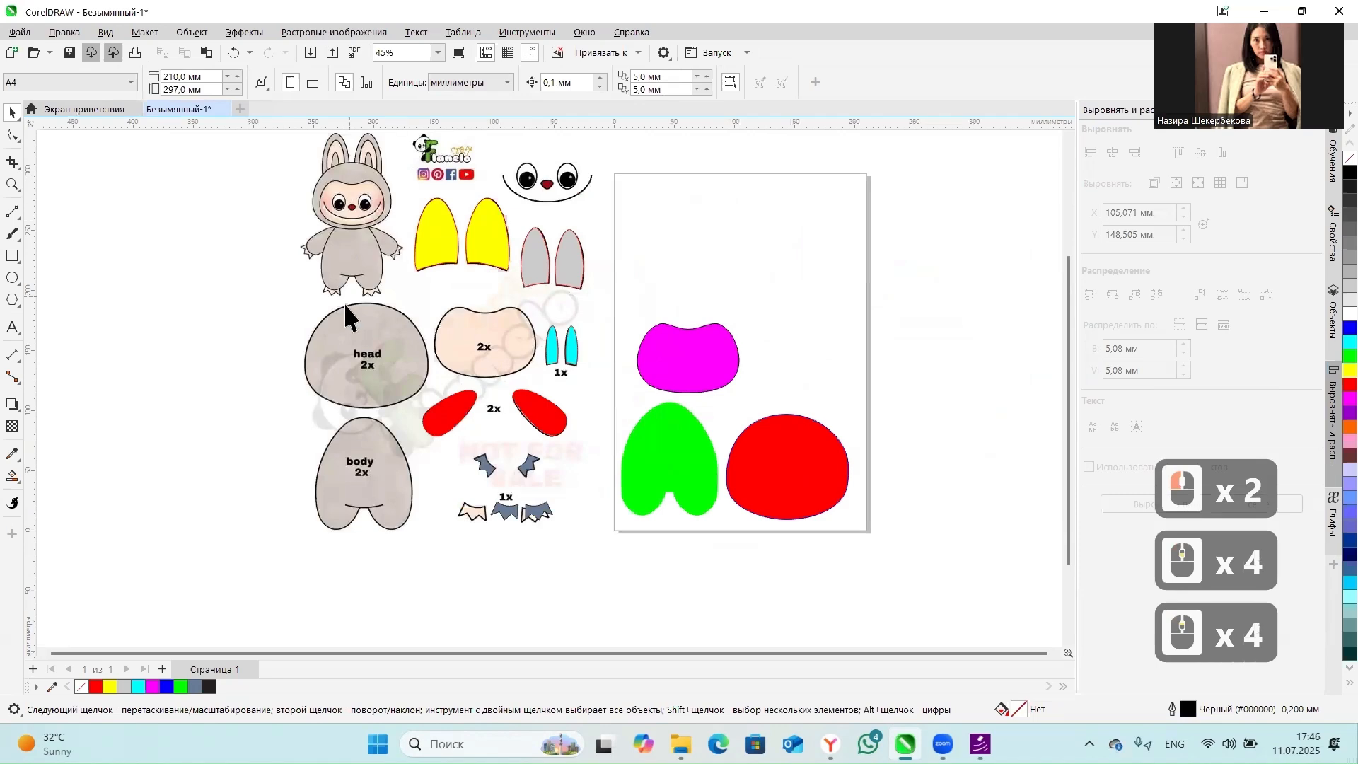
pyautogui.moveTo(343, 302); pyautogui.dragTo(102, 284)
# Move the ears, arms and claws onto the A4 page and arrange all pieces to fit inside it without overlapping
pyautogui.moveTo(393, 159)
pyautogui.mouseDown()
pyautogui.moveTo(525, 297)
pyautogui.moveTo(524, 276)
pyautogui.moveTo(702, 291)
pyautogui.mouseUp()
pyautogui.click(699, 363)
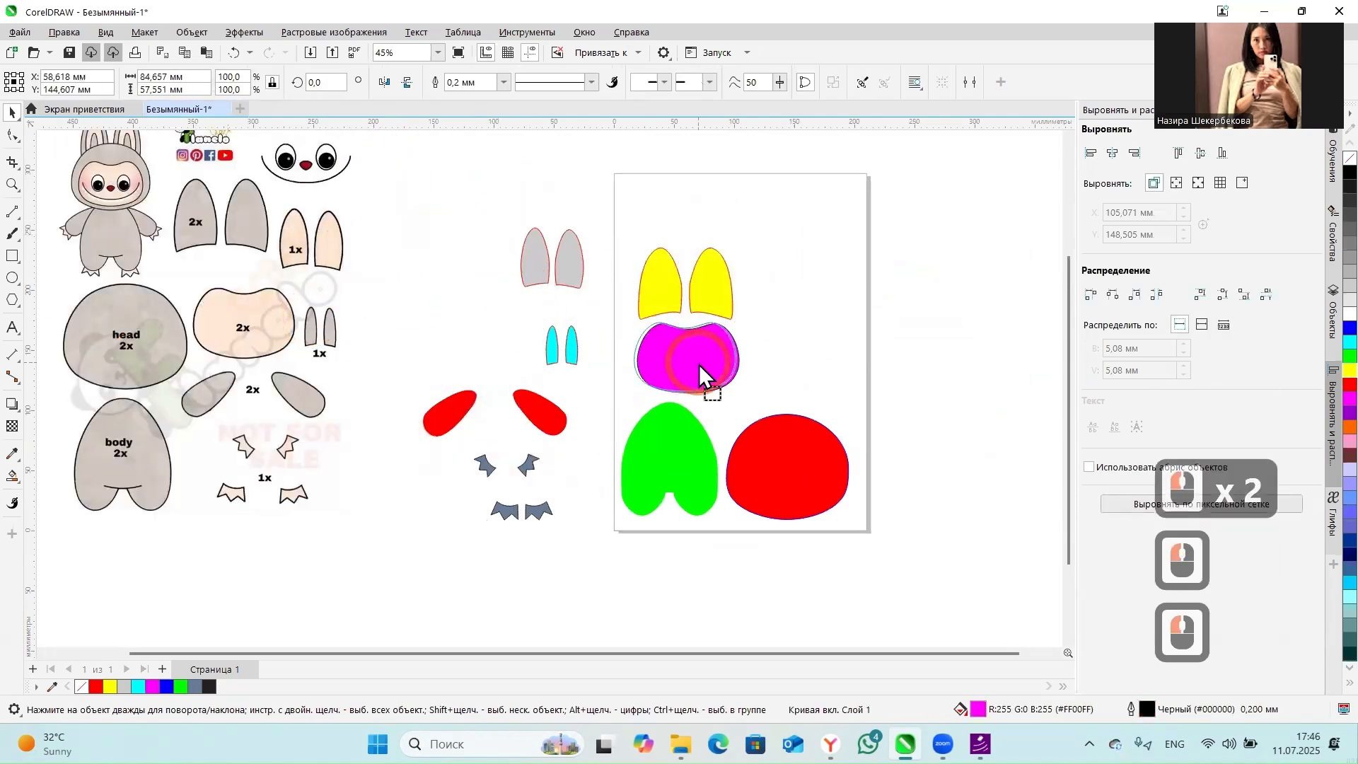
pyautogui.moveTo(478, 213); pyautogui.dragTo(715, 221)
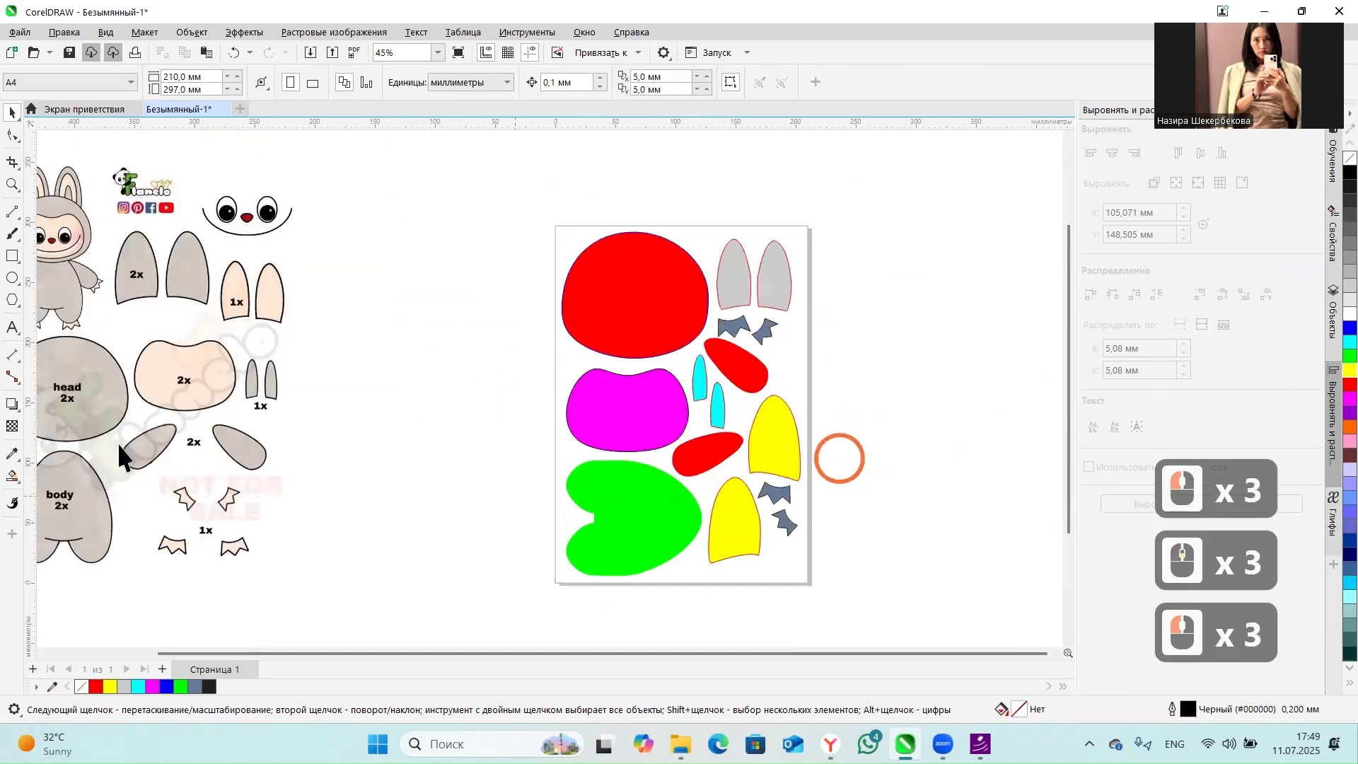
# Delete the template picture beside the page
pyautogui.moveTo(117, 443); pyautogui.dragTo(119, 443)
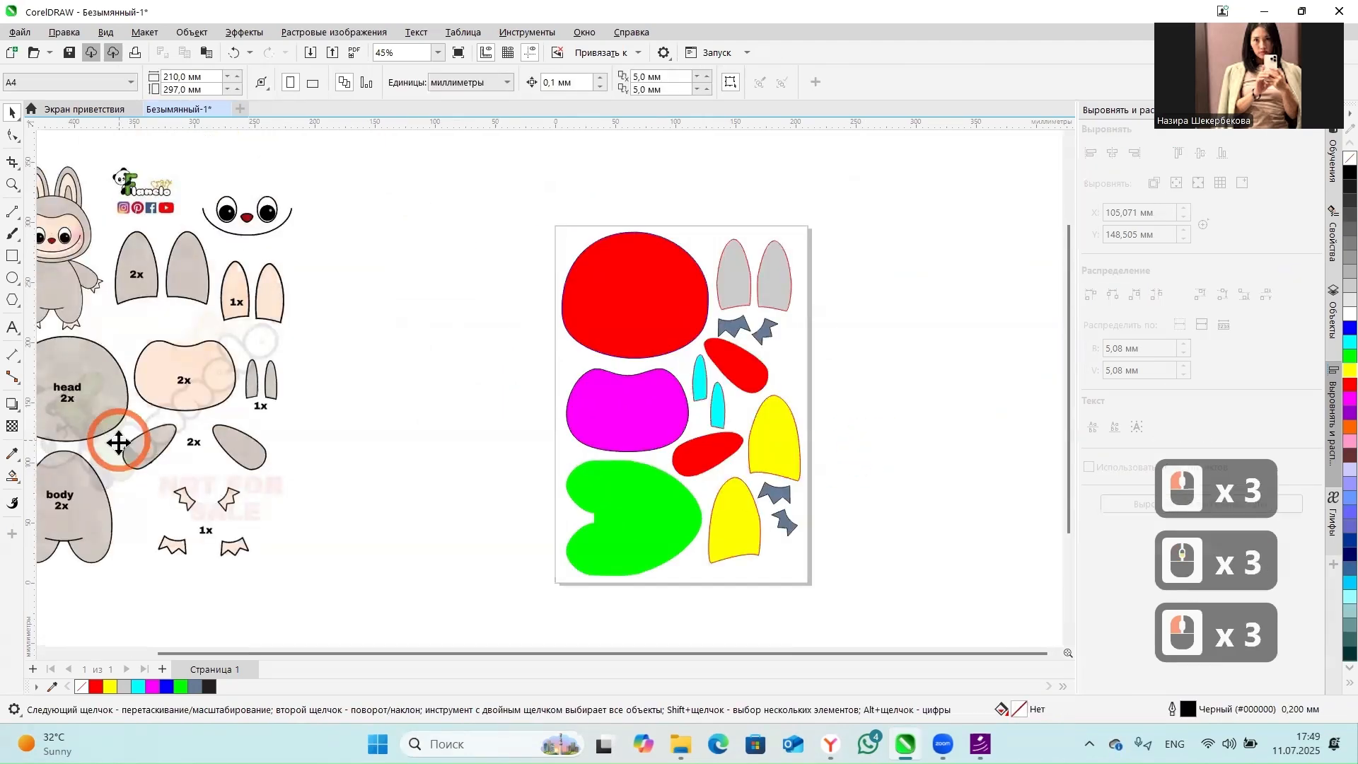
pyautogui.press('Delete')
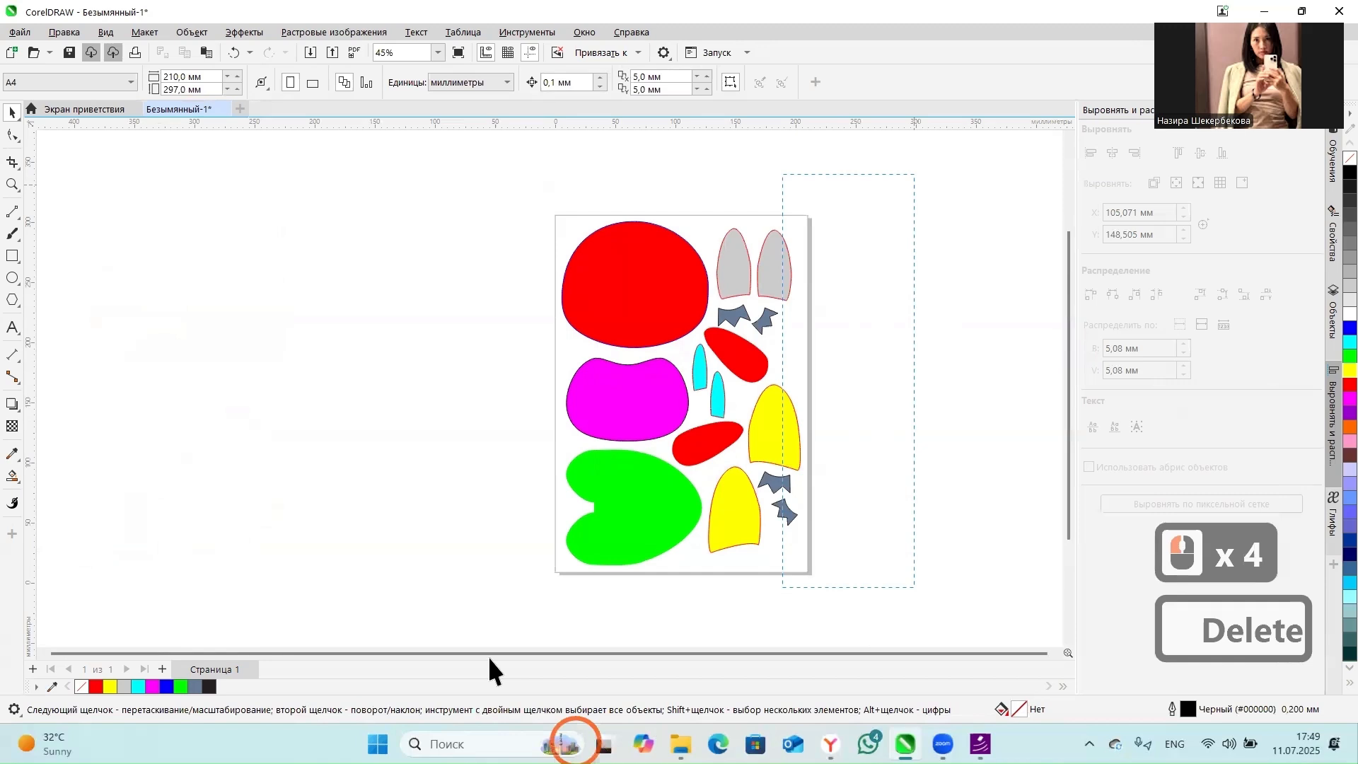
# Select all the pieces on the page, remove their fills and set their outlines to black
pyautogui.moveTo(489, 657); pyautogui.dragTo(495, 654)
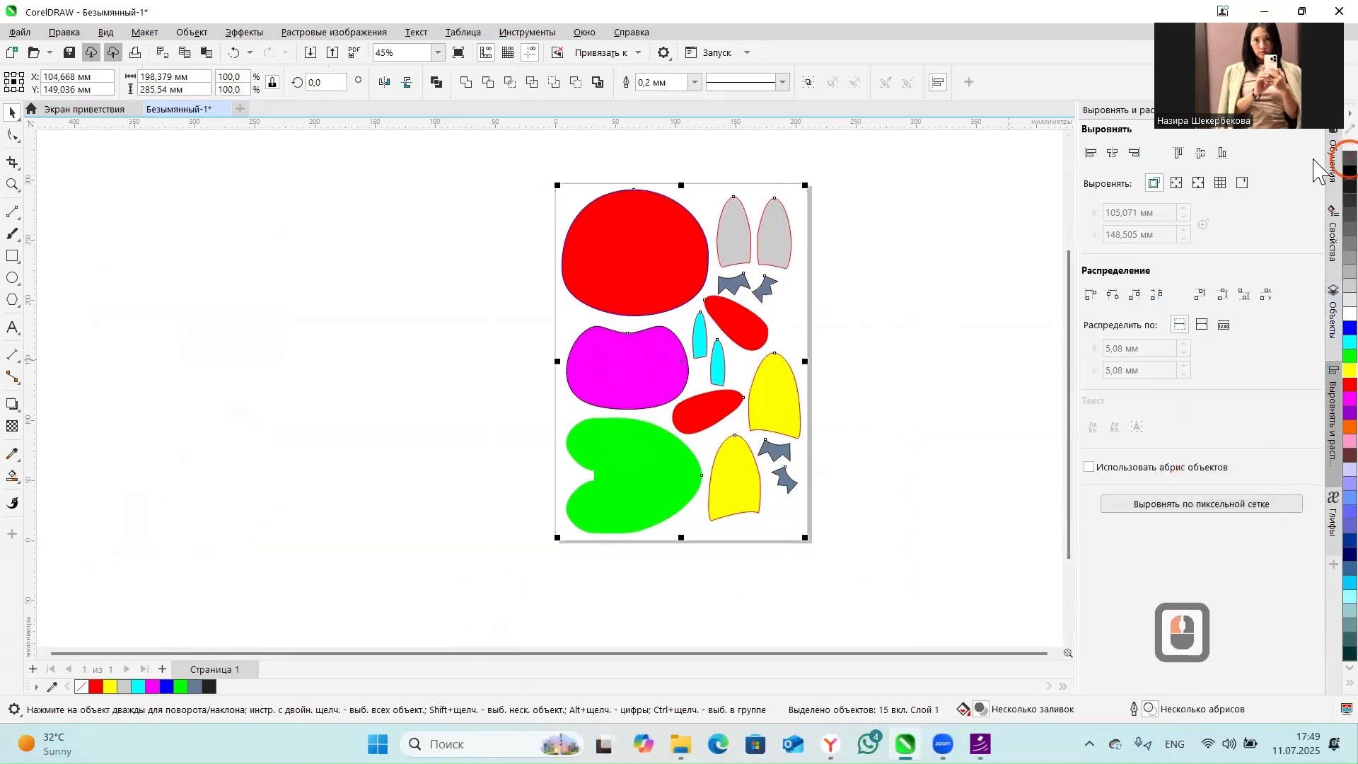
pyautogui.click(1348, 157)
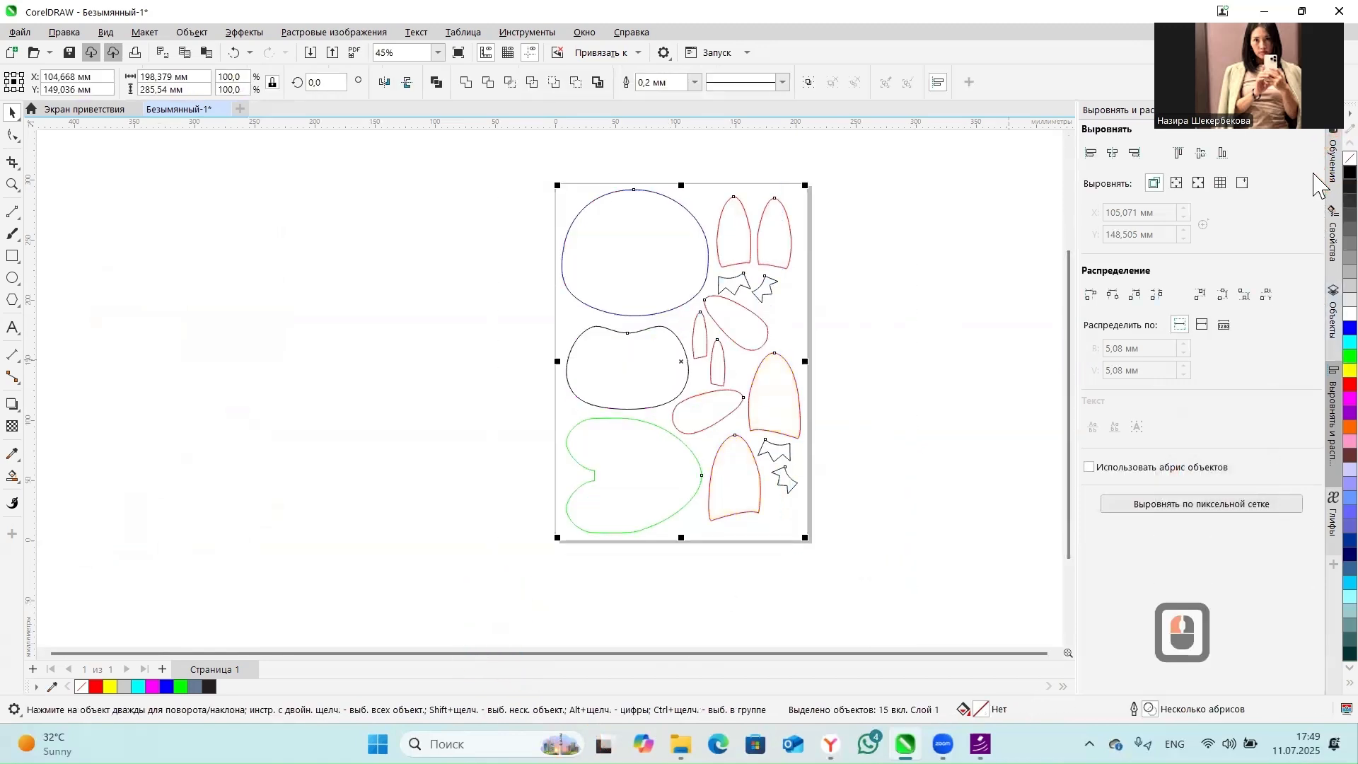
pyautogui.rightClick(1348, 172)
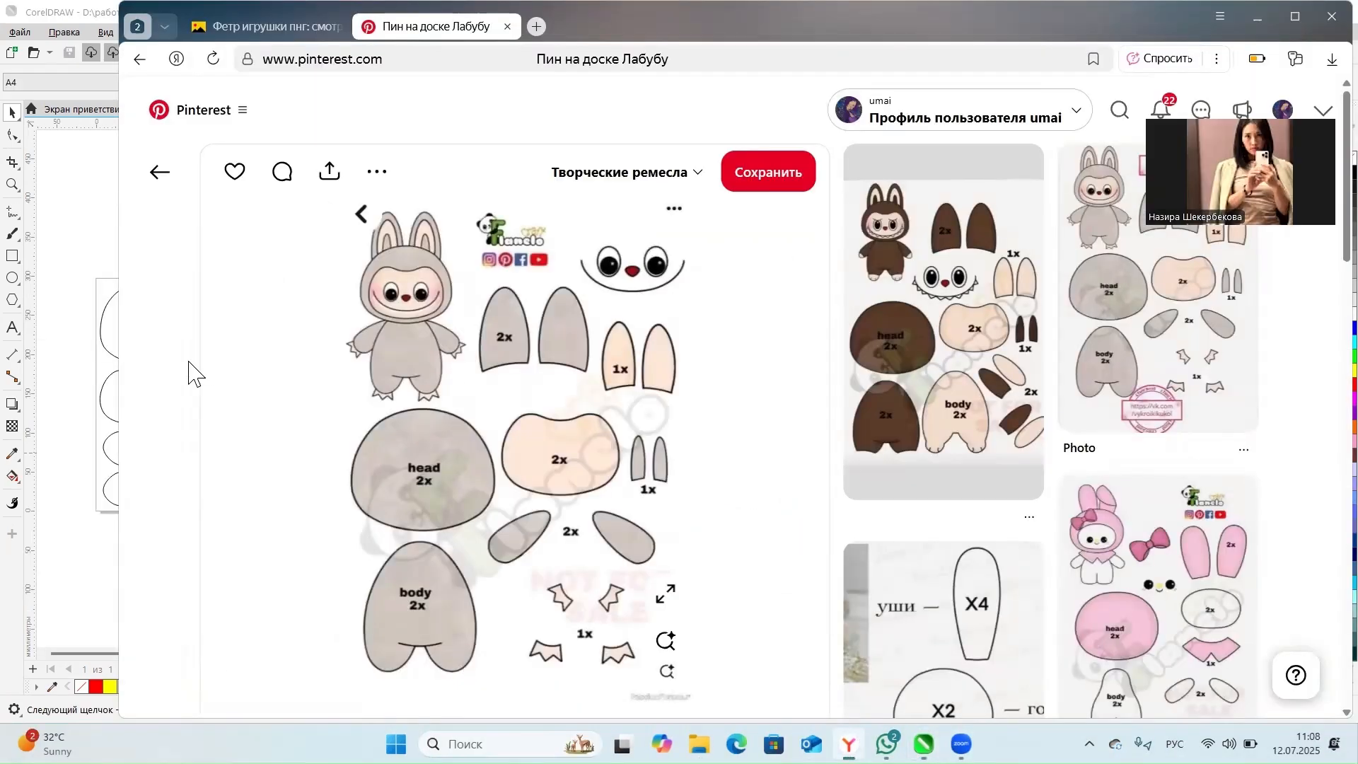
# Copy the plush template picture from the Pinterest page, paste it into the CorelDRAW document and move it to the right of the page
pyautogui.rightClick(493, 293)
pyautogui.click(542, 348)
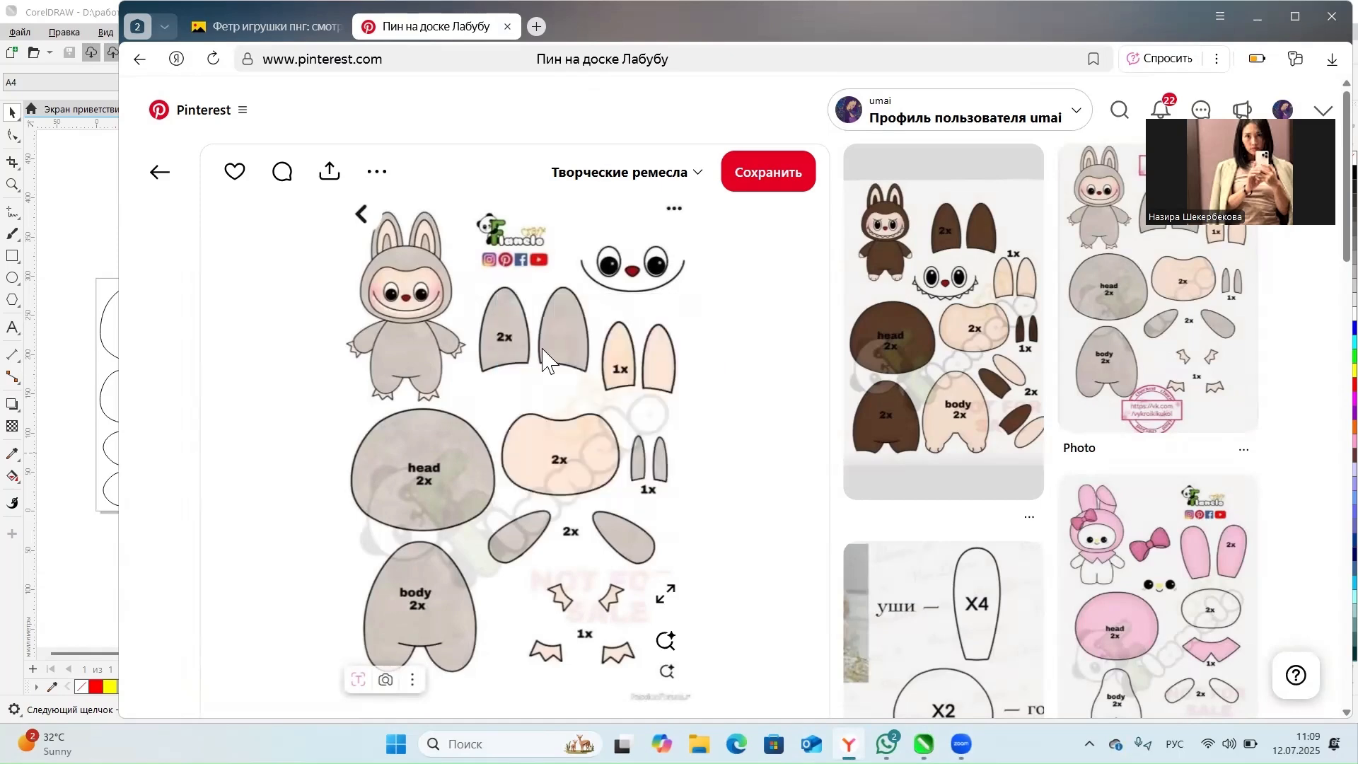
pyautogui.click(73, 206)
pyautogui.hotkey('ctrl', 'v')
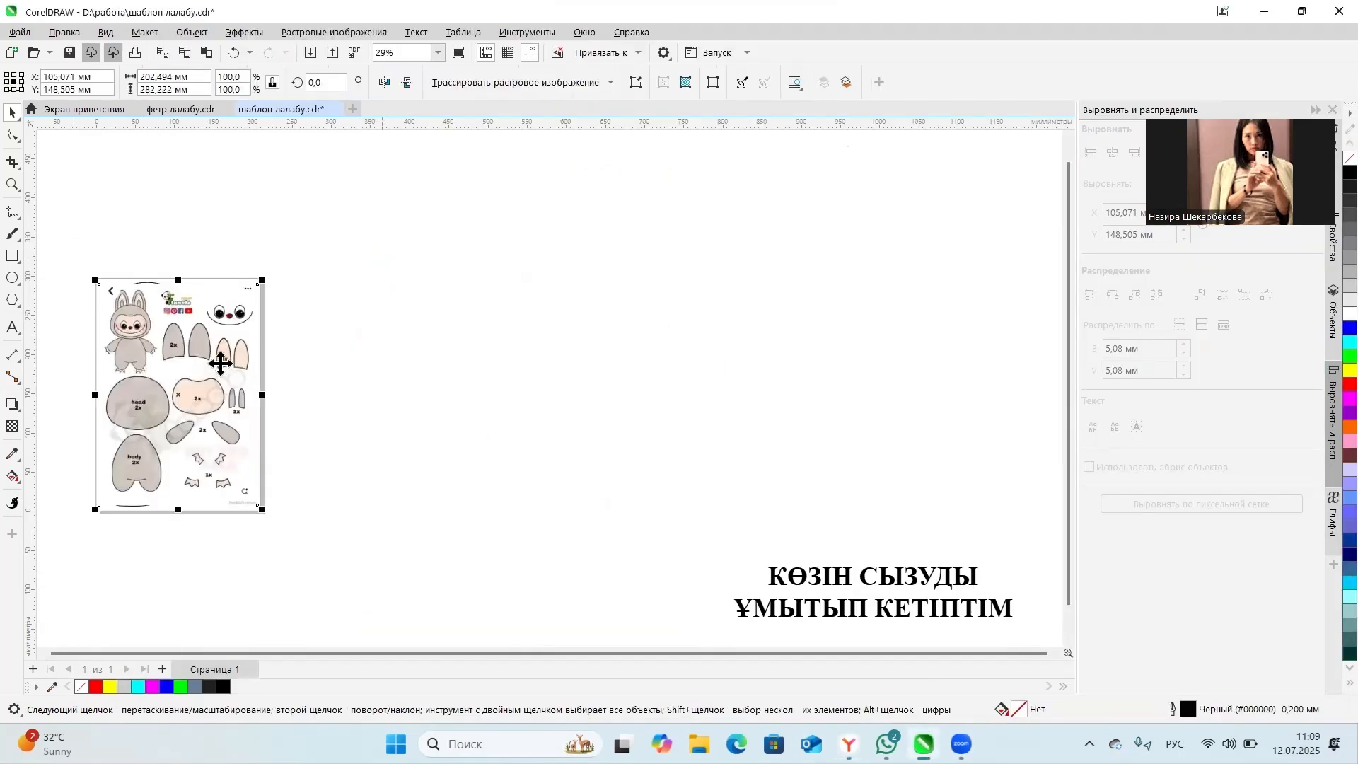
pyautogui.moveTo(220, 364); pyautogui.dragTo(419, 343)
# Draw an ellipse about 13 × 17 mm and place it over the outer outline of the template's left eye
pyautogui.scroll(5, 493, 342)
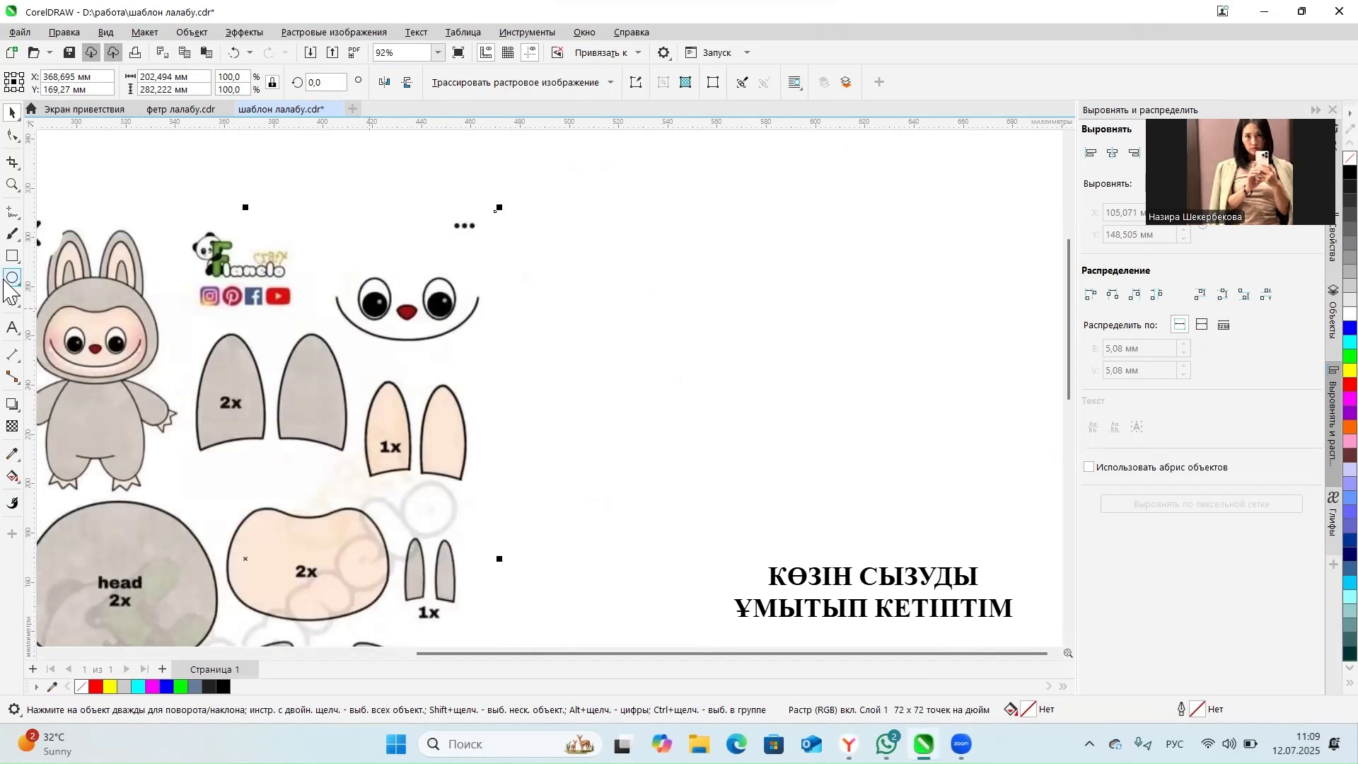
pyautogui.scroll(5, 370, 269)
pyautogui.moveTo(322, 256)
pyautogui.mouseDown()
pyautogui.moveTo(394, 425)
pyautogui.moveTo(452, 426)
pyautogui.mouseUp()
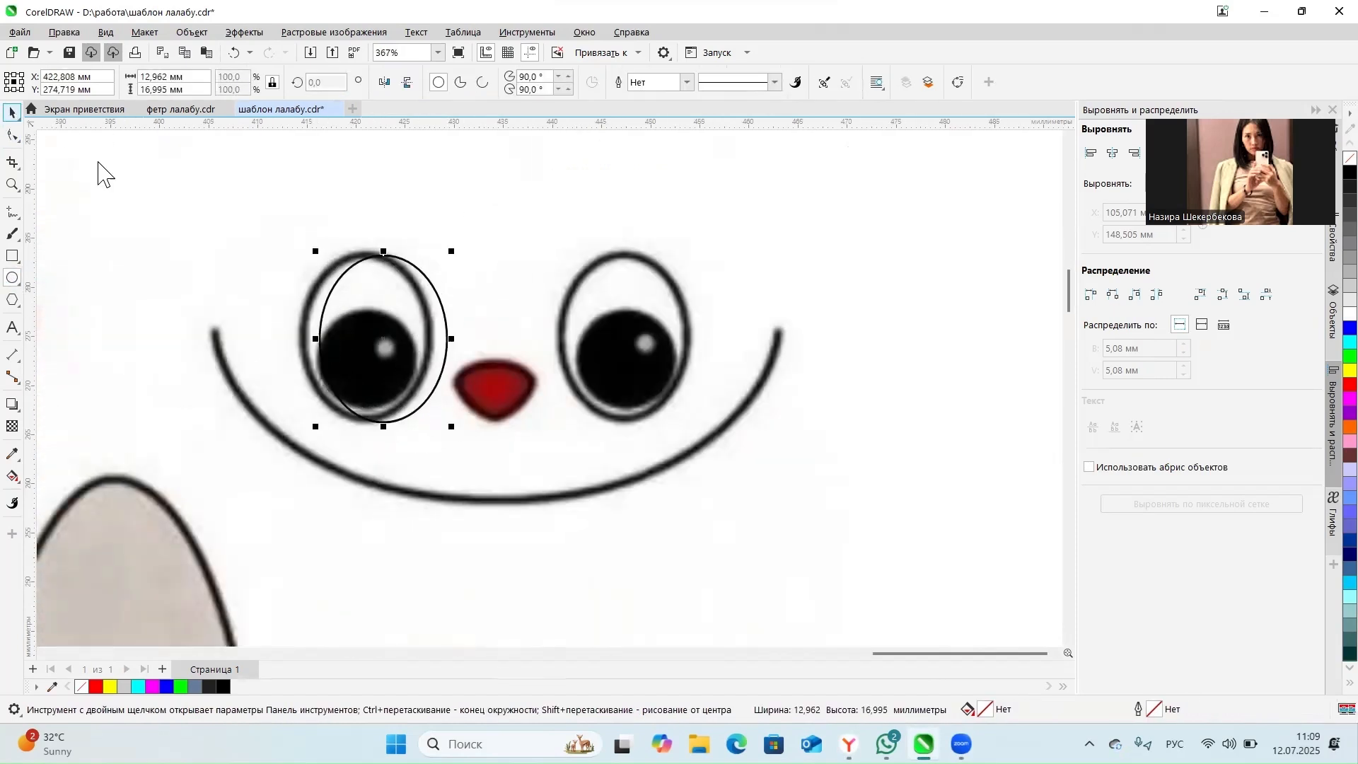
pyautogui.moveTo(360, 300); pyautogui.dragTo(361, 294)
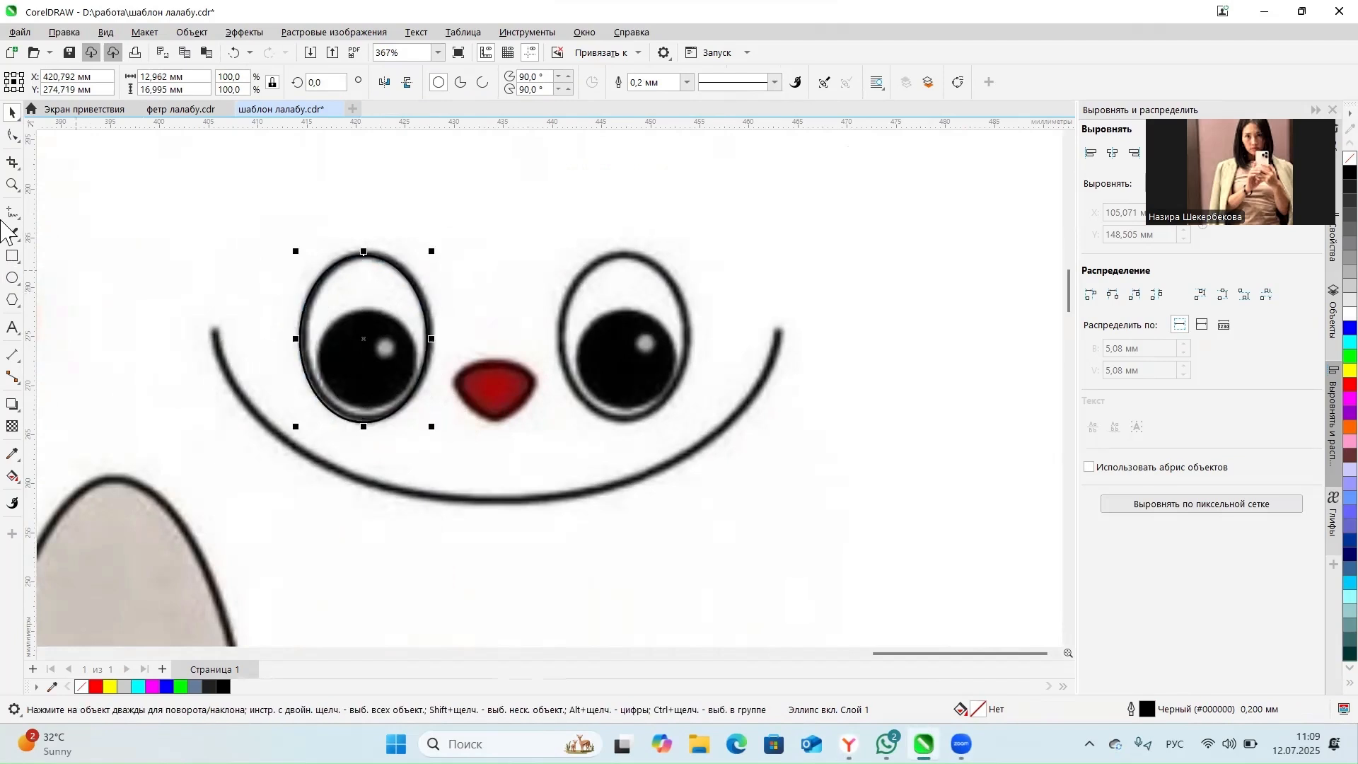
# Draw a circle about 10 mm wide over the left pupil and place a copy about 1.7 mm wide on its highlight
pyautogui.click(13, 277)
pyautogui.scroll(3, 340, 328)
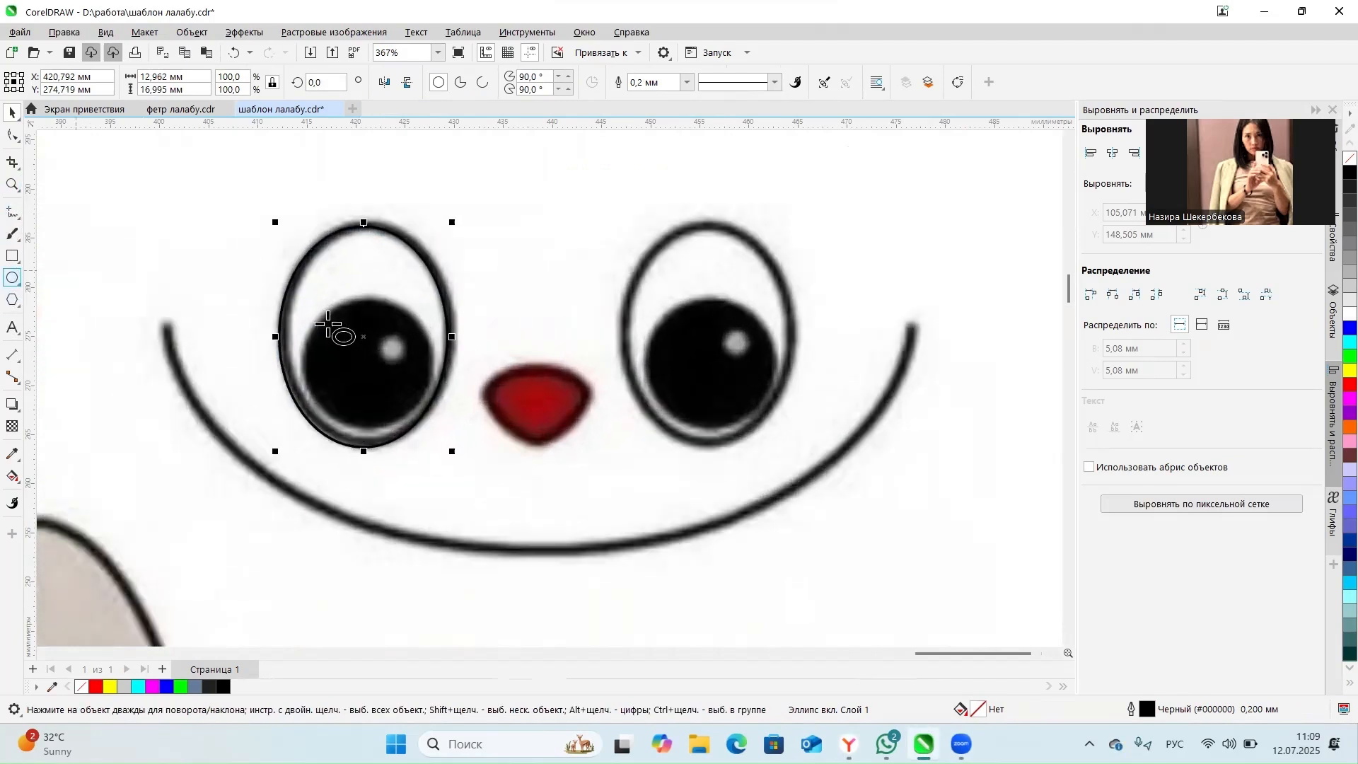
pyautogui.moveTo(297, 284); pyautogui.dragTo(504, 510)
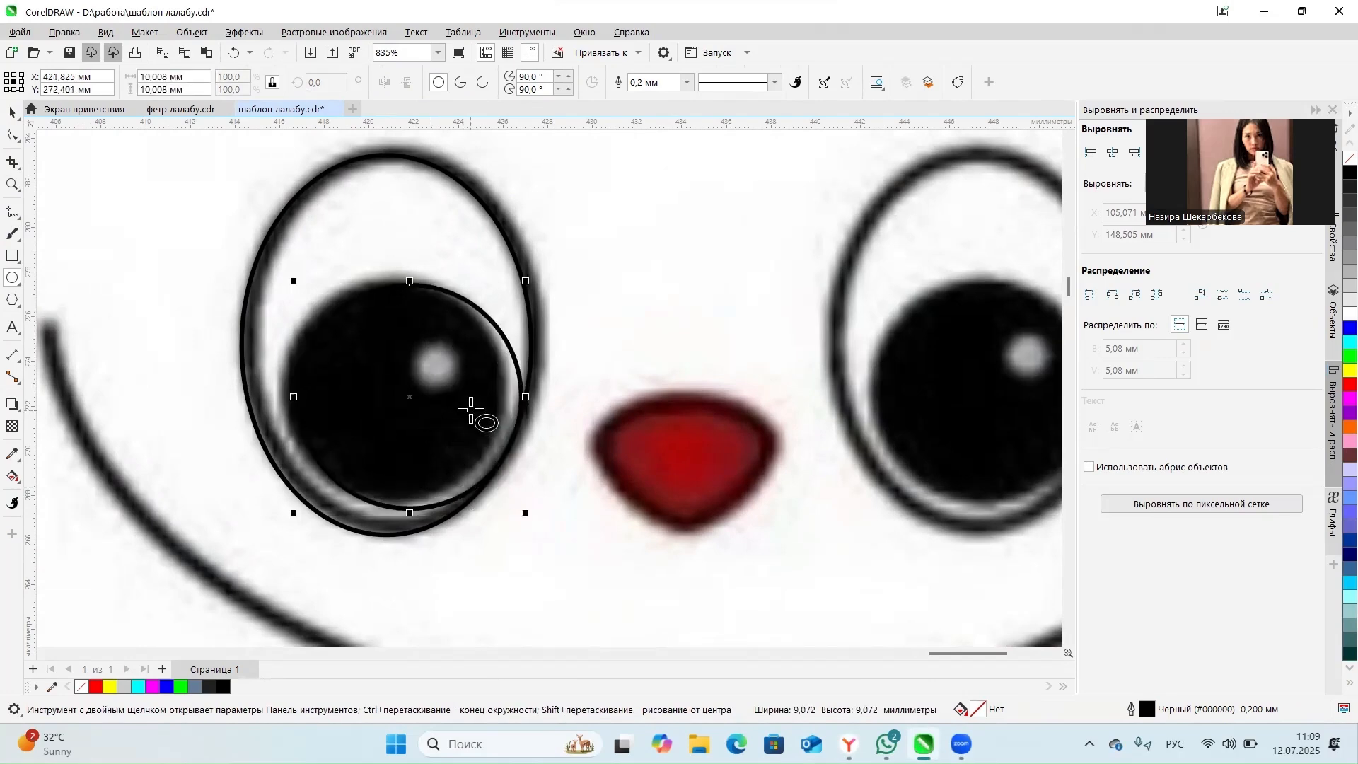
pyautogui.moveTo(404, 405); pyautogui.dragTo(401, 403)
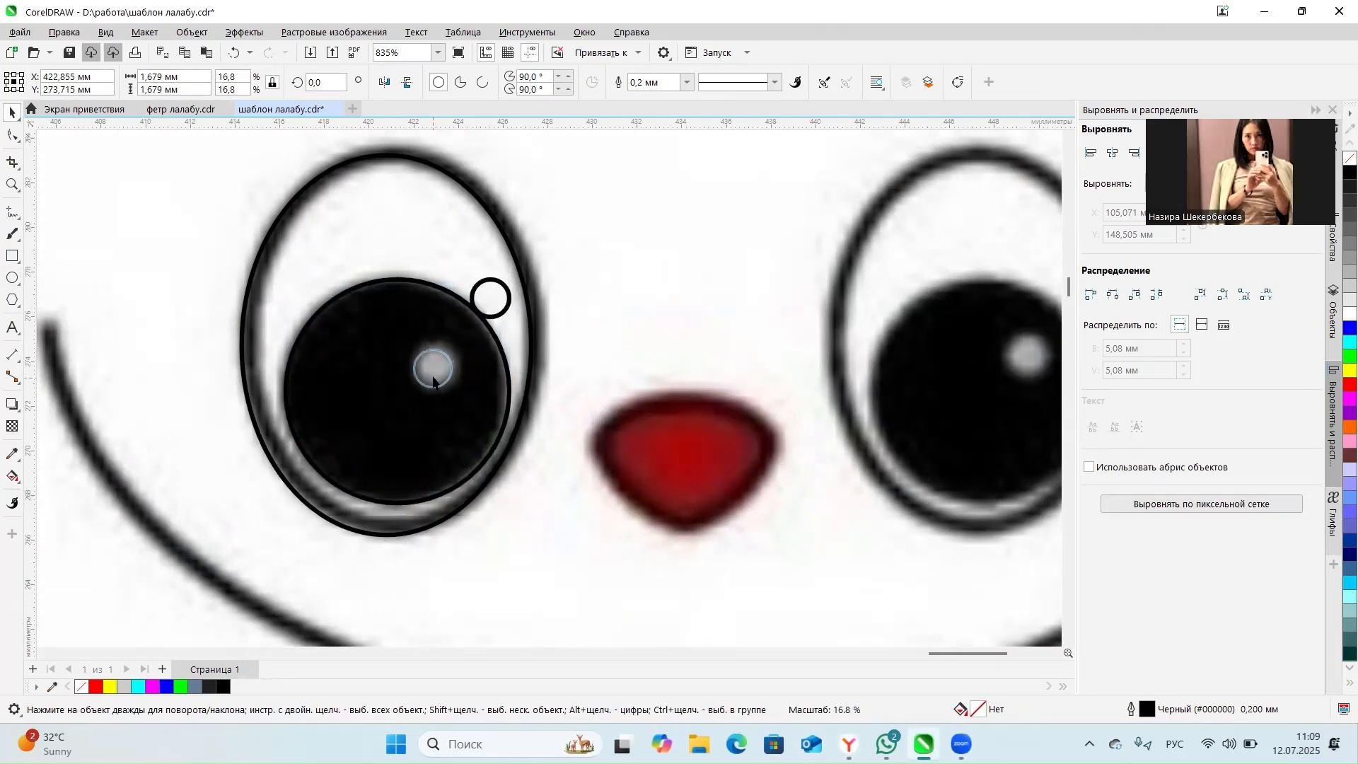
pyautogui.moveTo(433, 382); pyautogui.dragTo(433, 382)
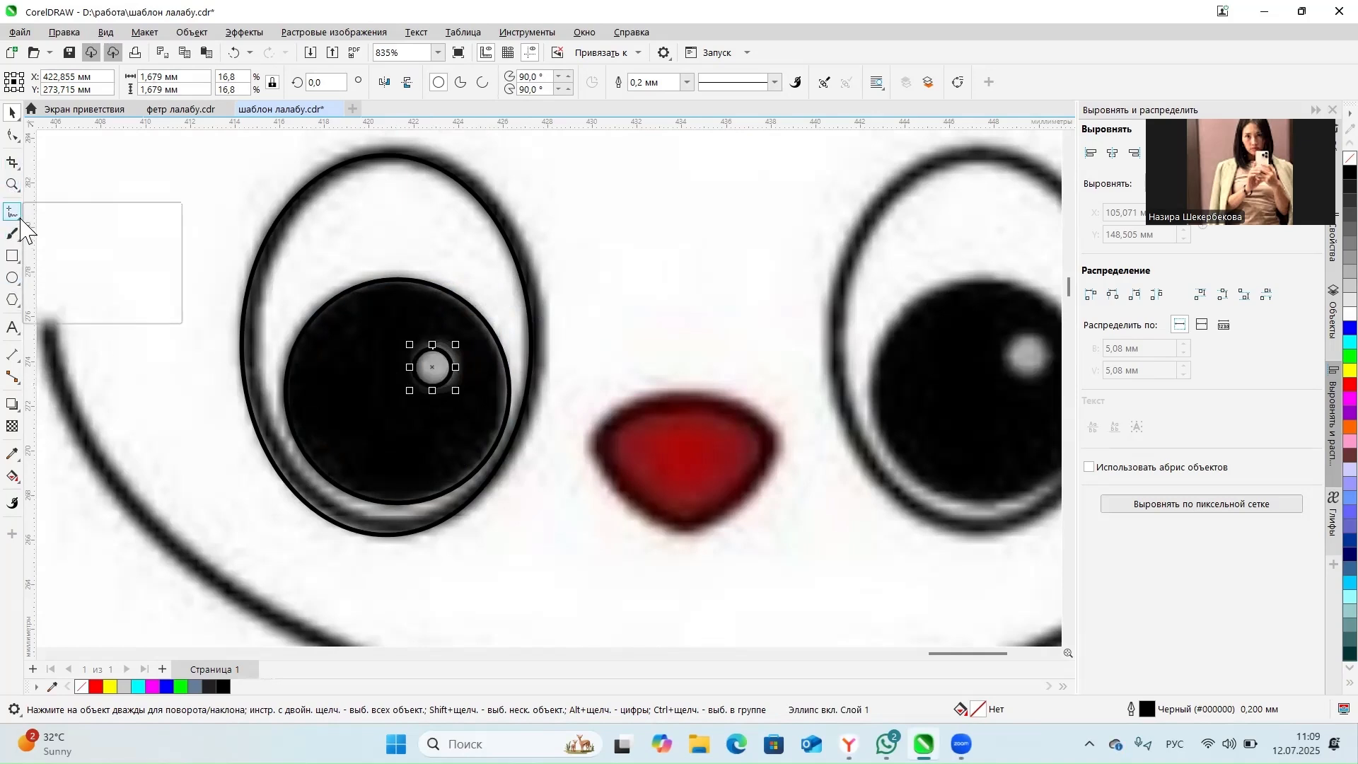
# Trace the left half of the red nose with a Bezier curve and mirror a copy to form the right half
pyautogui.click(82, 263)
pyautogui.click(690, 394)
pyautogui.moveTo(600, 426); pyautogui.dragTo(586, 456)
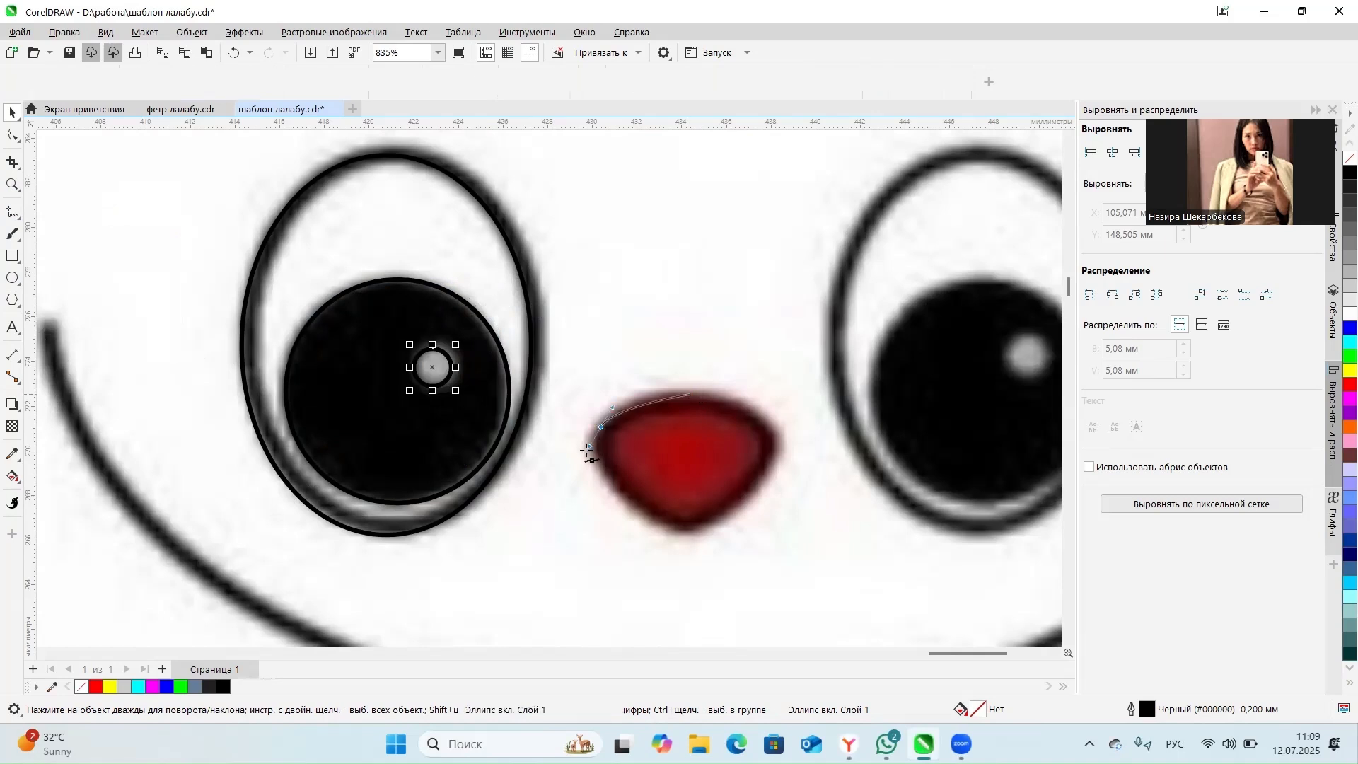
pyautogui.moveTo(691, 532); pyautogui.dragTo(701, 536)
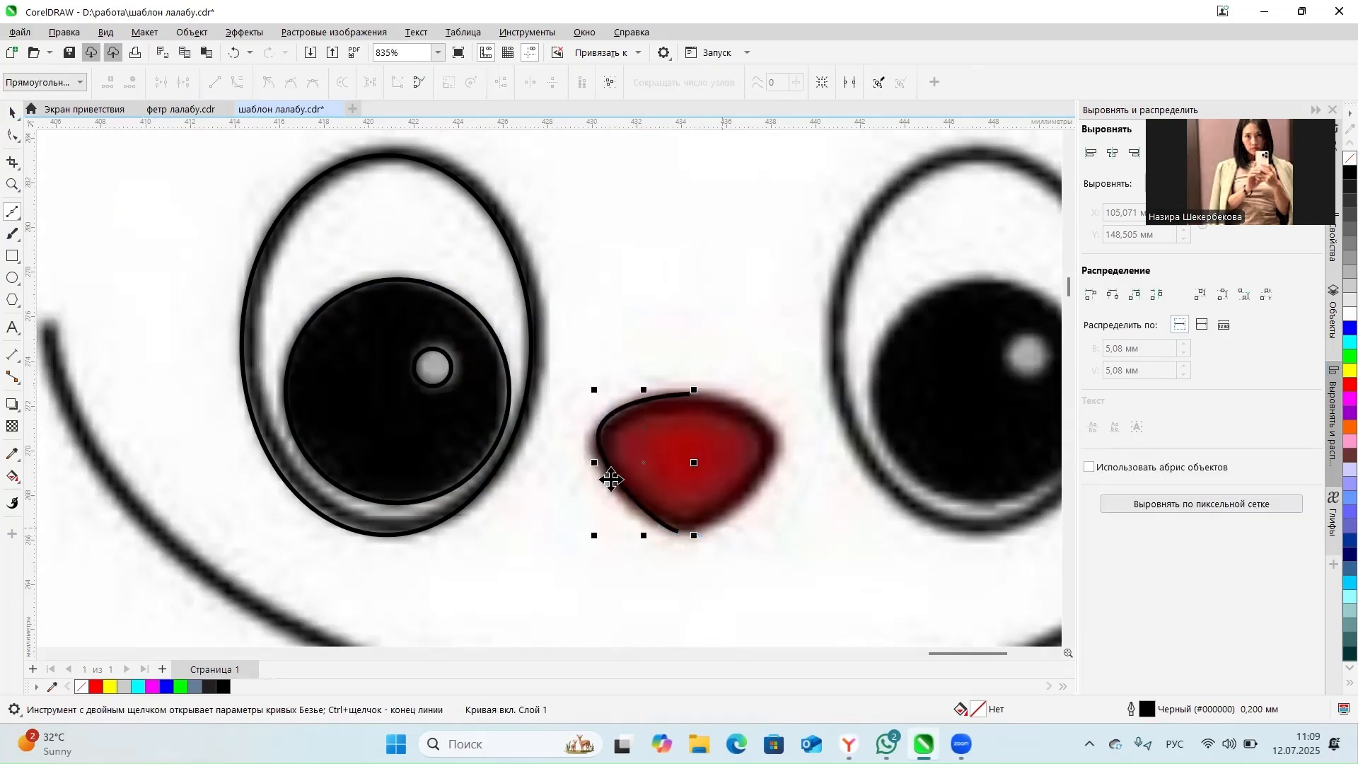
pyautogui.press('space')
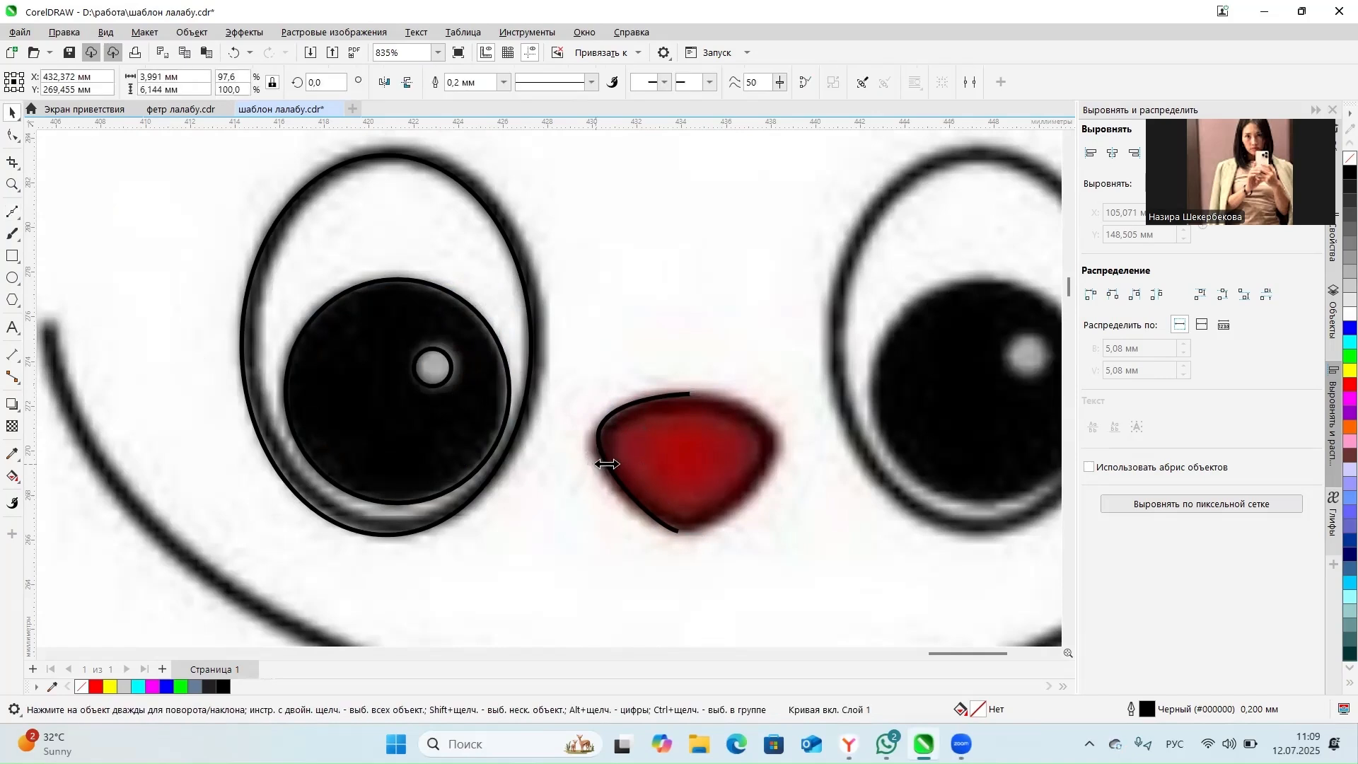
pyautogui.moveTo(685, 465); pyautogui.dragTo(763, 482)
# Weld the two nose halves and join their end nodes at the upper and lower centre into one closed outline
pyautogui.click(12, 135)
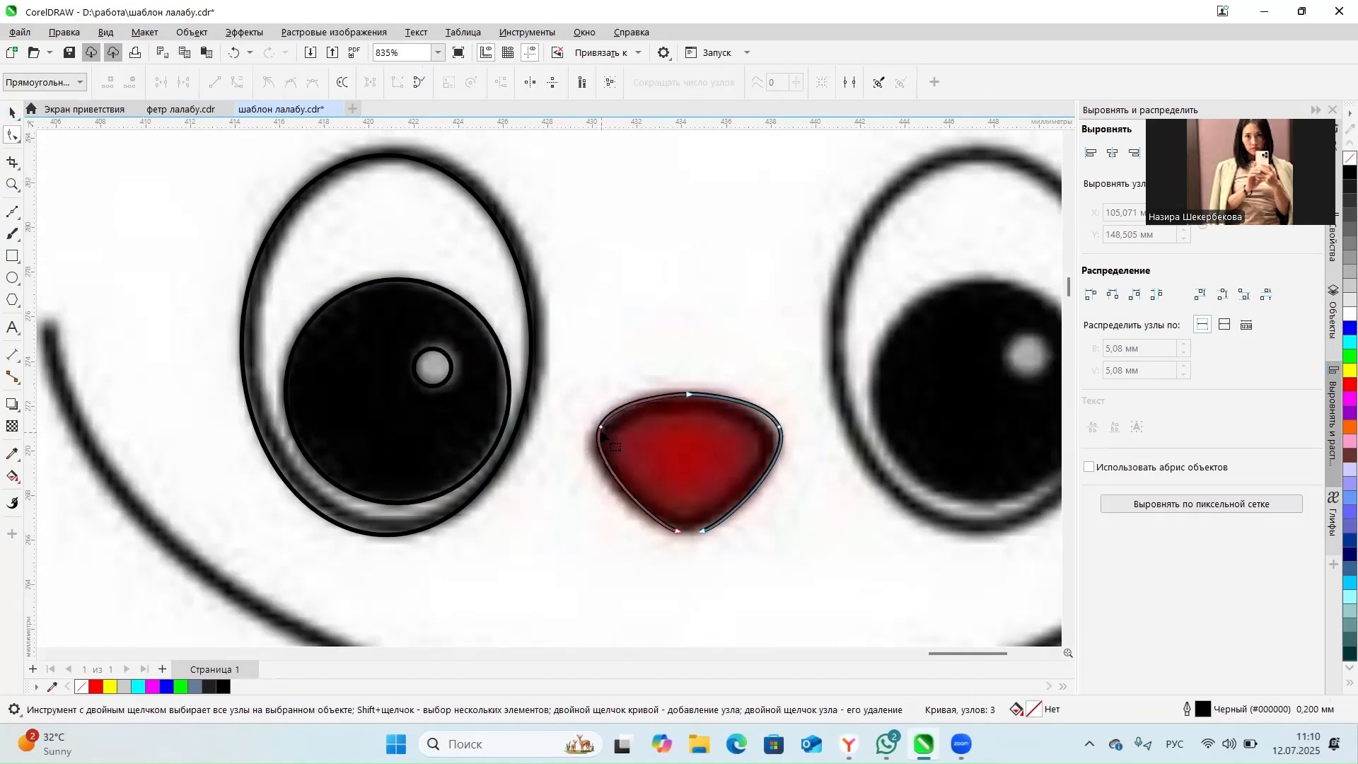
pyautogui.click(12, 111)
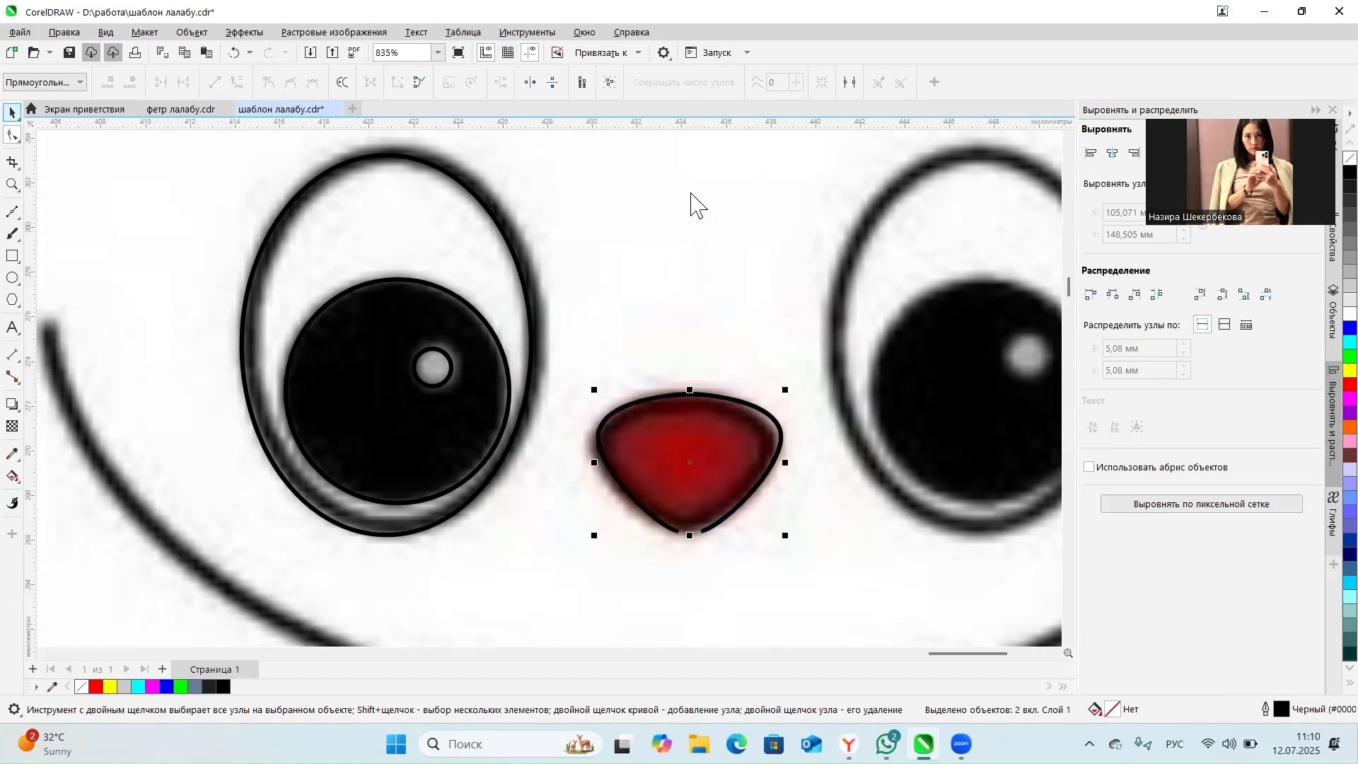
pyautogui.click(15, 163)
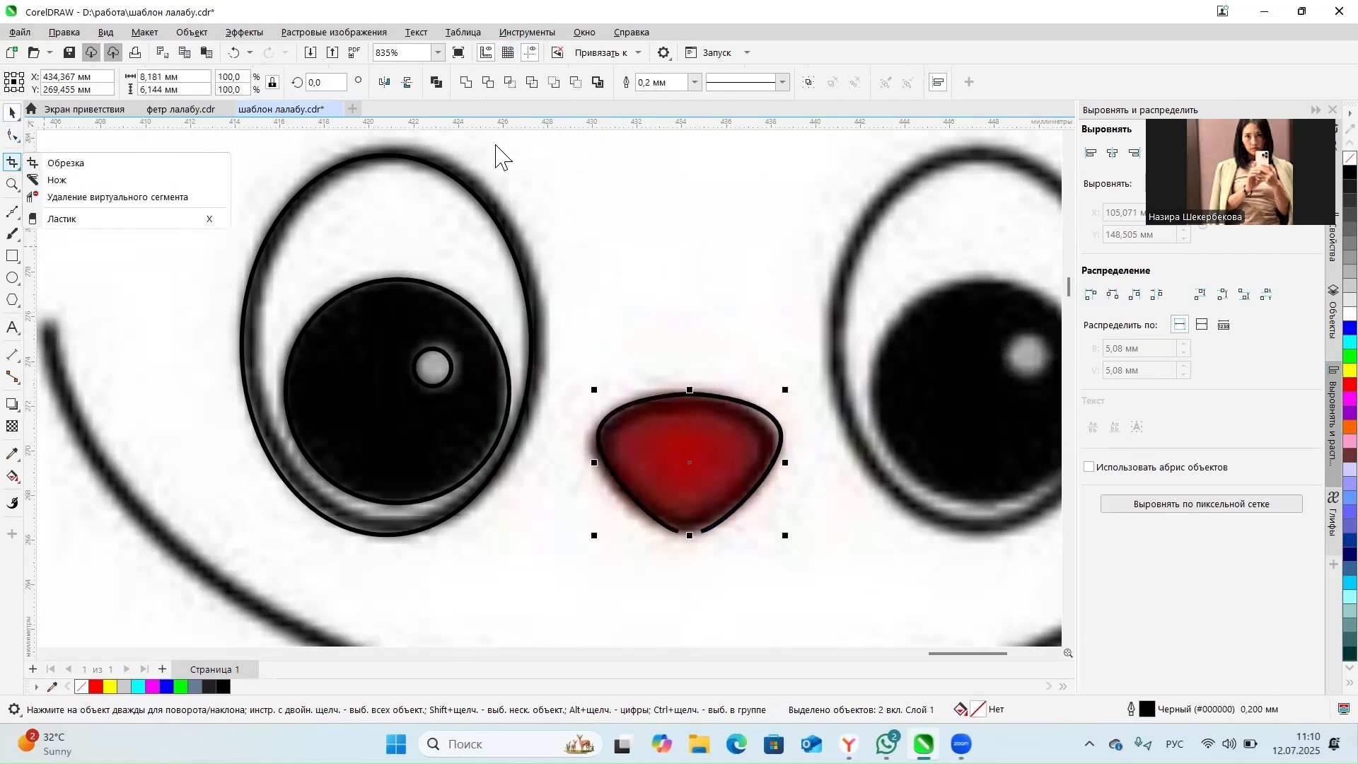
pyautogui.click(467, 83)
pyautogui.press('F10')
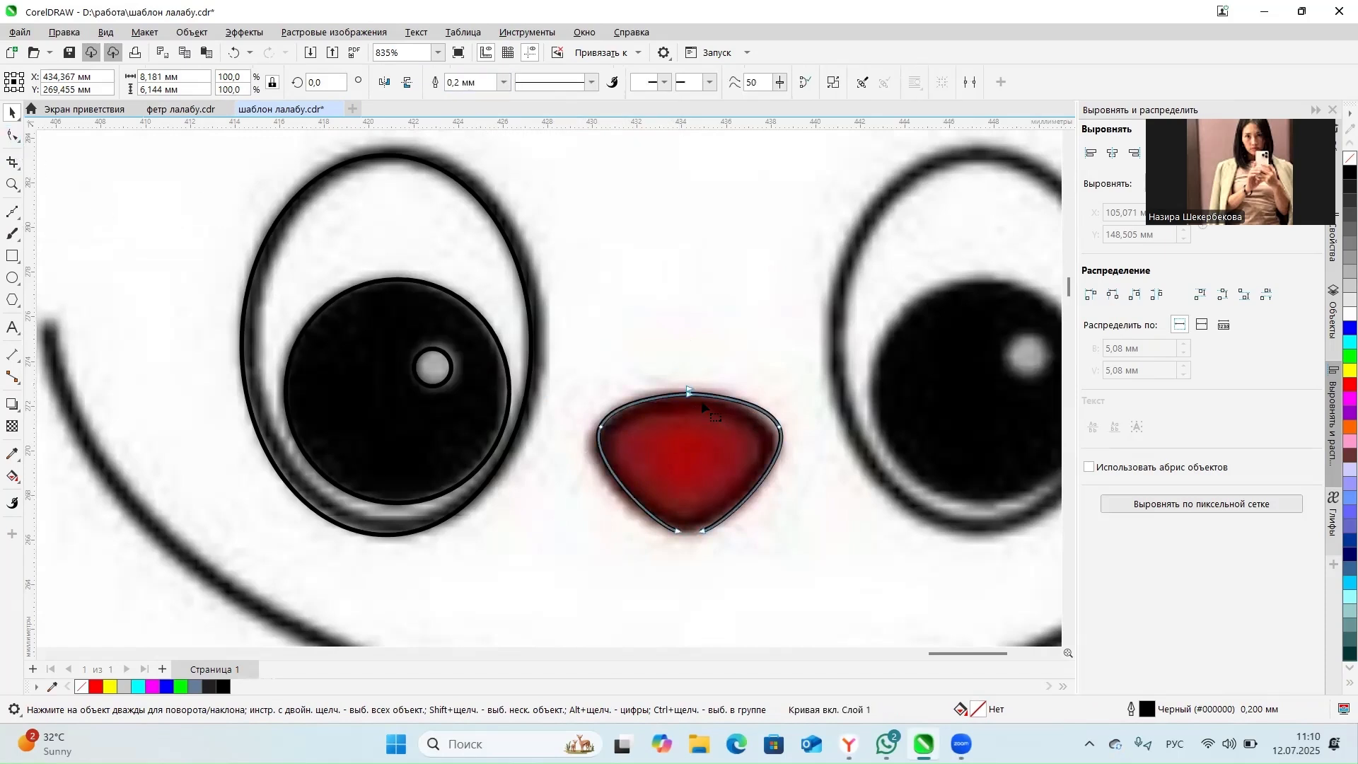
pyautogui.moveTo(699, 561); pyautogui.dragTo(727, 476)
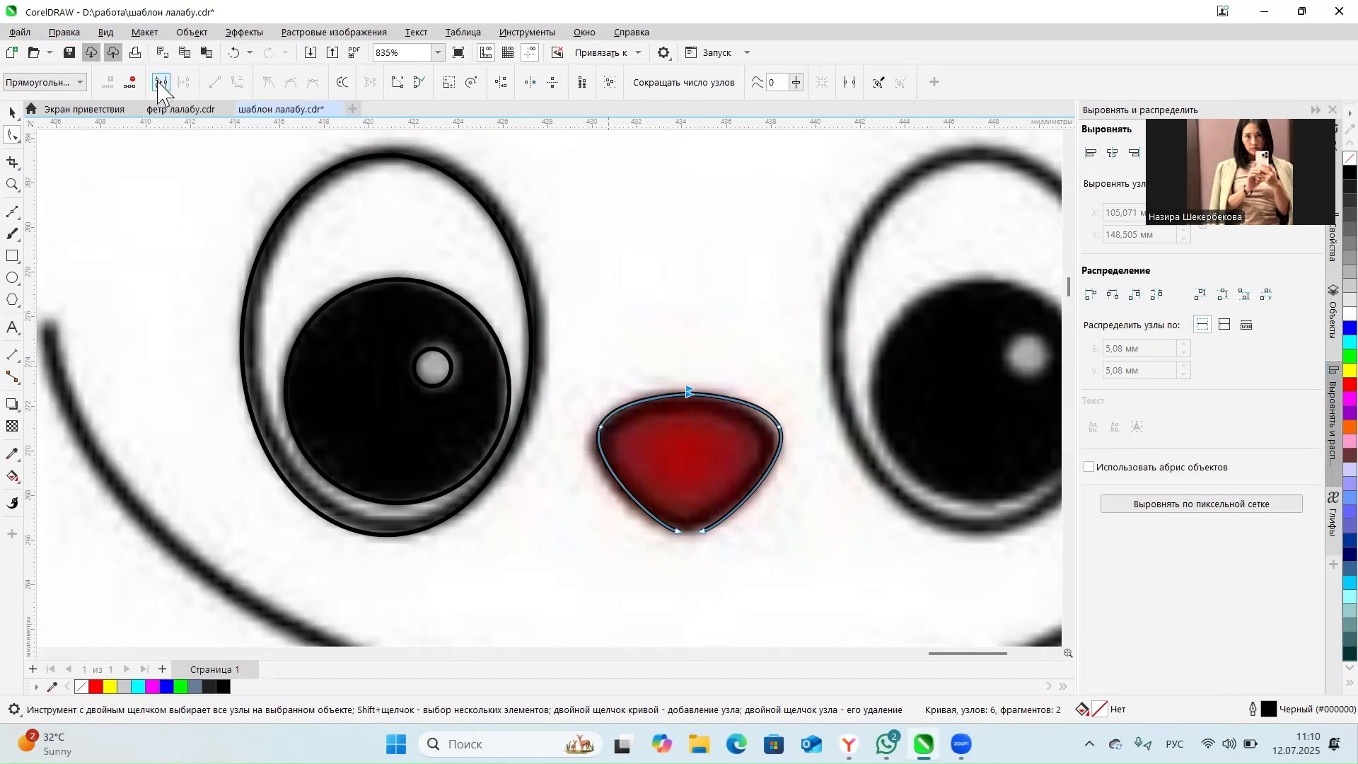
pyautogui.moveTo(721, 568); pyautogui.dragTo(722, 568)
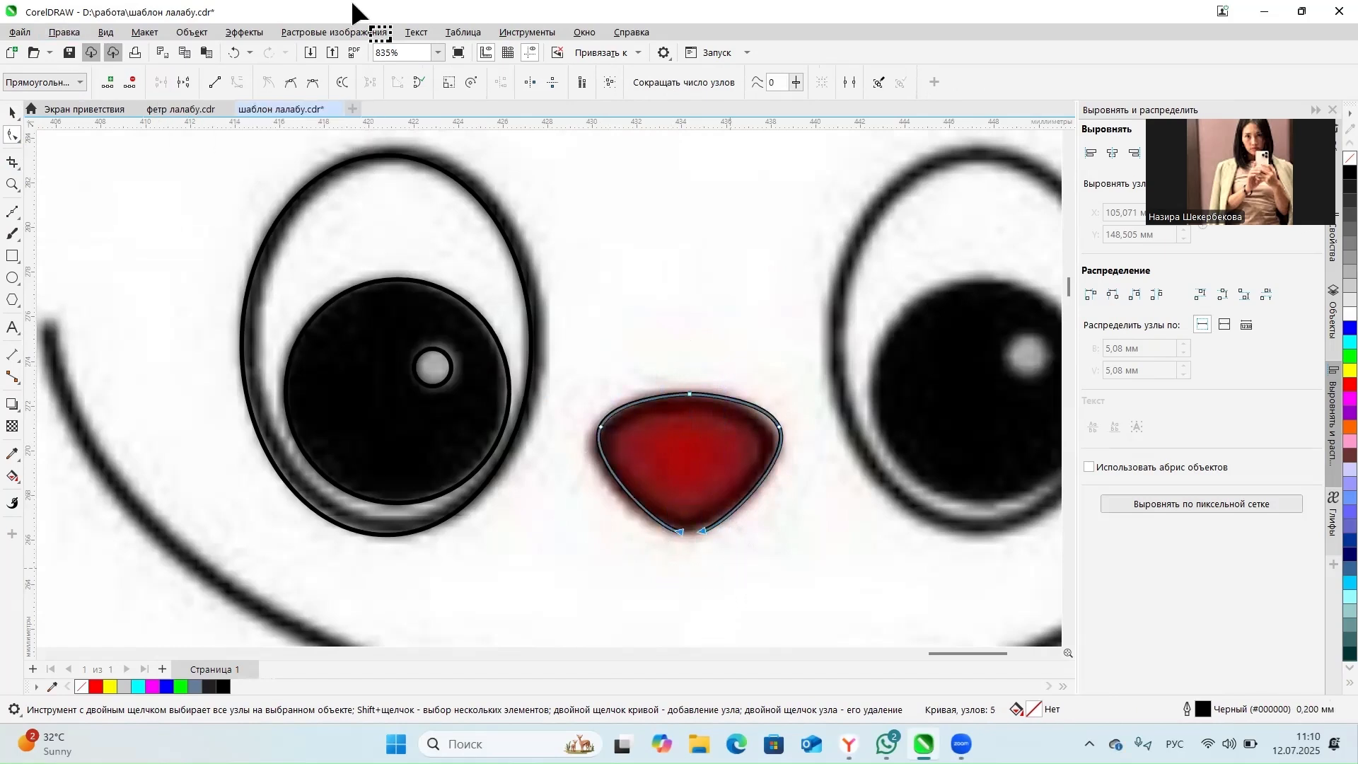
pyautogui.click(161, 82)
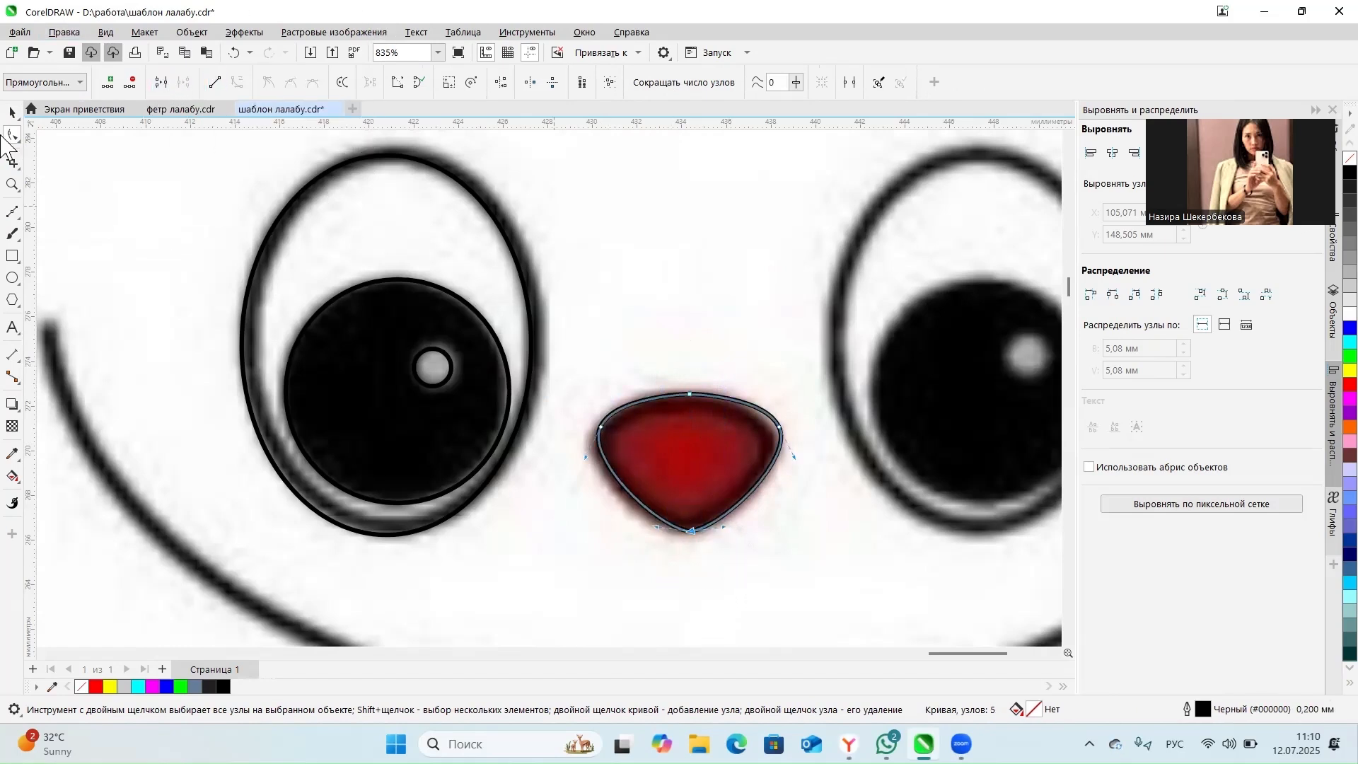
# Delete the template picture behind the traced eye and nose
pyautogui.scroll(-5, 646, 449)
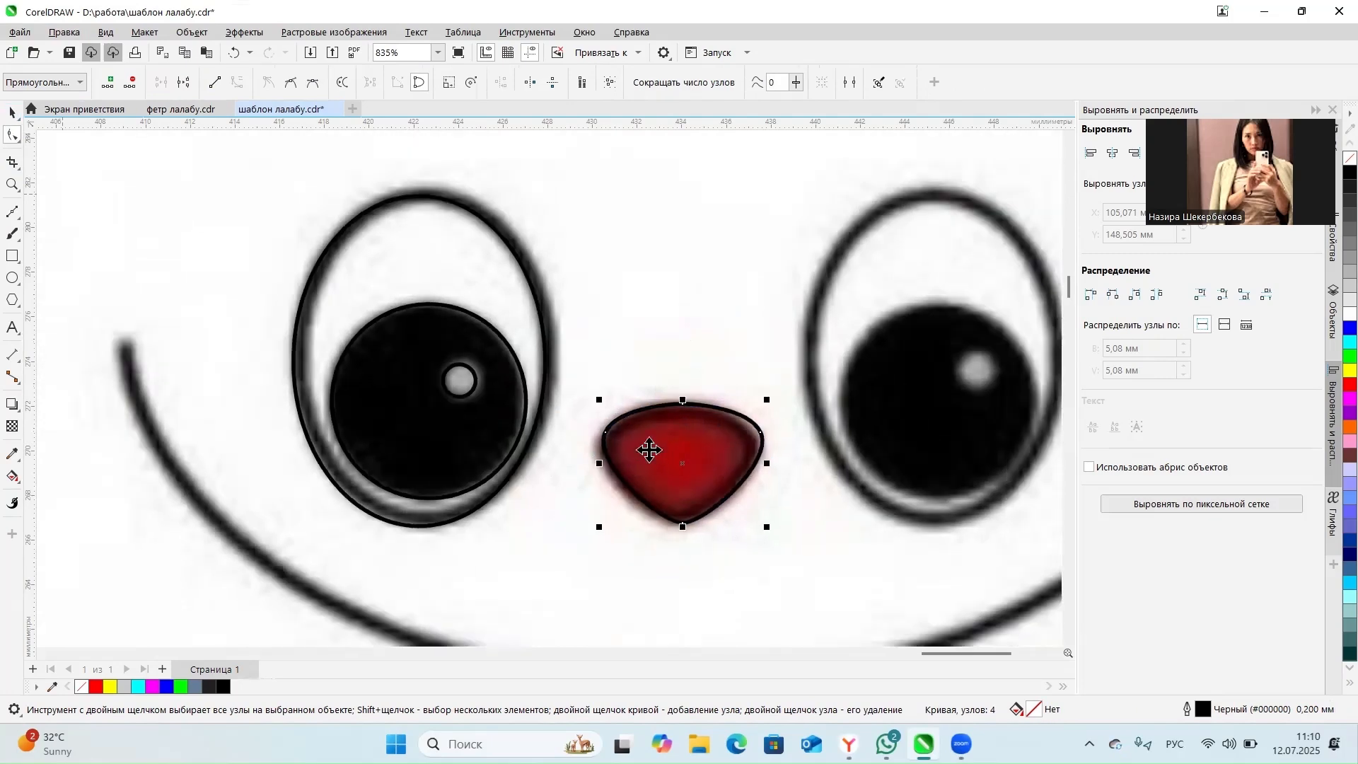
pyautogui.click(668, 535)
pyautogui.press('Delete')
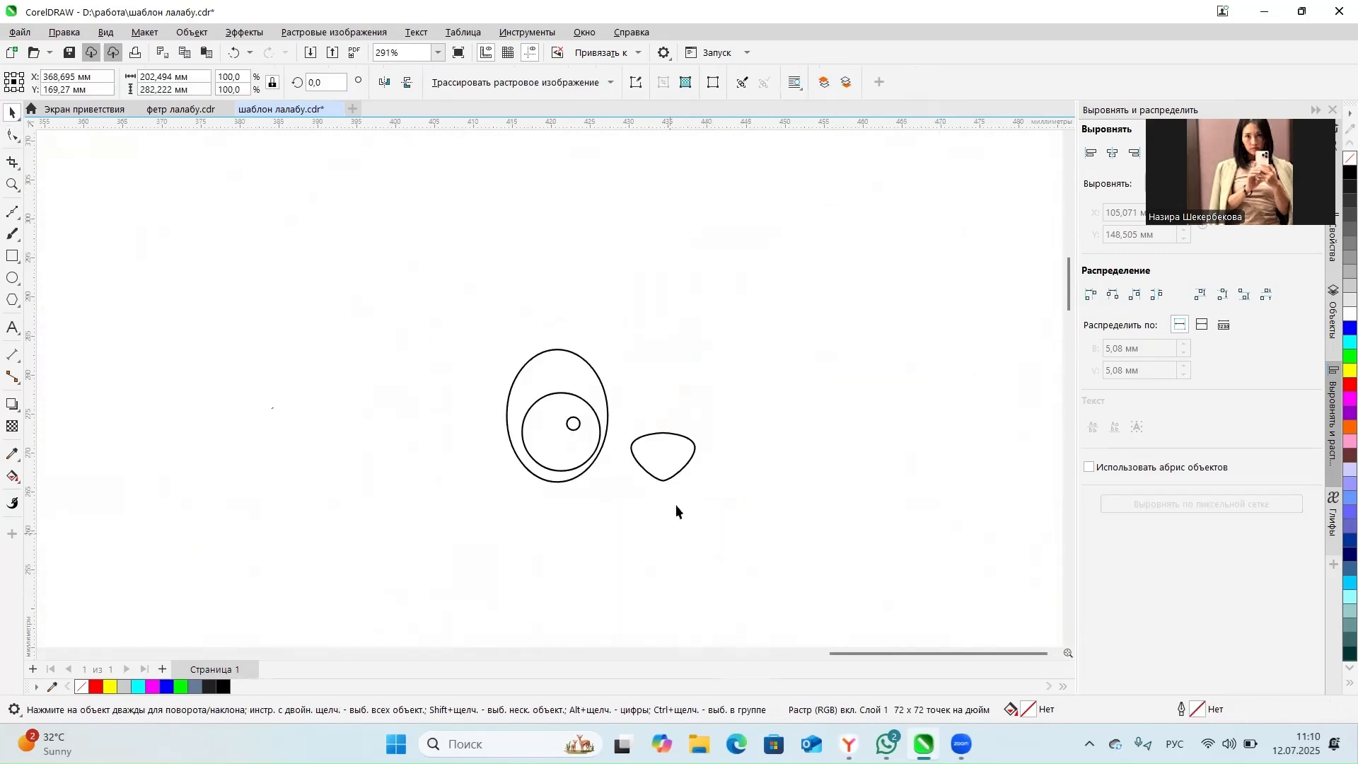
# Move the pupil circle and the small highlight circle out of the eye ellipse to opposite sides
pyautogui.press('space')
pyautogui.moveTo(599, 418); pyautogui.dragTo(479, 413)
pyautogui.moveTo(638, 401)
pyautogui.mouseDown()
pyautogui.moveTo(542, 450)
pyautogui.moveTo(542, 463)
pyautogui.moveTo(634, 418)
pyautogui.mouseUp()
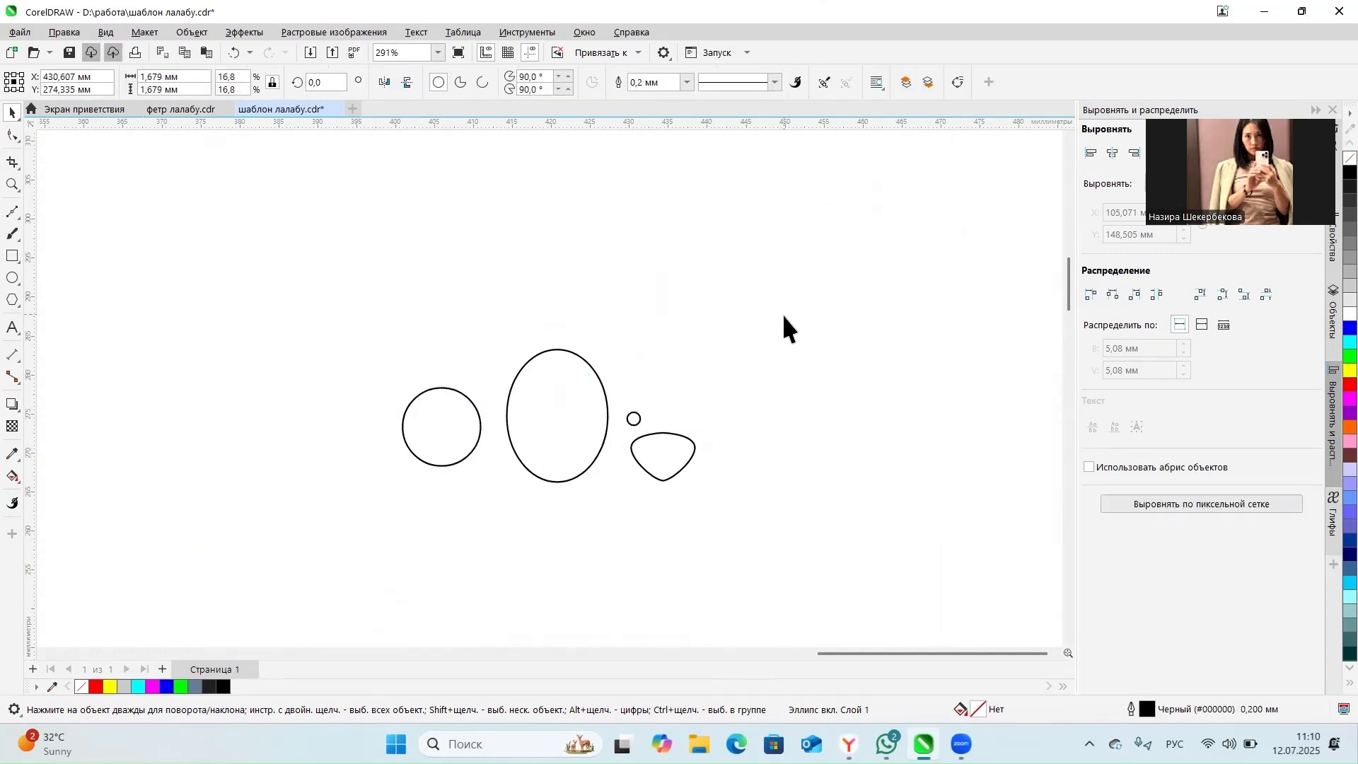
# Select the separate eye and nose pieces, move them closer to the page and delete them
pyautogui.hotkey('ctrl', 'a')
pyautogui.scroll(-4, 545, 464)
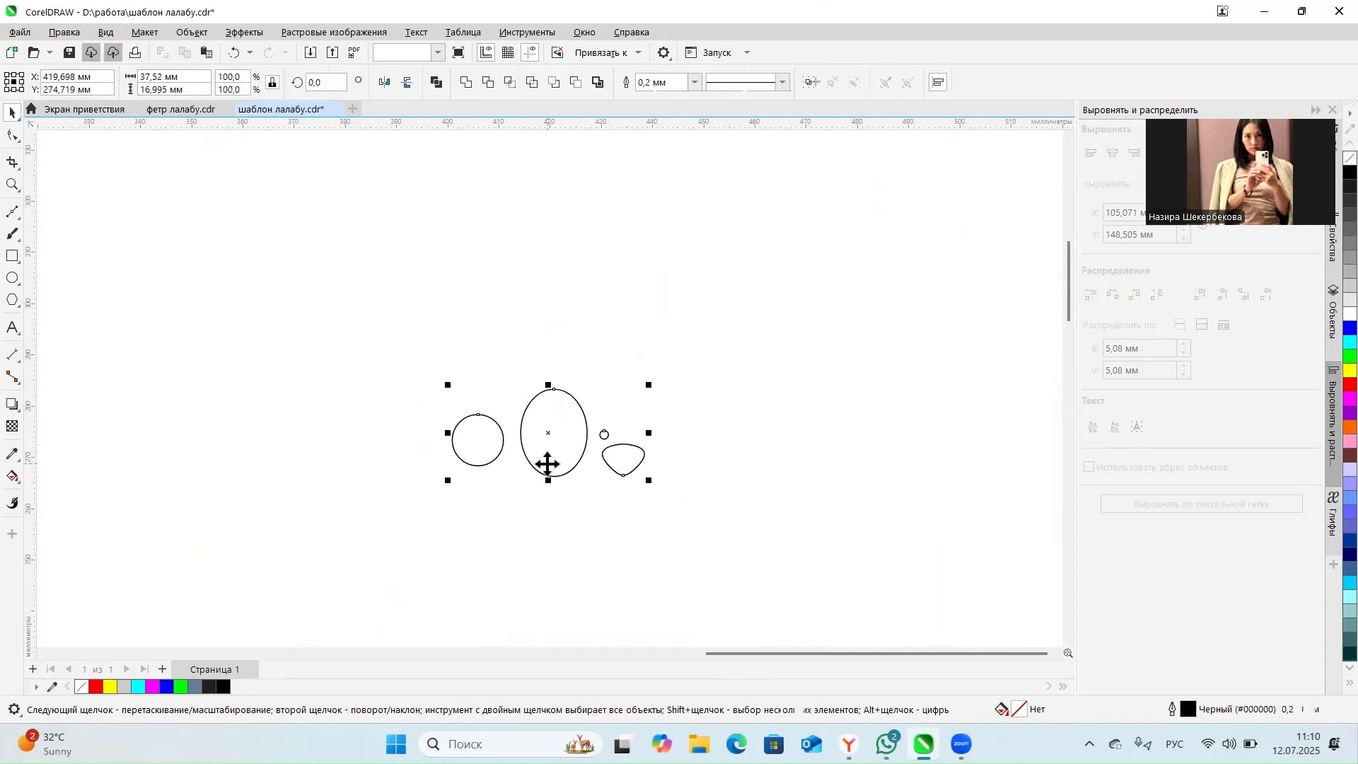
pyautogui.scroll(-3, 550, 460)
pyautogui.moveTo(548, 457); pyautogui.dragTo(374, 566)
pyautogui.press('Delete')
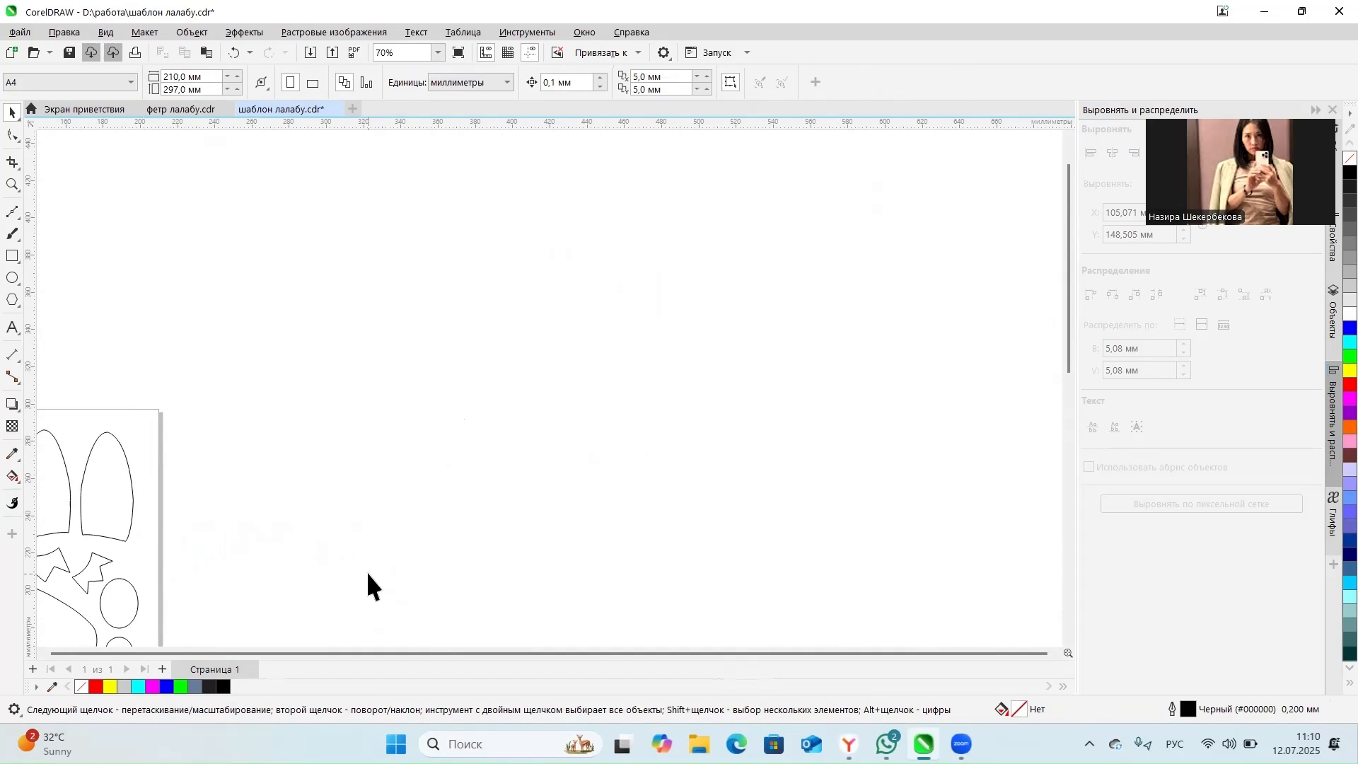
# Select all the pattern pieces on the page and scale them together to 101.8%
pyautogui.scroll(-5, 740, 431)
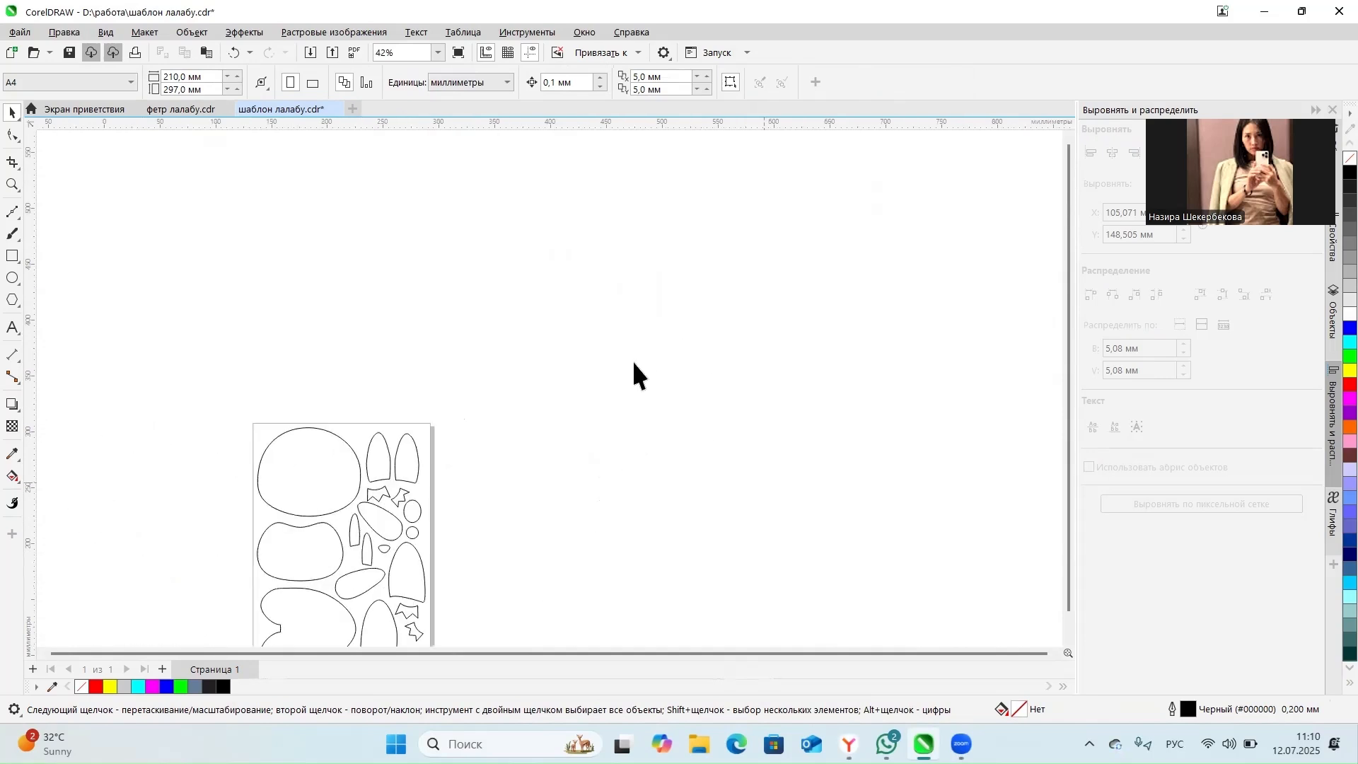
pyautogui.moveTo(589, 365); pyautogui.dragTo(293, 600)
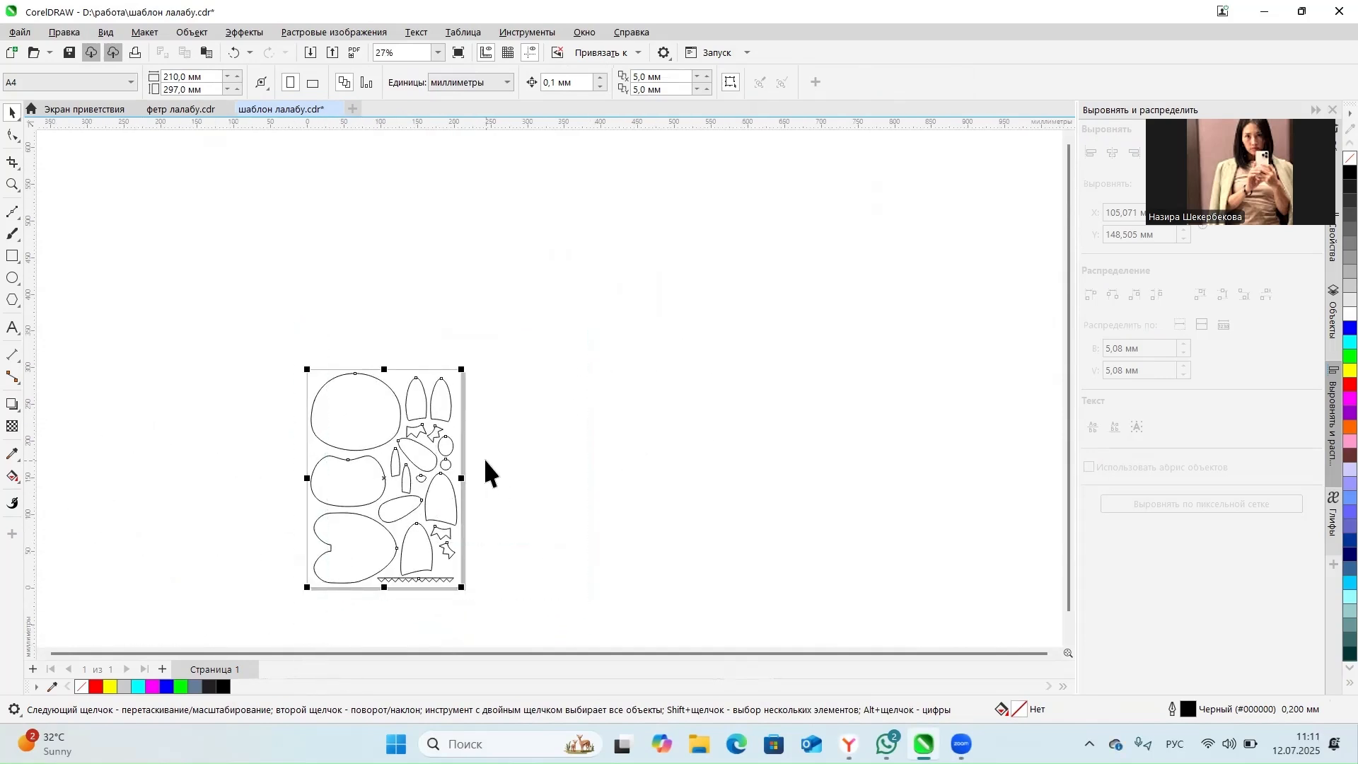
pyautogui.moveTo(461, 369)
pyautogui.mouseDown()
pyautogui.moveTo(522, 316)
pyautogui.moveTo(437, 375)
pyautogui.moveTo(646, 300)
pyautogui.moveTo(386, 425)
pyautogui.moveTo(479, 355)
pyautogui.moveTo(474, 367)
pyautogui.mouseUp()
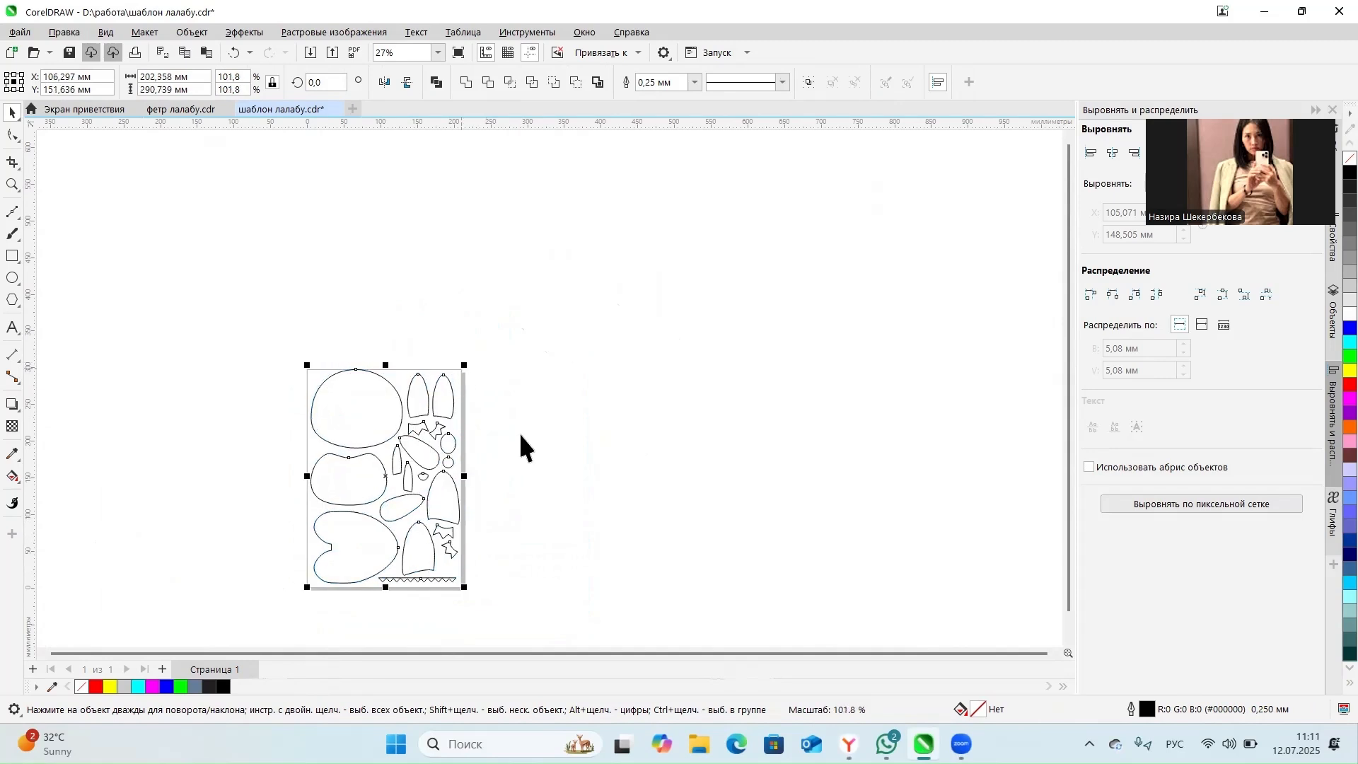
# Try scaling only the large head piece down to 83.8%, and undo the resize
pyautogui.scroll(1, 347, 432)
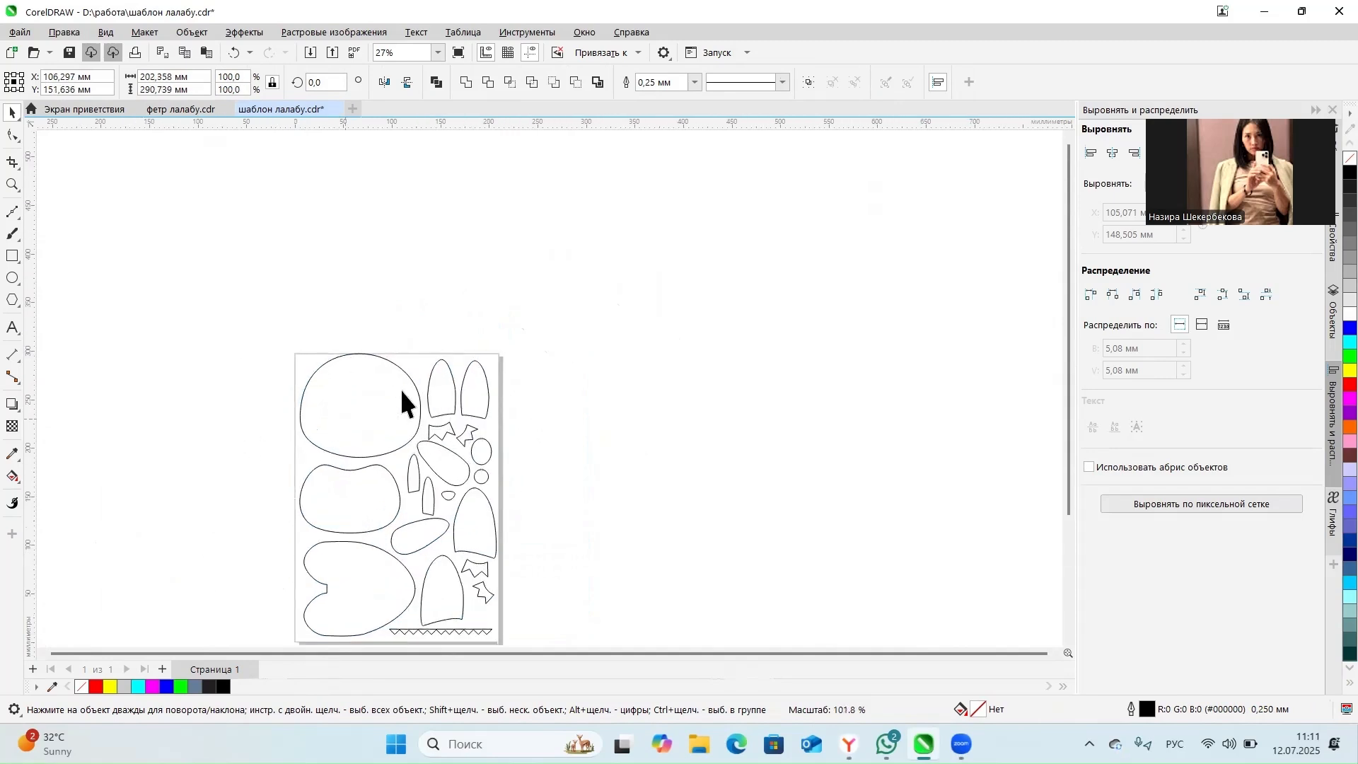
pyautogui.click(401, 389)
pyautogui.moveTo(295, 350); pyautogui.dragTo(333, 382)
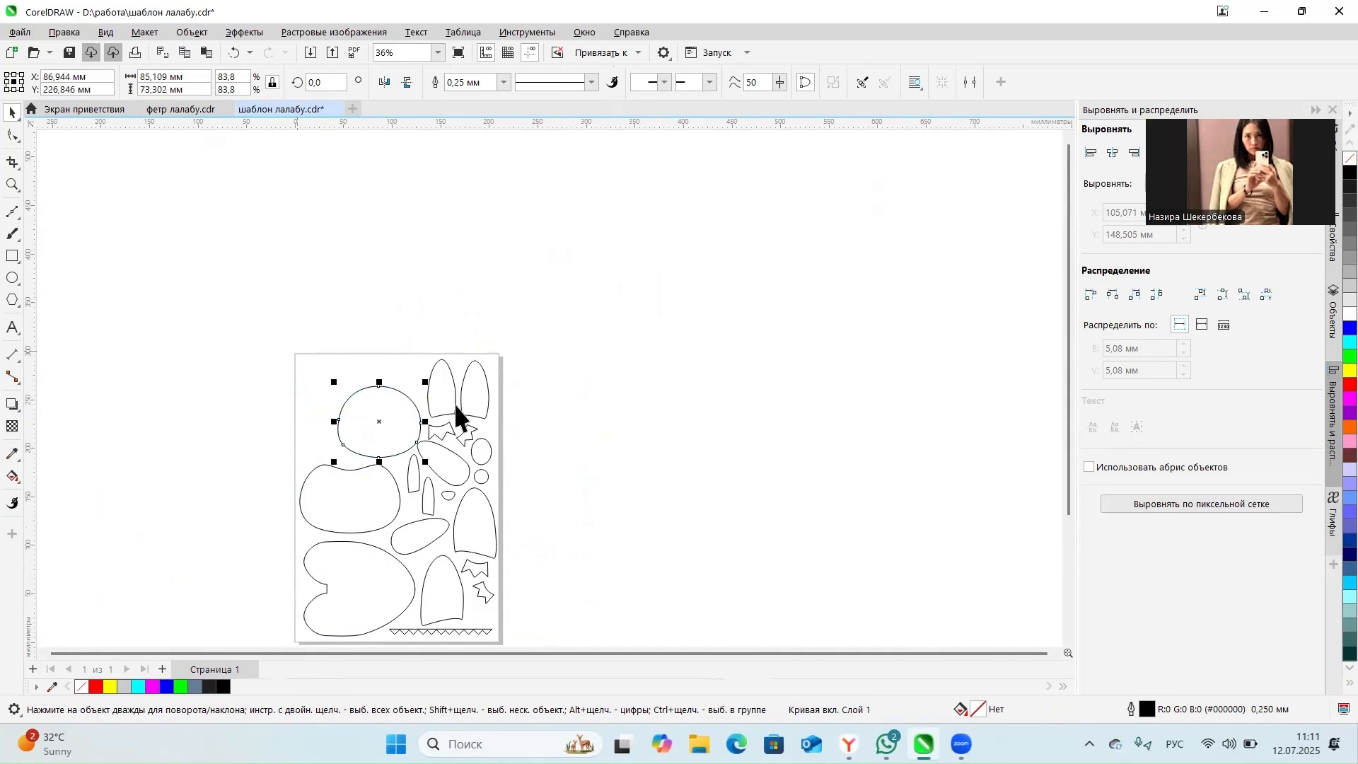
pyautogui.click(233, 52)
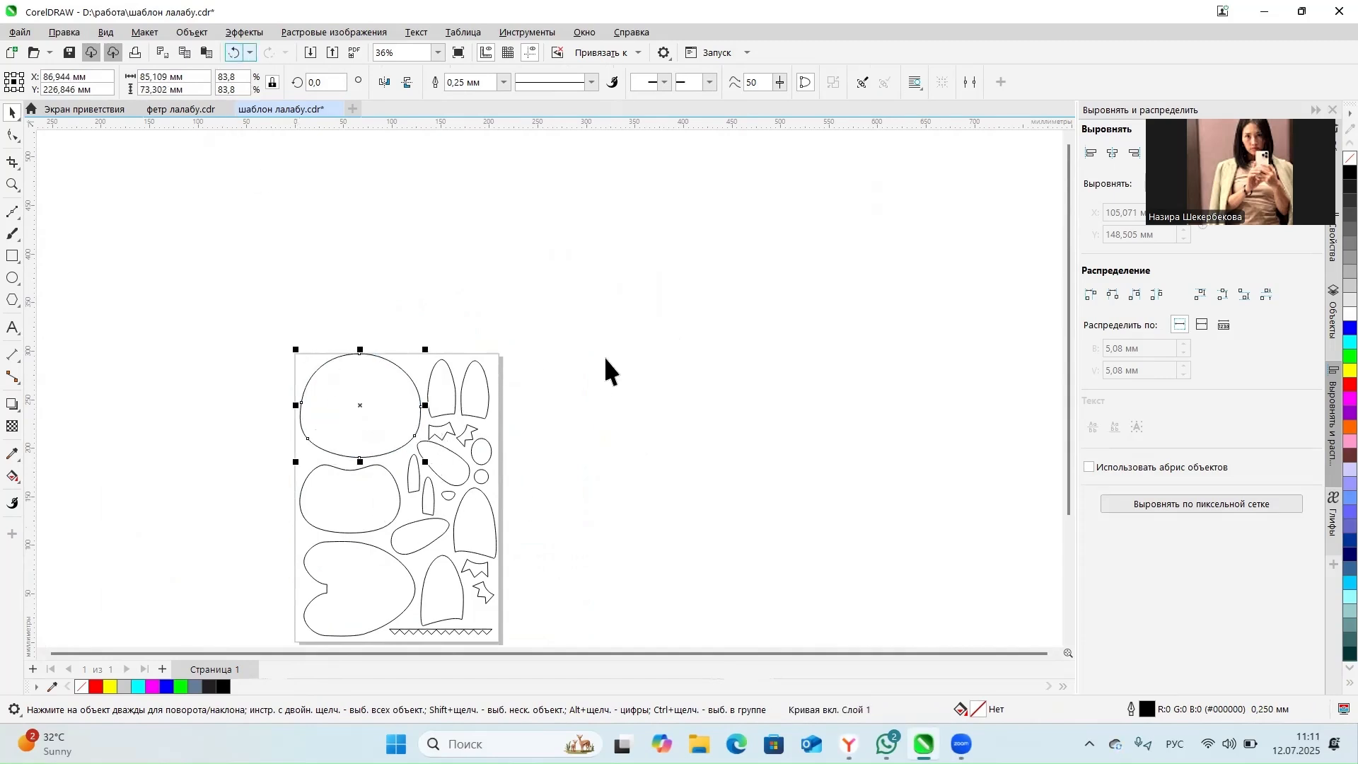
# Select all the pattern pieces, group them and centre the group on the page
pyautogui.moveTo(570, 323); pyautogui.dragTo(266, 606)
pyautogui.hotkey('ctrl', 'g')
pyautogui.press('p')
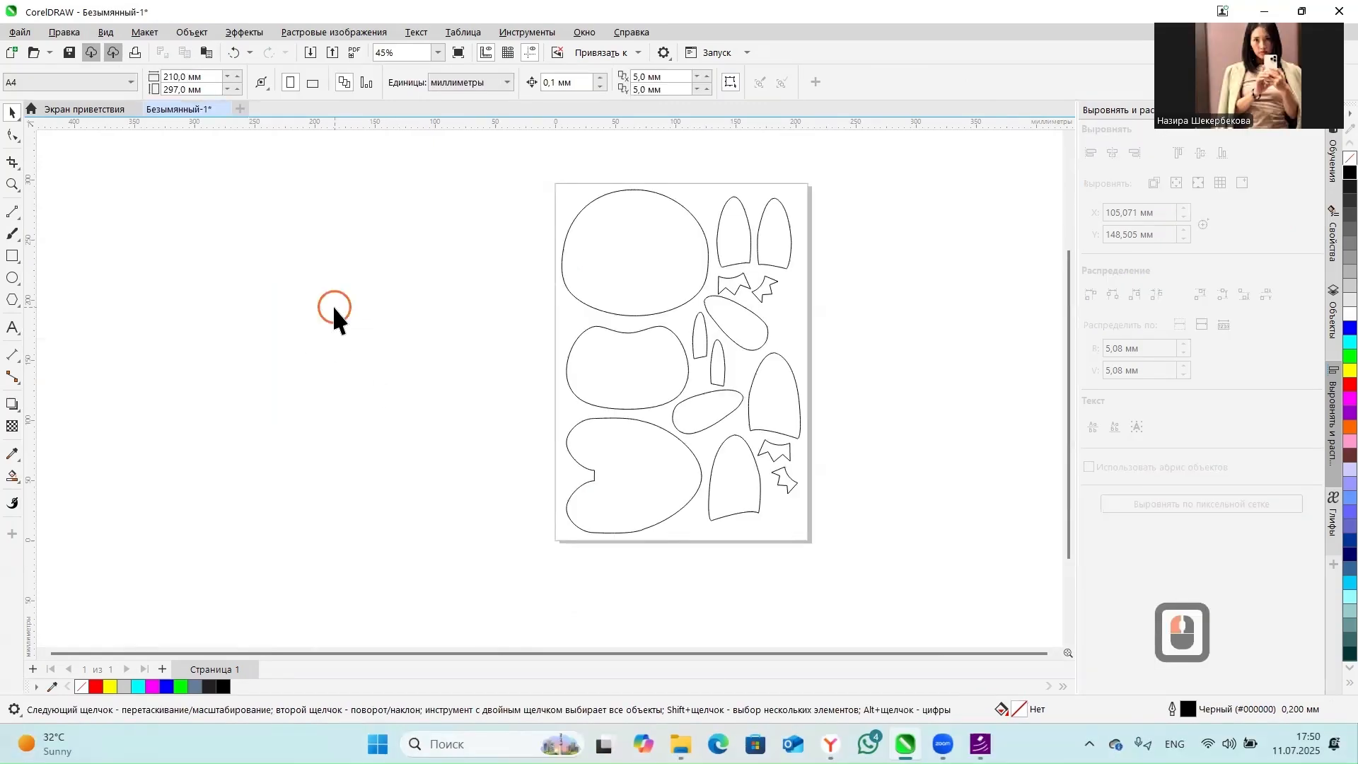
# Open the print settings for the pattern document and choose the EPSON L1300 Series printer
pyautogui.click(135, 53)
pyautogui.click(249, 488)
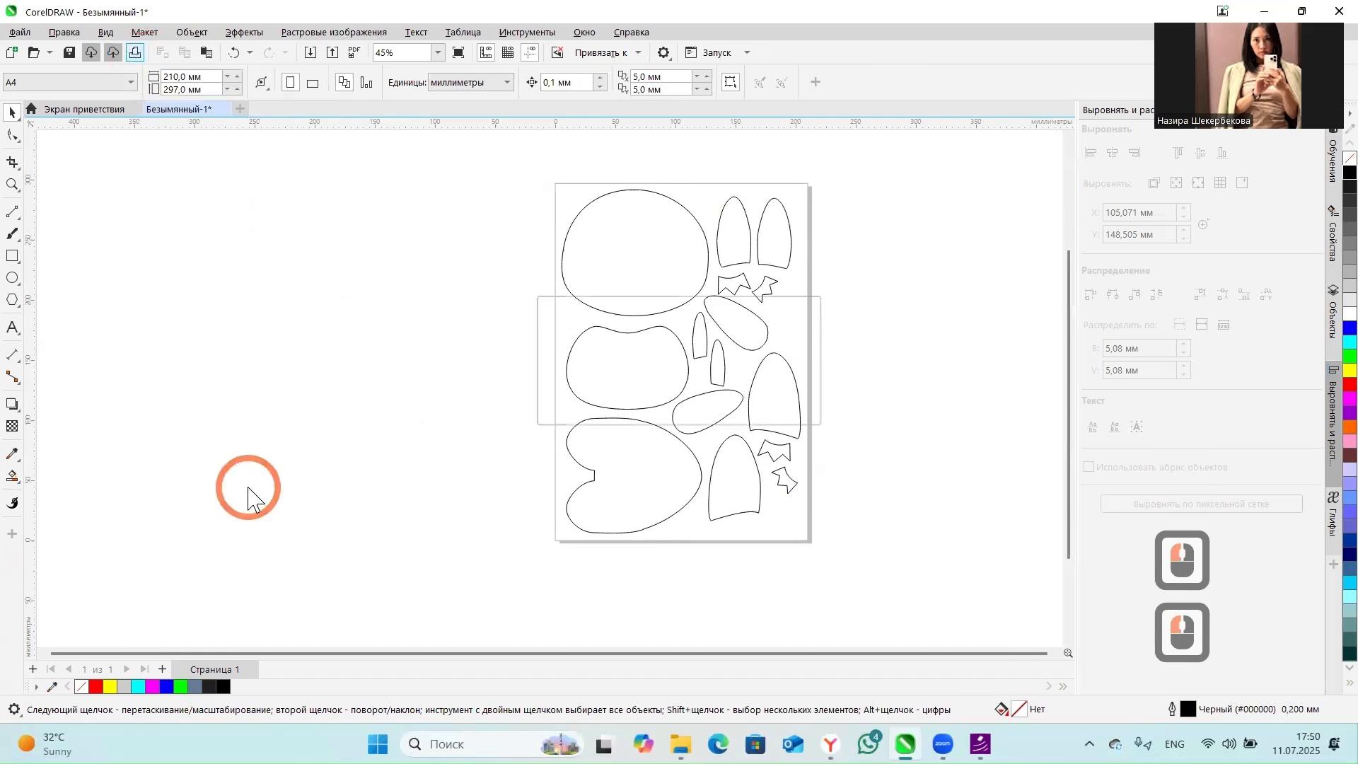
pyautogui.click(707, 248)
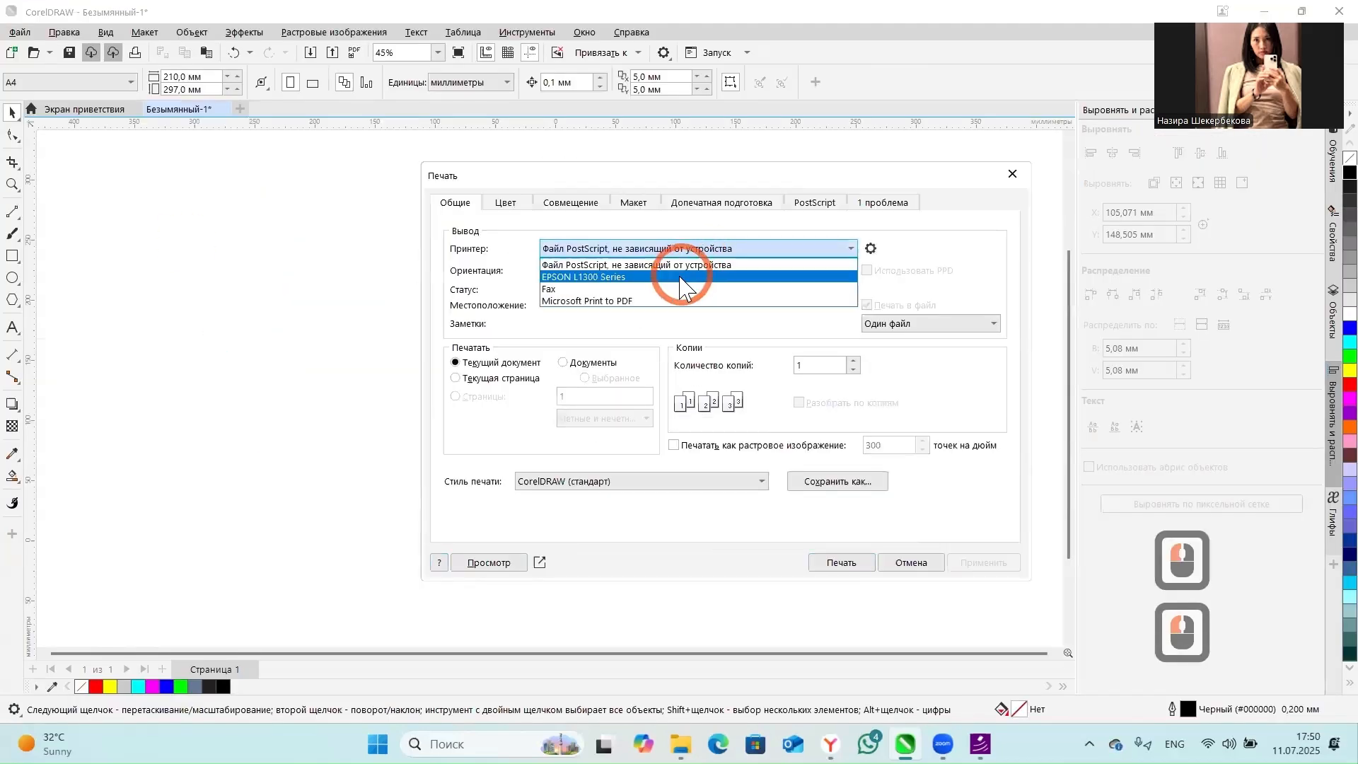
pyautogui.click(681, 277)
# Set the printer's paper type to Epson Matte and its colour mode to Grayscale, and apply the settings
pyautogui.click(870, 248)
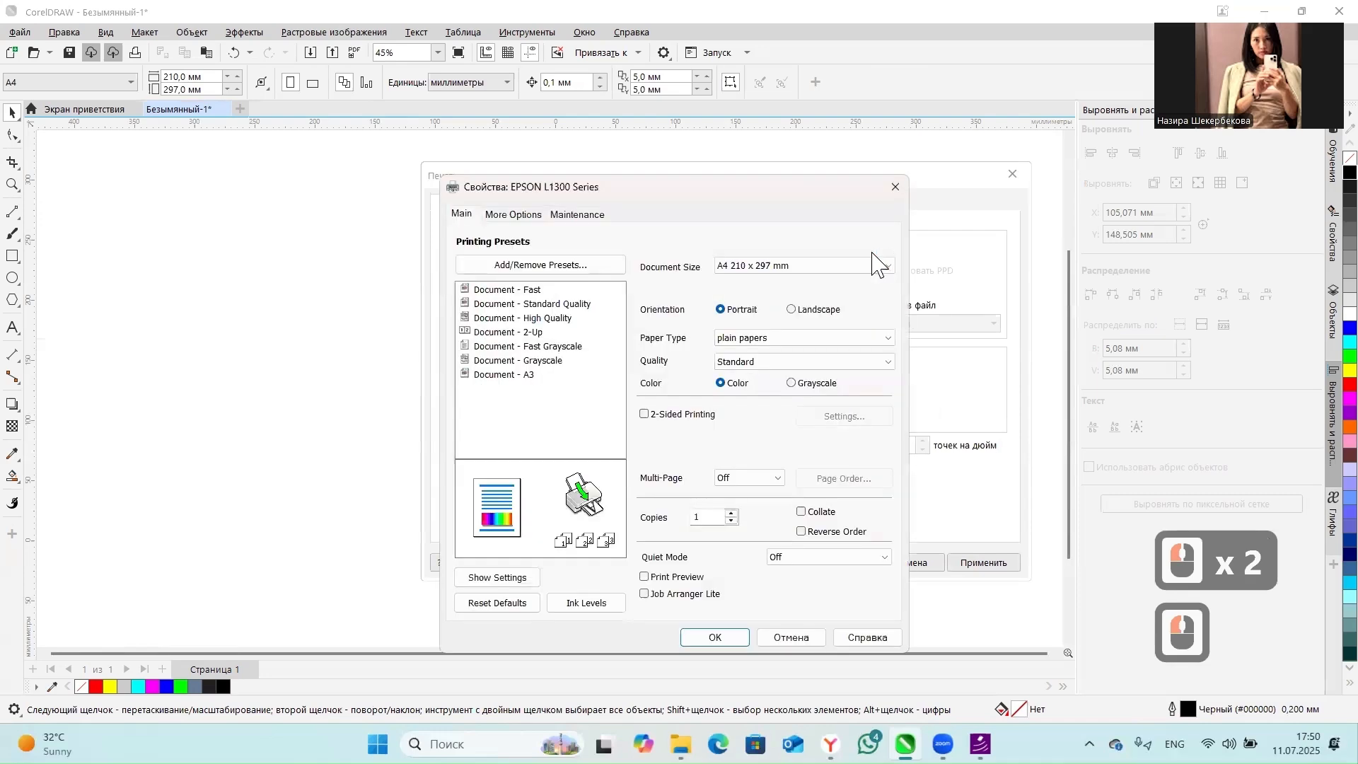
pyautogui.click(745, 339)
pyautogui.click(733, 364)
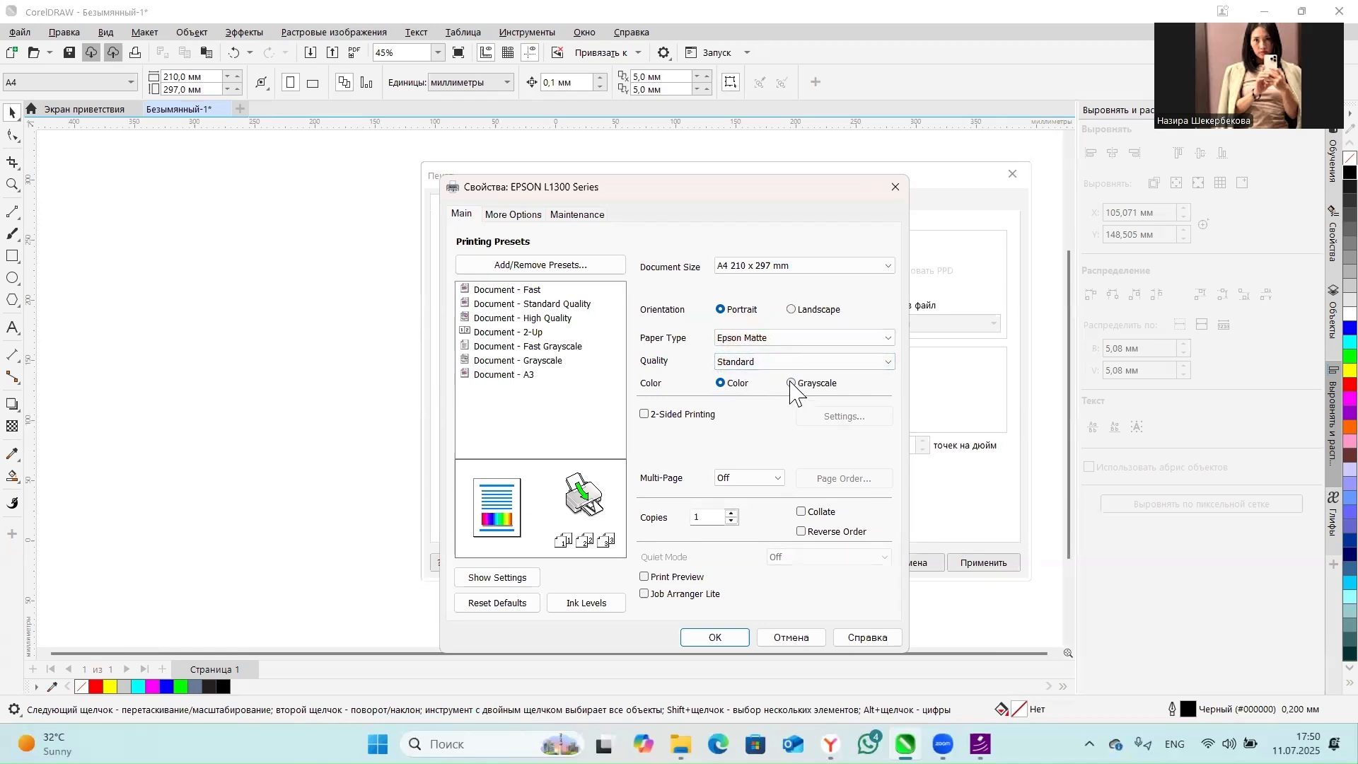
pyautogui.click(791, 384)
pyautogui.click(715, 637)
pyautogui.click(994, 563)
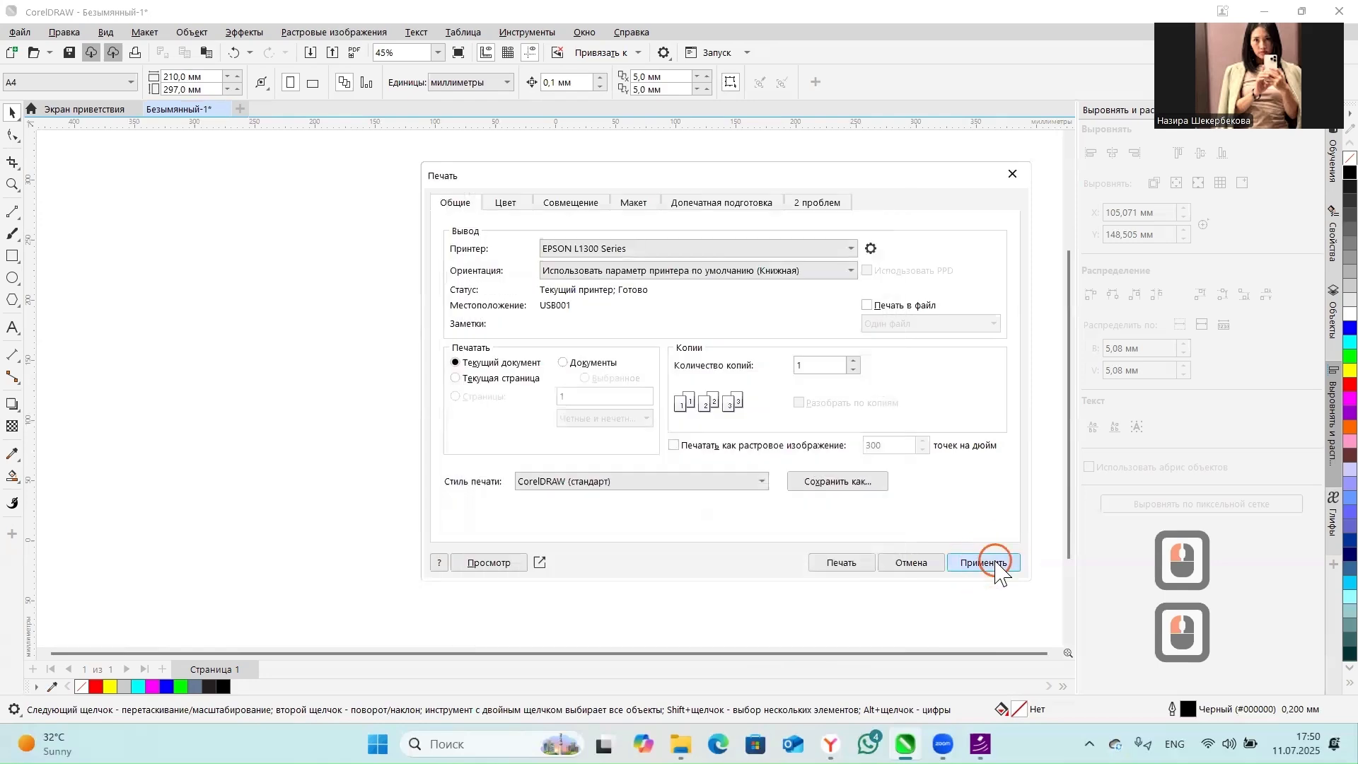
# Preview the pattern page and send it to print
pyautogui.click(497, 566)
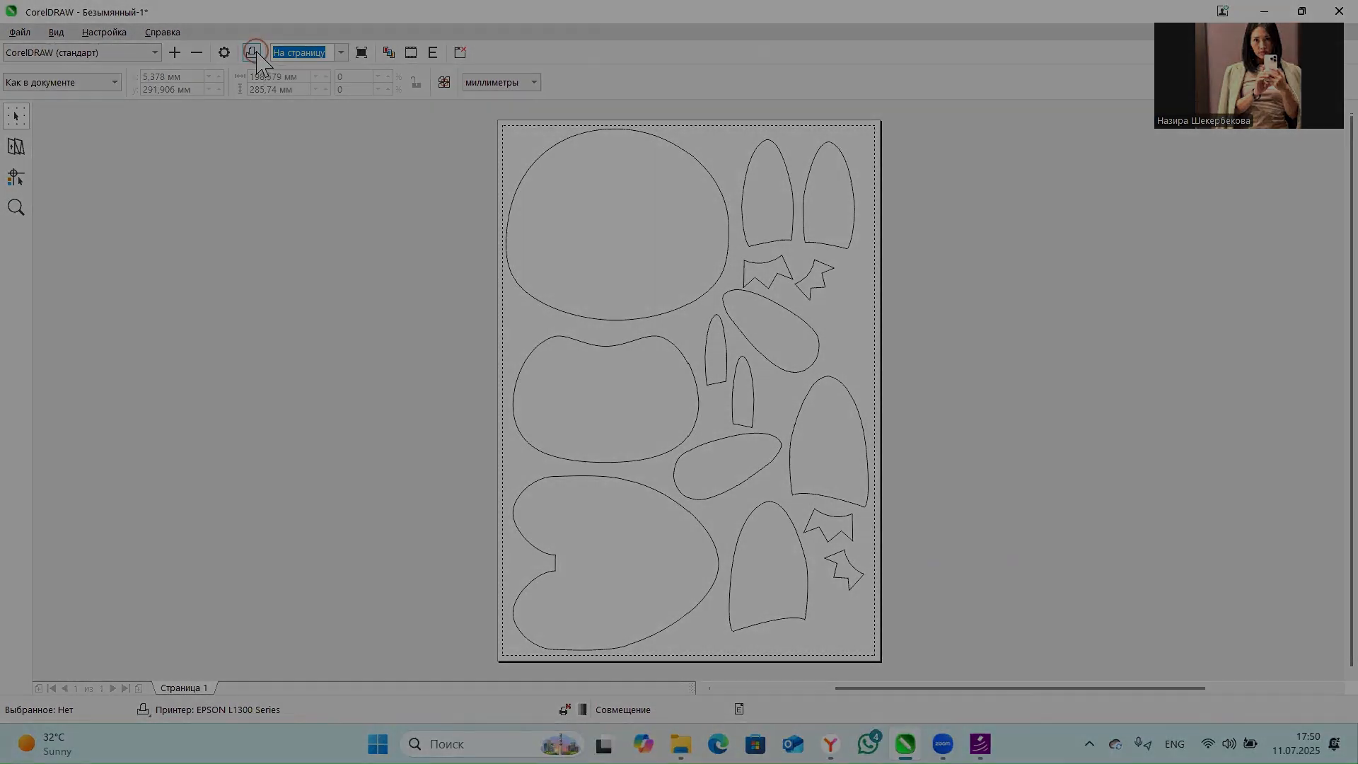
pyautogui.click(363, 457)
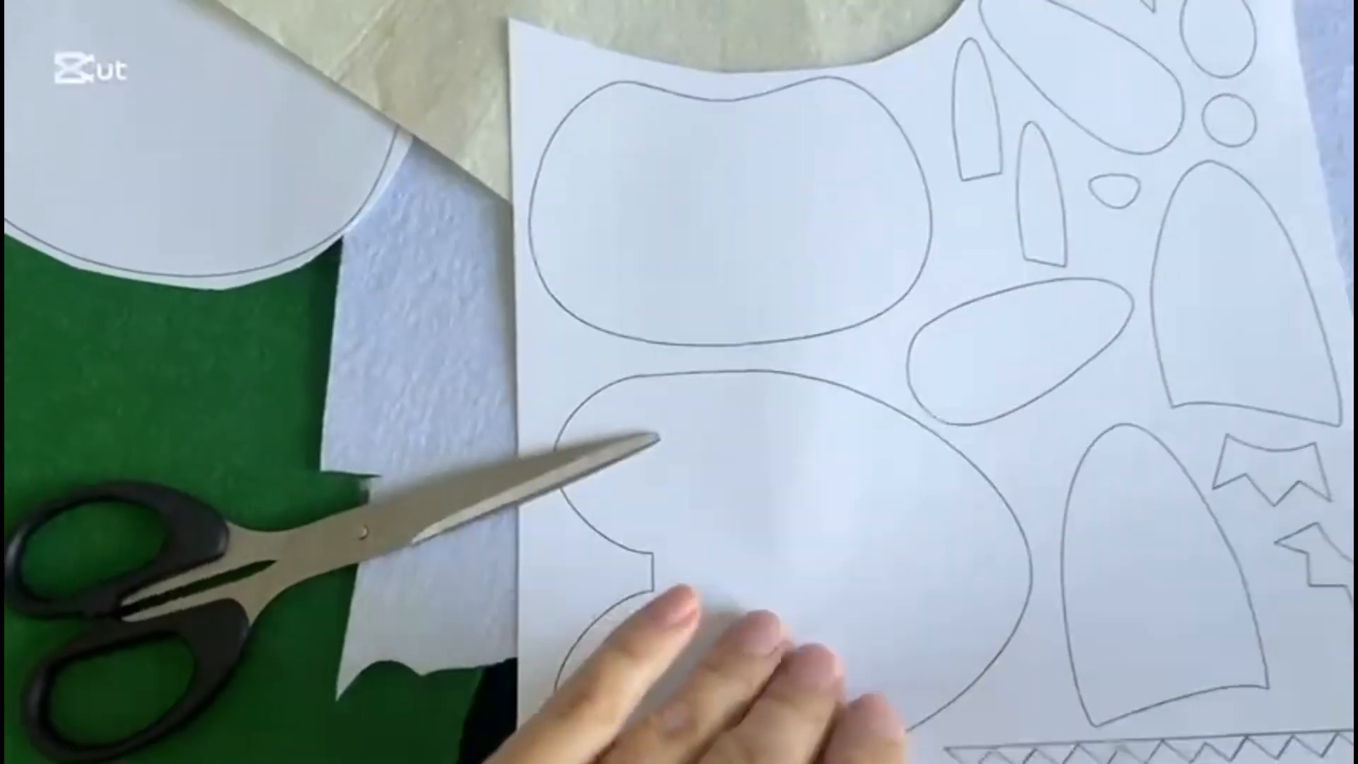